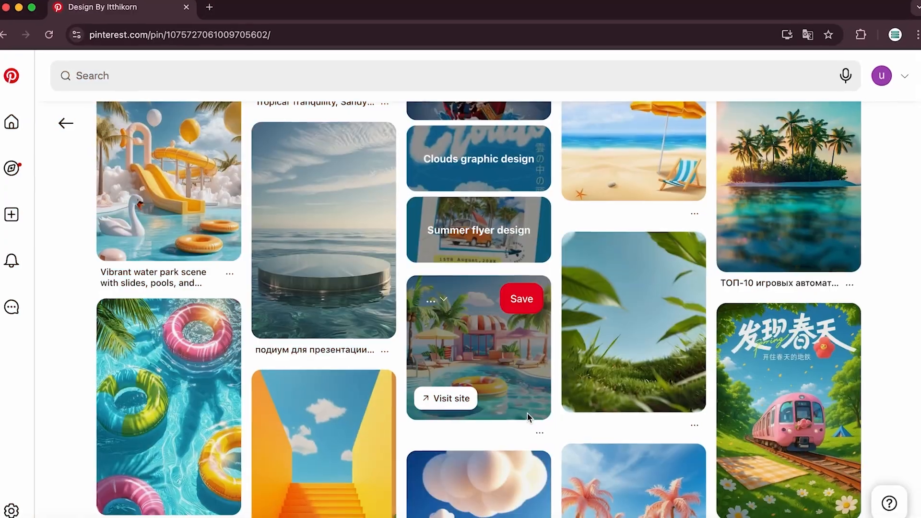
Step: Return to the open pin and download its image of the orange inflatable tube floating on the sea
scroll(485, 406, up, 6)
scroll(484, 406, up, 10)
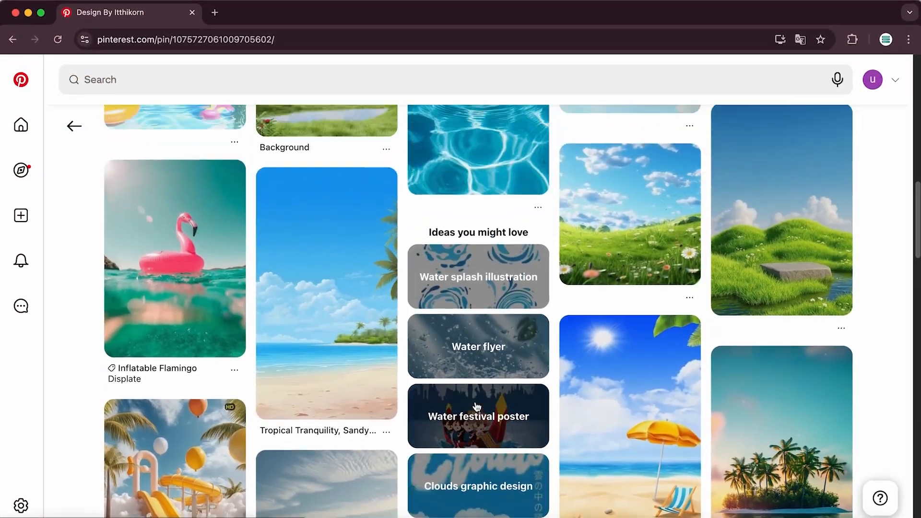
scroll(460, 387, up, 8)
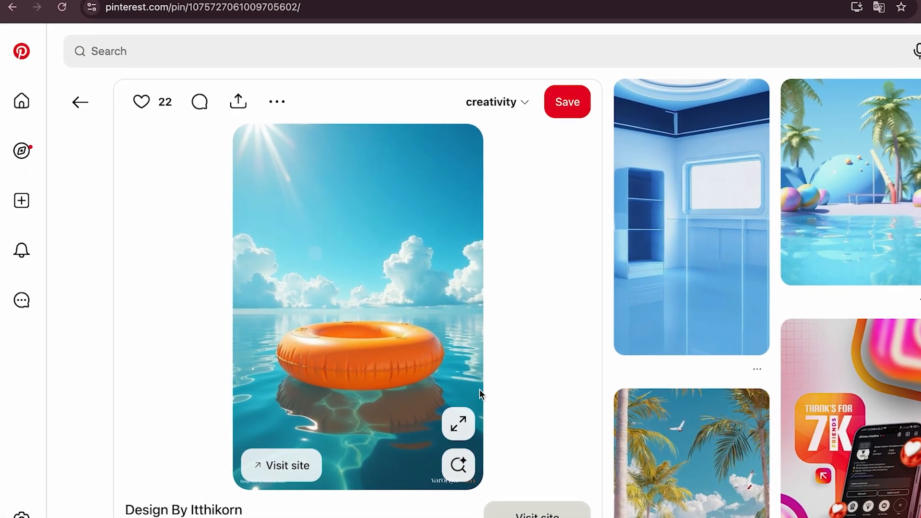
click(275, 110)
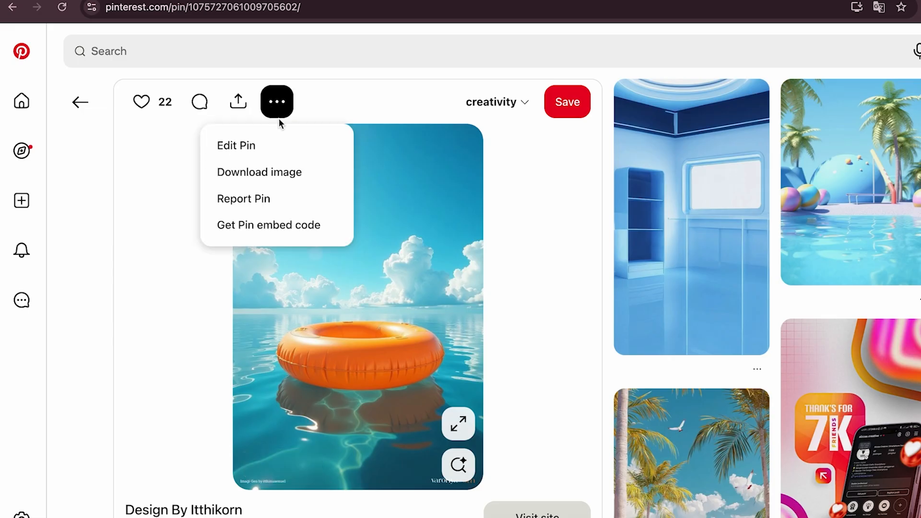
click(286, 177)
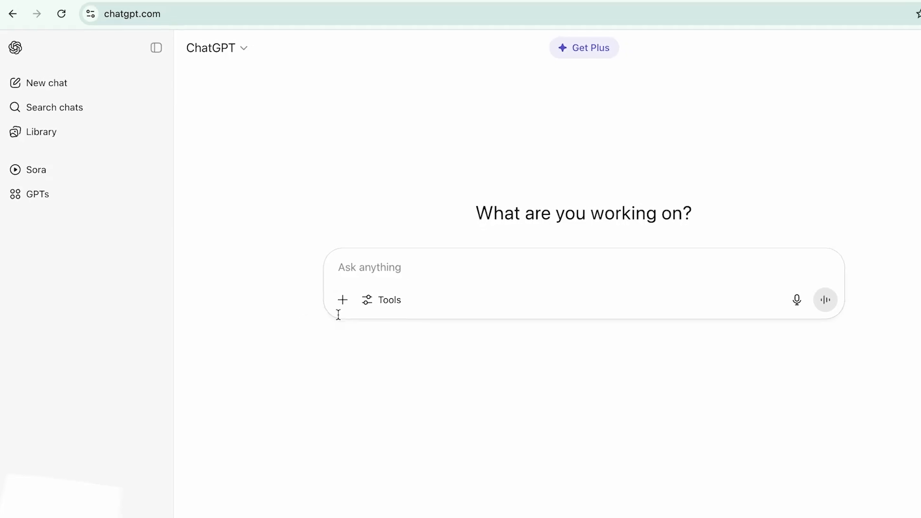
Step: In ChatGPT, attach the downloaded tube picture and request three separate images of the tube, clouds and sun rays with nothing else in the background
click(342, 300)
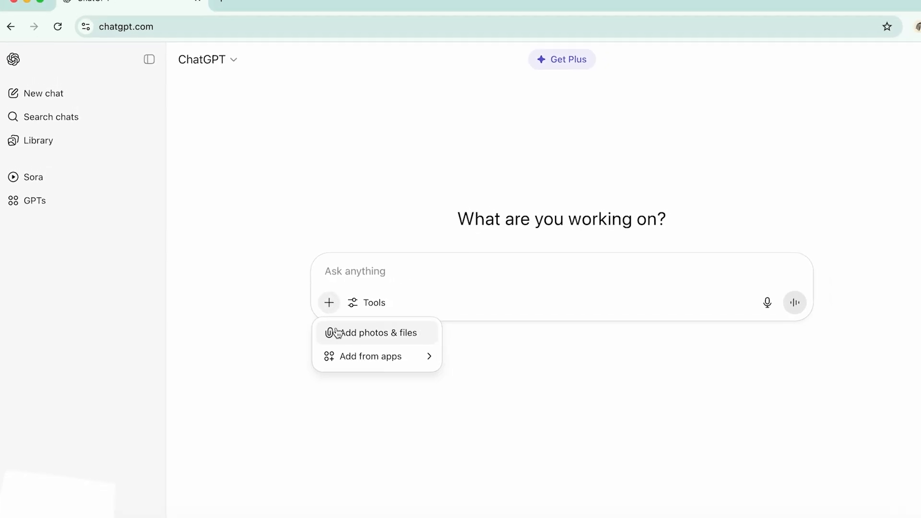
click(386, 329)
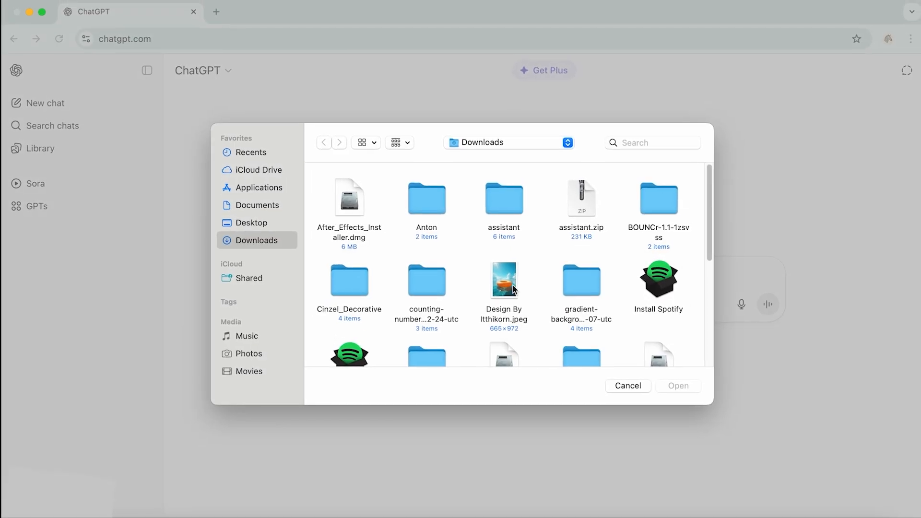
click(512, 286)
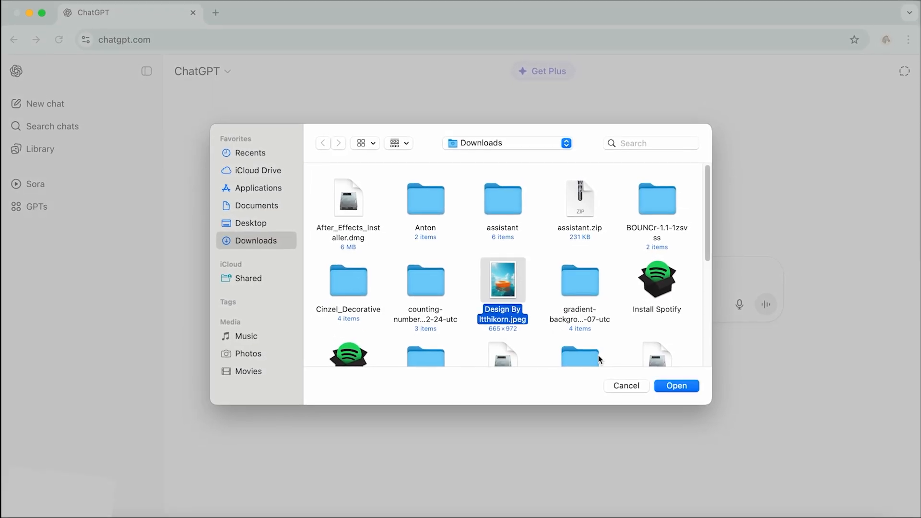
click(667, 386)
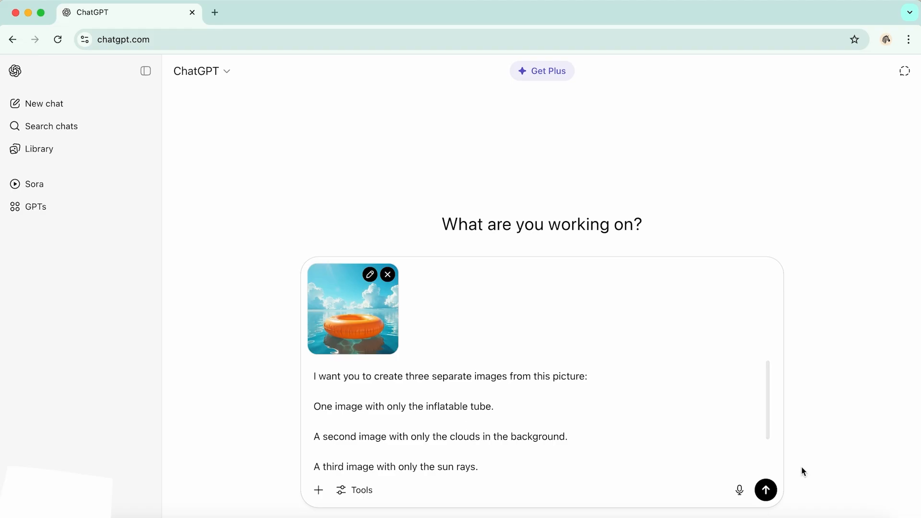
scroll(560, 405, down, 1)
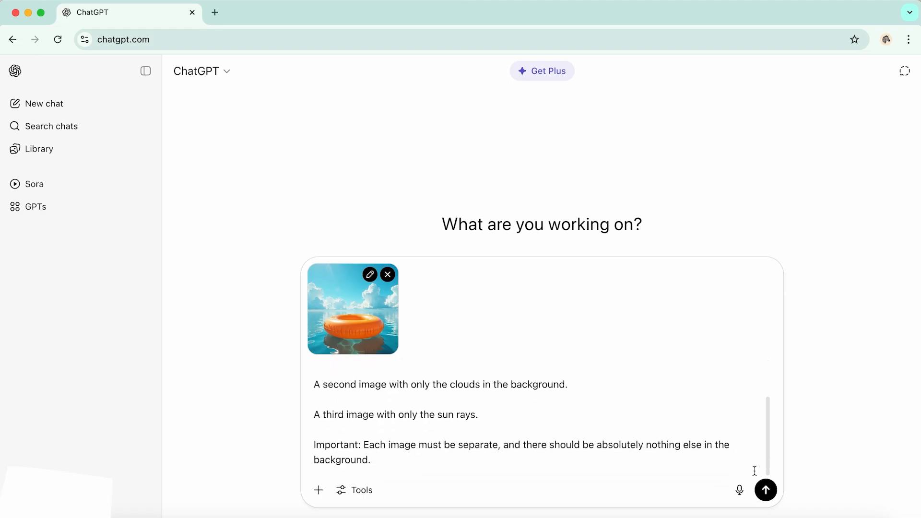
click(774, 491)
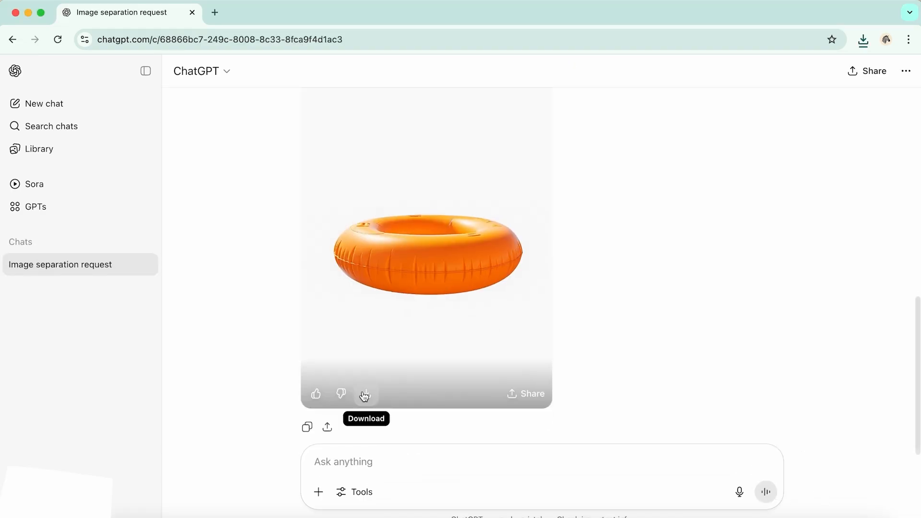
Step: Download the generated tube image and send the request "Create for me the second image of the clouds."
click(365, 395)
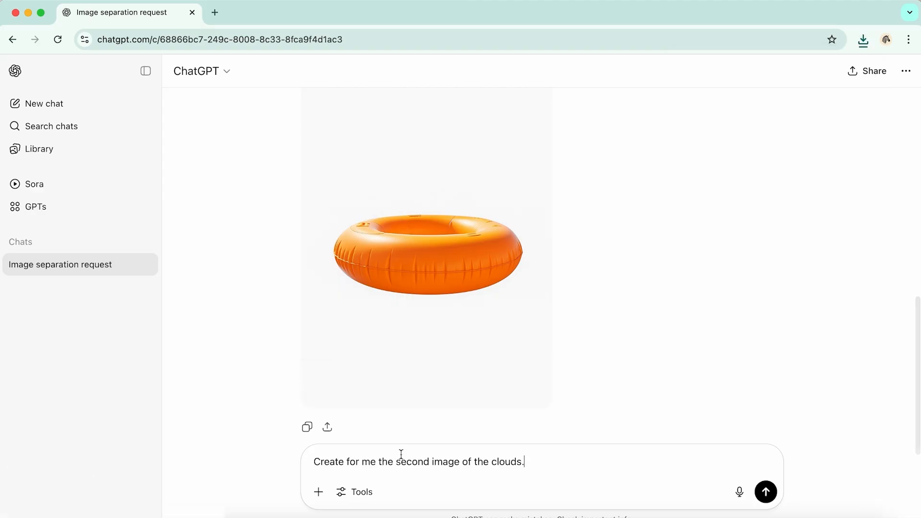
key(Return)
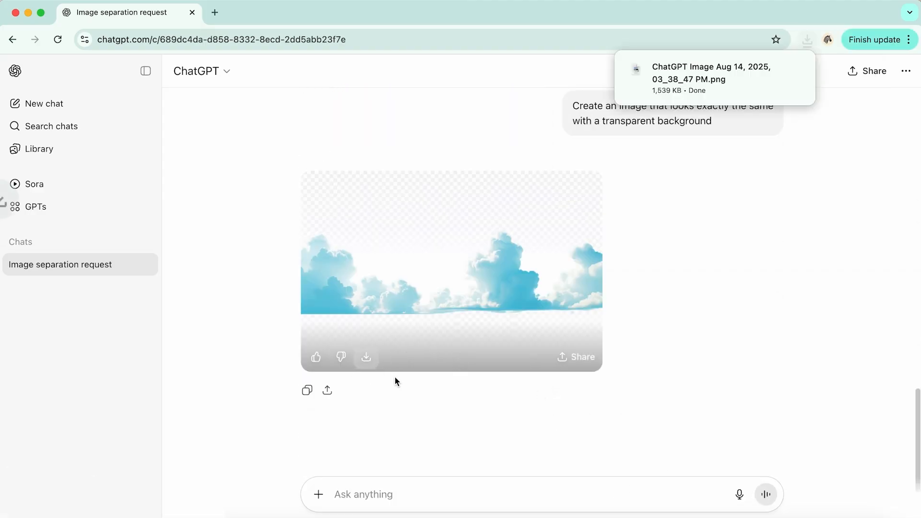
Step: In After Effects, create a 1080x1920 Social Media Portrait HD composition at 30 fps with a duration of 0:00:14:07
right_click(92, 226)
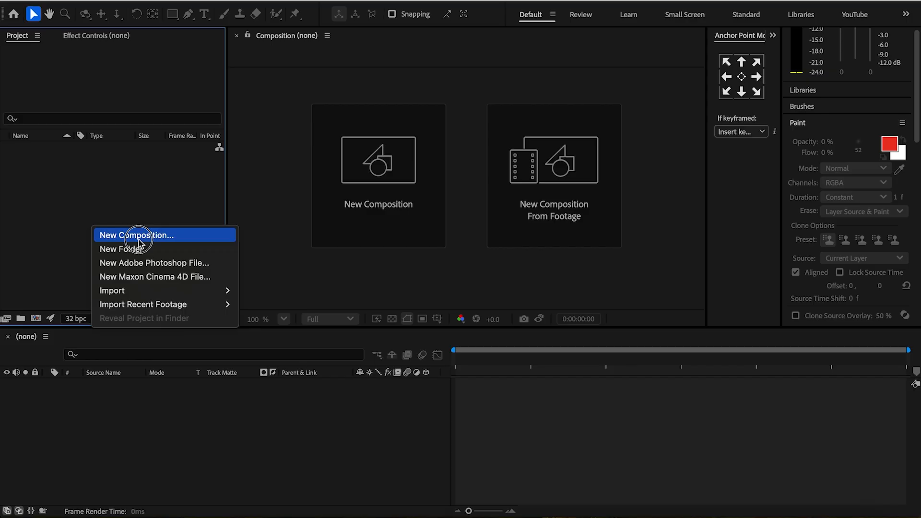
click(138, 237)
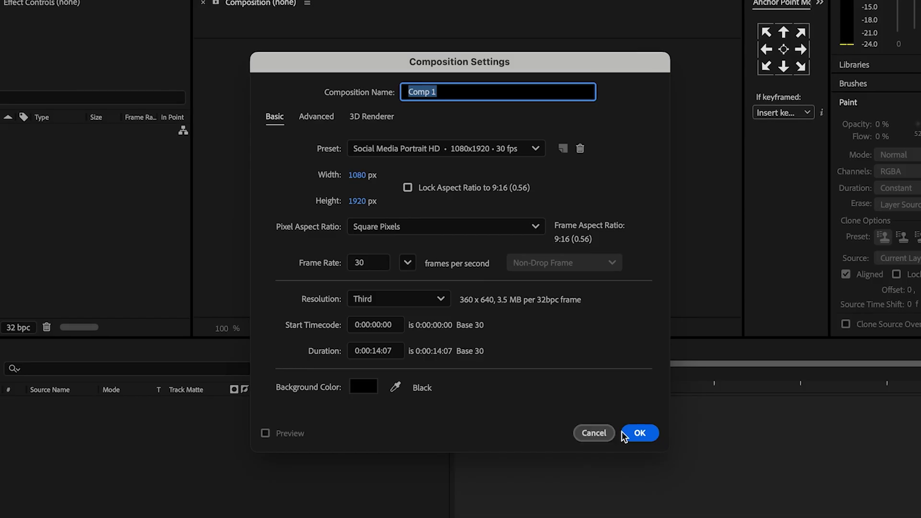
click(636, 431)
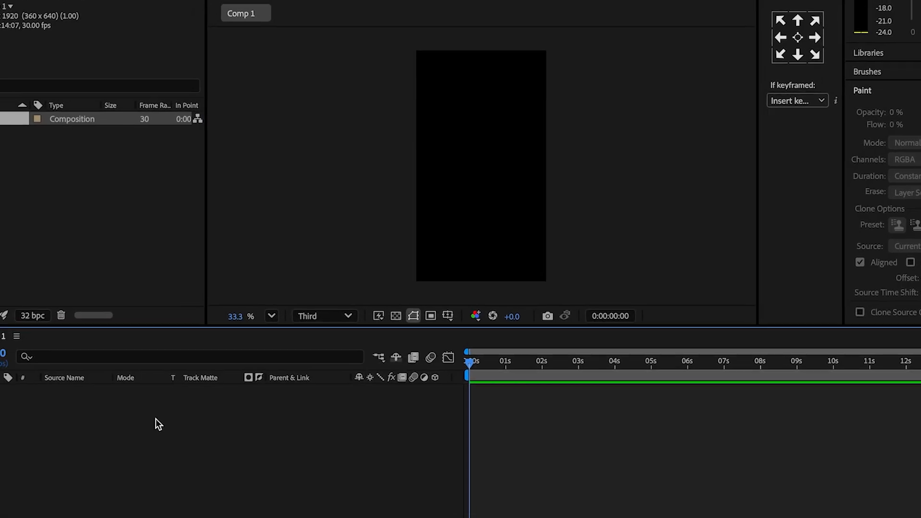
Step: Add a white solid layer of 1080 x 1920 px to the composition
right_click(139, 431)
mouse_move(184, 364)
click(361, 379)
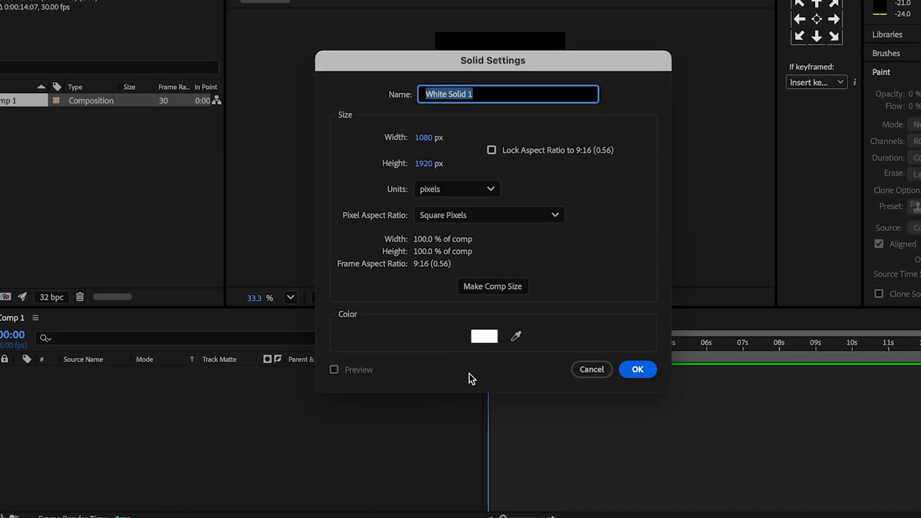
click(631, 372)
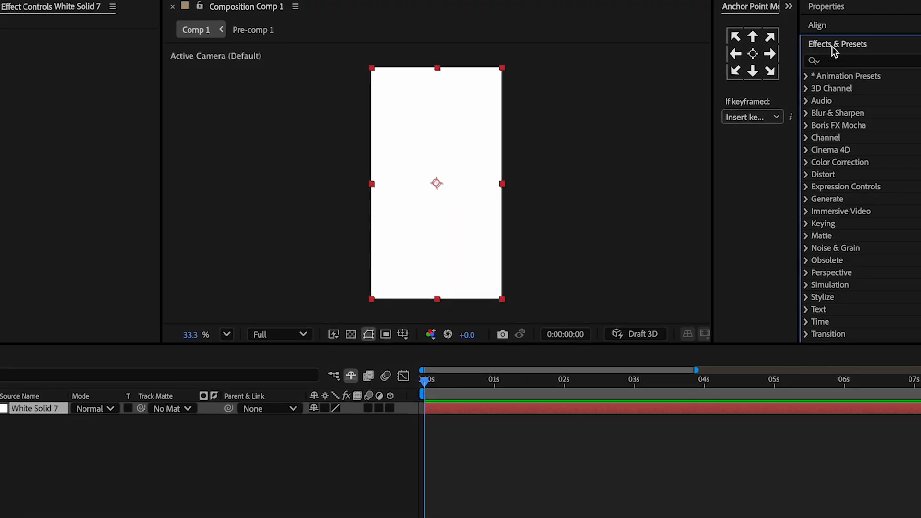
Step: Find the Fractal Noise effect and apply it to the white solid
click(835, 61)
text(frac)
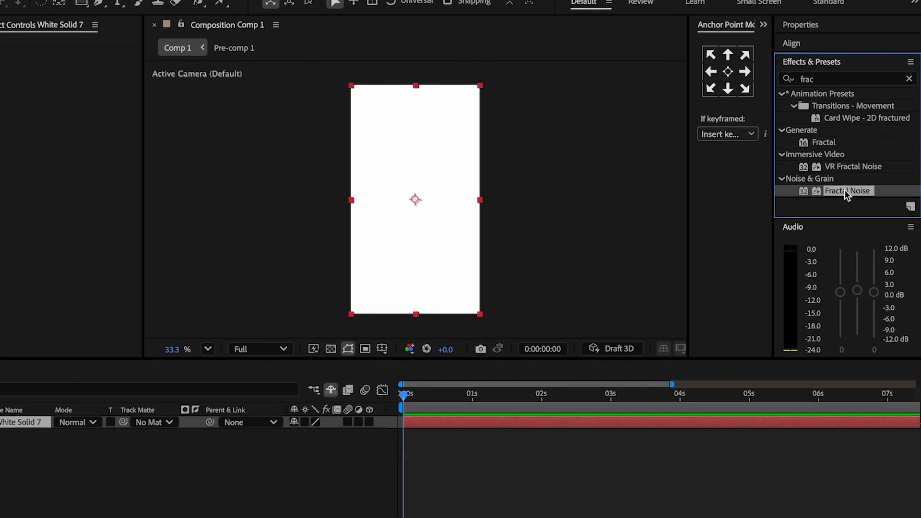
double_click(861, 172)
Step: Set the Fractal Noise type to Dynamic, with contrast 140 and scale 400
click(84, 48)
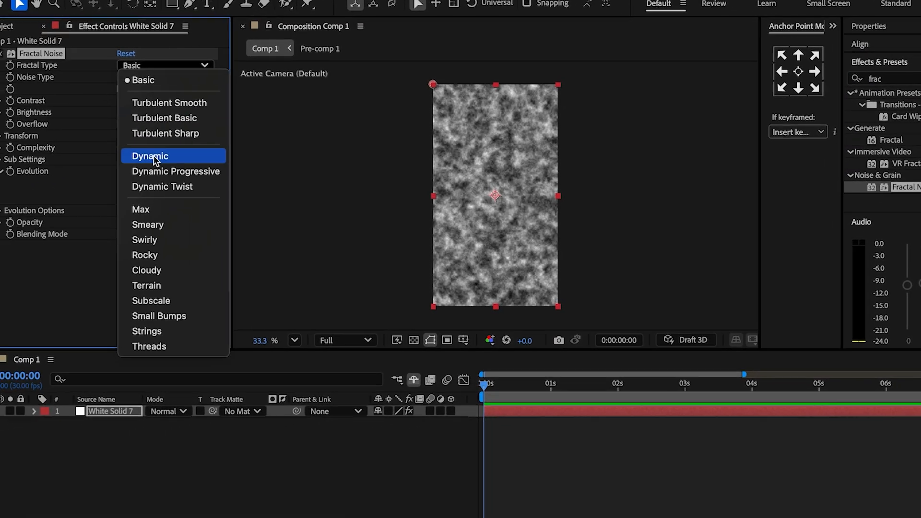
click(85, 163)
drag(138, 102, 156, 103)
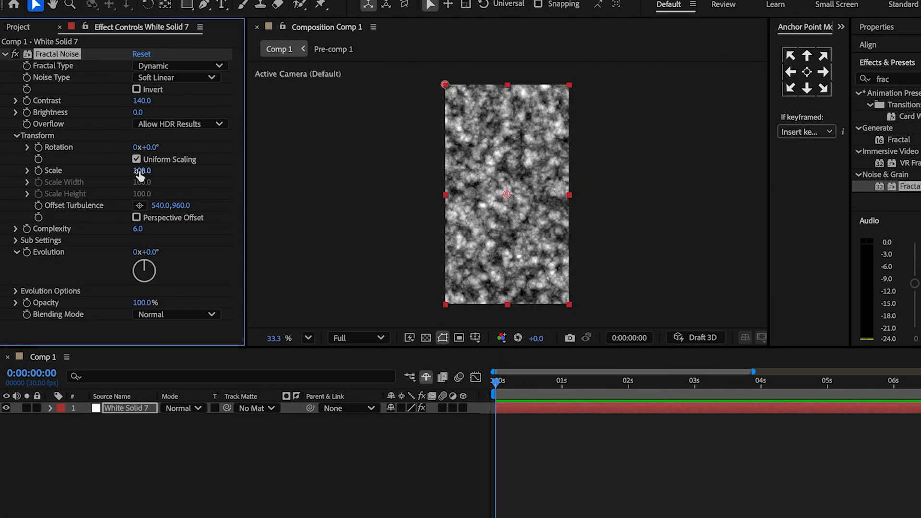
drag(139, 172, 174, 175)
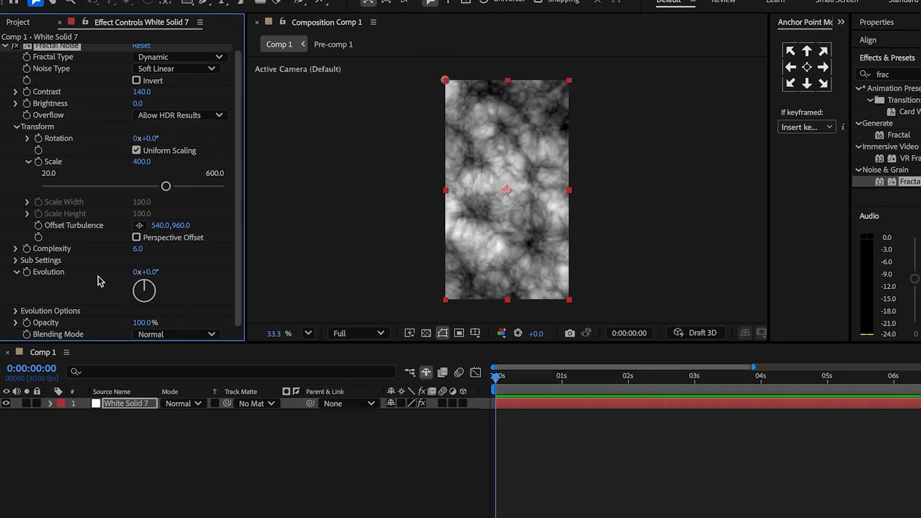
Step: Animate the Fractal Noise Evolution with the expression time*80 and collapse the layer's properties
alt+click(27, 254)
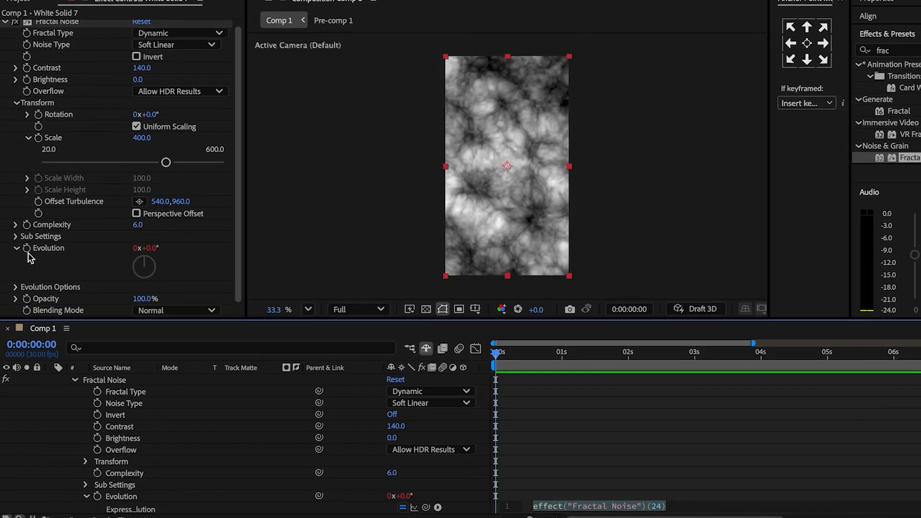
text(time)
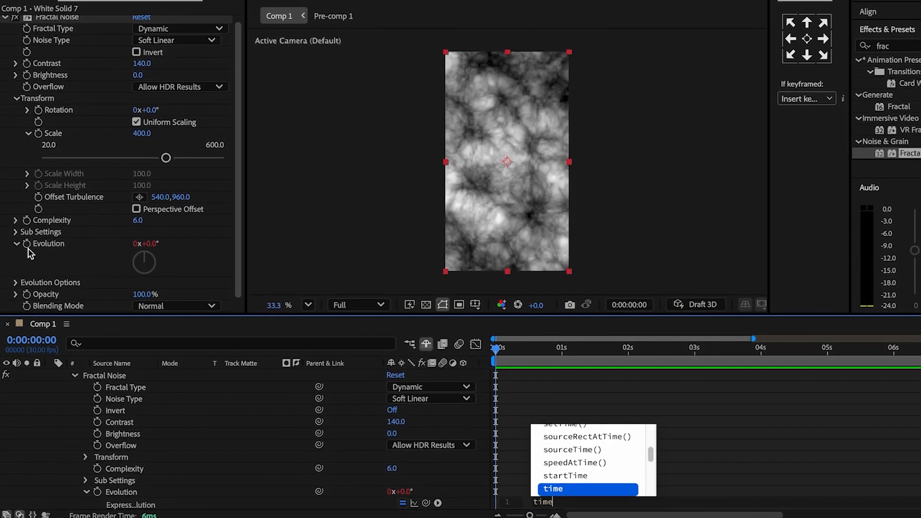
text(*80)
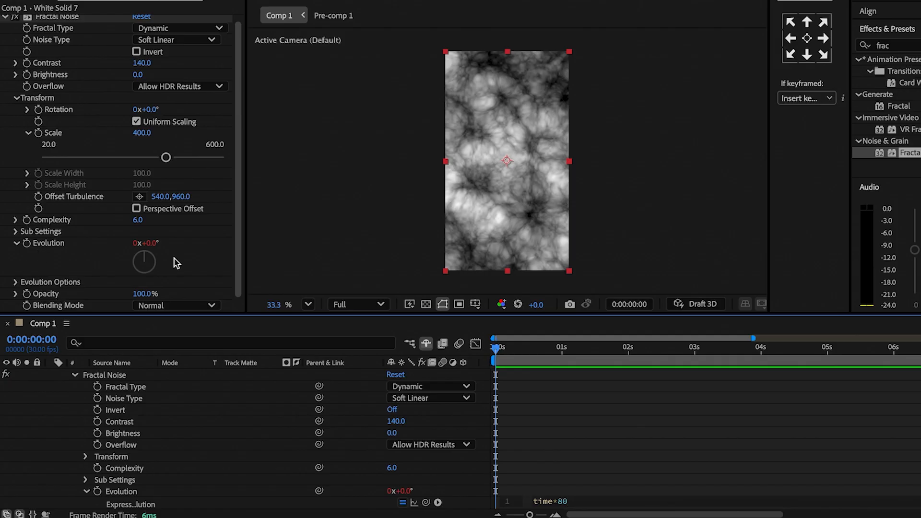
click(598, 404)
key(u)
Step: Apply Turbulent Displace to the white solid with an amount of 15 and a size of 250
click(891, 44)
text(turb)
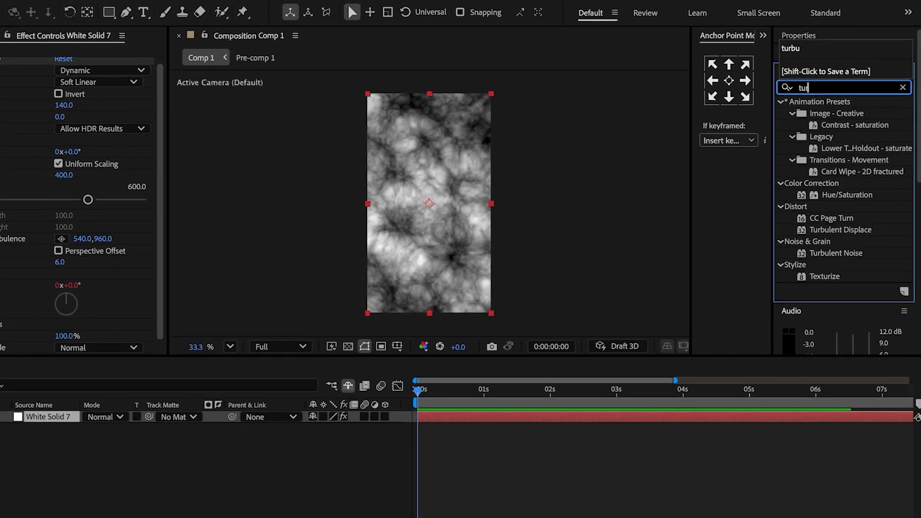
click(844, 115)
click(60, 229)
text(15)
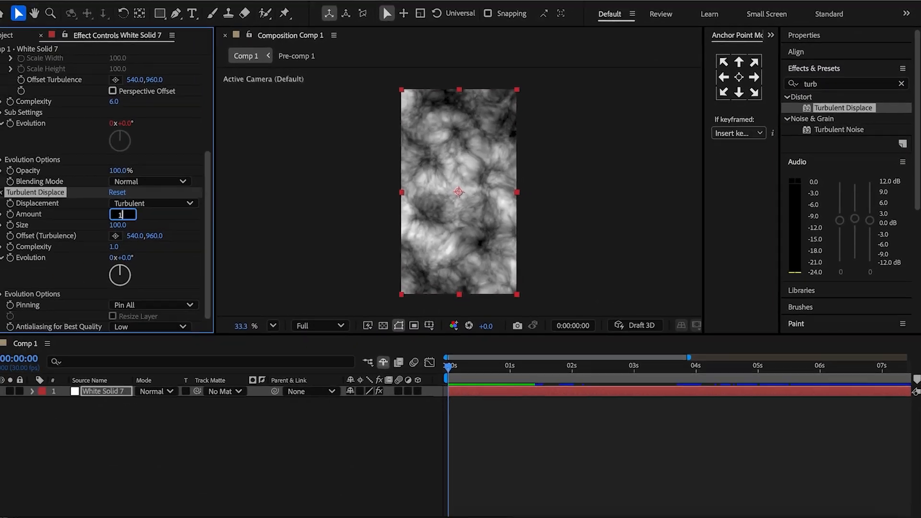
key(Return)
drag(136, 223, 222, 226)
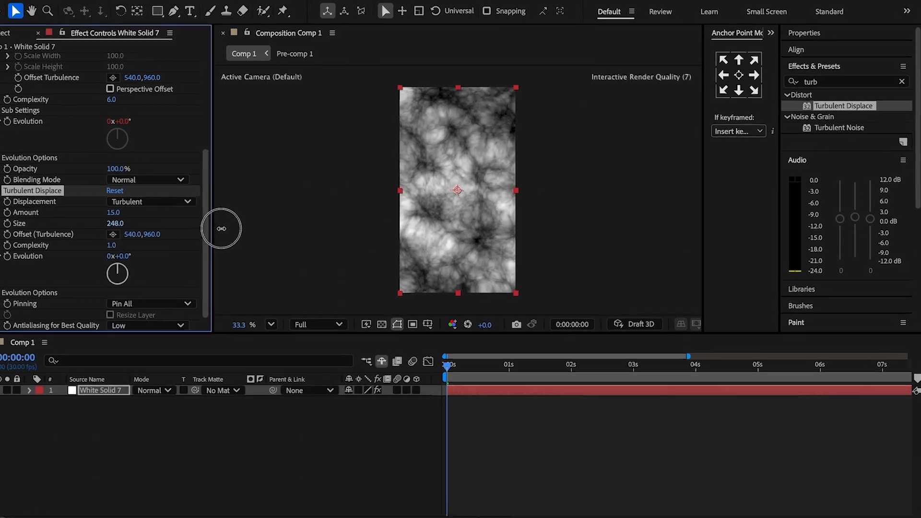
Step: Apply Tint to the solid, mapping black to dark teal and white to light teal, with a tint amount of 65%
click(885, 83)
text(tint)
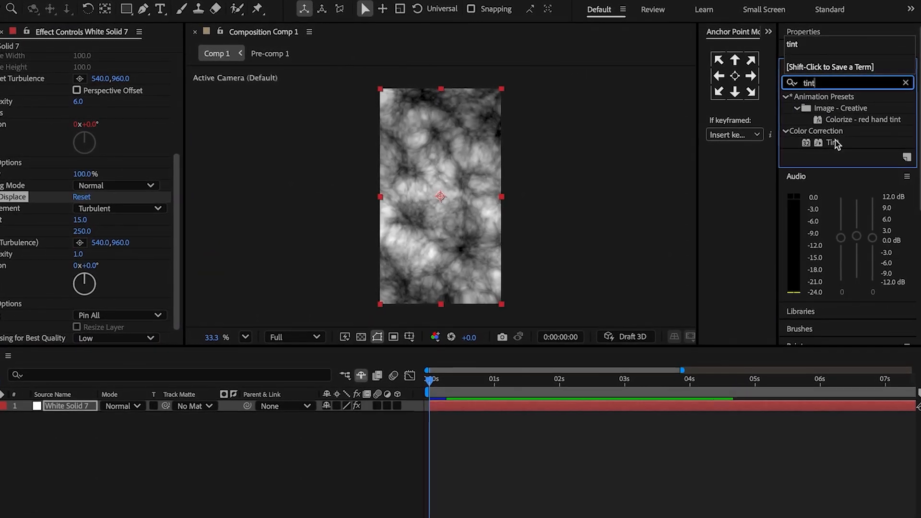
double_click(836, 143)
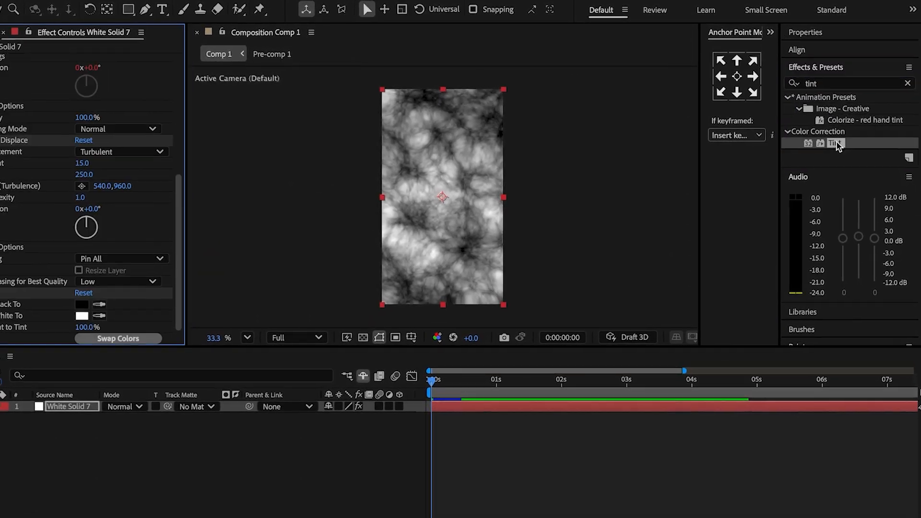
click(80, 304)
click(134, 315)
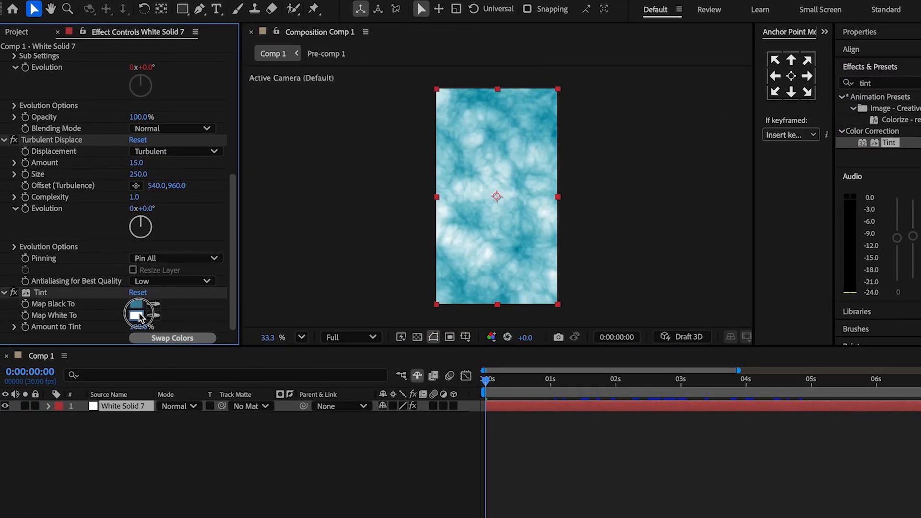
click(622, 197)
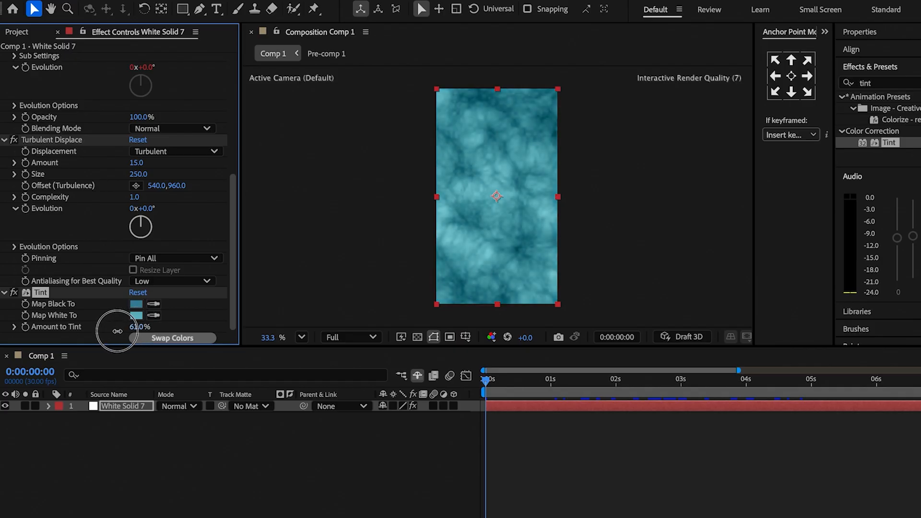
Step: Apply Gradient Ramp to the solid, sampling its start color from the Tint effect's white mapping and its end color from the black mapping
click(869, 83)
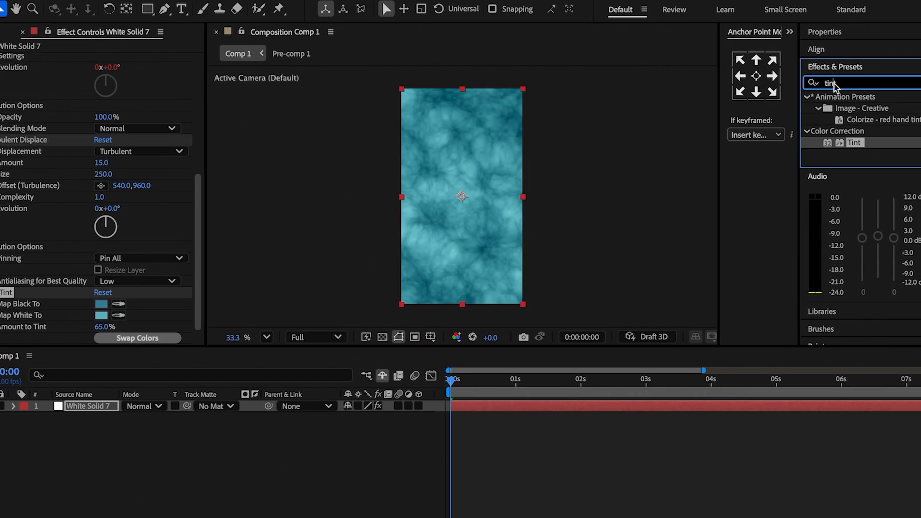
text(ramp)
double_click(844, 108)
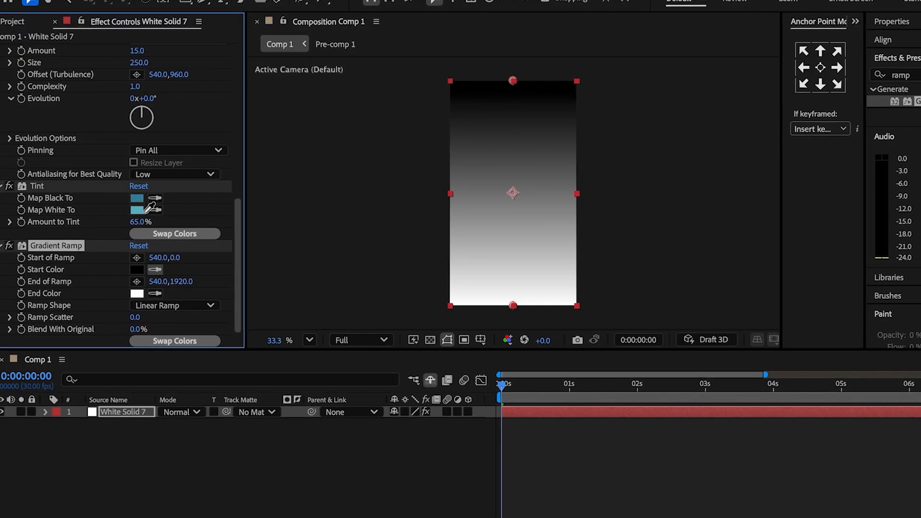
click(126, 211)
click(158, 293)
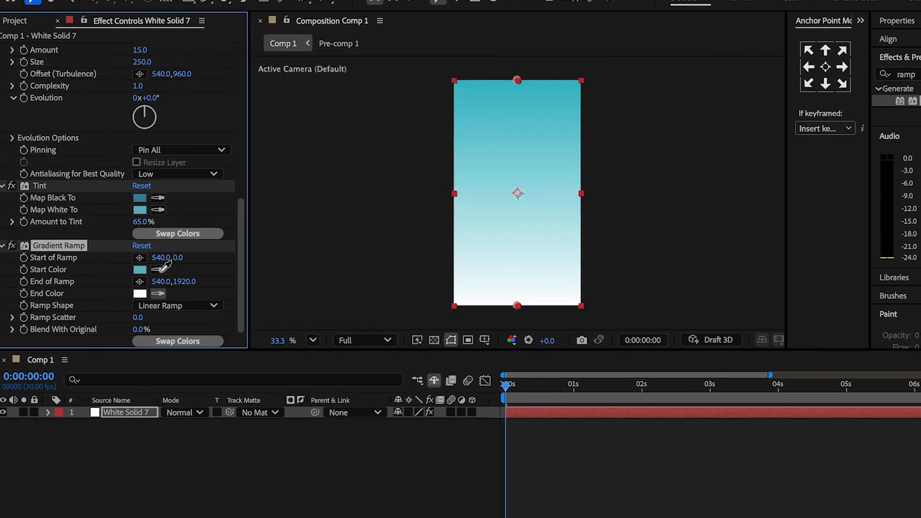
click(142, 199)
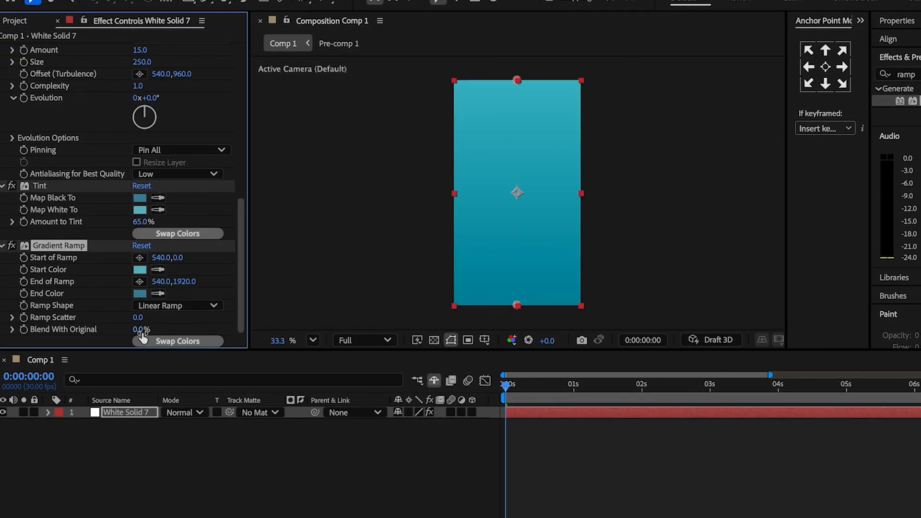
Step: Make the Gradient Ramp radial, starting at 522,972 and ending at -12,1908, with 61% blend with the original
click(156, 306)
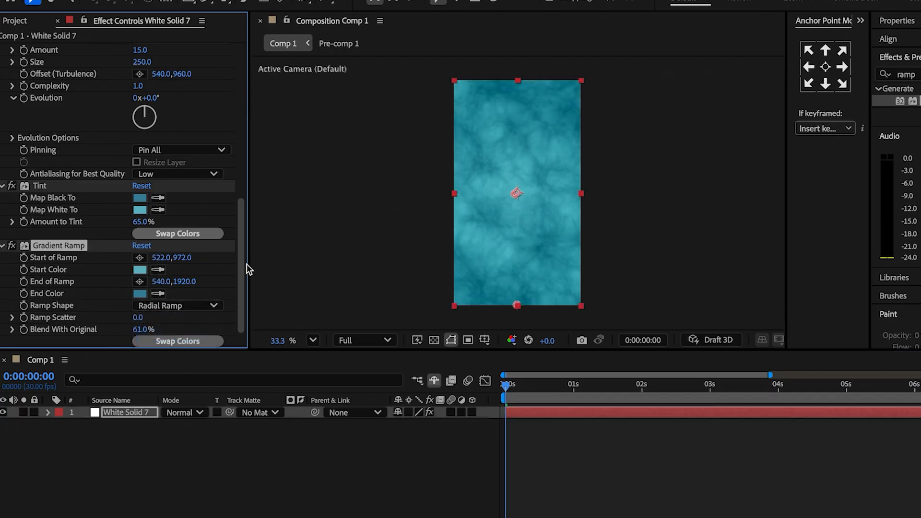
Step: Apply Gaussian Blur to the white solid with a blurriness of 2
click(910, 74)
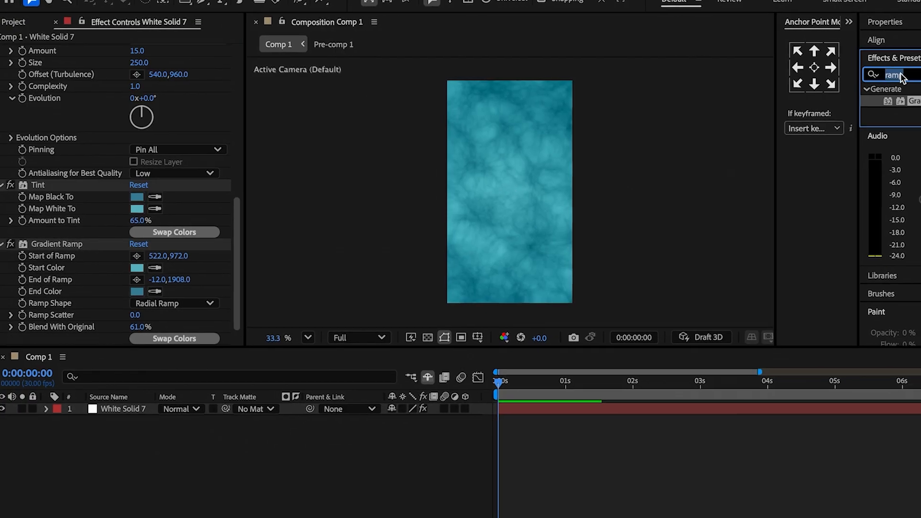
text(gau)
double_click(859, 102)
click(126, 302)
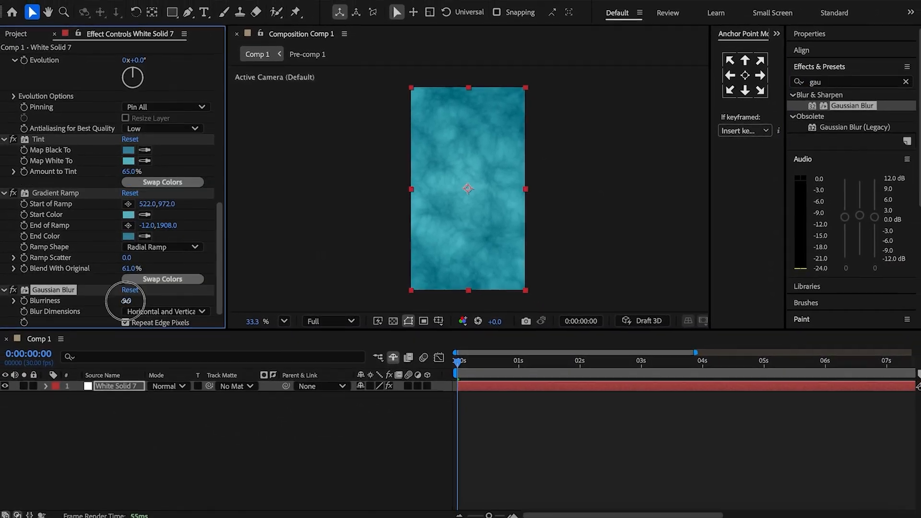
text(2)
Step: Apply the Noise effect to the white solid with the amount of noise set to 2%
click(825, 84)
text(noise)
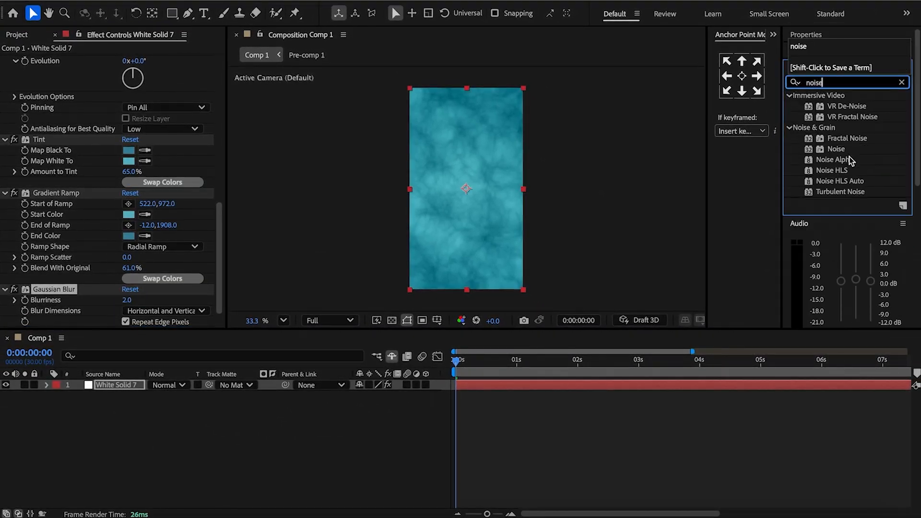
double_click(845, 151)
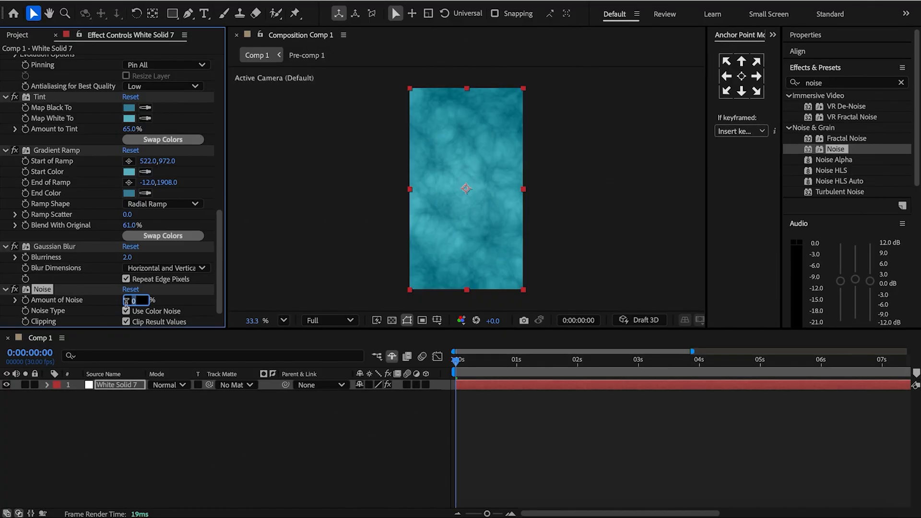
text(2)
Step: Duplicate the white solid layer with all its effects
click(116, 408)
click(115, 384)
key(ctrl+d)
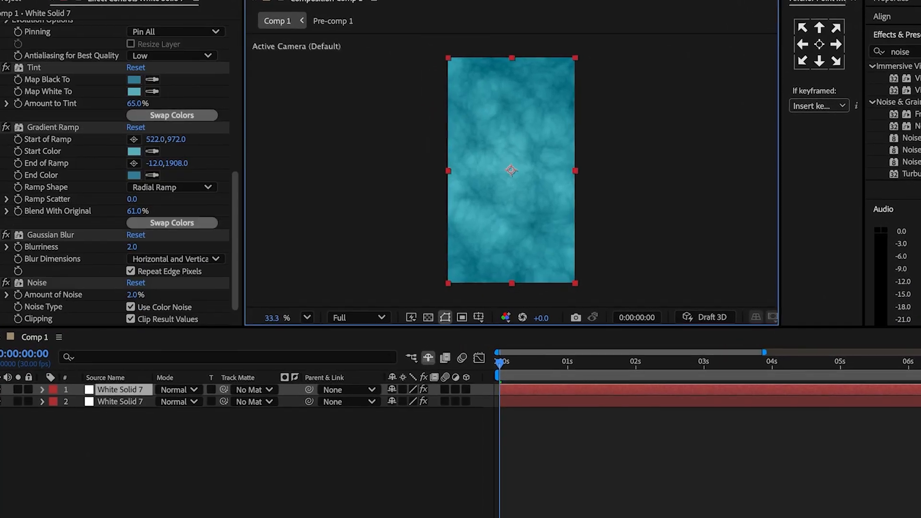
Step: Apply CC Radial Fast Blur to the upper white solid with the zoom set to Darkest
click(908, 52)
text(fast)
double_click(848, 166)
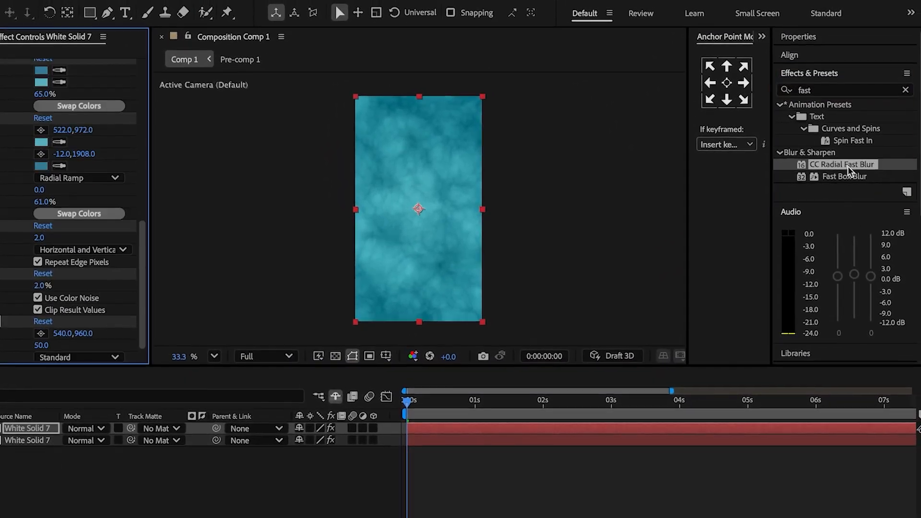
click(77, 357)
click(61, 403)
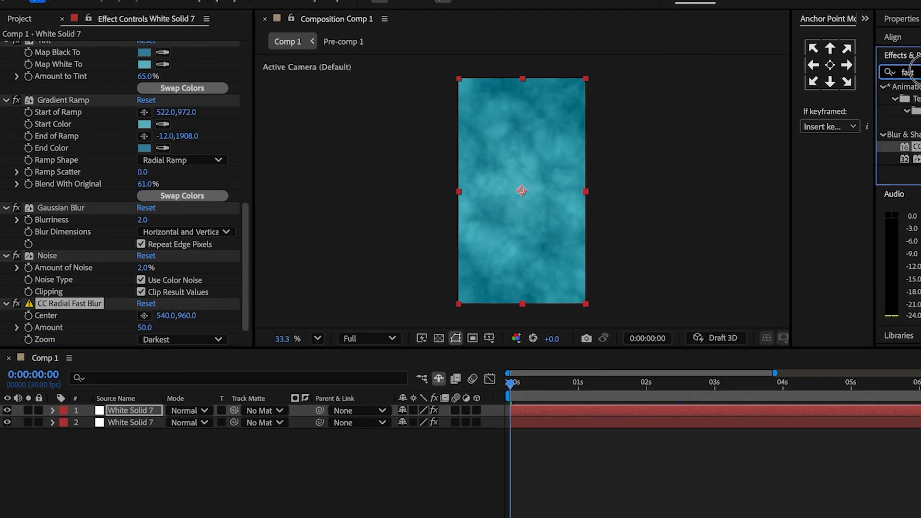
Step: Apply Glow to the upper white solid with a threshold of 20.8% and an intensity of 0.3, and lower the layer's opacity
double_click(908, 71)
text(glow)
double_click(920, 158)
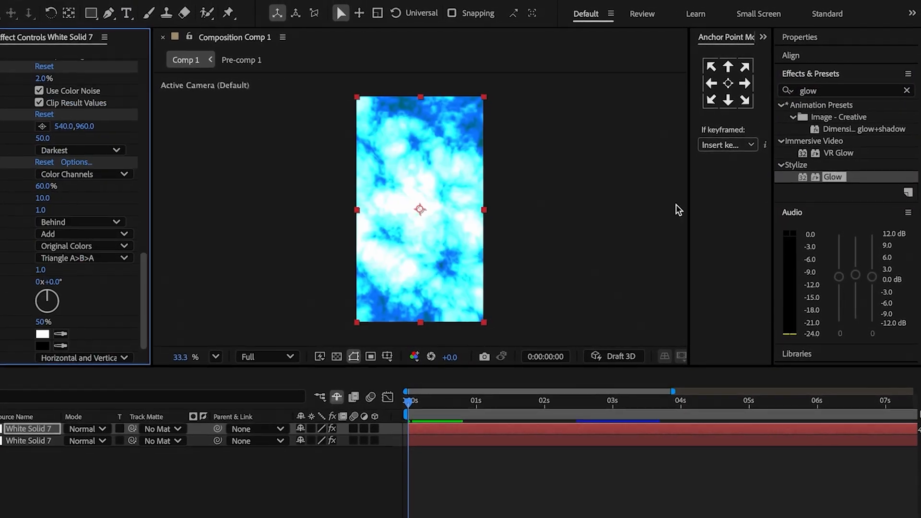
drag(41, 210, 32, 188)
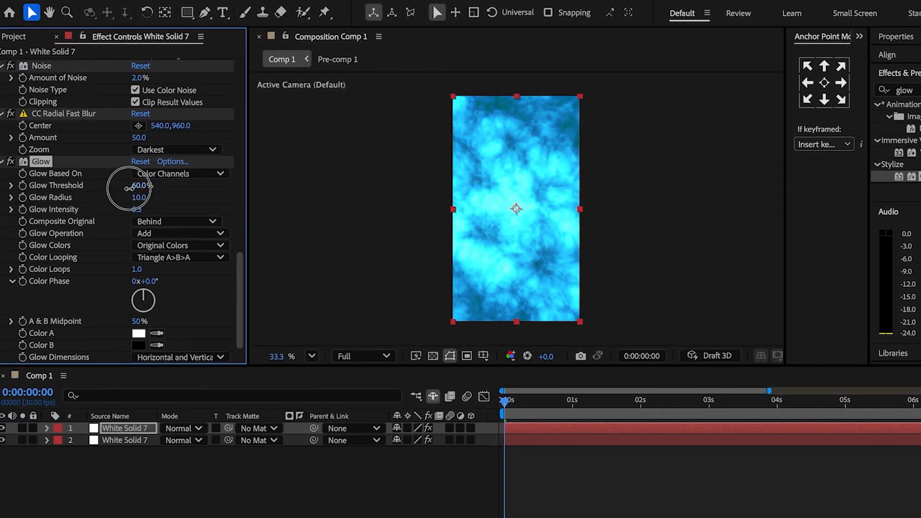
drag(129, 188, 98, 204)
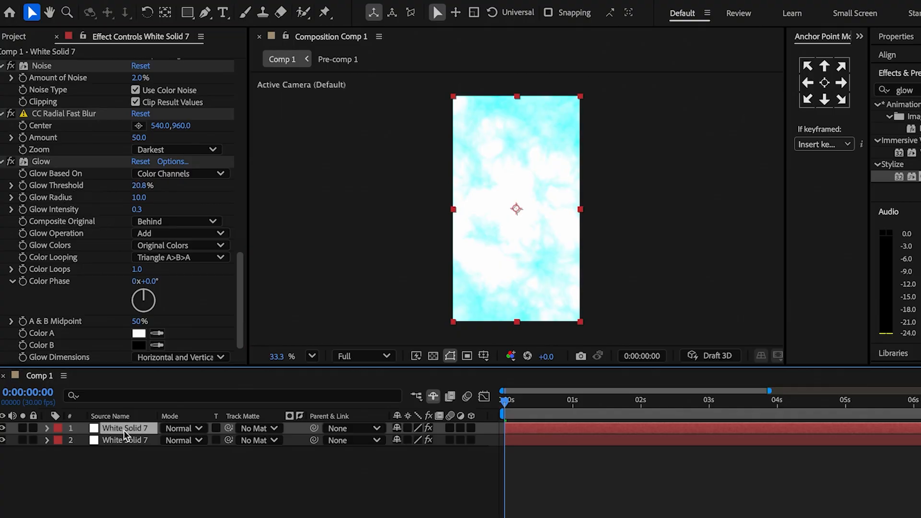
key(t)
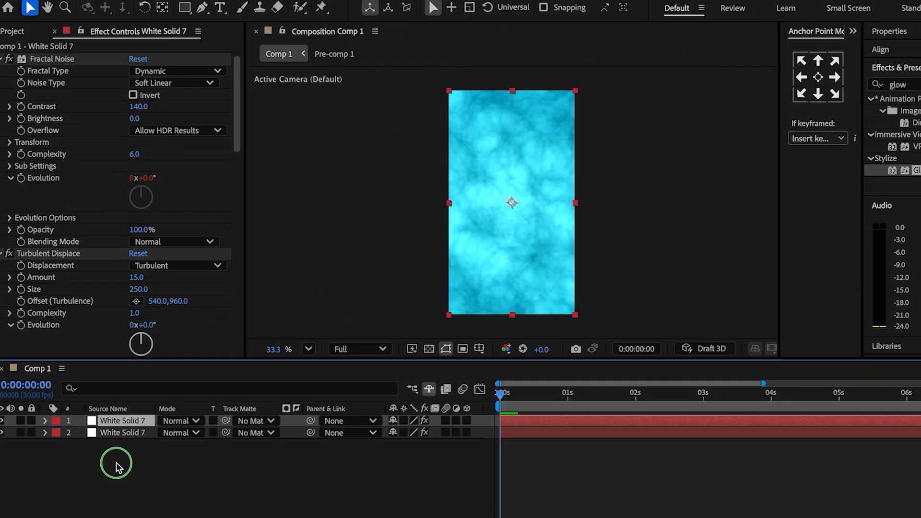
Step: Create a black solid covering the composition above the two white solids
right_click(118, 352)
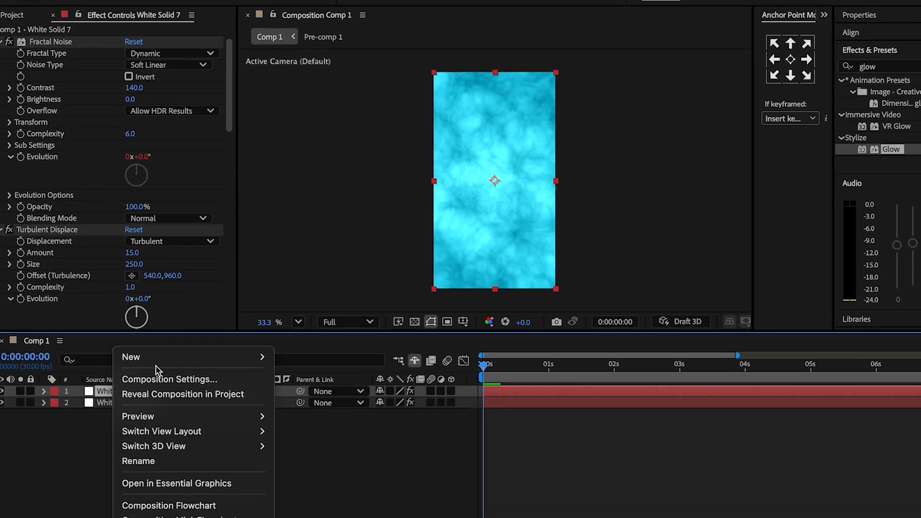
mouse_move(158, 356)
click(304, 380)
click(600, 376)
Step: Apply Fractal Noise to the black solid with fractal type Strings, noise type Linear, contrast 120 and scale 30
click(873, 61)
text(frac)
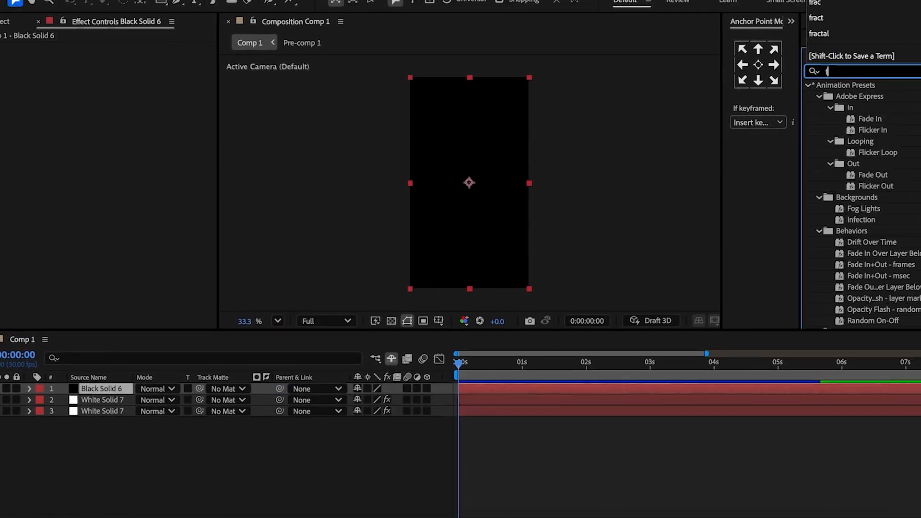
double_click(899, 165)
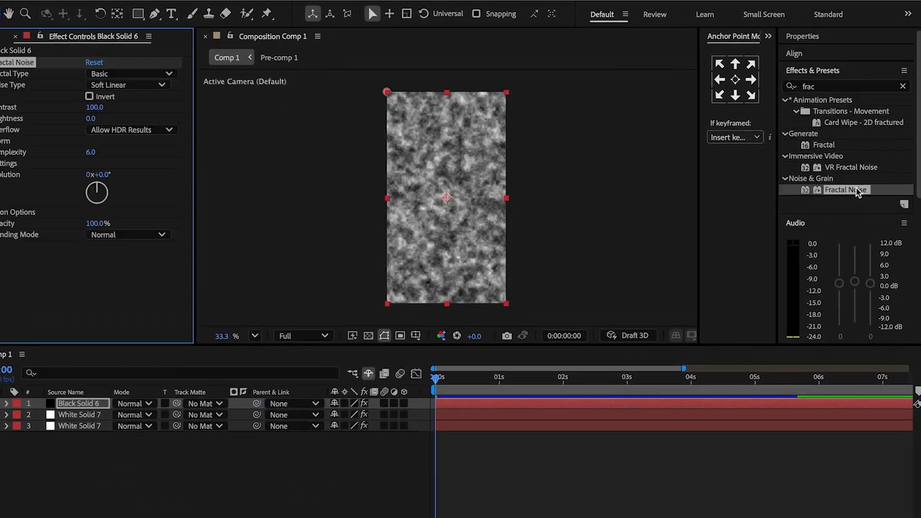
click(128, 74)
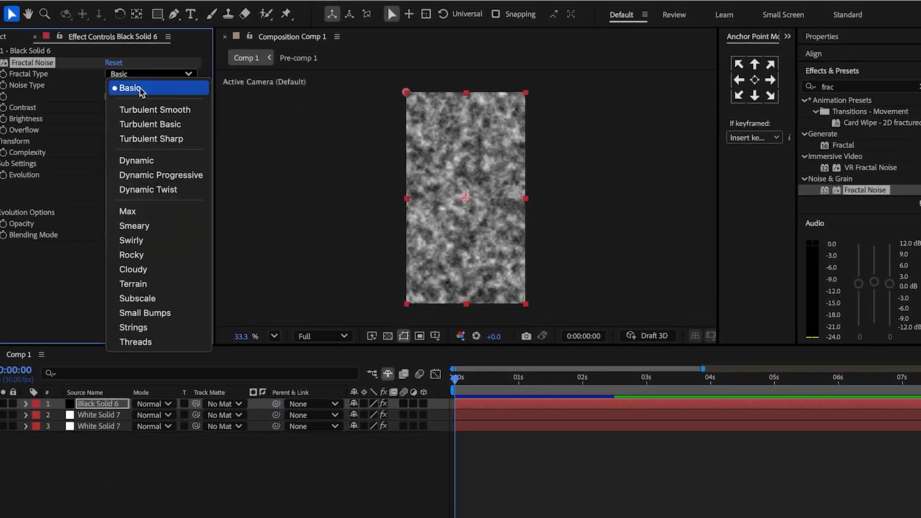
click(134, 327)
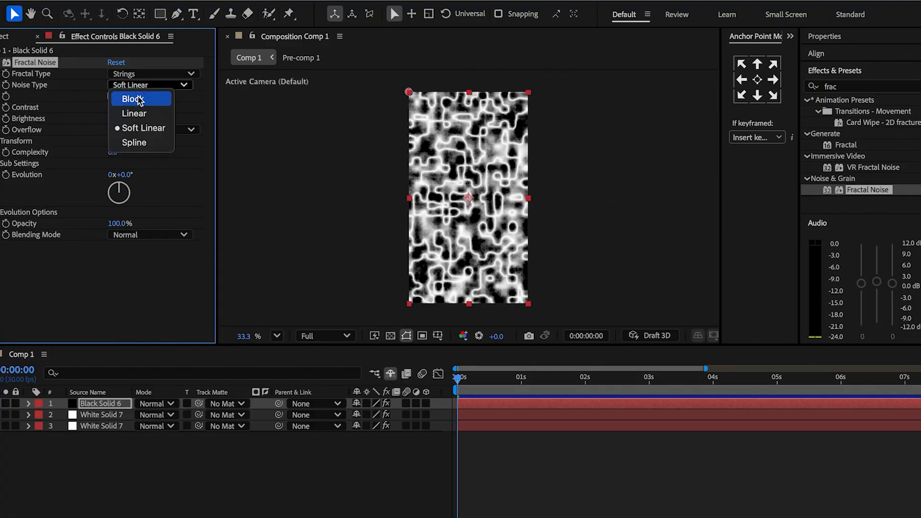
click(137, 114)
drag(118, 107, 130, 107)
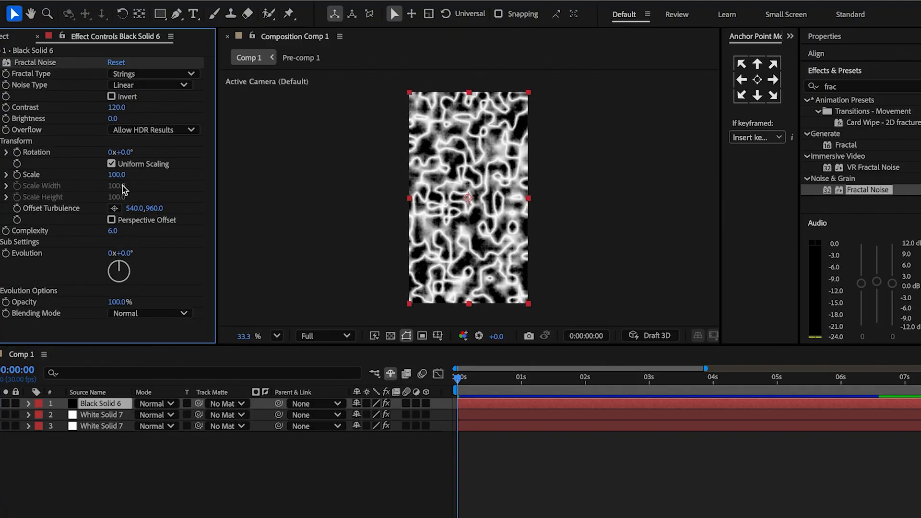
text(30)
key(Return)
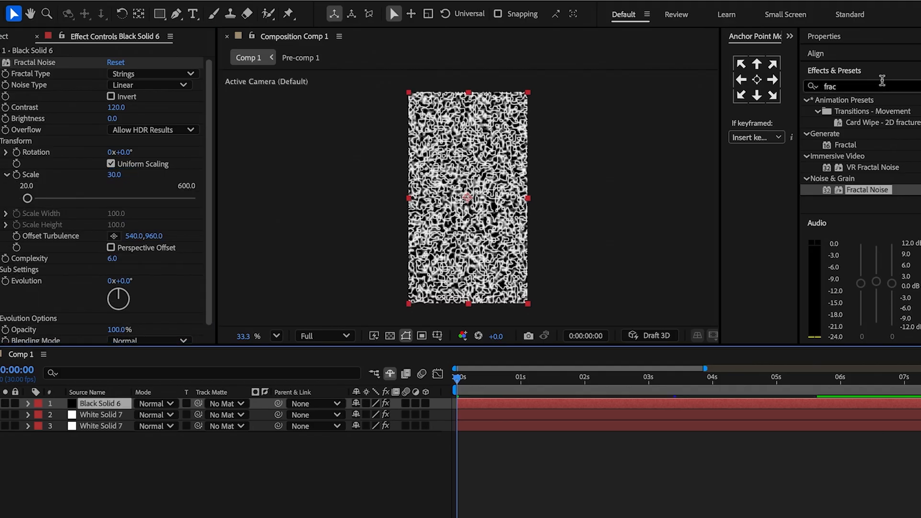
Step: Apply Fast Box Blur to the black solid with a blur radius of 30
click(864, 87)
text(fast)
double_click(862, 167)
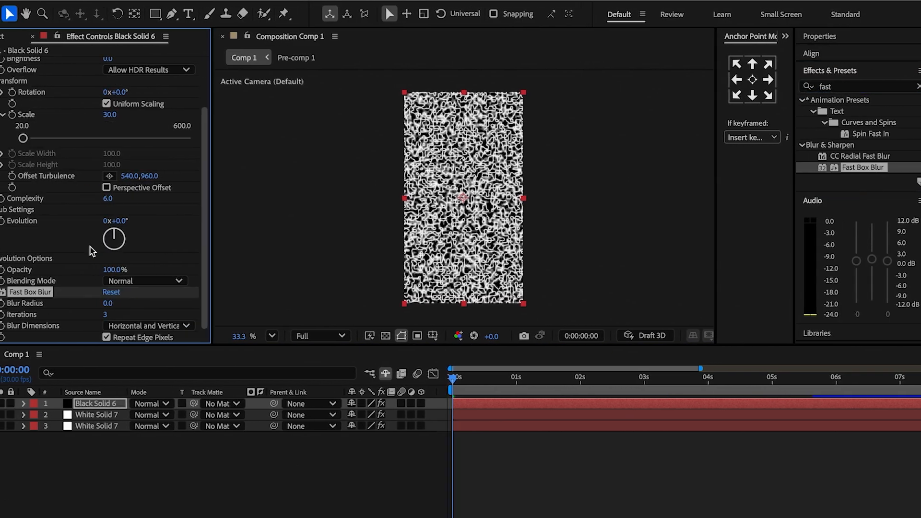
click(94, 304)
text(30)
key(Return)
Step: Animate the Evolution of the black solid's Fractal Noise with the expression time*80
scroll(61, 268, up, 1)
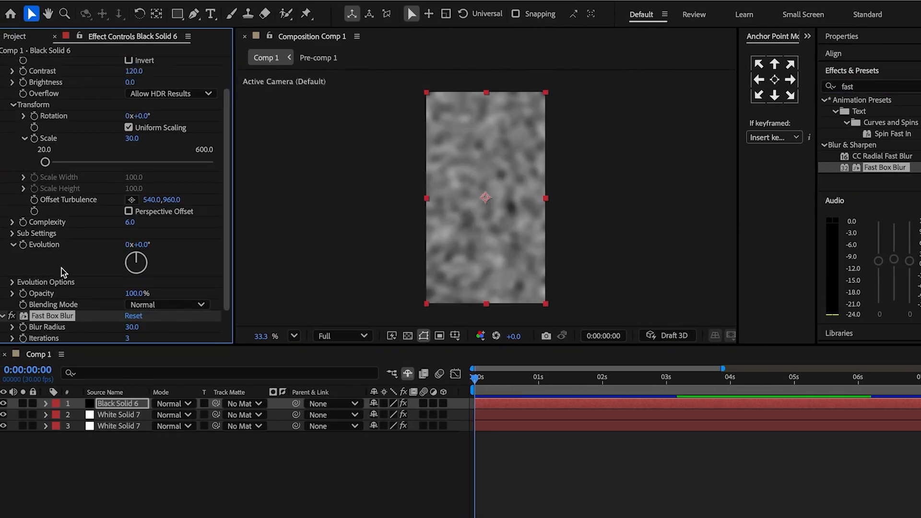
alt+click(24, 246)
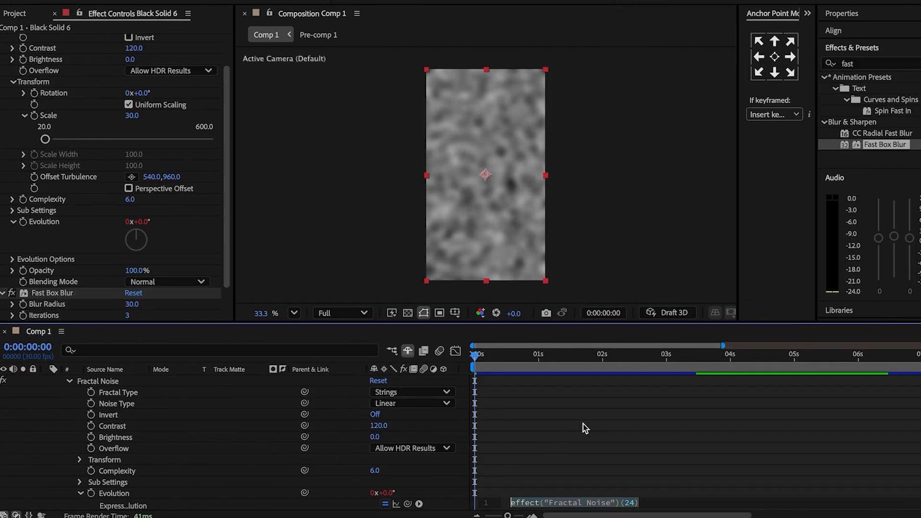
text(time*80)
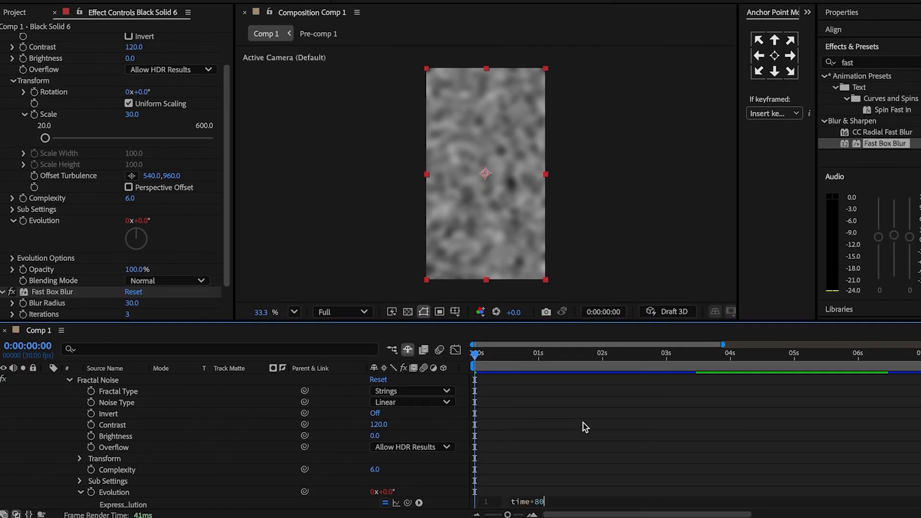
Step: Collapse the black solid's properties and duplicate its Fast Box Blur effect
click(68, 274)
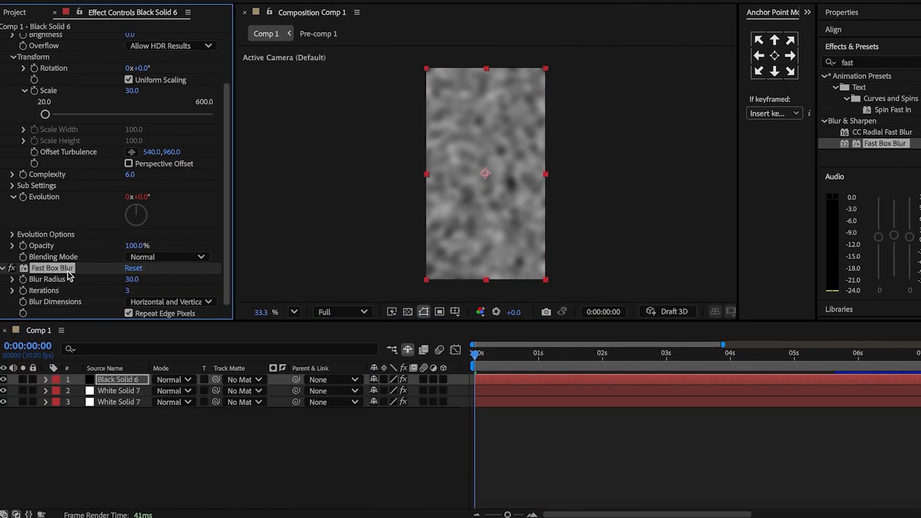
key(ctrl+d)
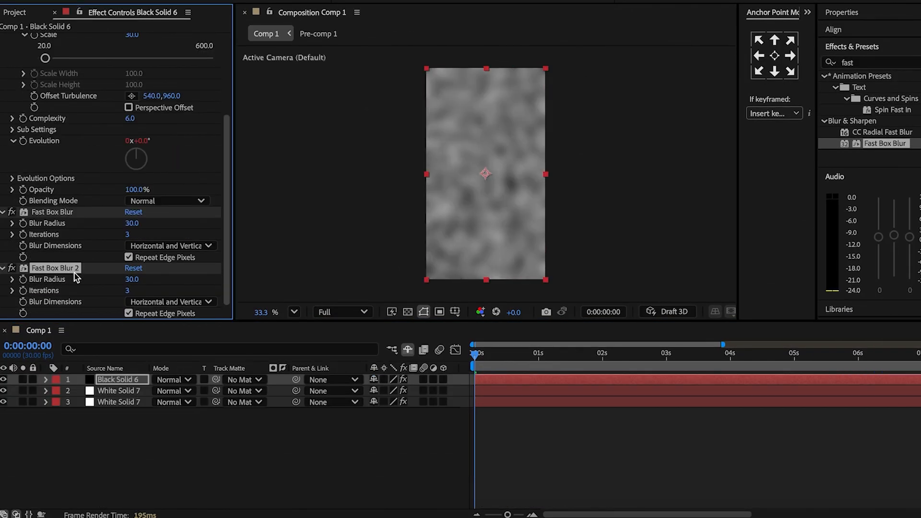
Step: Apply CC Vector Blur to the black solid with an amount of 165 and duplicate the effect
click(858, 63)
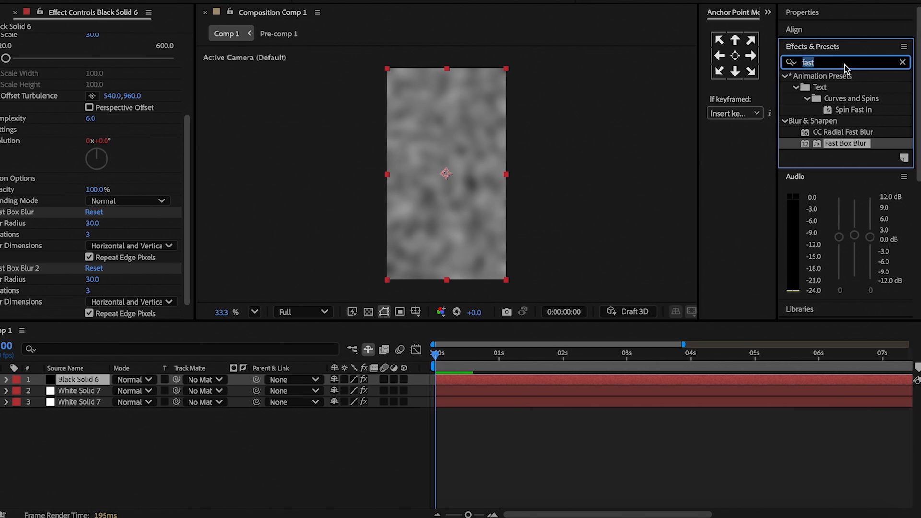
text(vect)
double_click(853, 92)
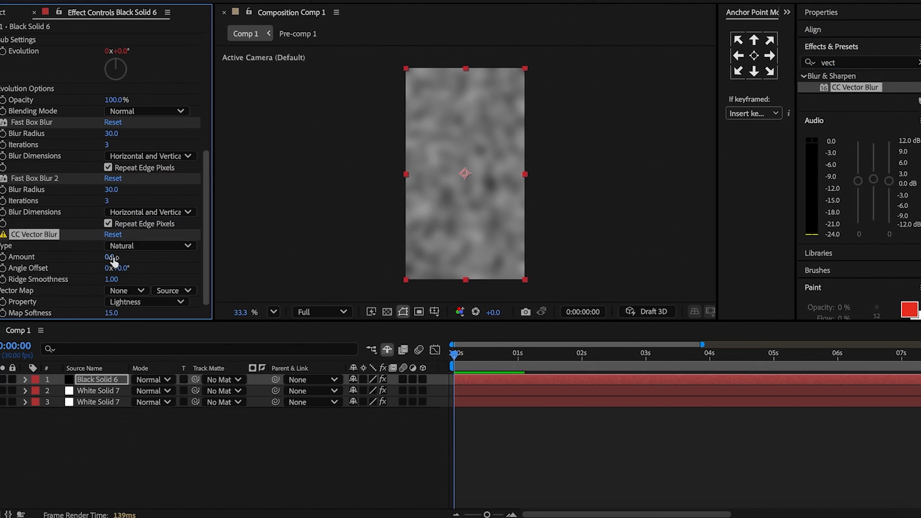
drag(200, 265, 238, 265)
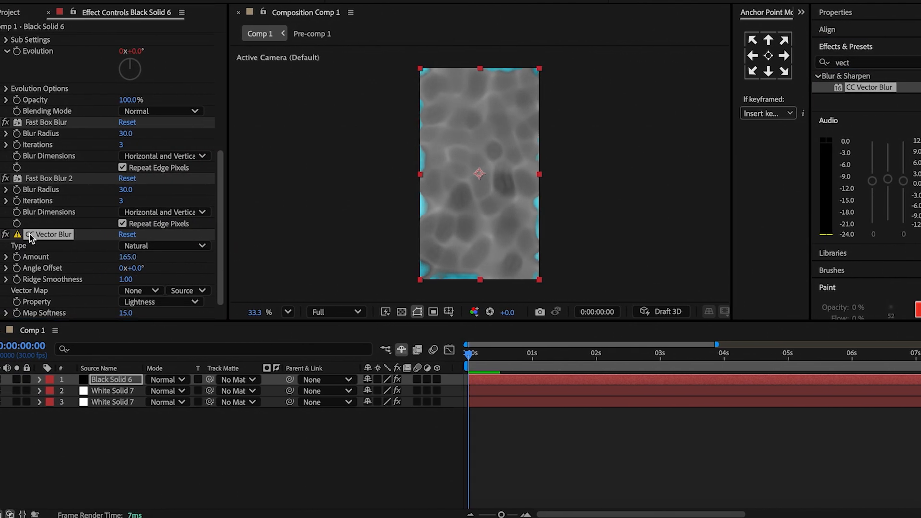
key(ctrl+d)
Step: Apply Levels to the black solid with input black 0.52 and input white 1.45, and set the layer's blending mode to Add
click(855, 64)
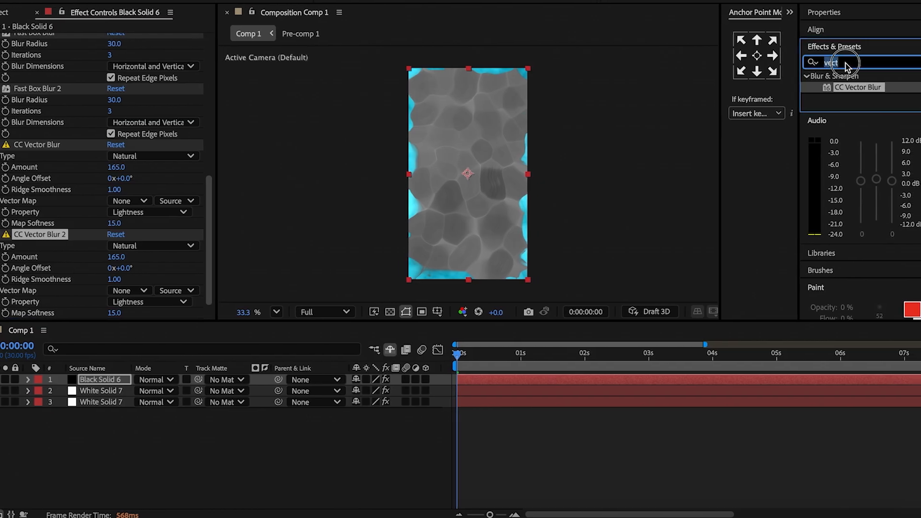
text(level)
double_click(868, 143)
drag(98, 245, 141, 251)
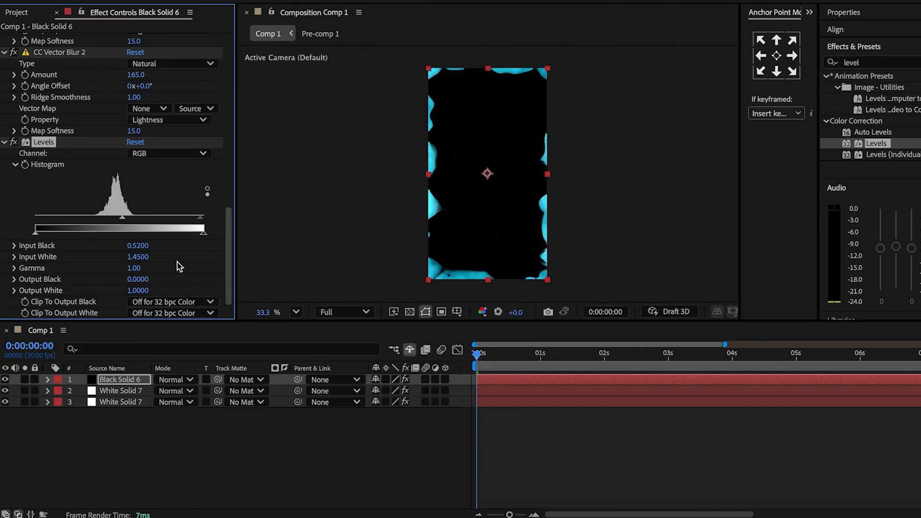
click(173, 380)
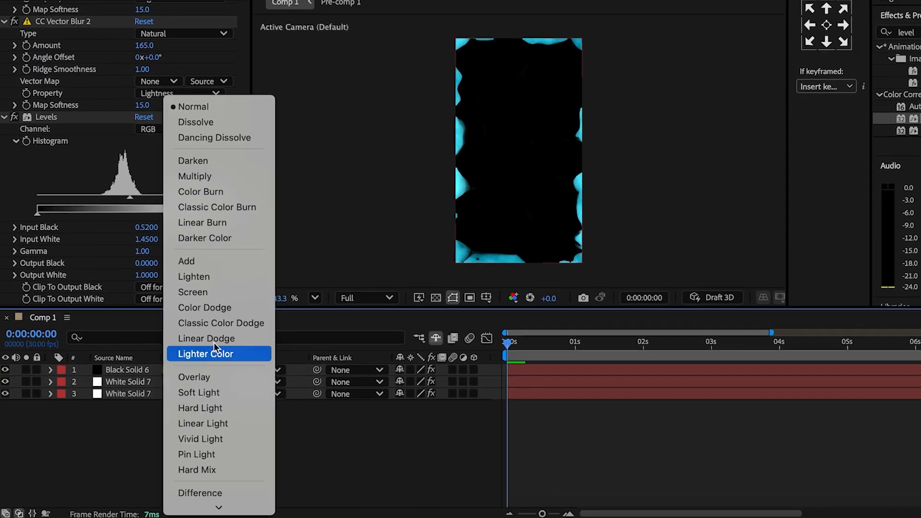
click(200, 260)
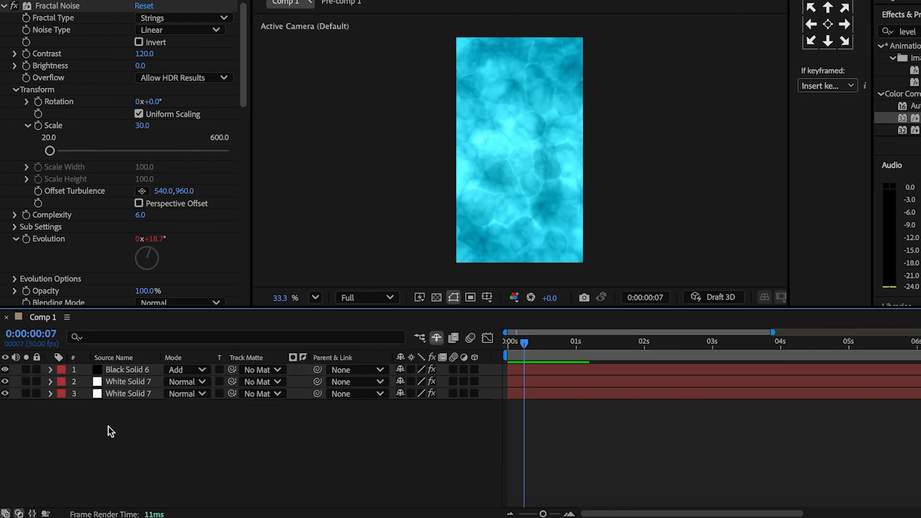
Step: Create a new solid layer in dark teal, color 0A4B5A, above the other layers
right_click(108, 426)
mouse_move(163, 327)
click(283, 368)
click(500, 330)
text(0A4B5A)
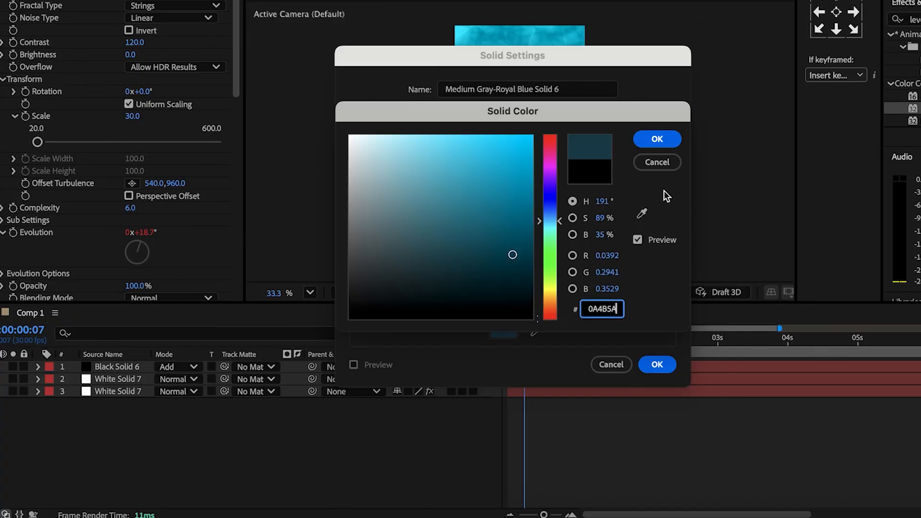
click(657, 143)
click(657, 365)
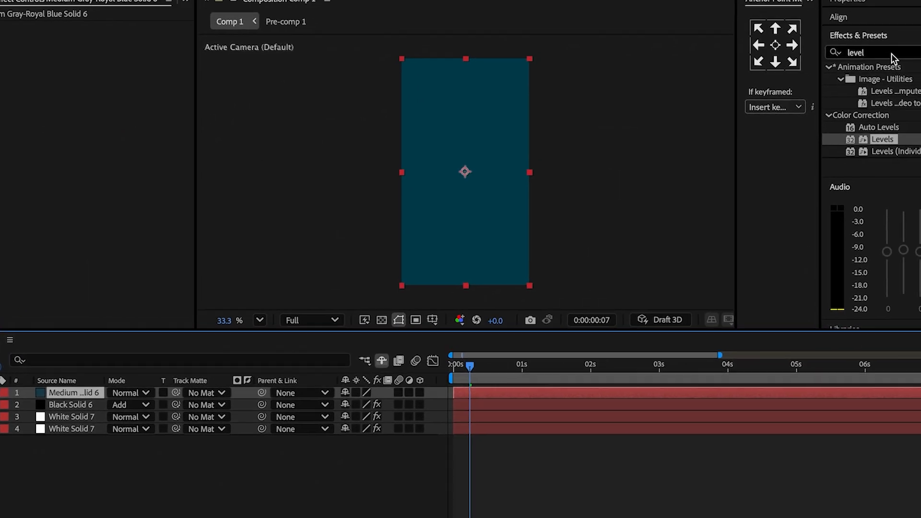
Step: Apply Fractal Noise to the new dark teal solid
click(912, 19)
text(frac)
double_click(847, 194)
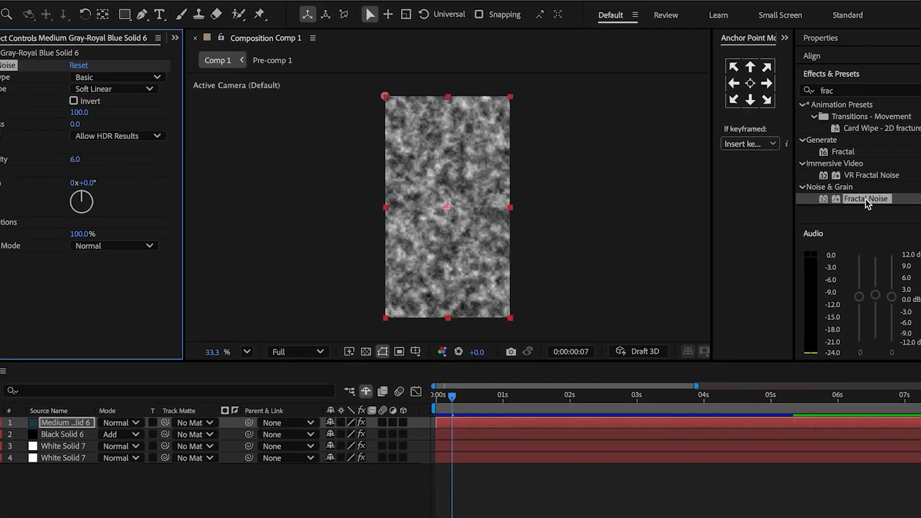
Step: Set the dark teal solid's Fractal Noise to Turbulent Smooth with contrast 155 and scale 200
click(91, 72)
click(199, 111)
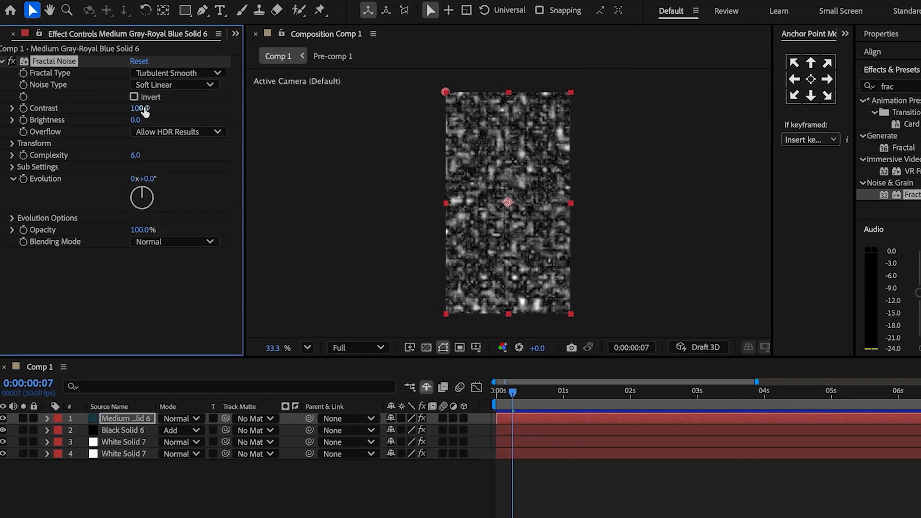
drag(131, 108, 153, 108)
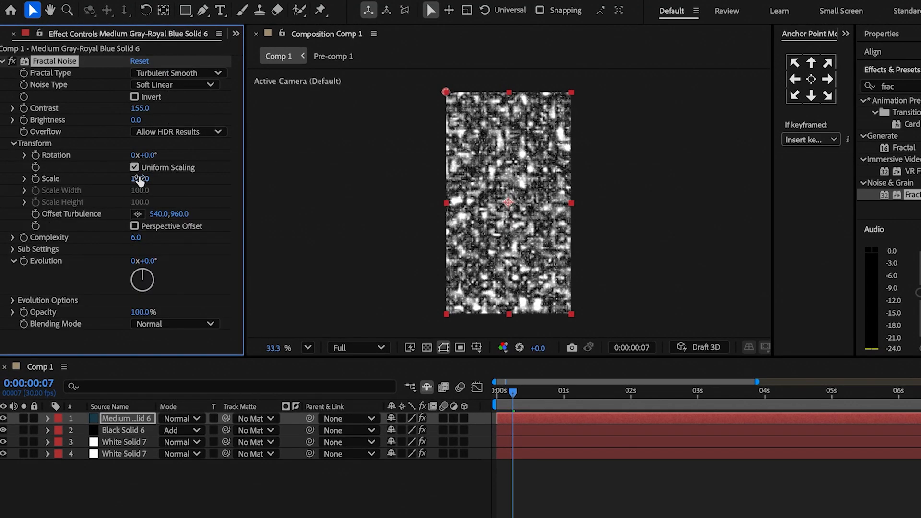
text(200)
key(Return)
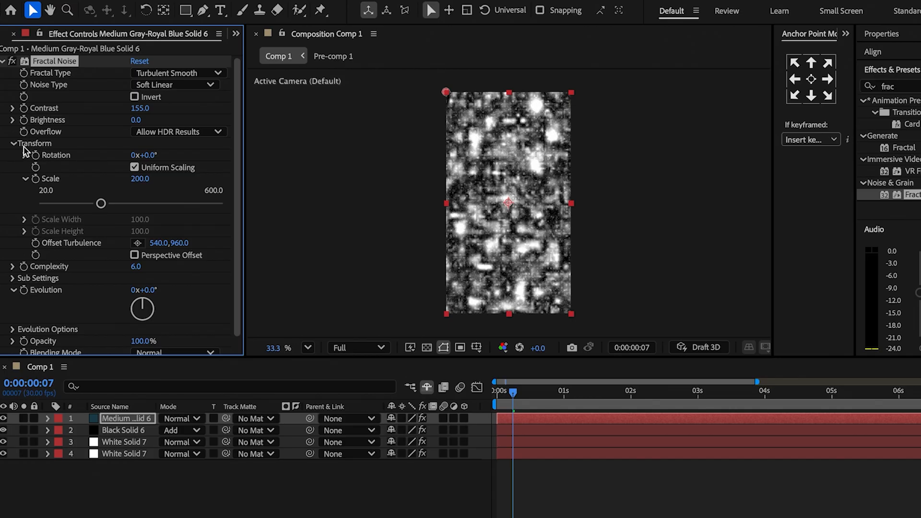
Step: Animate the Fractal Noise Evolution with a time-multiplier expression and set the effect's opacity to 60%
alt+click(24, 178)
text(time)
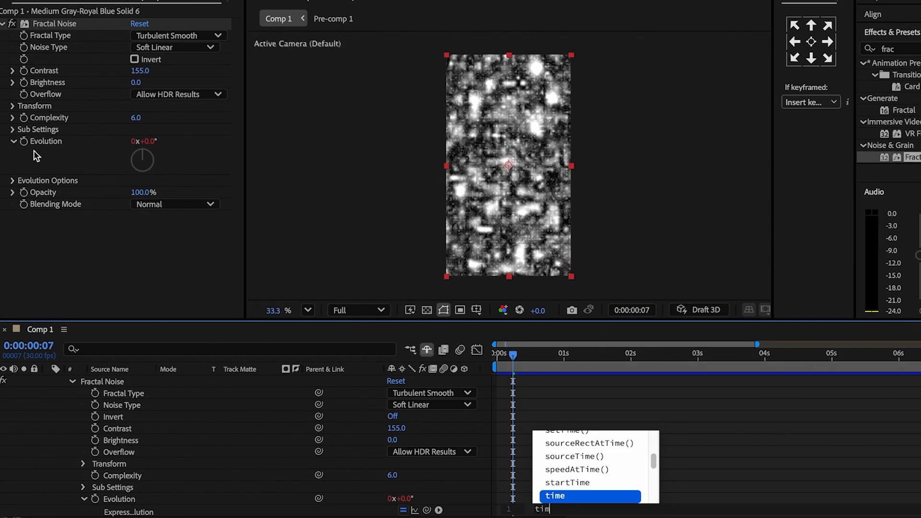
text(*)
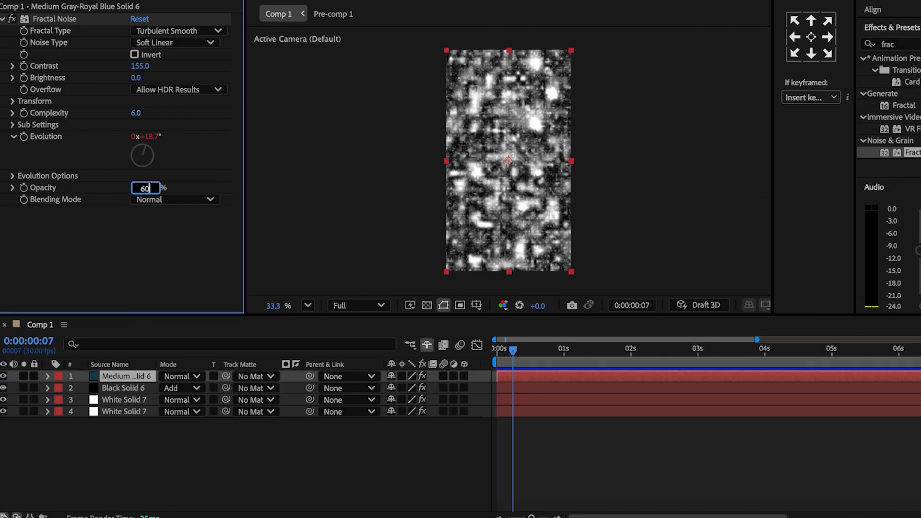
text(60)
key(Return)
Step: Apply Fast Box Blur to the dark teal solid with a blur radius of 30
text(ast)
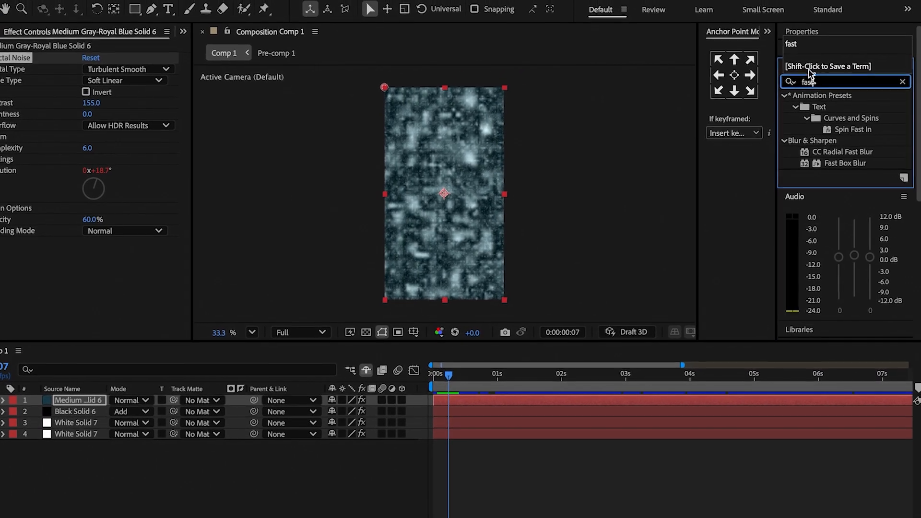
double_click(859, 160)
click(91, 250)
text(30)
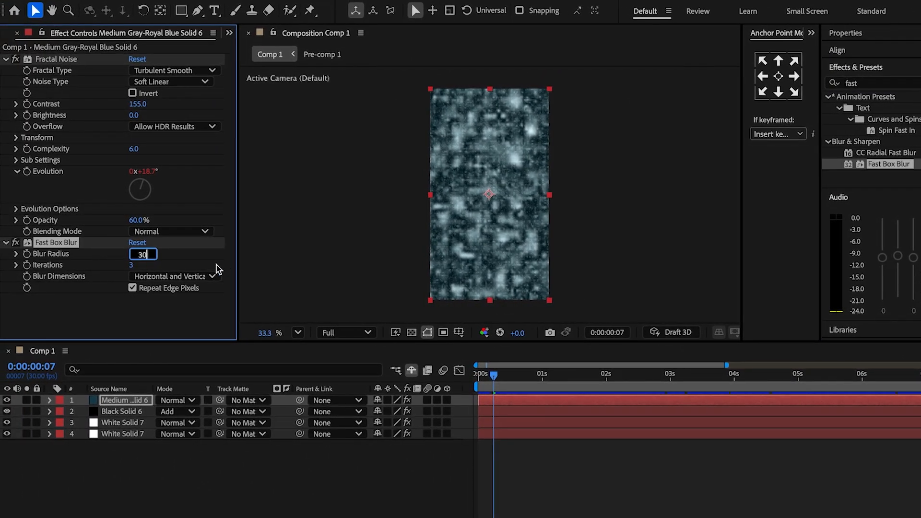
click(196, 266)
Step: Apply the 4-Color Gradient effect to the dark teal solid
click(877, 83)
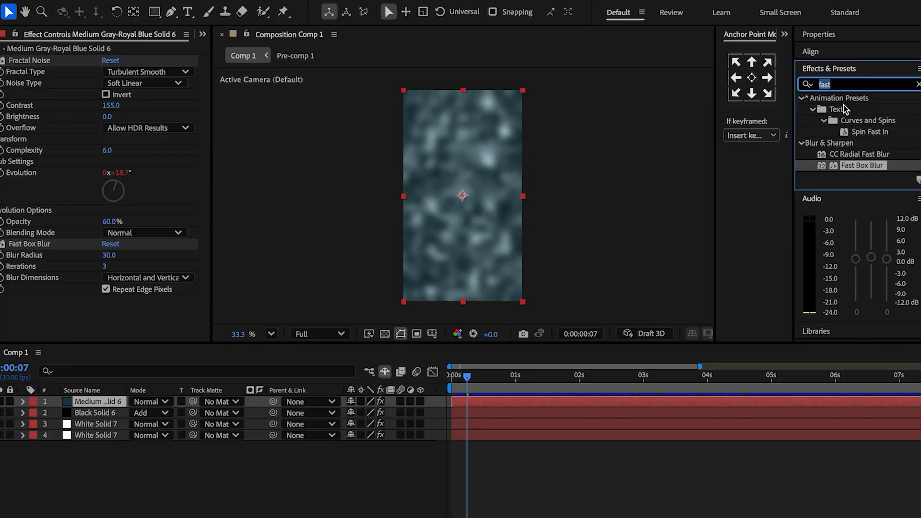
text(4)
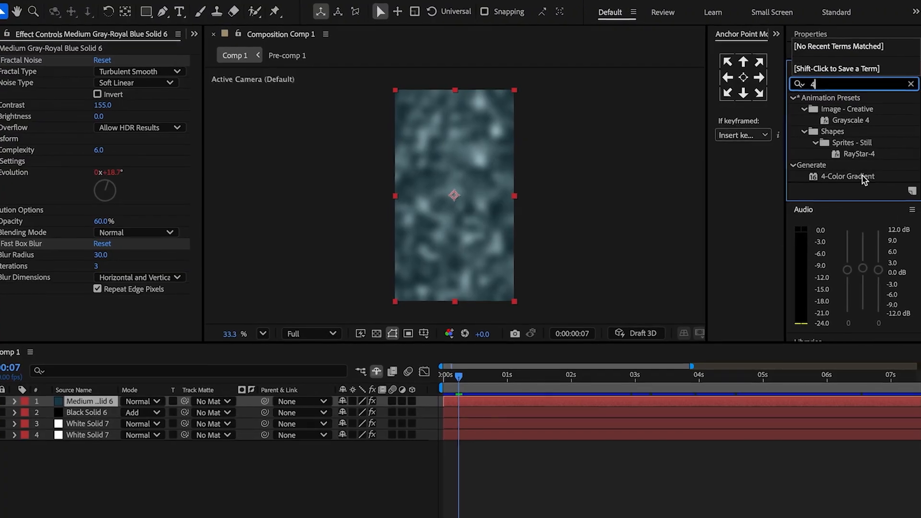
double_click(853, 176)
Step: Copy the Map Black To color 008EA6 from the bottom white solid's Tint into Color 1 of the teal solid's 4-Color Gradient
click(107, 433)
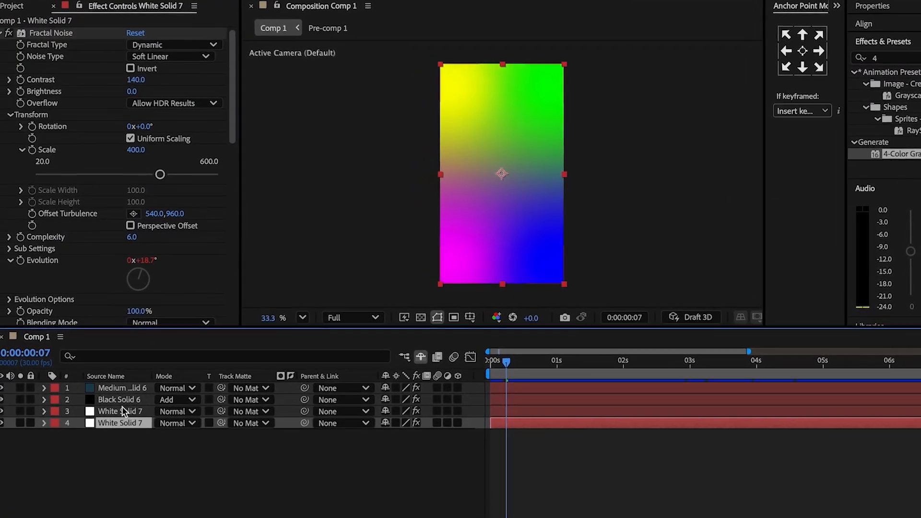
scroll(102, 280, down, 8)
click(125, 287)
key(Escape)
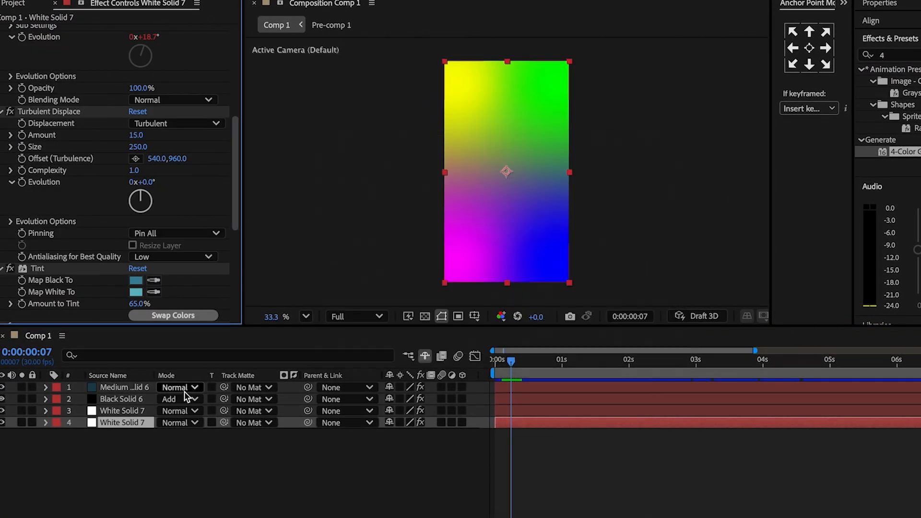
click(124, 389)
scroll(132, 230, down, 4)
click(136, 217)
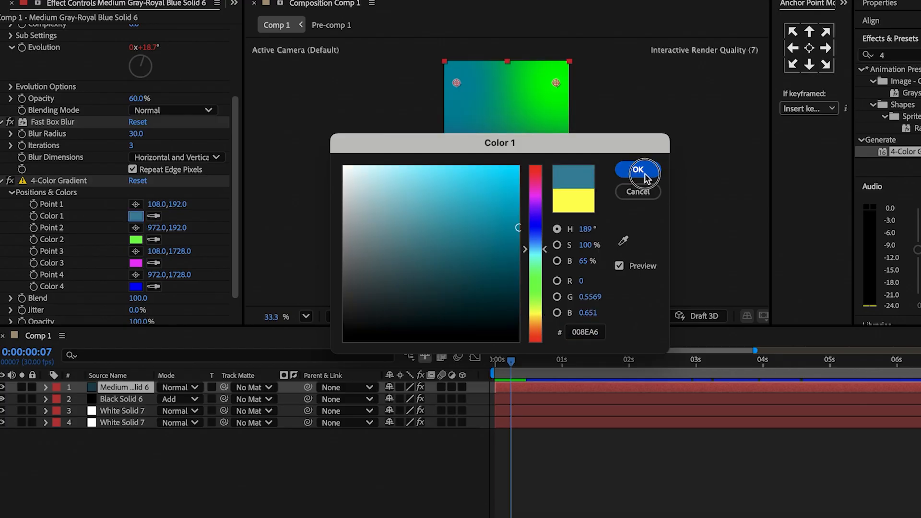
click(638, 170)
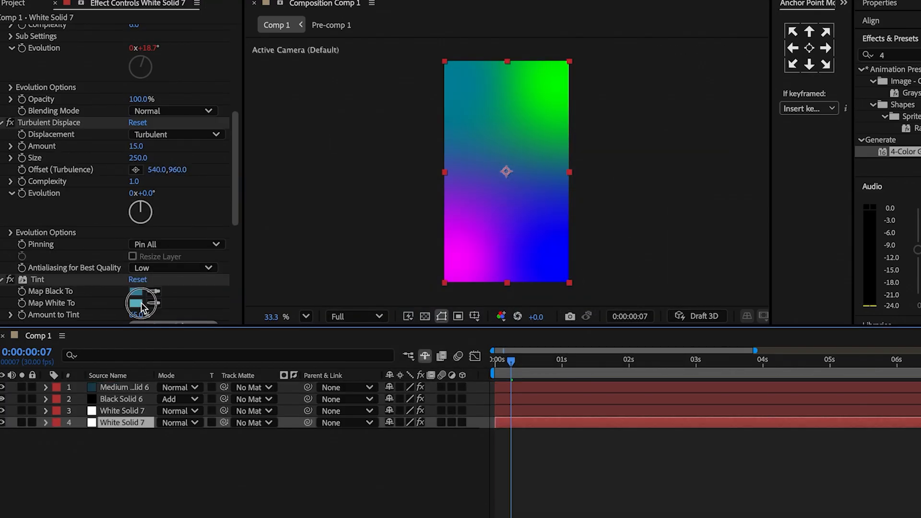
Step: Copy the Tint effect's Map White To color 46BDC9 from the bottom white solid into the gradient's Color 2
click(136, 303)
click(638, 191)
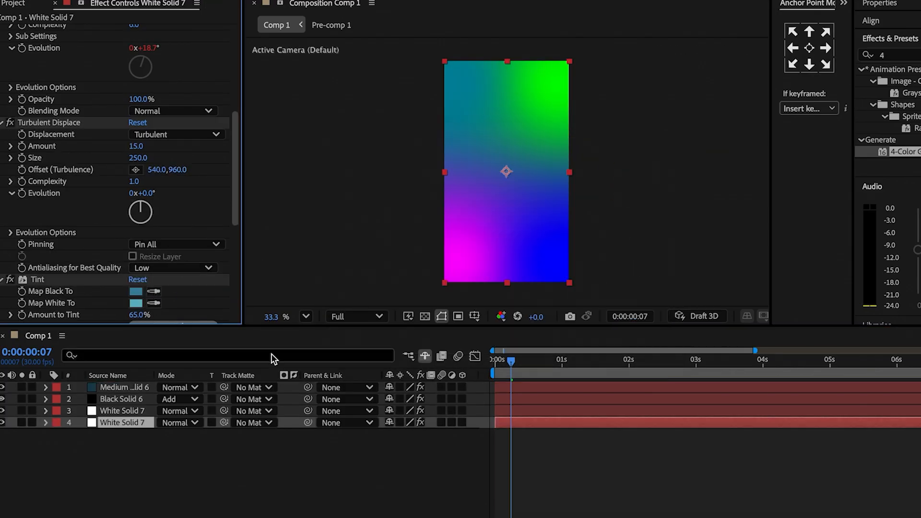
click(124, 387)
click(136, 287)
key(ctrl+v)
click(638, 169)
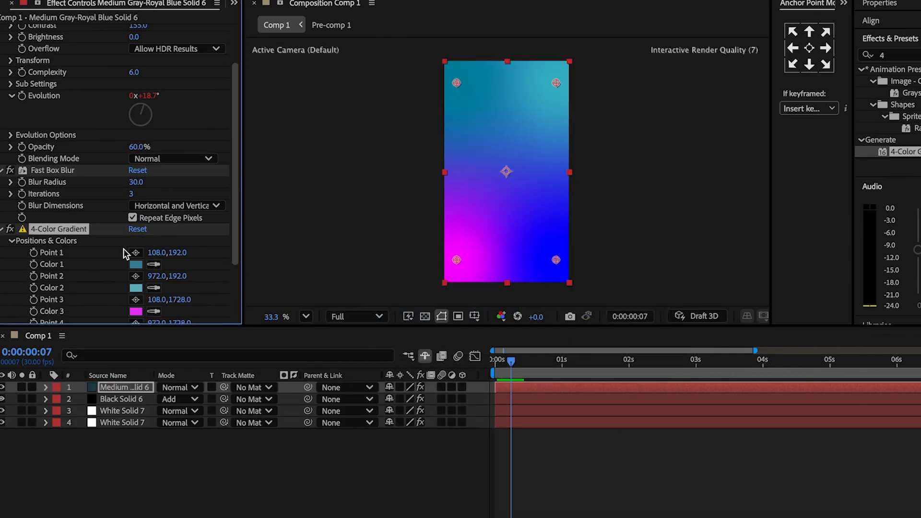
Step: Set the gradient's Color 3 to a brighter cyan variation of 46BDC9
scroll(148, 252, down, 2)
click(144, 247)
click(136, 271)
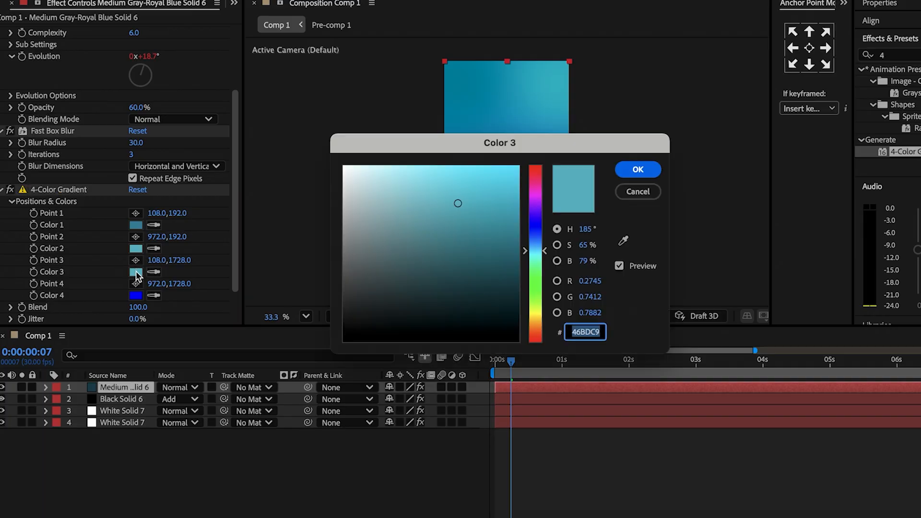
drag(451, 201, 452, 158)
click(636, 168)
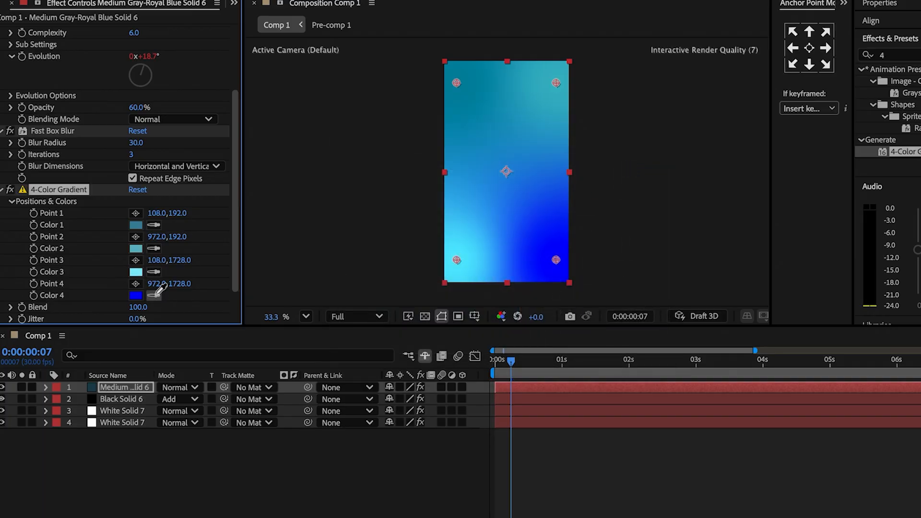
Step: Set the gradient's Color 4 to the very pale cyan C5FAFF, derived from Color 3
click(139, 272)
click(136, 295)
drag(380, 185, 383, 165)
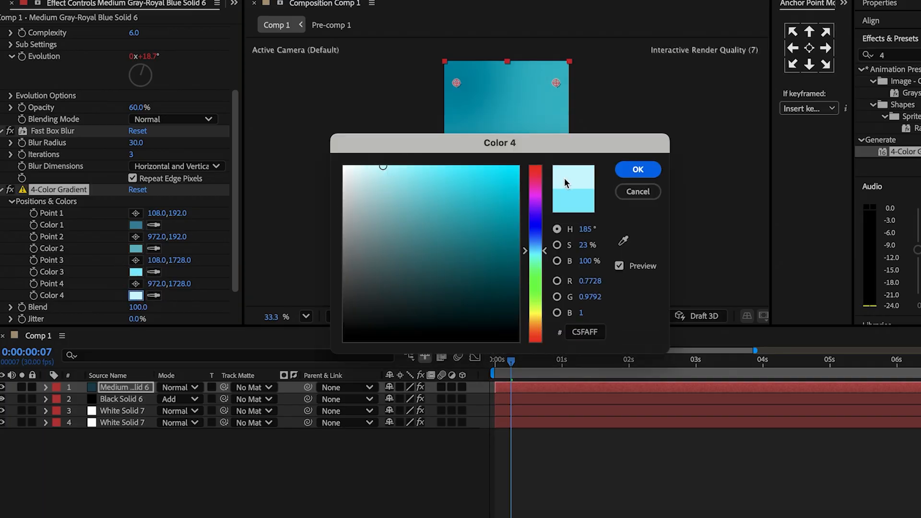
click(638, 171)
Step: Set the 4-Color Gradient's blending mode to Overlay and reveal the teal layer's Opacity property
scroll(144, 240, down, 1)
click(191, 317)
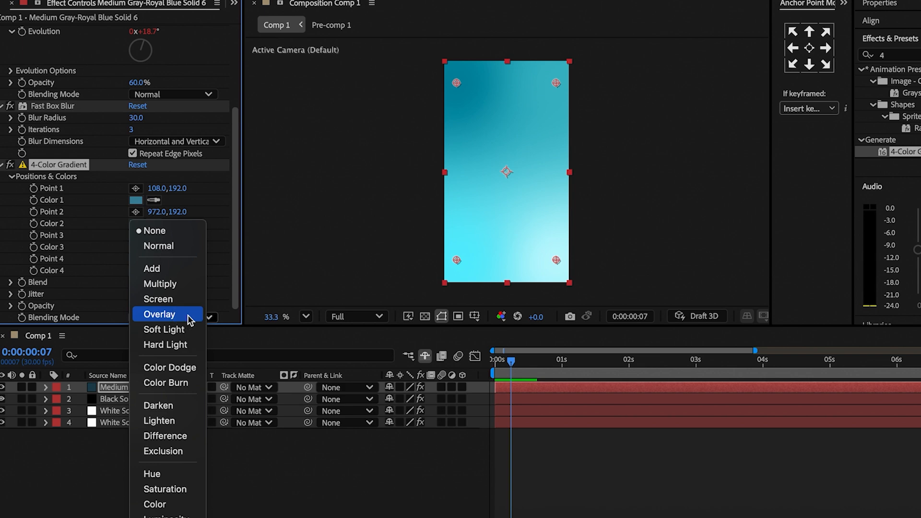
click(190, 319)
scroll(192, 307, up, 3)
key(t)
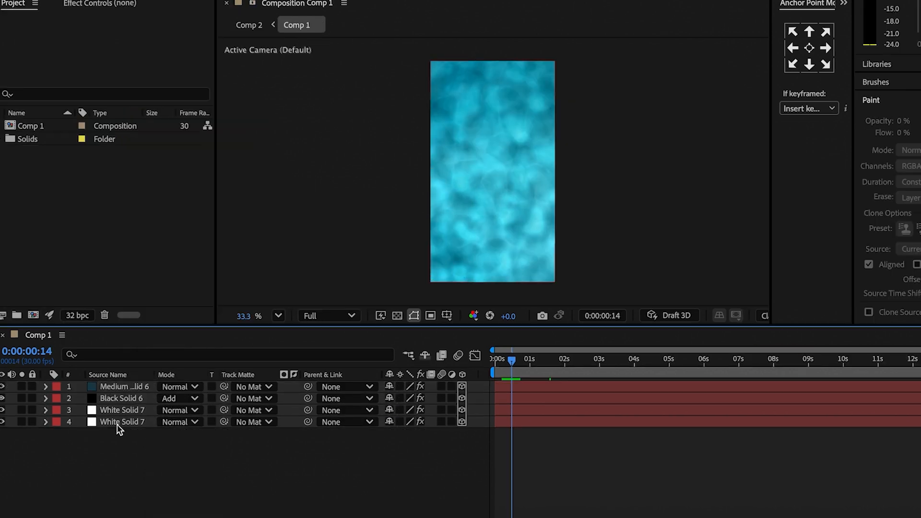
Step: Pre-compose all four water layers into a single composition
shift+click(117, 432)
right_click(121, 432)
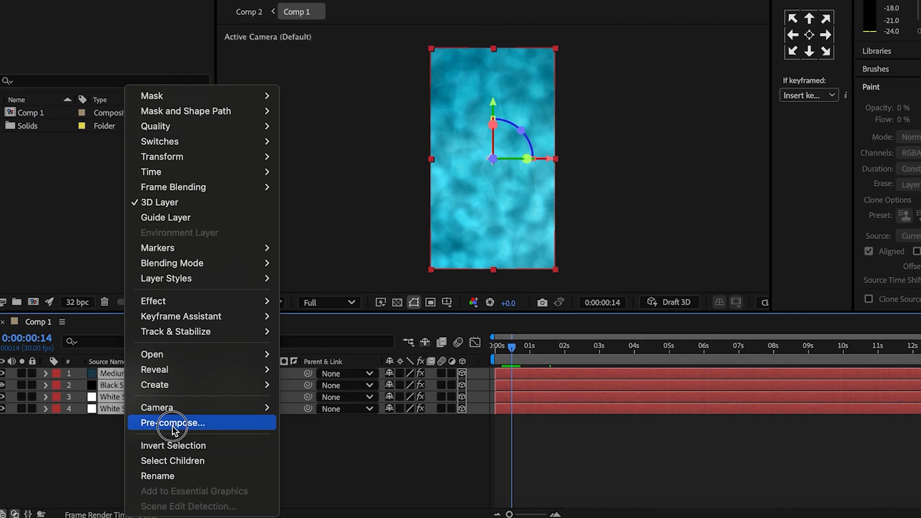
click(174, 427)
click(615, 337)
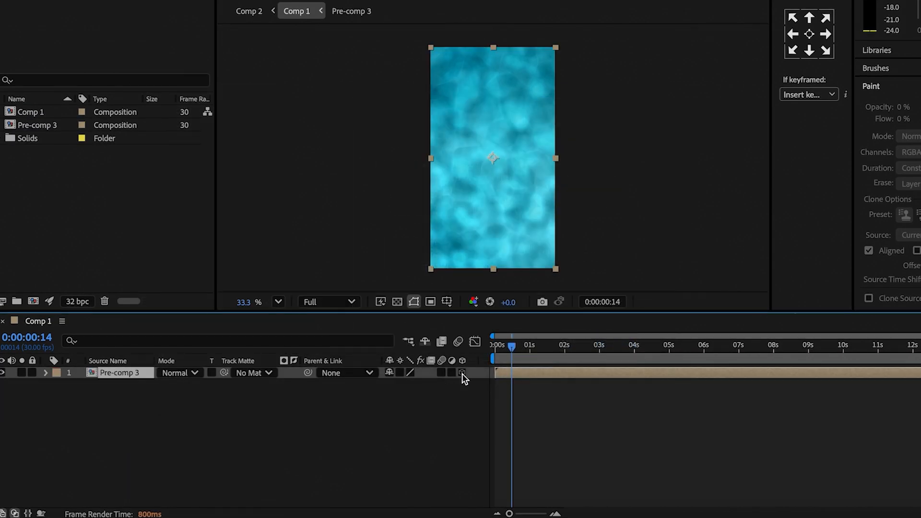
Step: Lay the pre-comp flat as a 3D layer with X Rotation 90° and lower it to Y position 1307
text(9)
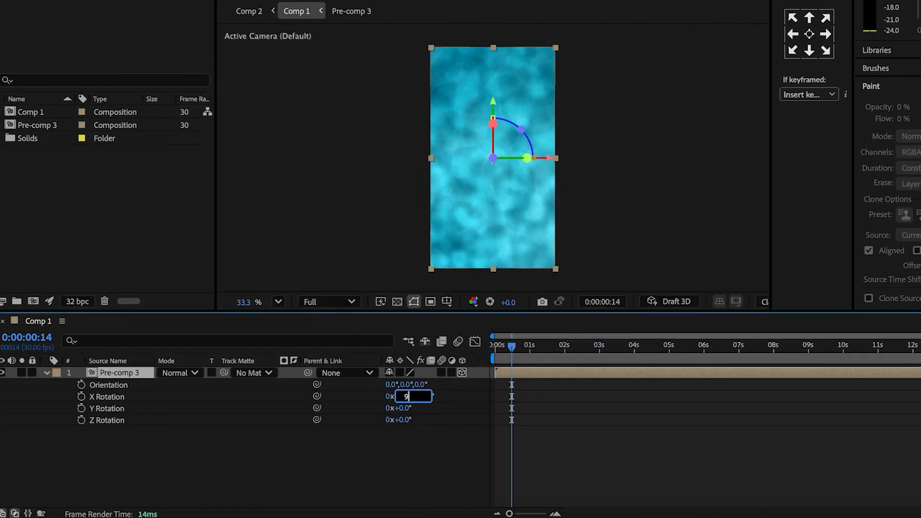
text(0)
key(Return)
key(p)
click(422, 391)
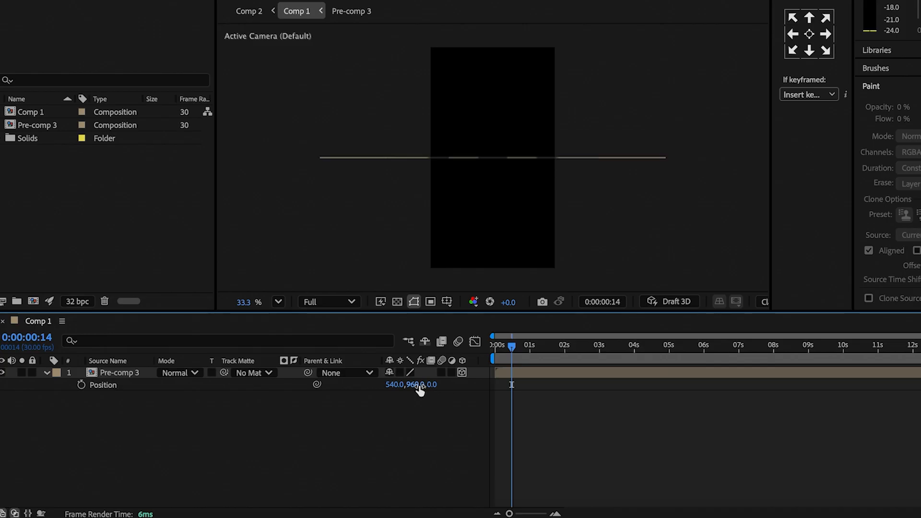
drag(413, 385, 630, 420)
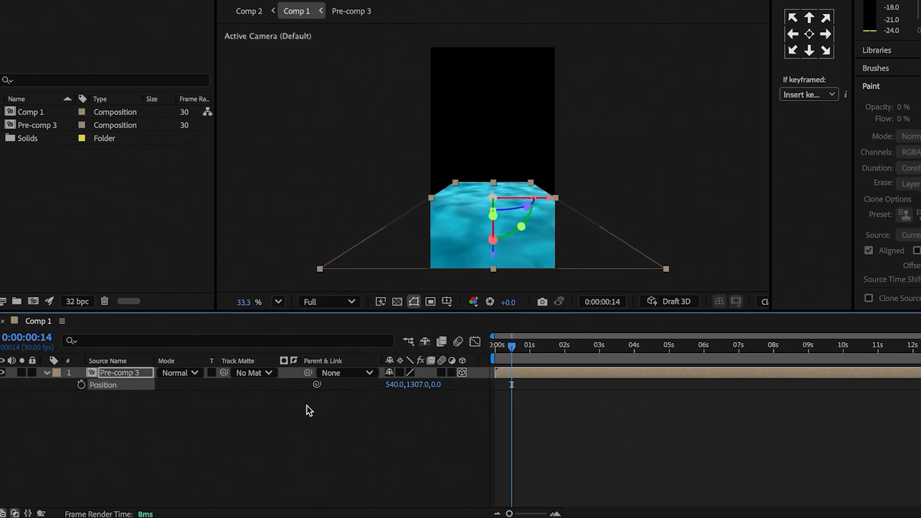
Step: Scale the flat water pre-comp to 250%
text(250)
key(Return)
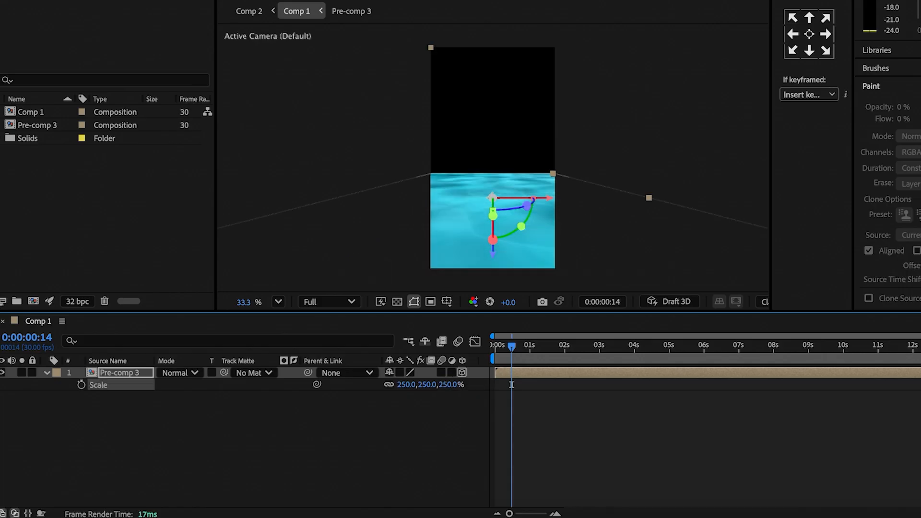
click(386, 408)
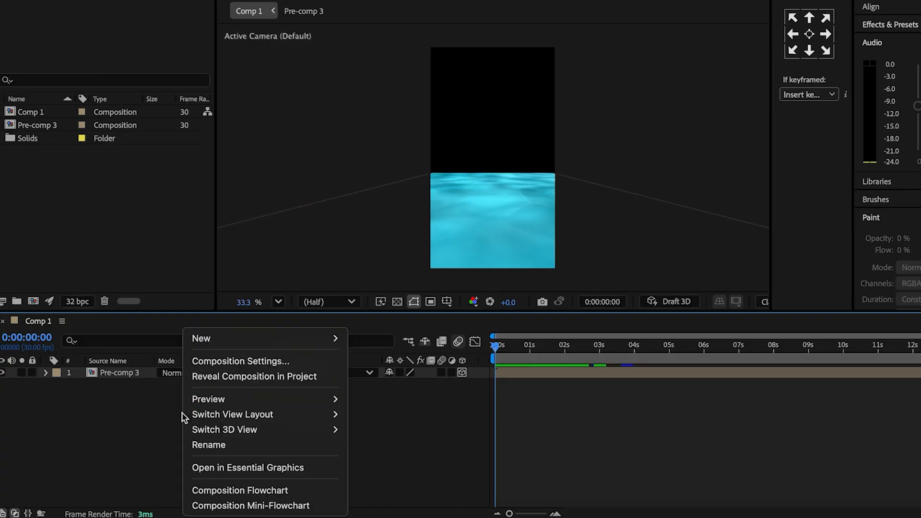
Step: Create a new dark teal solid above the water pre-comp and make it a 3D layer
mouse_move(206, 339)
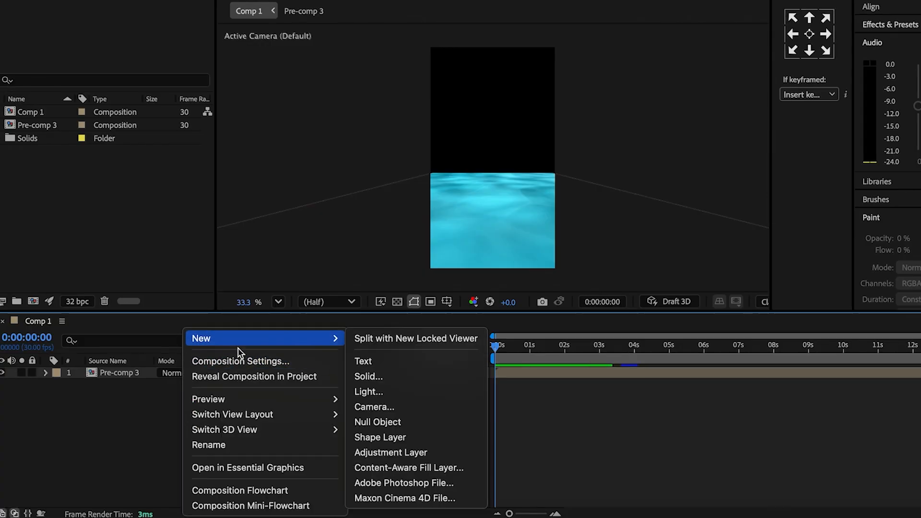
click(366, 376)
click(630, 374)
click(458, 379)
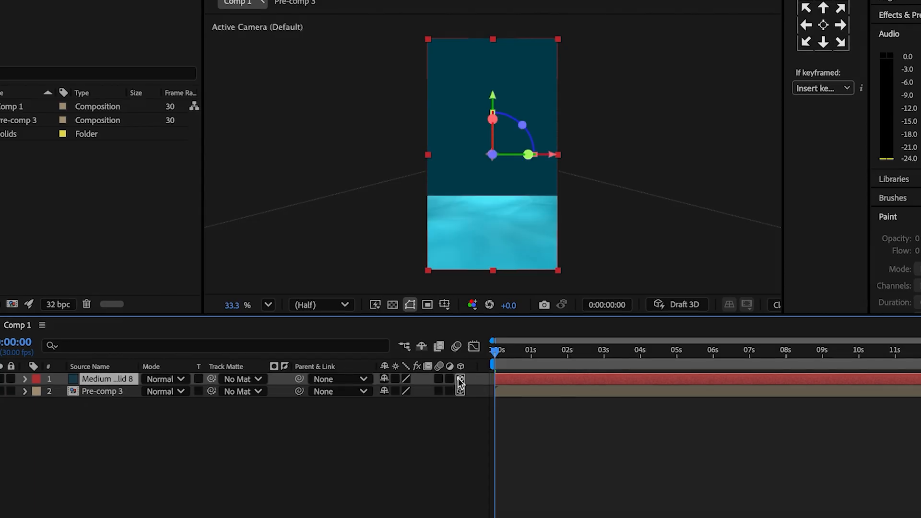
Step: Push the new solid back in Z behind the water and scale it to about 311% so it fills the frame
key(p)
drag(429, 393, 468, 400)
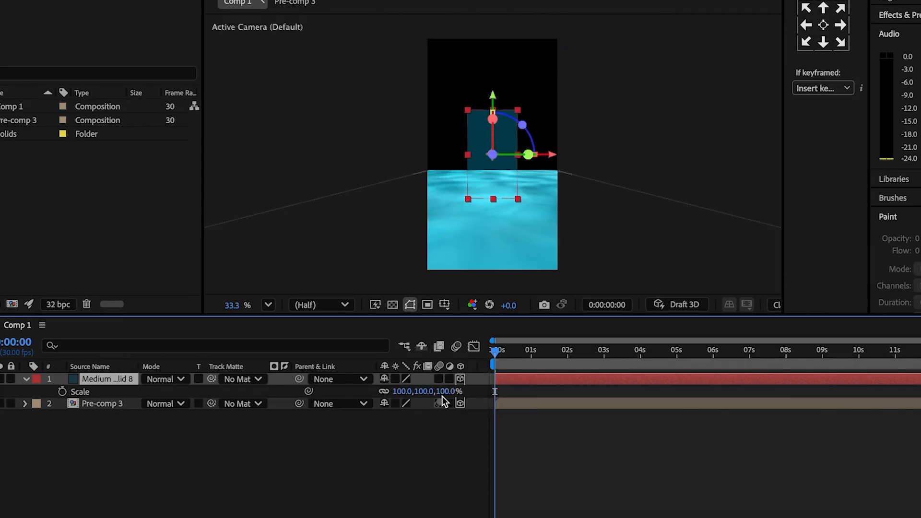
drag(442, 391, 580, 392)
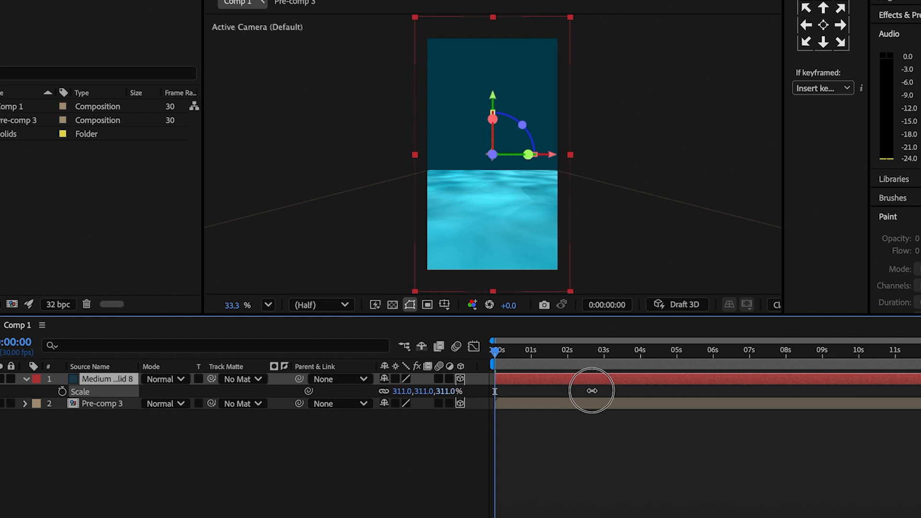
click(24, 379)
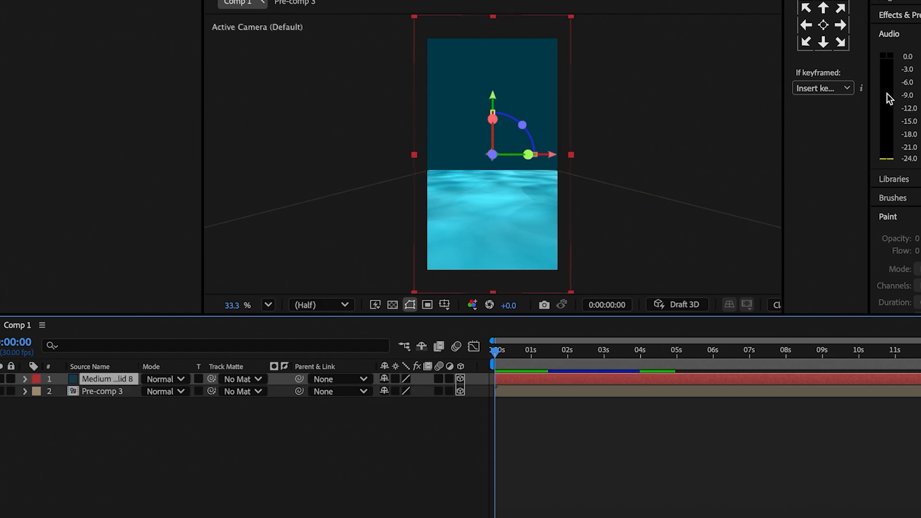
Step: Apply the 4-Color Gradient effect to the dark teal background solid
click(895, 15)
click(900, 34)
text(4)
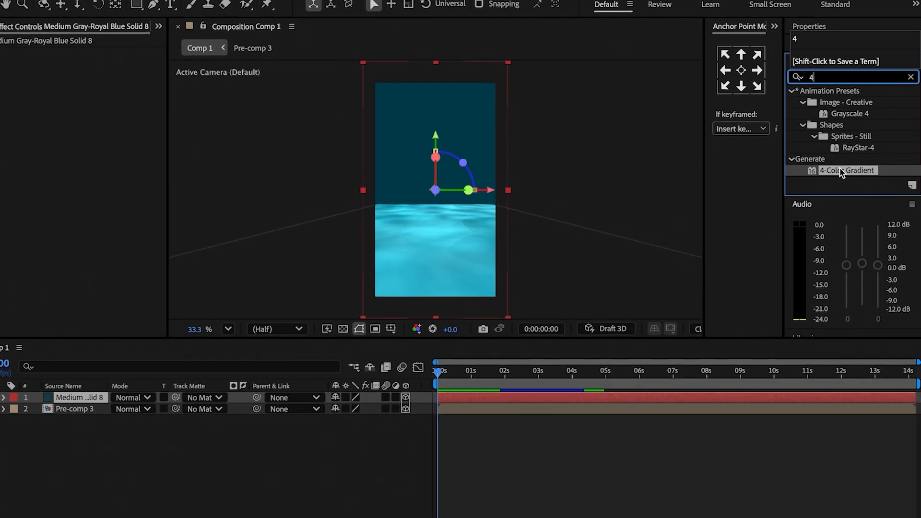
double_click(842, 171)
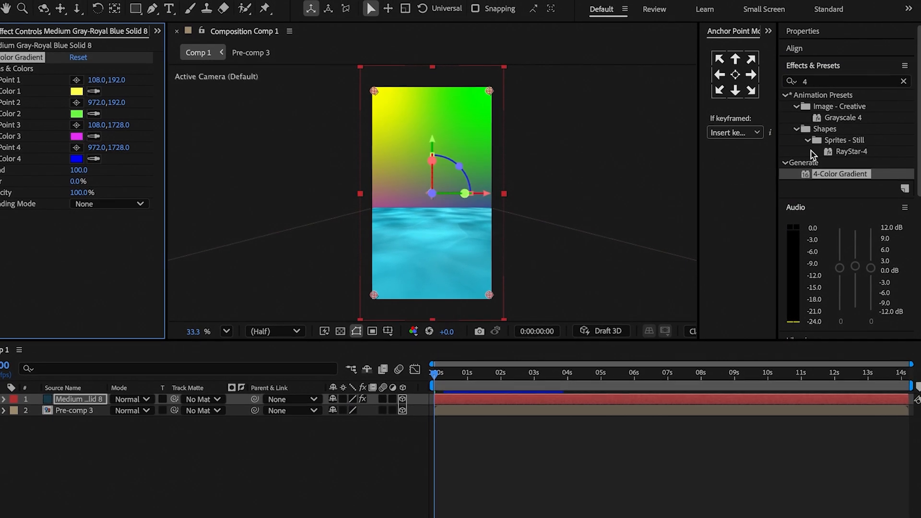
Step: Set Color 1 and Color 2 of the 4-Color Gradient to the blue 0090BE
click(77, 87)
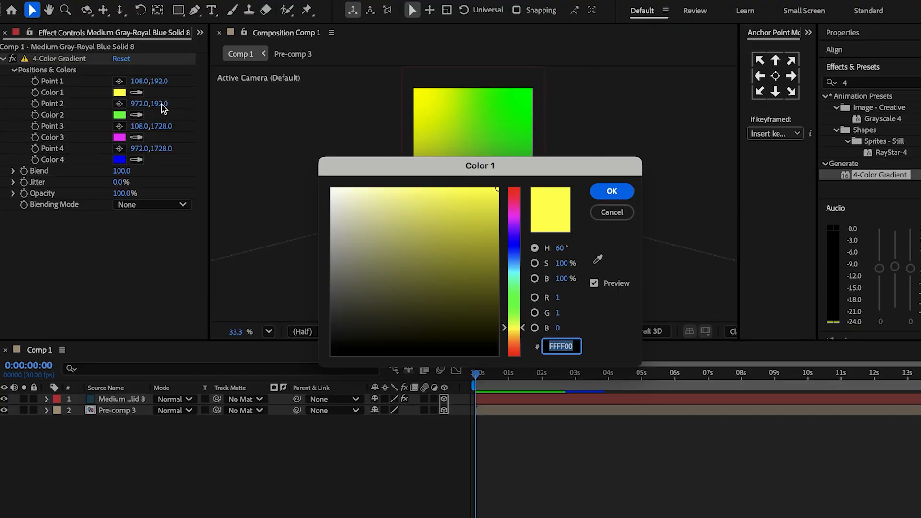
text(0090BE)
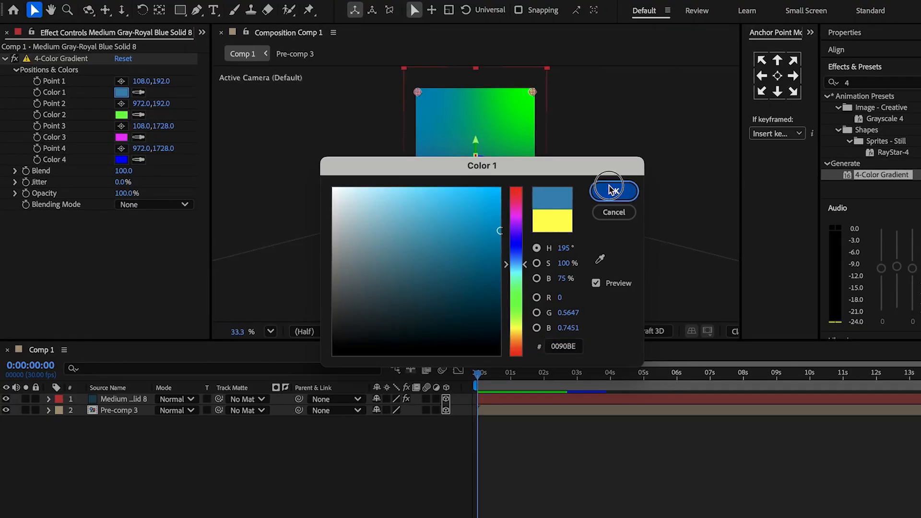
click(612, 191)
click(120, 114)
text(0090BE)
click(612, 192)
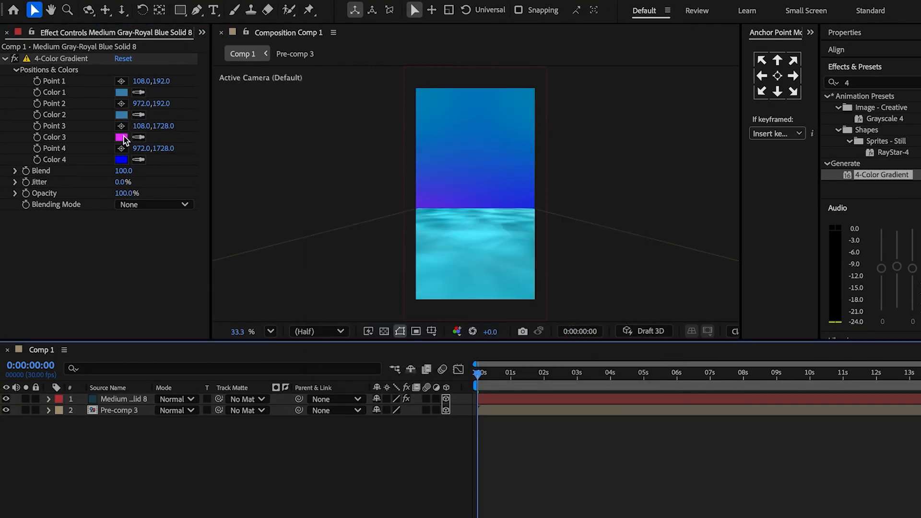
Step: Set the gradient's Color 3 to C6F9FF and Color 4 to 99F4FF
click(122, 139)
text(C6F9FF)
click(615, 192)
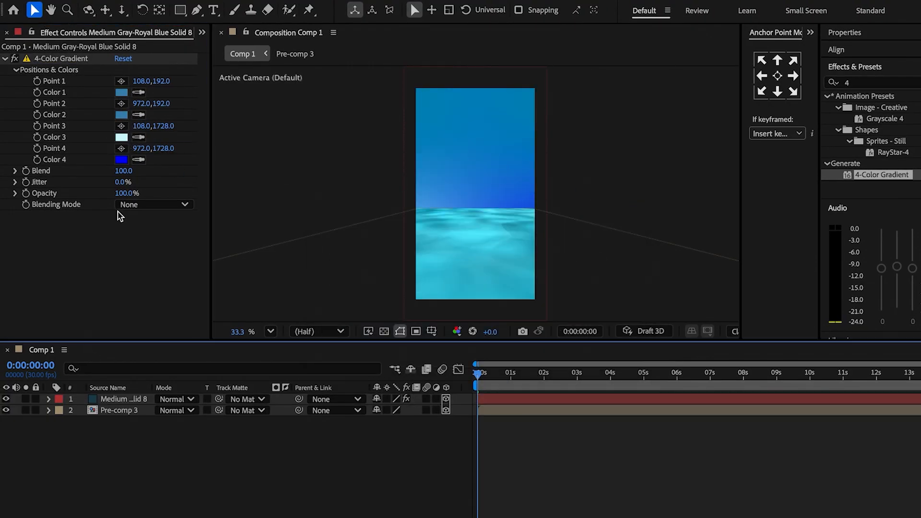
click(122, 160)
text(C6F9FF)
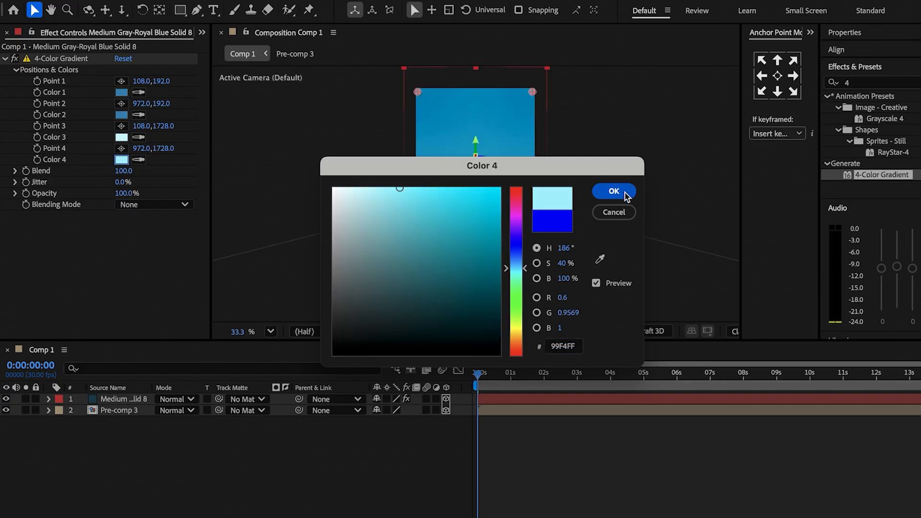
click(612, 190)
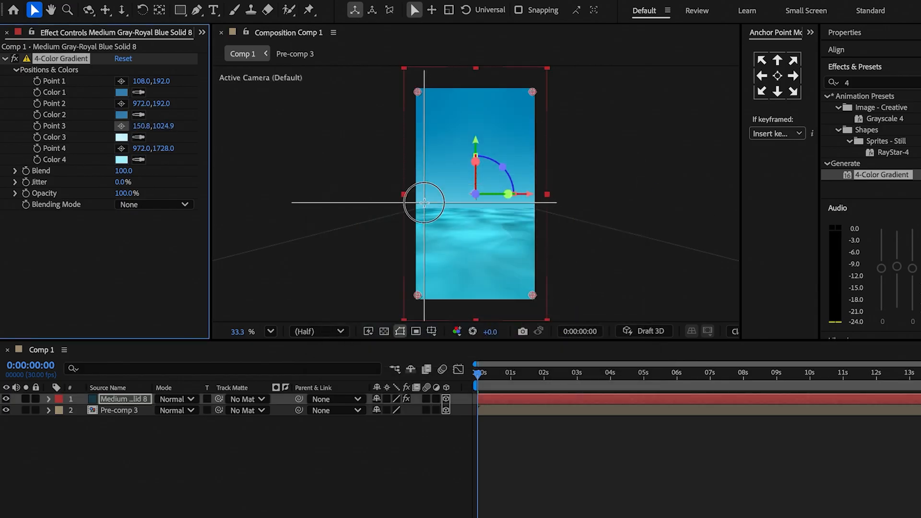
Step: Place gradient Points 3 and 4 near the horizon and Points 1 and 2 above the frame, keyframing all four positions at 0 seconds
drag(424, 202, 424, 202)
drag(532, 295, 523, 216)
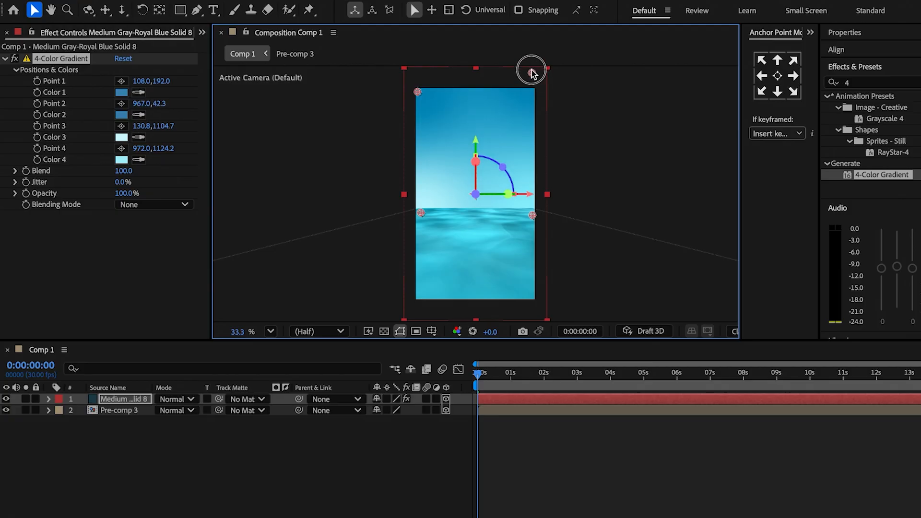
click(37, 81)
key(u)
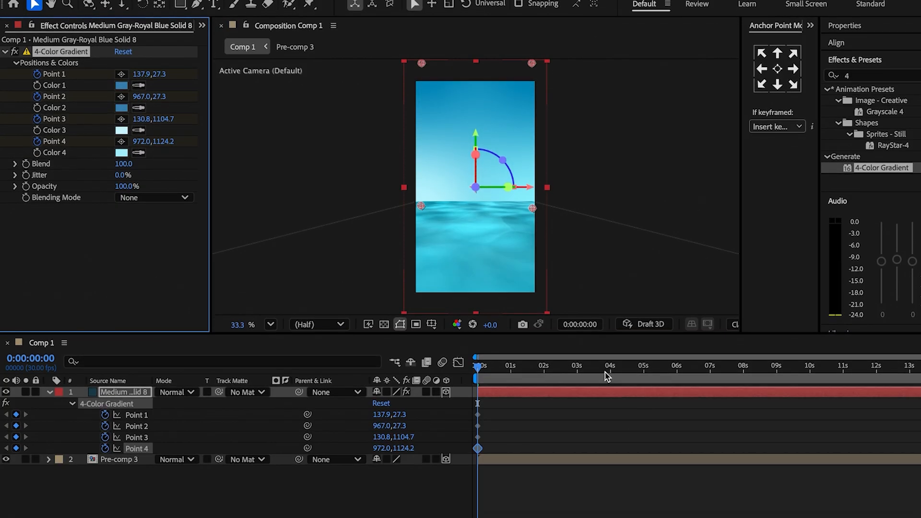
Step: At 0:00:02:01, keyframe Point 1 lower in the sky, Point 2 above the frame's upper-right corner, and Points 3 and 4 above the horizon
drag(479, 386, 542, 389)
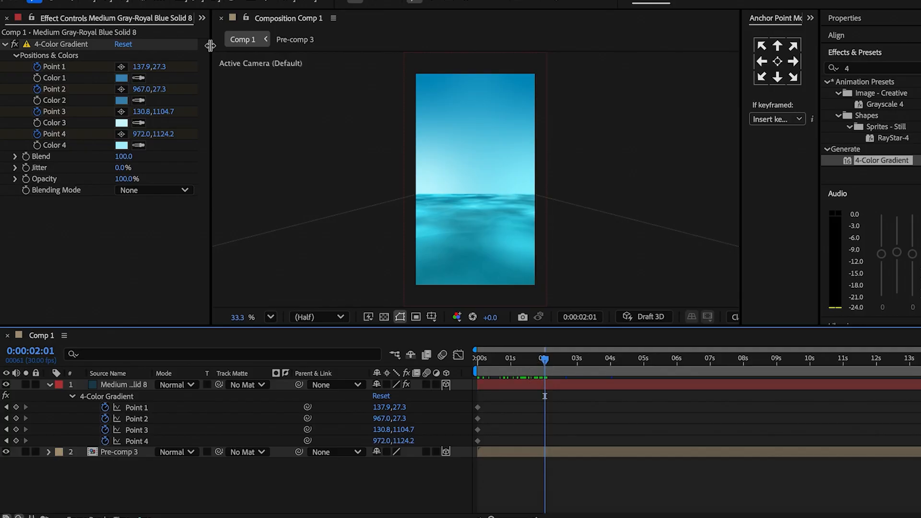
click(121, 67)
click(444, 87)
drag(531, 55, 531, 61)
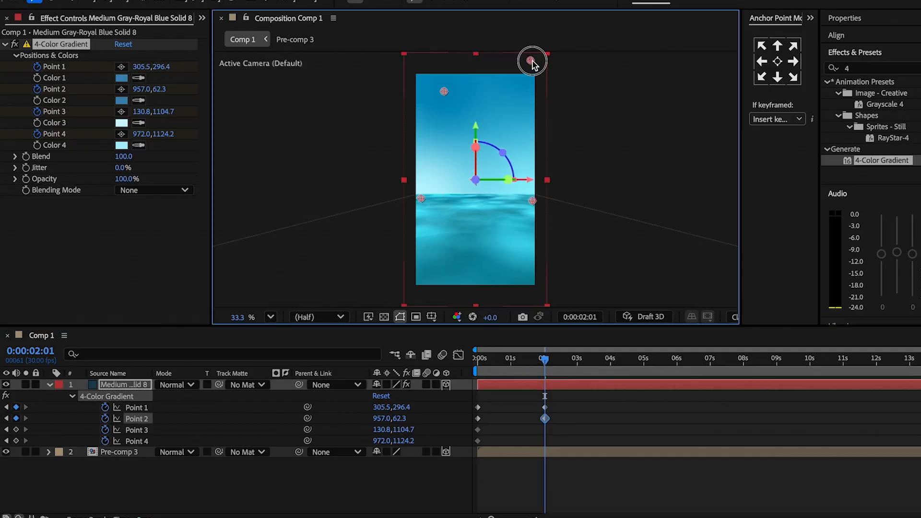
drag(531, 198, 519, 165)
drag(420, 198, 426, 164)
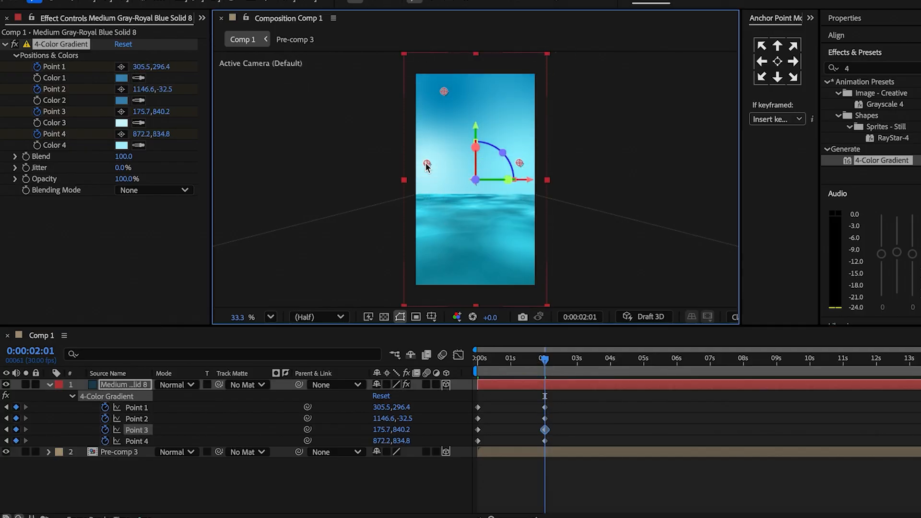
Step: At 0:00:04:01, keyframe Point 4 near the horizon, Point 3 inward, Point 2 to mid-sky and Point 1 near the frame's upper edge
drag(557, 367, 608, 374)
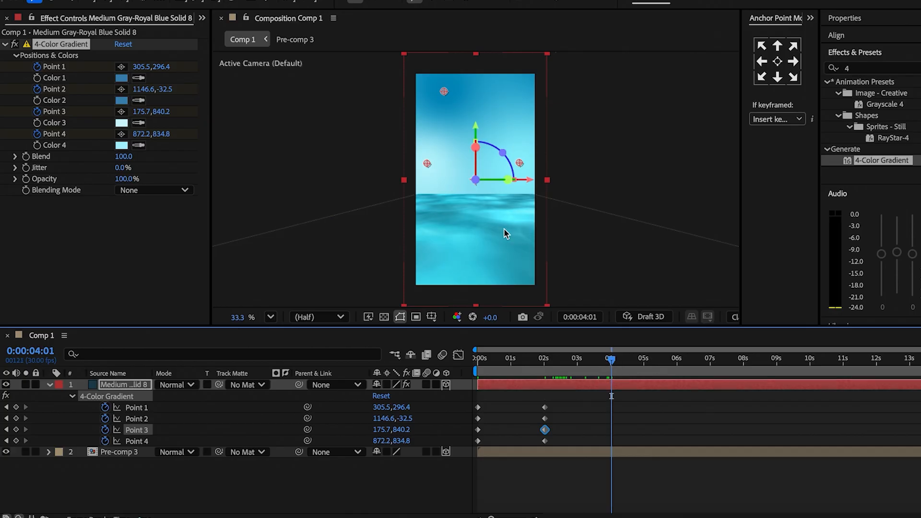
drag(519, 163, 525, 188)
key(comma)
drag(525, 97, 484, 156)
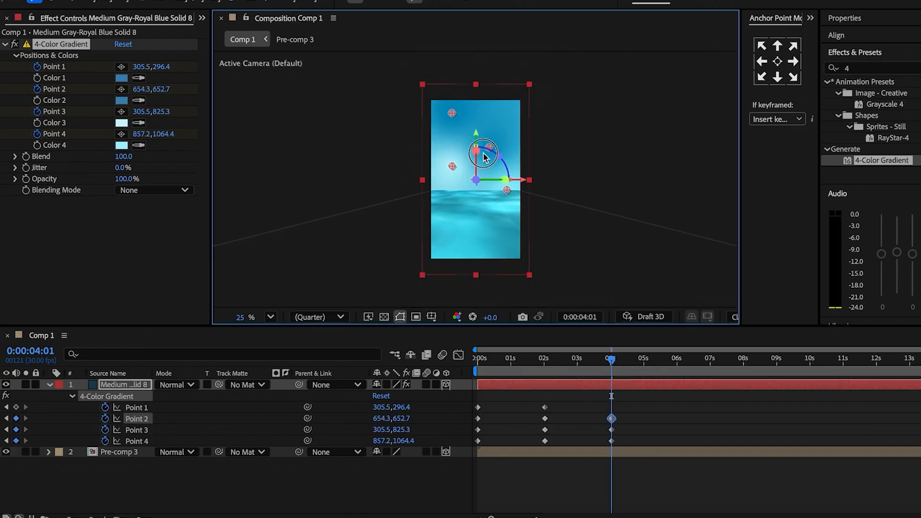
drag(452, 115, 446, 88)
scroll(482, 115, up, 3)
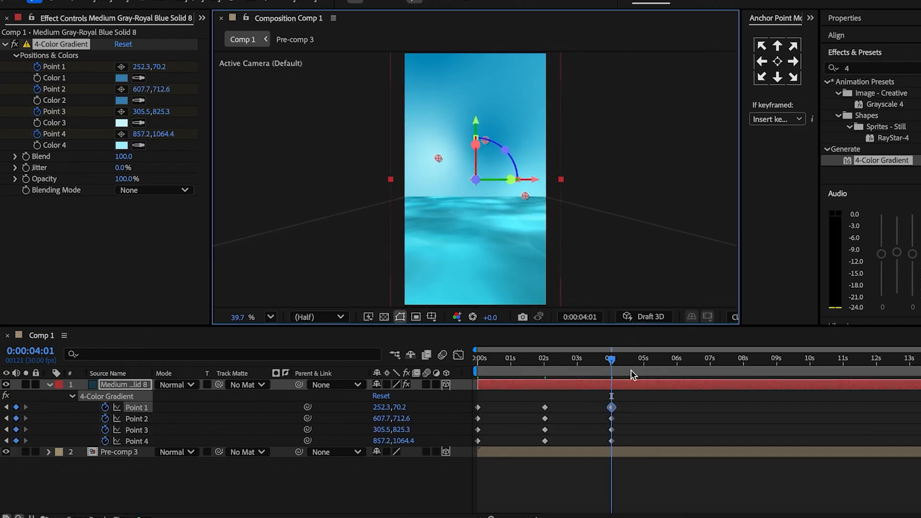
Step: Copy the starting keyframes of all four gradient points to 0:00:06:00 to close the loop
drag(632, 376, 678, 372)
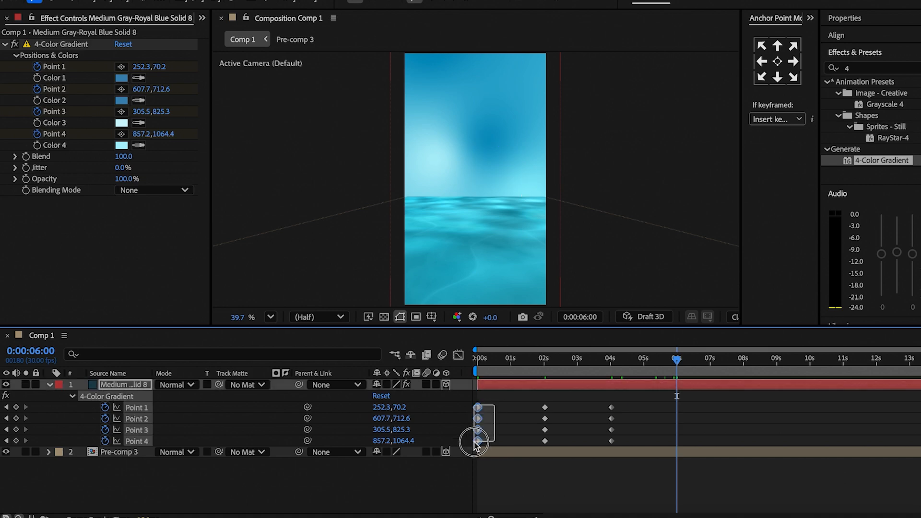
key(ctrl+c)
key(ctrl+v)
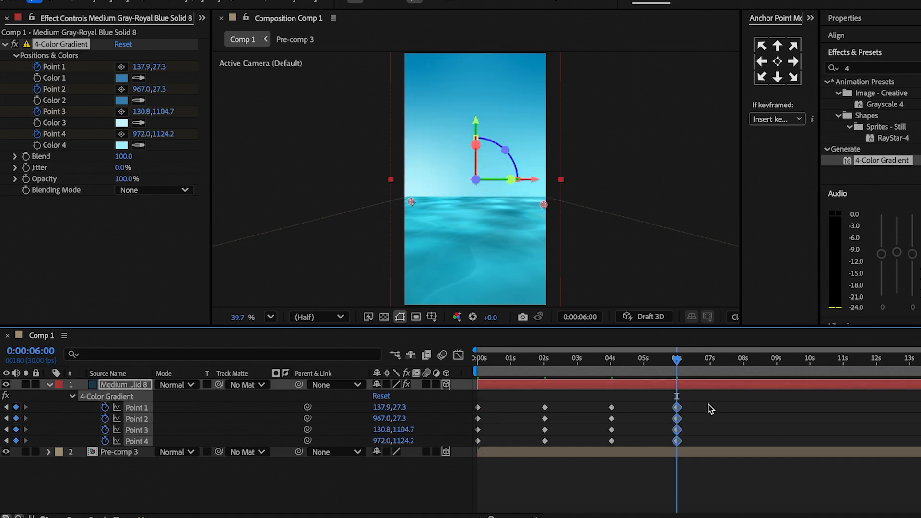
Step: Set the 4-Color Gradient's Blend to 200
click(125, 156)
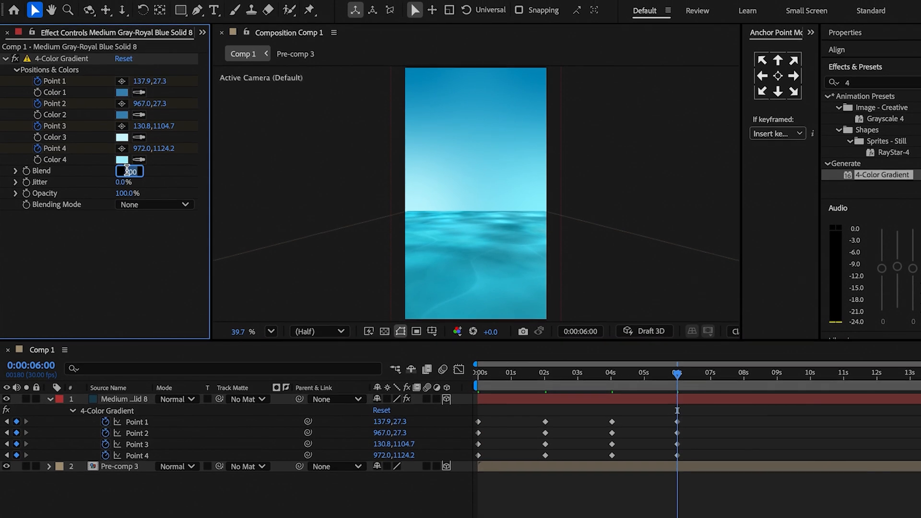
text(200)
key(Return)
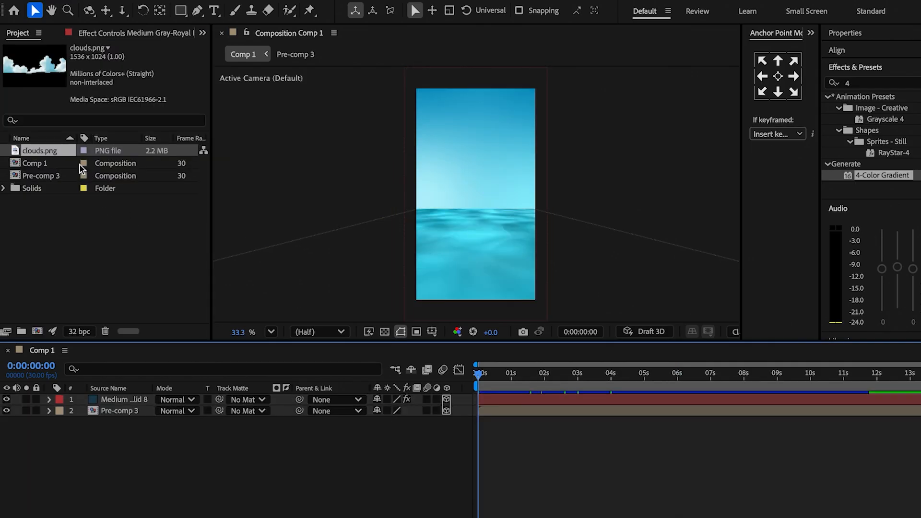
Step: Add clouds.png as the uppermost layer, make it 3D, and position it at Y 887 and Z 2351 along the horizon
drag(71, 152, 79, 386)
click(446, 386)
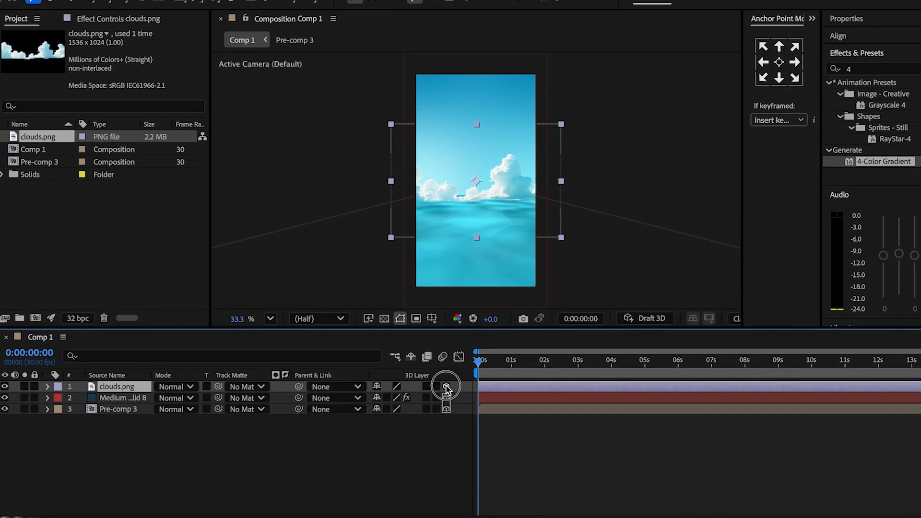
key(p)
drag(415, 406, 520, 419)
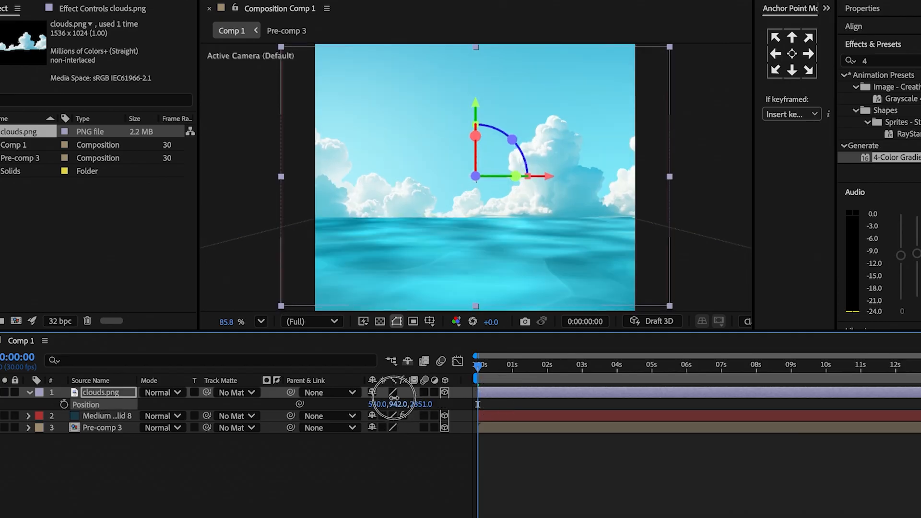
drag(386, 403, 356, 393)
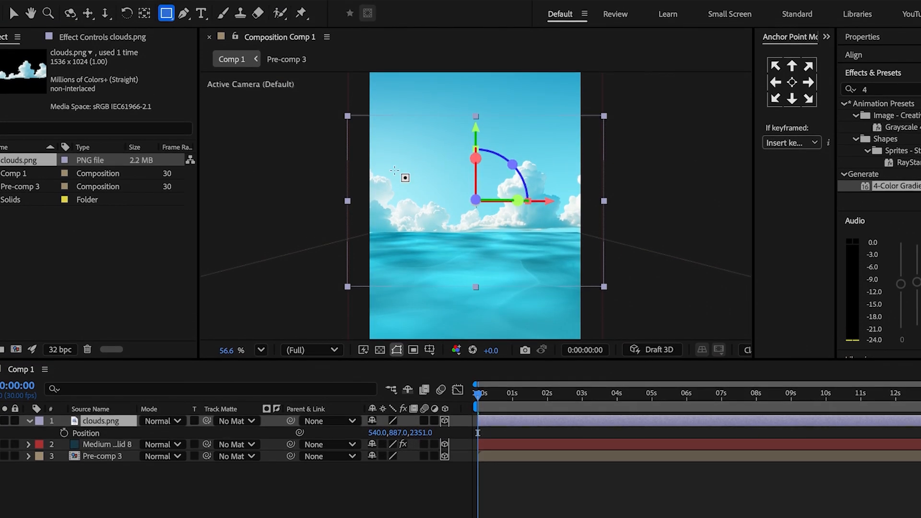
Step: Mask the base of the clouds with a wide rectangle over the horizon, invert the mask and feather its edge
drag(337, 220, 573, 230)
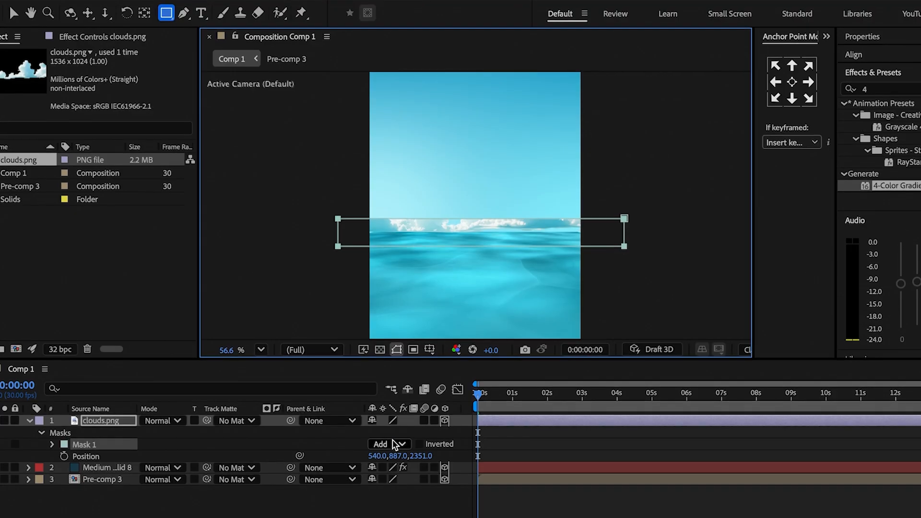
click(419, 445)
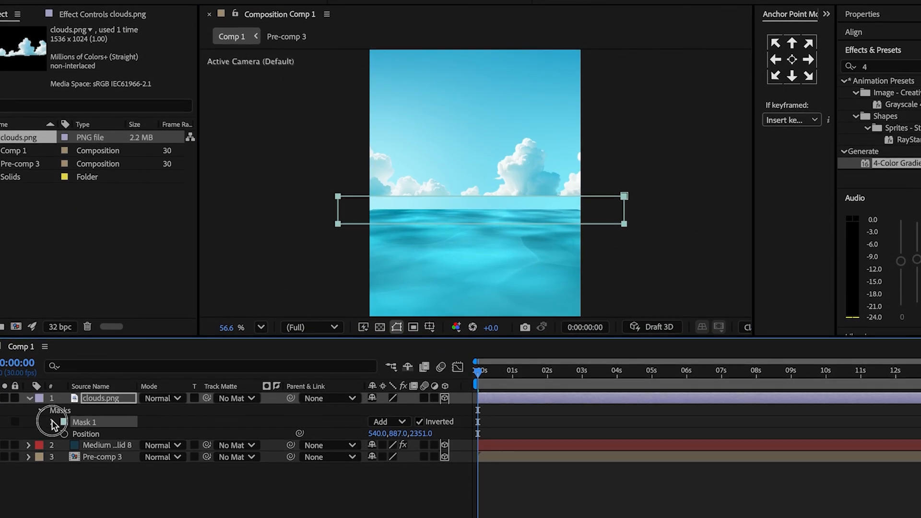
click(52, 422)
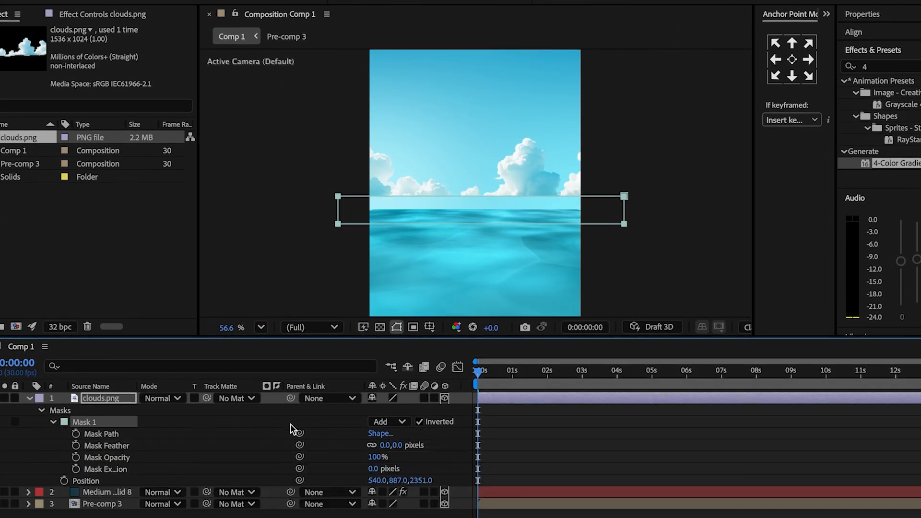
drag(386, 445, 448, 443)
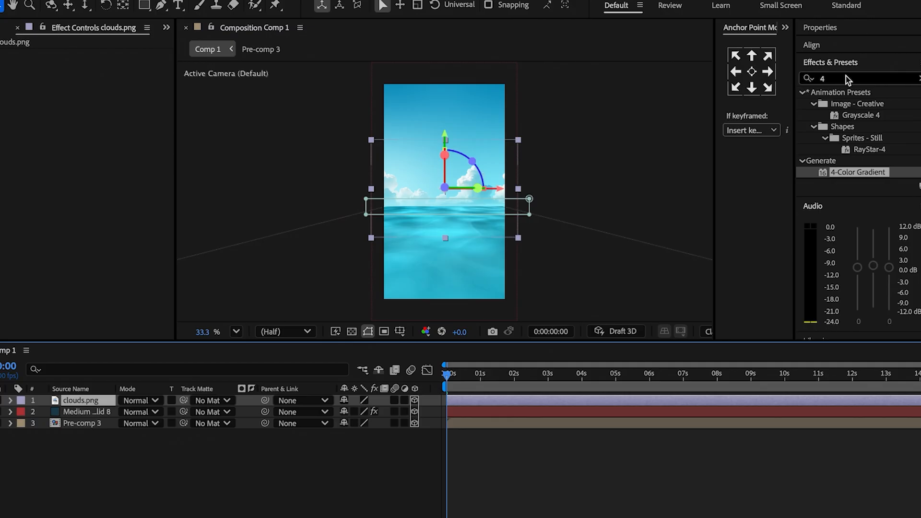
Step: Apply CC Radial Fast Blur to the clouds layer with an Amount of 10
click(868, 66)
text(radial)
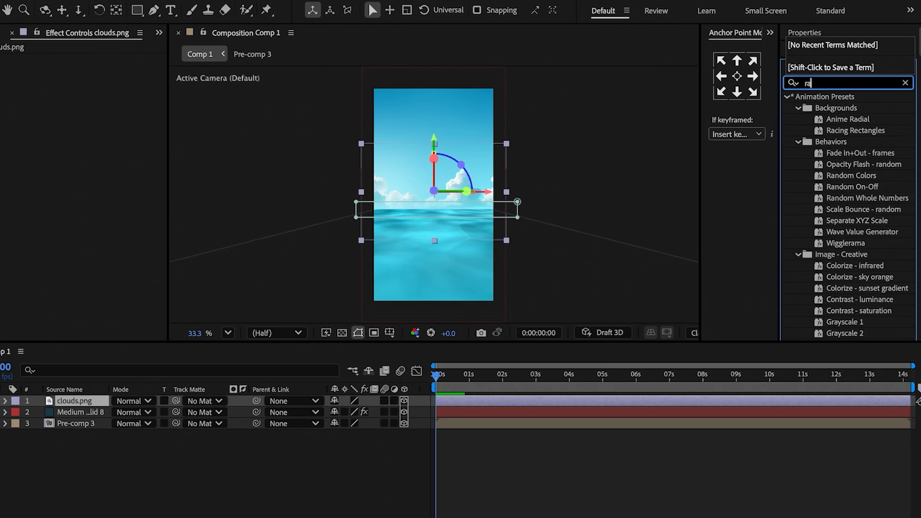
text( fast)
double_click(845, 112)
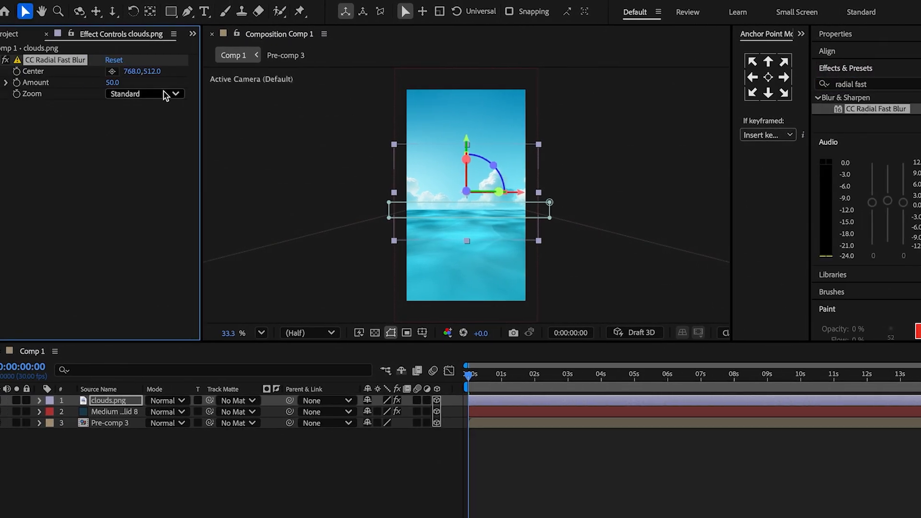
key(Return)
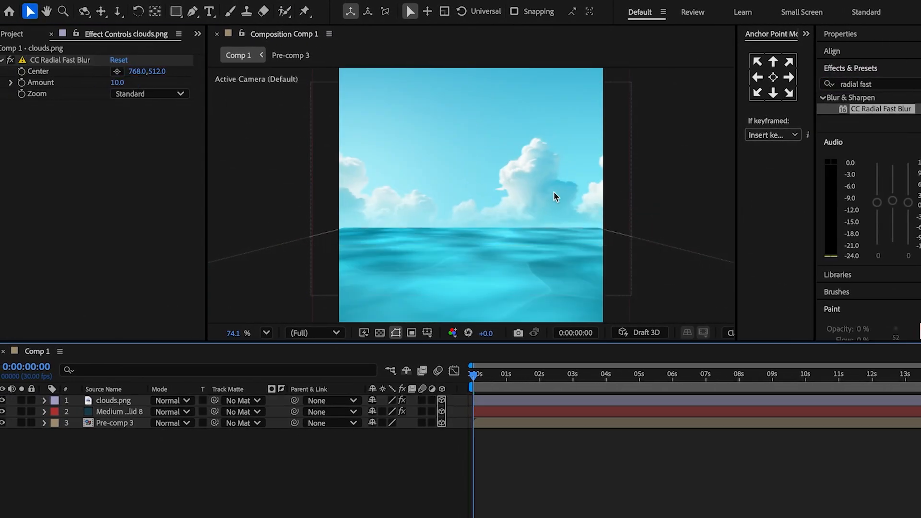
Step: Apply the Stylize Glow effect to the clouds layer
click(891, 84)
text(glow)
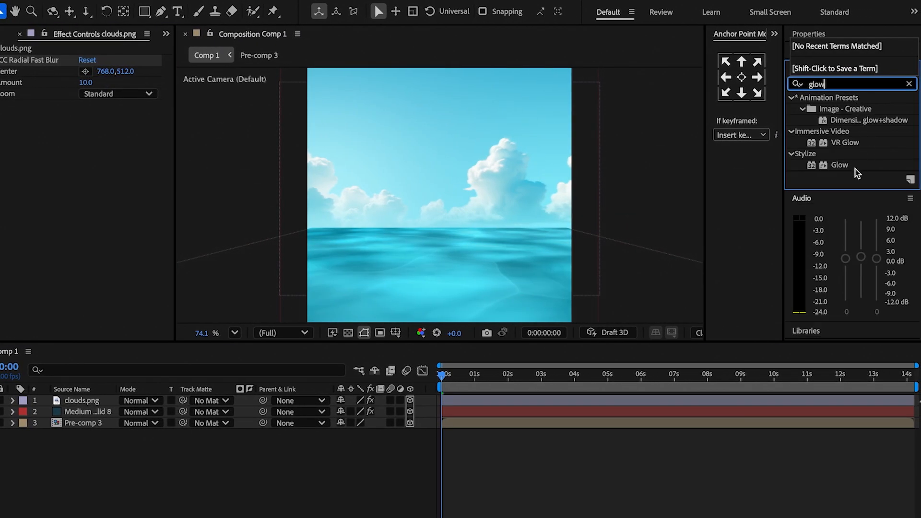
double_click(839, 165)
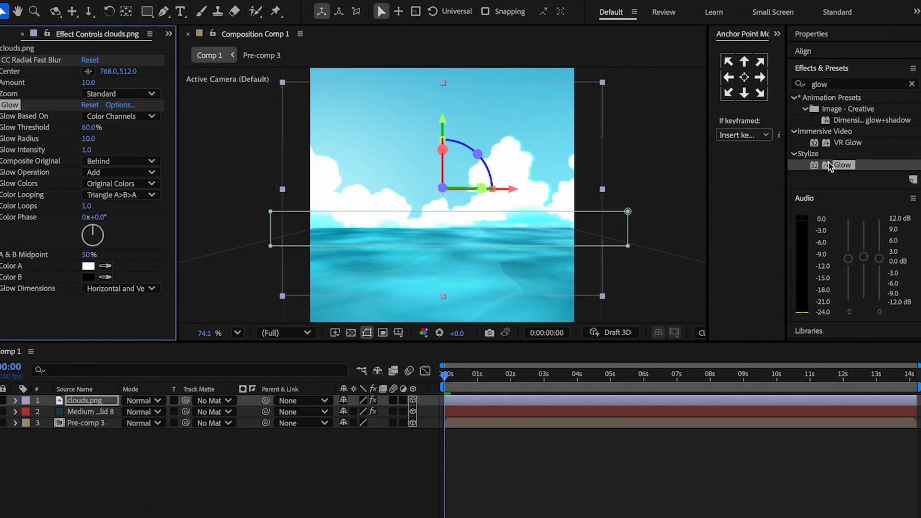
Step: Set the Glow to A & B Colors with both colors white, Threshold 0%, Radius 105 and Intensity 0.1
click(107, 184)
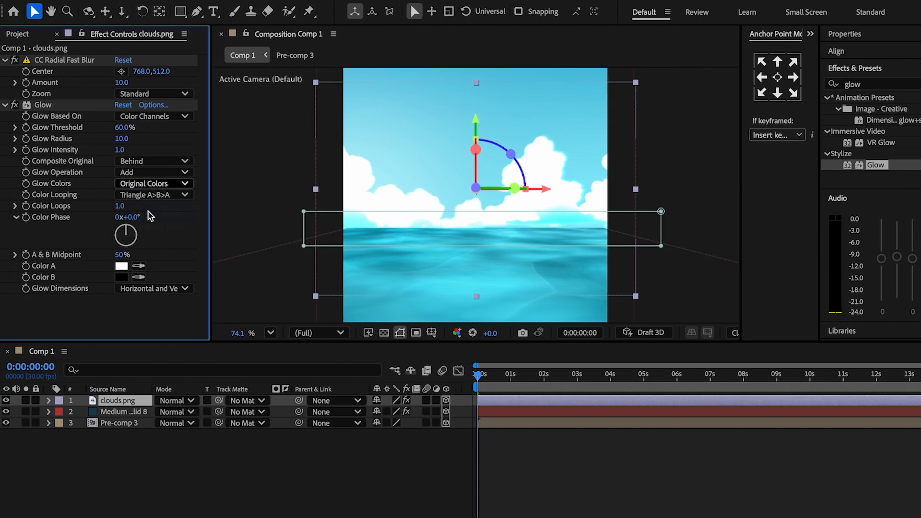
click(123, 264)
drag(122, 128, 163, 137)
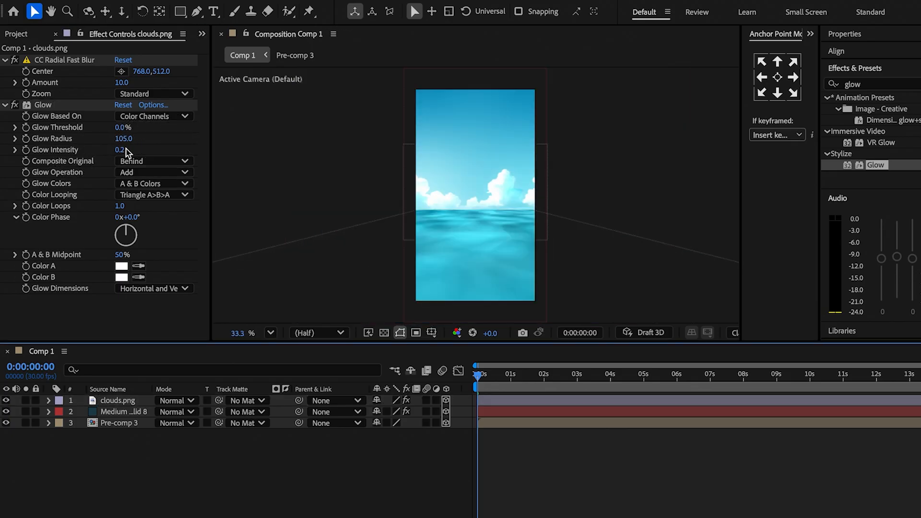
drag(126, 152, 120, 153)
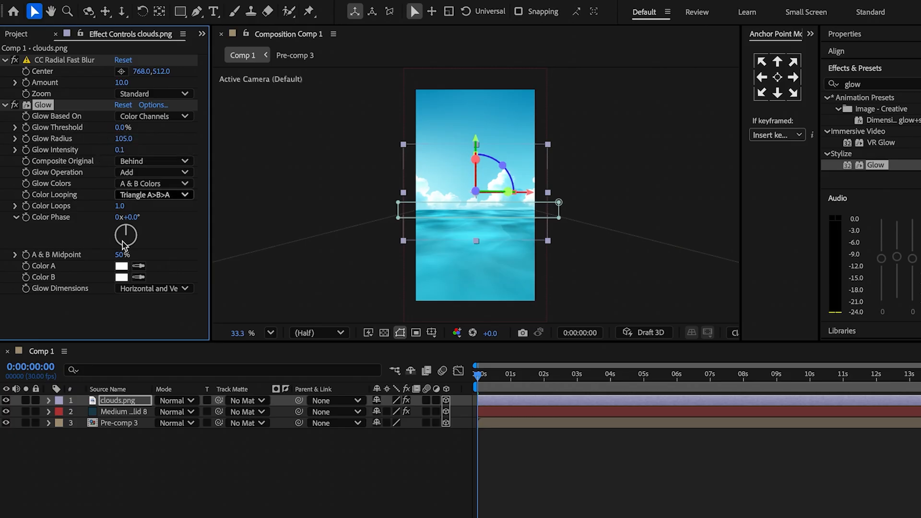
Step: Animate the clouds layer's Position from X 262 at the start to a point farther right at 0:00:05:29
click(122, 401)
key(p)
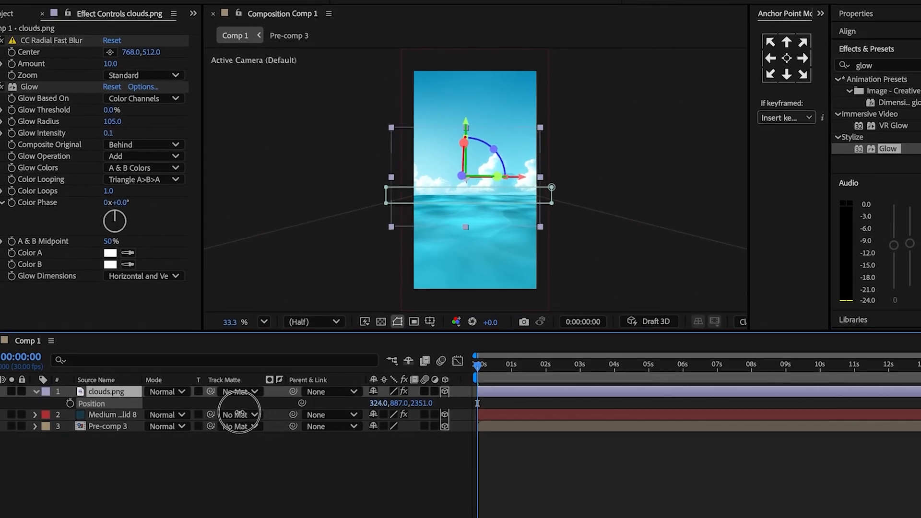
drag(239, 413, 200, 412)
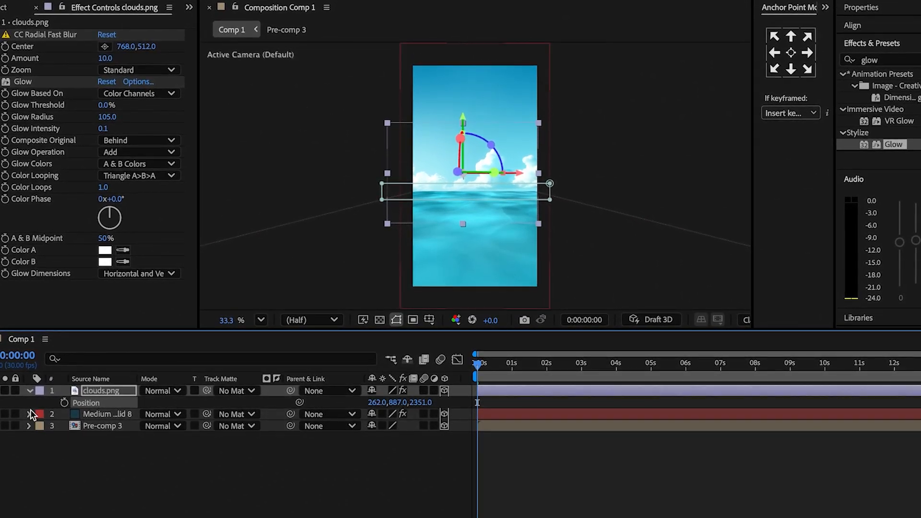
click(64, 403)
drag(614, 365, 685, 379)
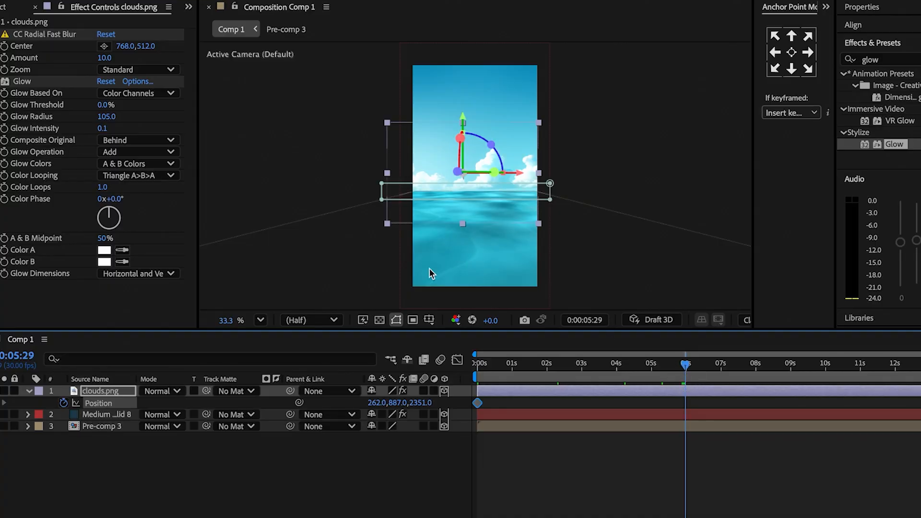
drag(422, 398, 751, 382)
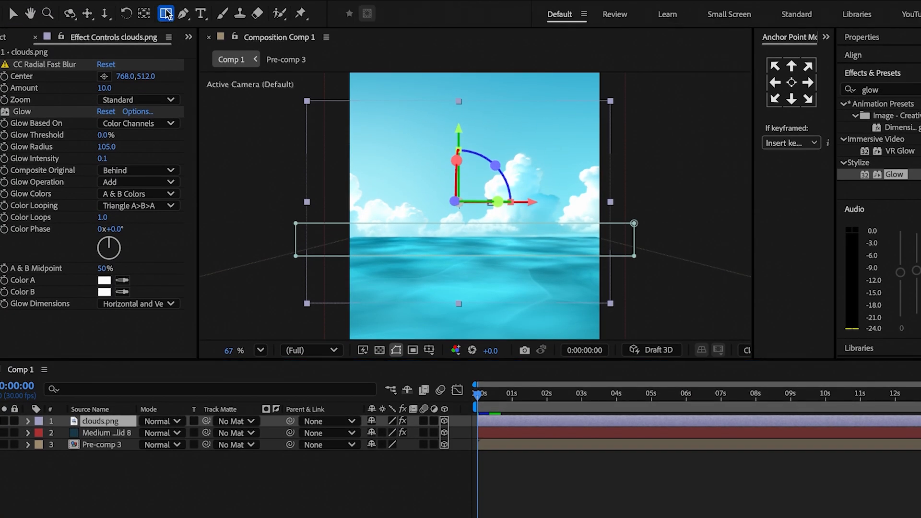
Step: Add a second rectangular mask around the left cloud on the clouds layer and set its mode to Intersect
click(165, 14)
drag(278, 152, 382, 197)
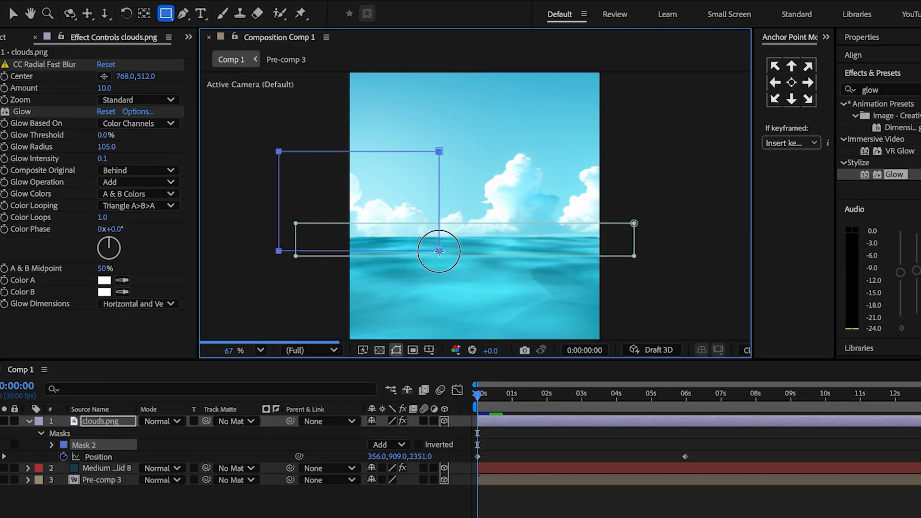
click(388, 445)
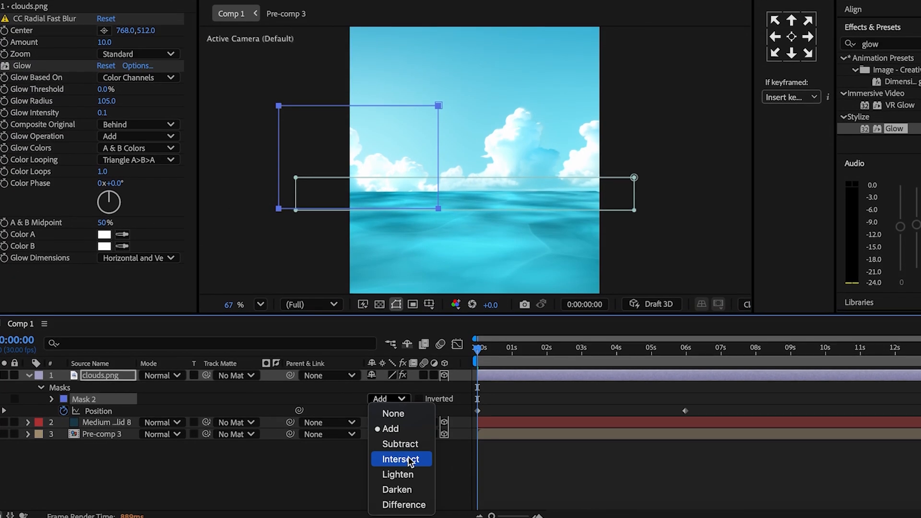
click(408, 456)
Step: Duplicate the clouds layer and delete the copy's second mask, keeping the inverted horizon mask
click(106, 370)
key(ctrl+d)
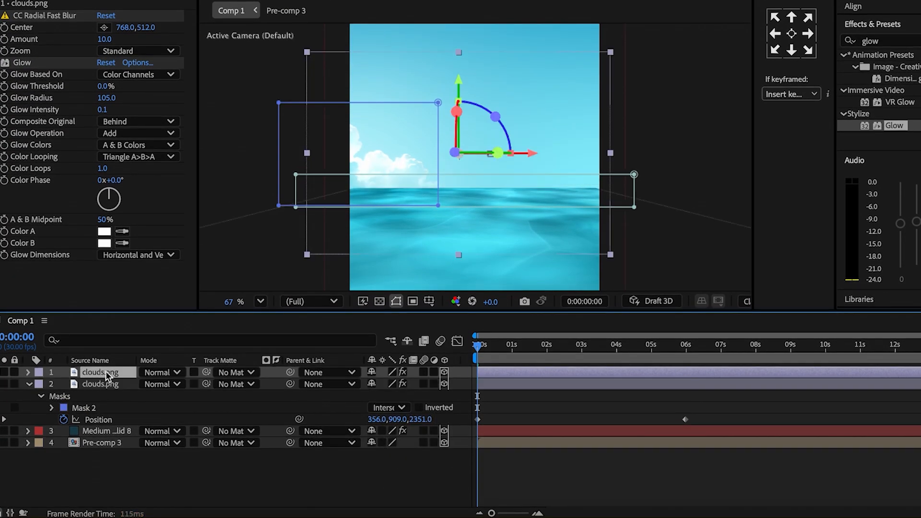
key(m)
click(100, 406)
key(Delete)
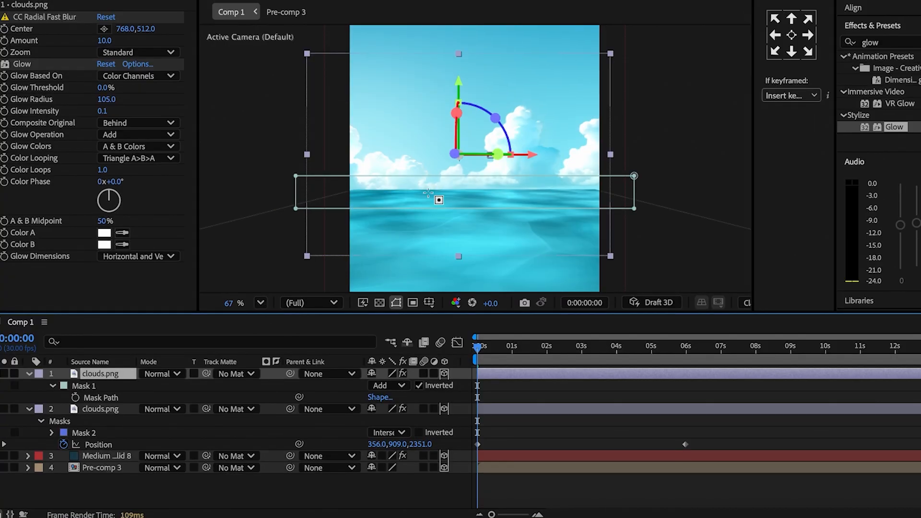
Step: Draw a rectangular mask around the middle cloud on the duplicate and set its mode to Intersect
drag(428, 90, 457, 149)
drag(457, 192, 575, 253)
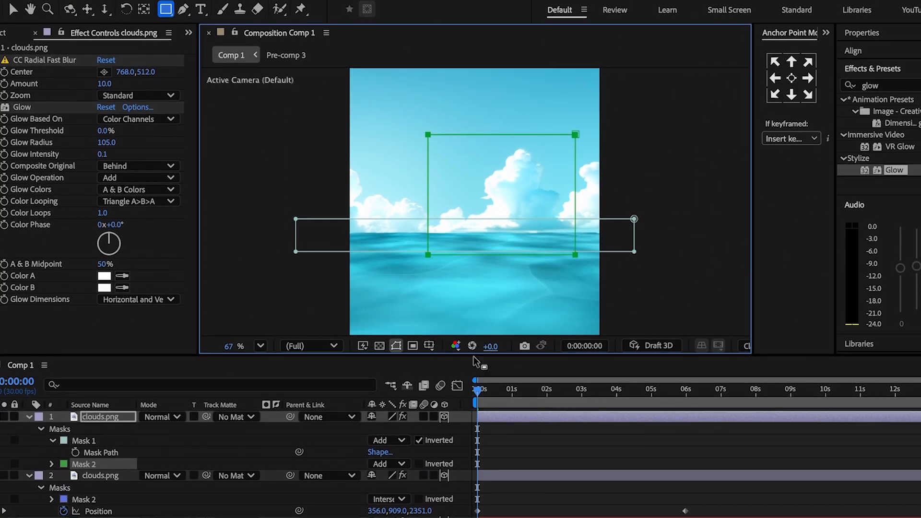
click(399, 462)
click(390, 465)
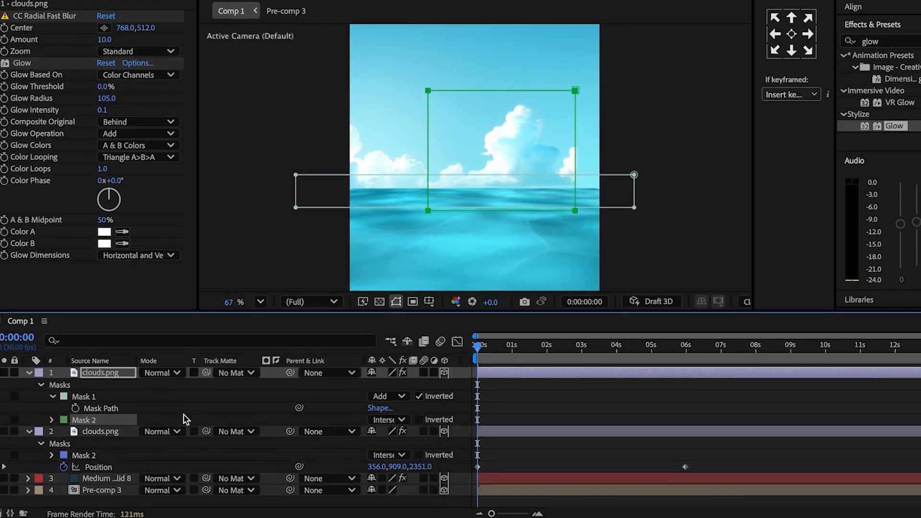
Step: Duplicate the middle cloud layer and delete Mask 2 from the new copy
click(115, 381)
key(ctrl+d)
key(m)
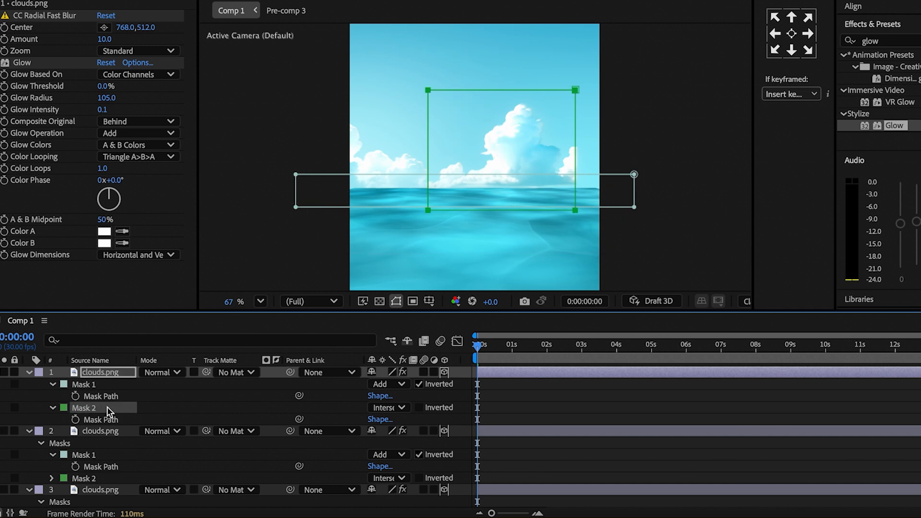
key(Delete)
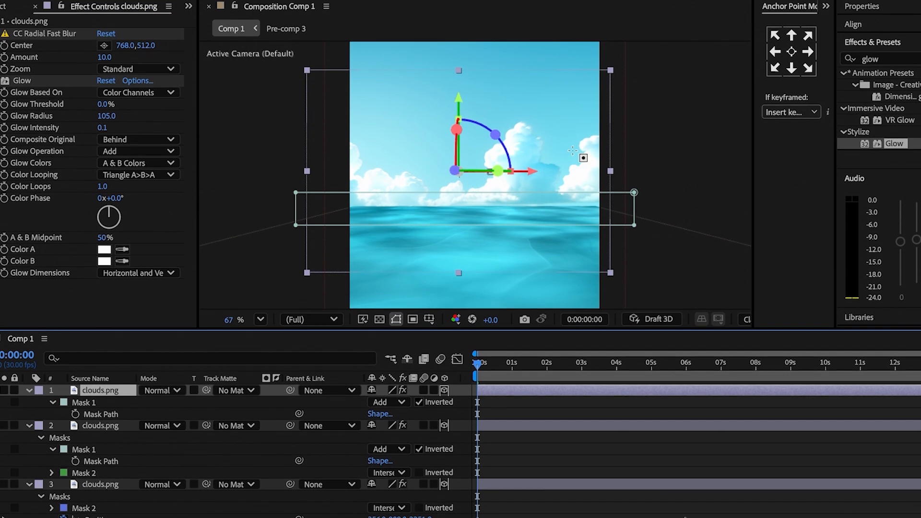
Step: Draw a rectangular mask around the right cloud on the newest copy and set its mode to Intersect
drag(547, 88, 612, 170)
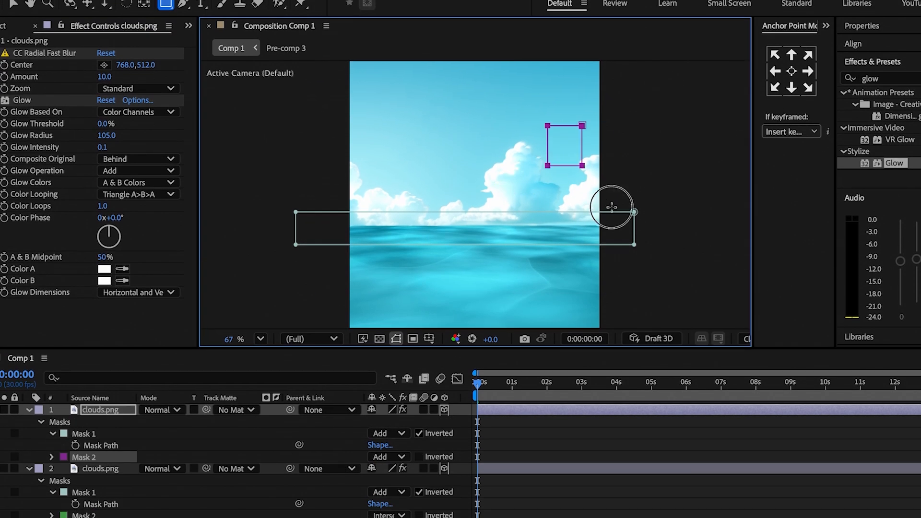
drag(611, 206, 654, 243)
click(390, 456)
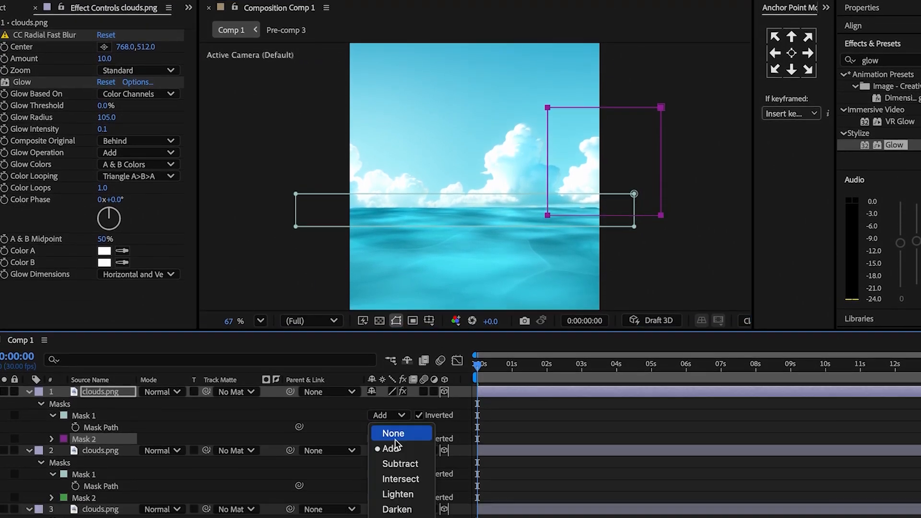
click(401, 479)
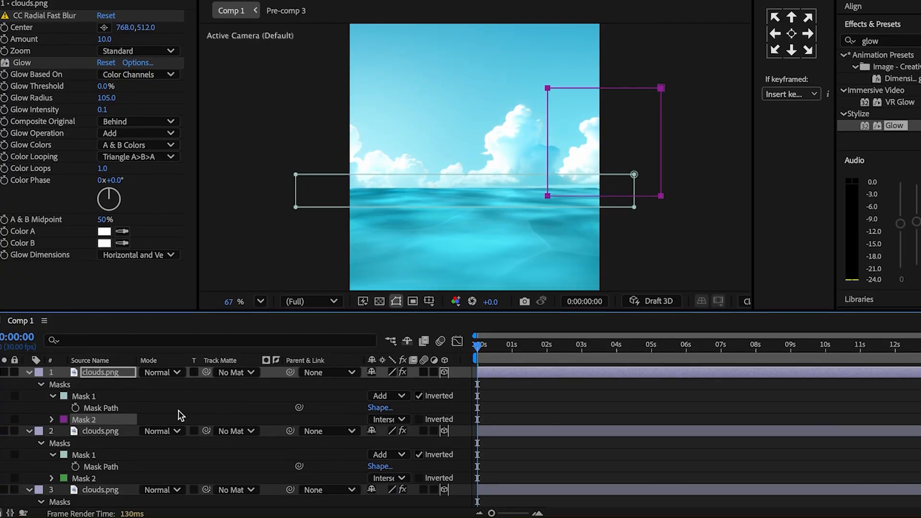
Step: Bring the middle cloud layer forward by setting its Z Position to 2168 on both Position keyframes together
click(28, 372)
click(28, 383)
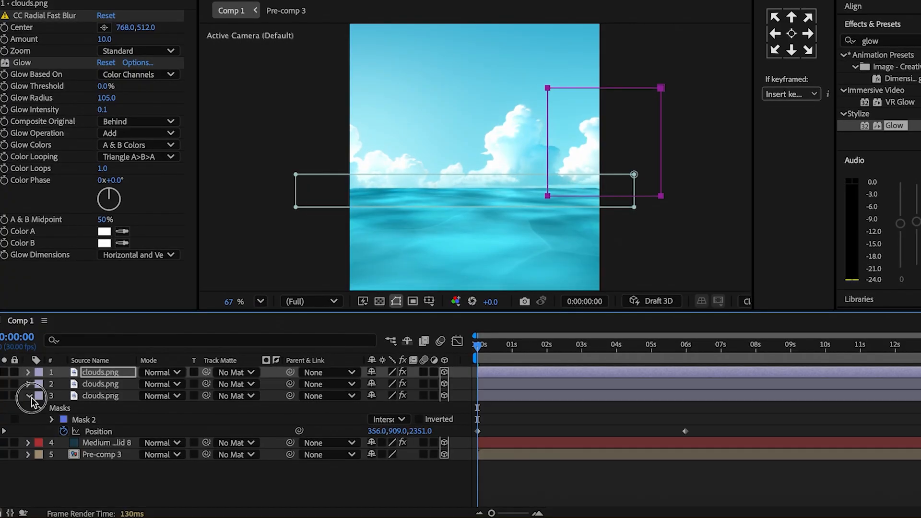
click(27, 396)
click(113, 394)
shift+click(110, 376)
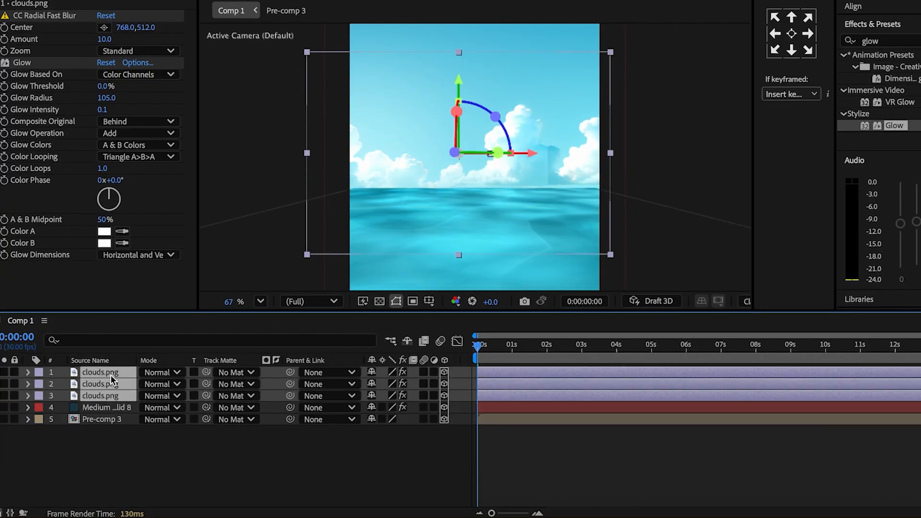
key(p)
click(680, 410)
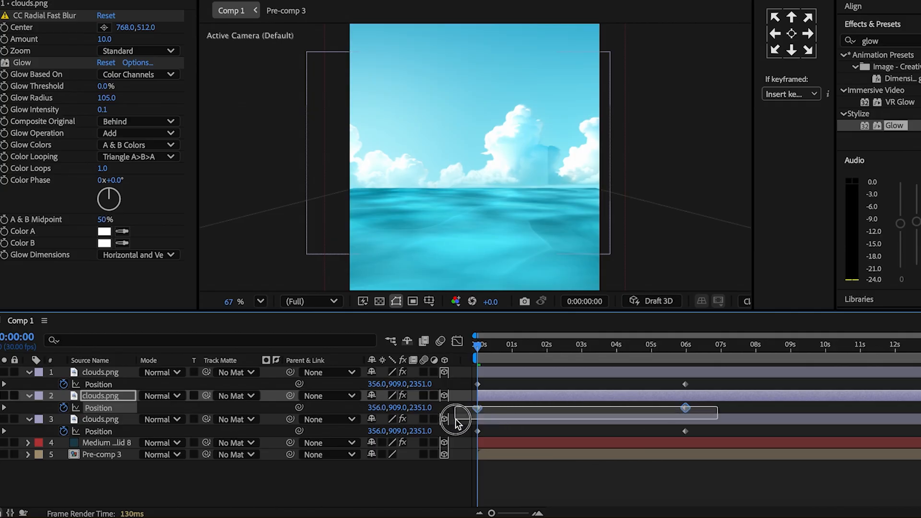
drag(456, 419, 451, 415)
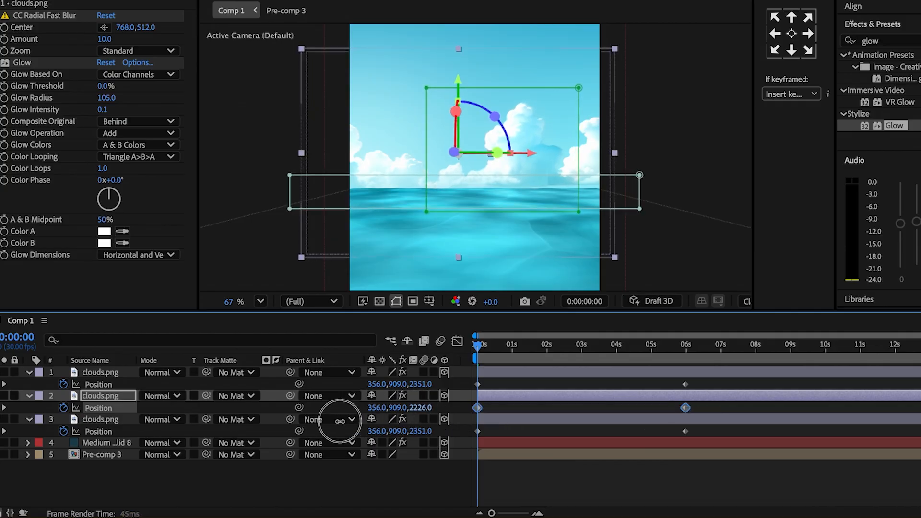
click(497, 403)
key(u)
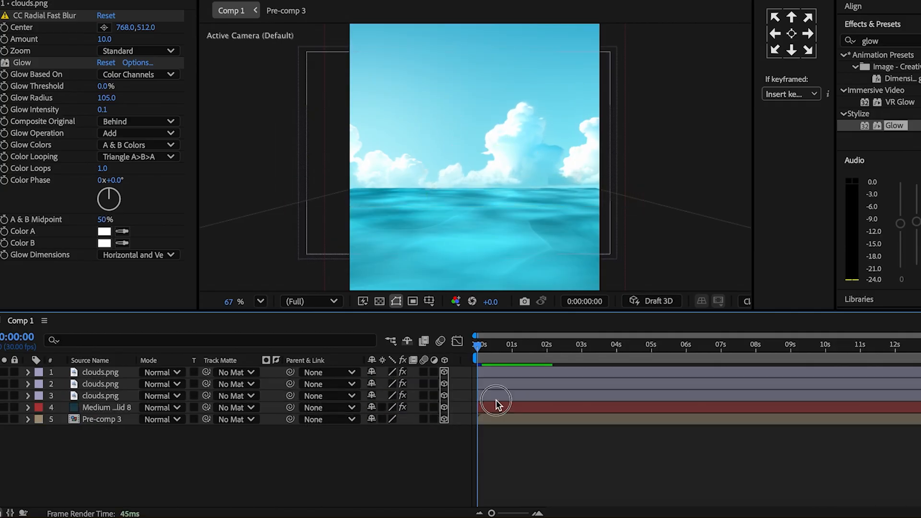
Step: Place Puppet pins along the edges and base of the left cloud on the third clouds layer
click(496, 400)
scroll(350, 192, up, 2)
click(297, 7)
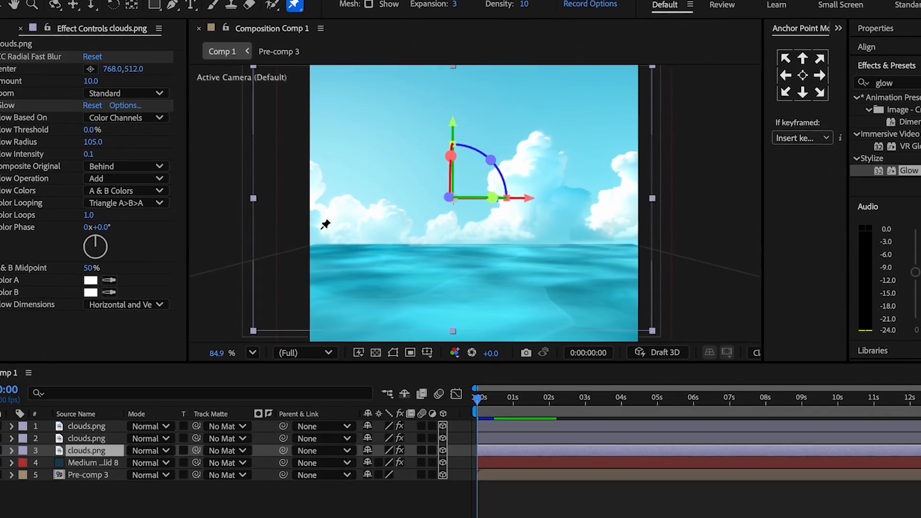
click(292, 194)
click(302, 142)
click(336, 235)
click(355, 221)
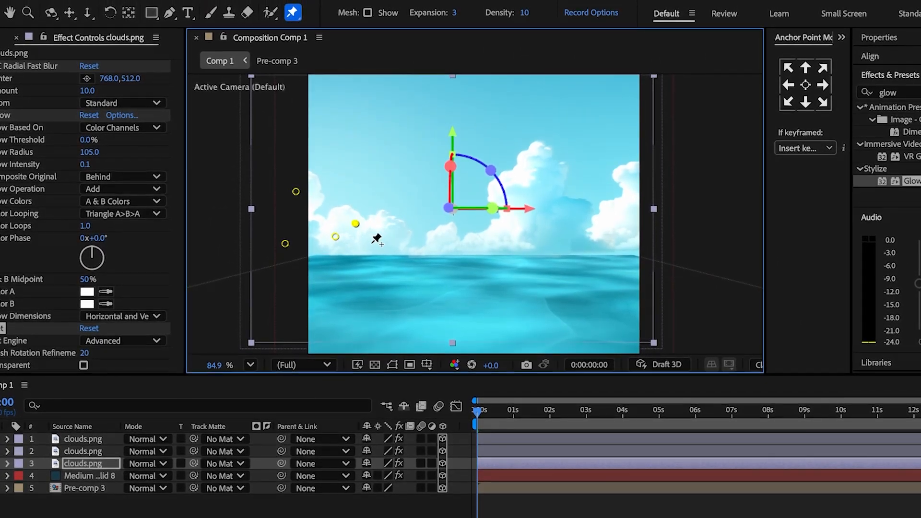
click(391, 235)
Step: Keyframe the left cloud's deformation at 0:00:05:29 by shifting its Puppet pins slightly to reshape the cloud
key(u)
drag(477, 434, 690, 435)
drag(691, 380, 696, 383)
drag(434, 178, 421, 192)
drag(395, 163, 407, 151)
drag(336, 131, 343, 125)
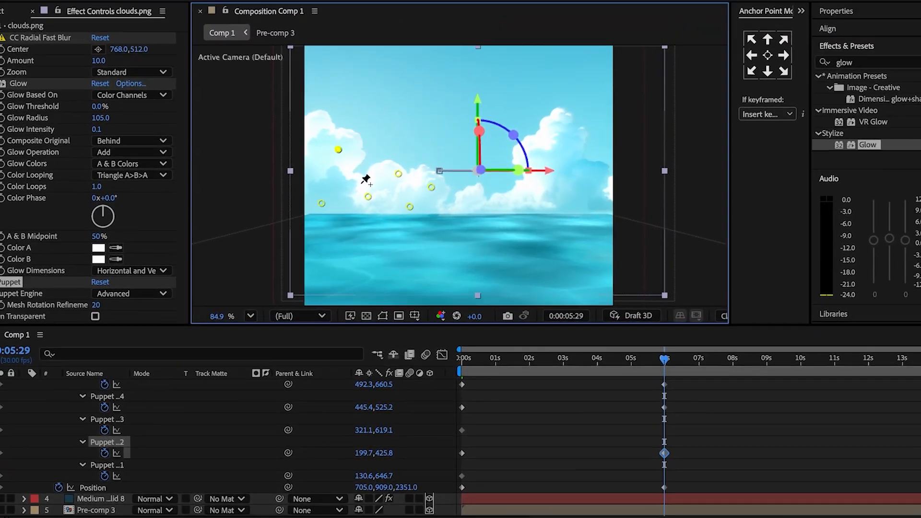
drag(375, 176, 376, 165)
drag(322, 207, 334, 210)
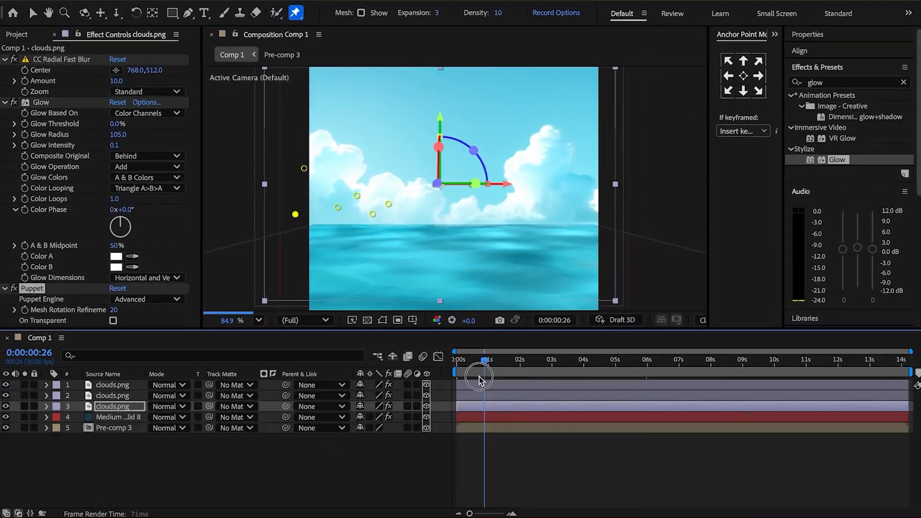
Step: Return to the start of the timeline and place Puppet pins around the middle cloud on the second clouds layer
drag(479, 377, 418, 383)
click(475, 396)
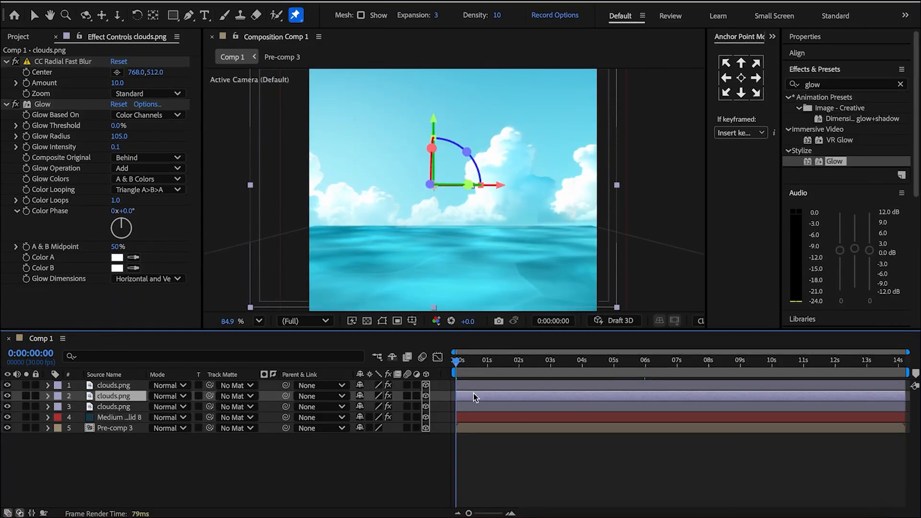
click(418, 221)
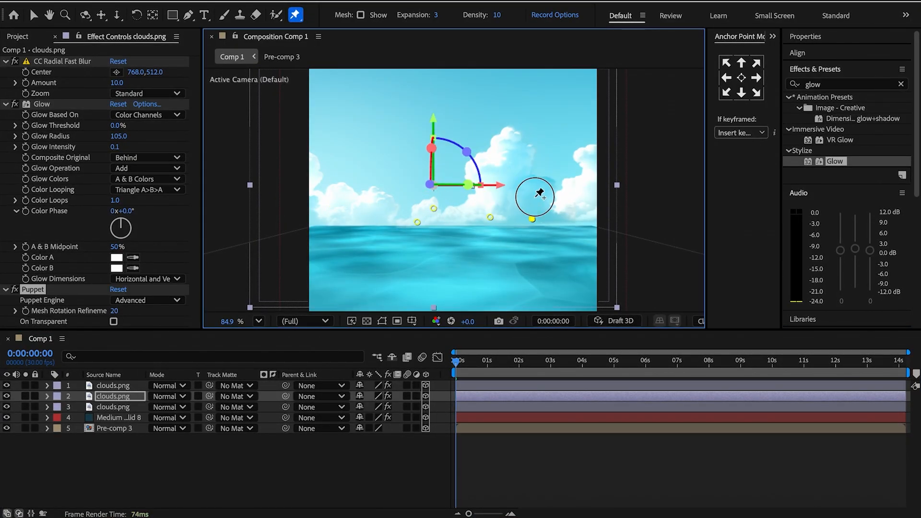
Step: Keyframe the middle cloud's deformation near the 6-second mark by moving its Puppet pins slightly
key(u)
drag(493, 370, 641, 379)
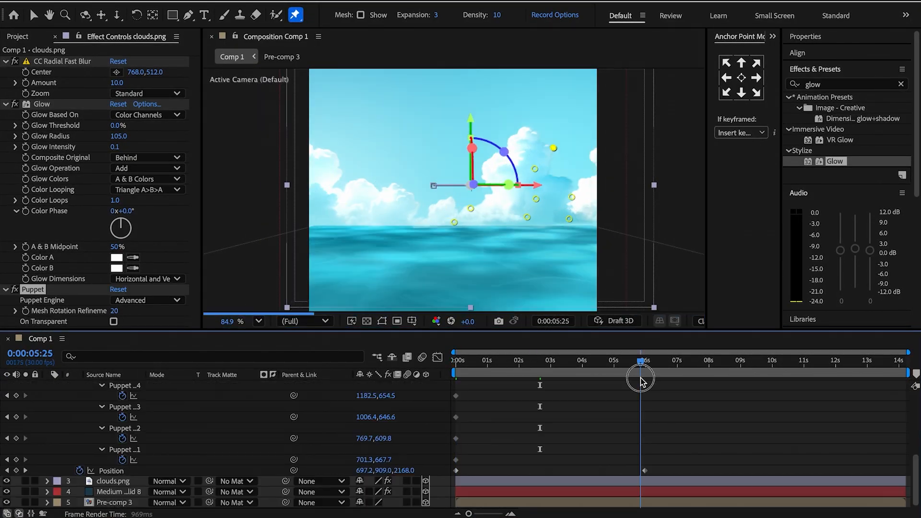
scroll(642, 398, up, 5)
drag(573, 197, 586, 192)
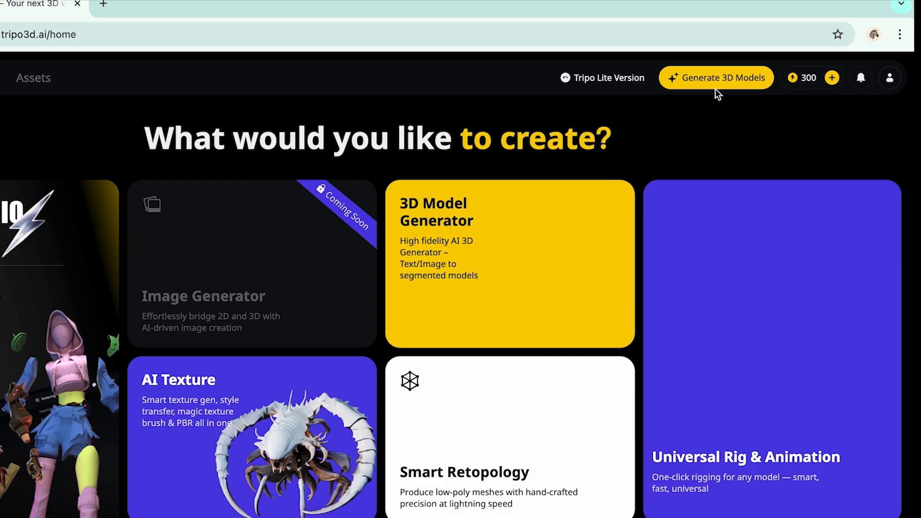
Step: Switch to Tripo Studio, start an Image to 3D generation and load the orange tube image 1.png
click(748, 69)
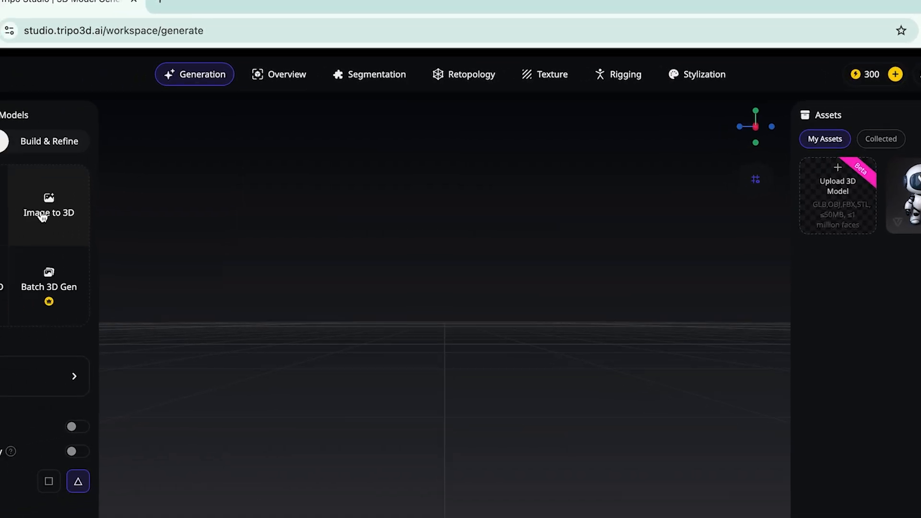
click(42, 217)
click(233, 181)
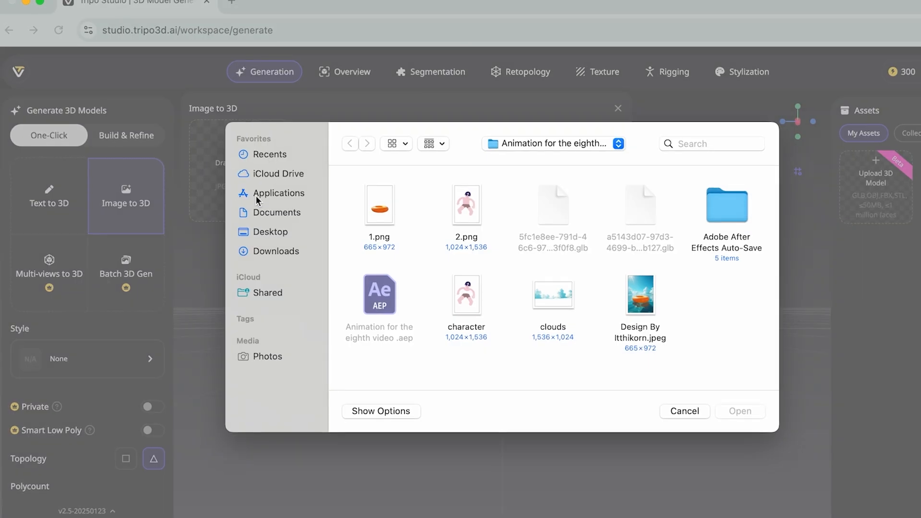
click(275, 251)
click(379, 259)
click(739, 411)
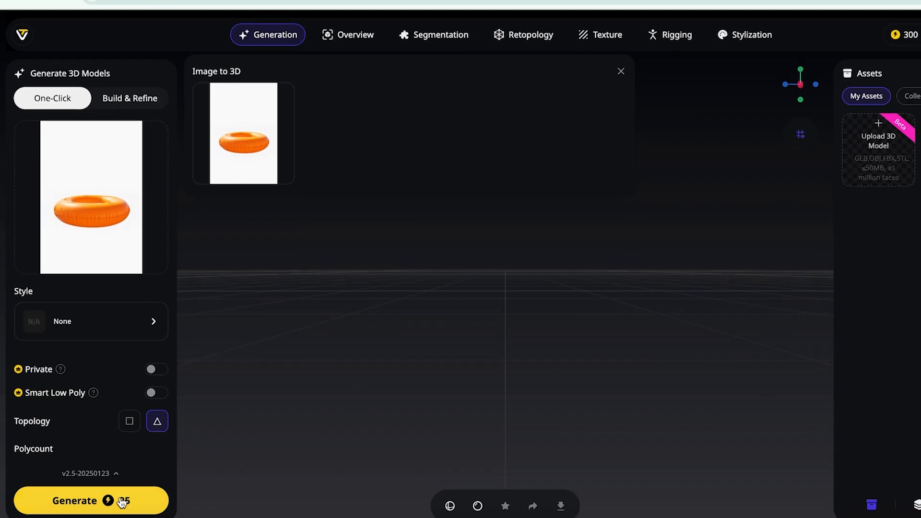
Step: Generate the 3D model from the tube image and open the finished asset in the viewer
click(120, 499)
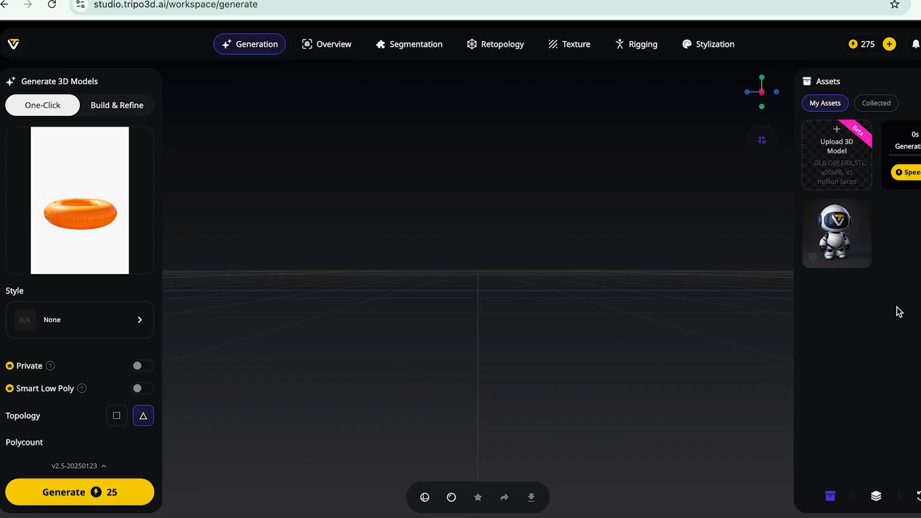
click(892, 185)
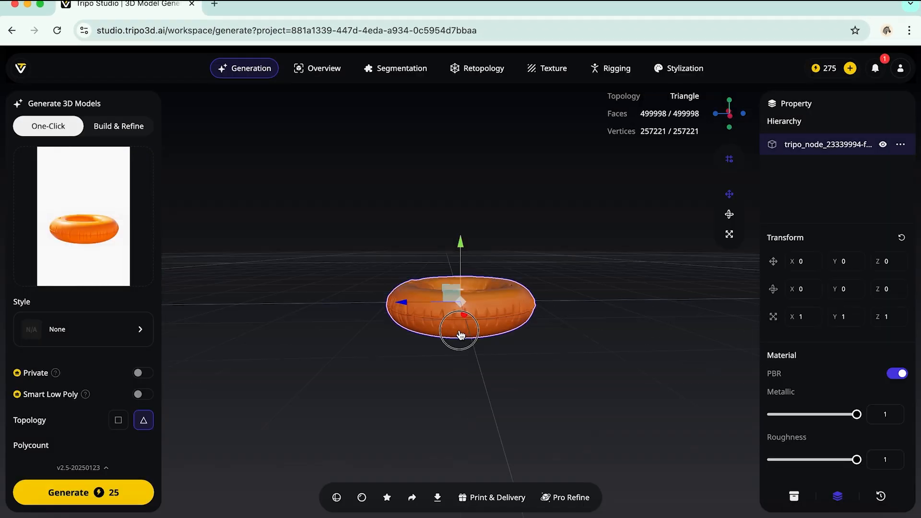
Step: Orbit the finished tube model in Tripo Studio to check it, and export it in GLB format
drag(456, 333, 497, 369)
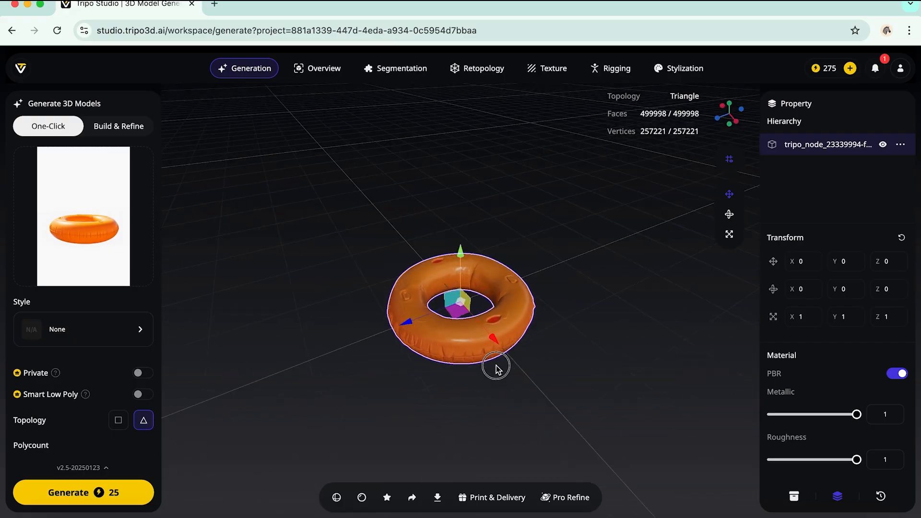
click(437, 498)
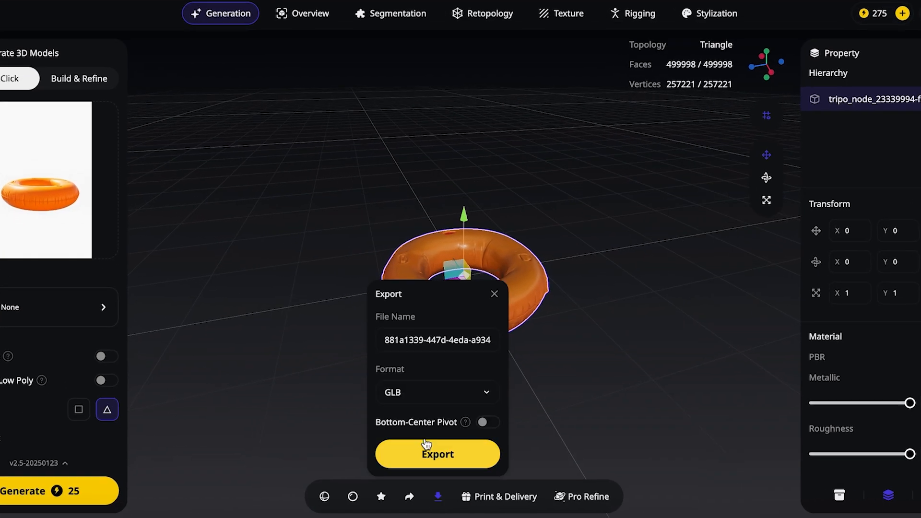
click(394, 391)
click(394, 341)
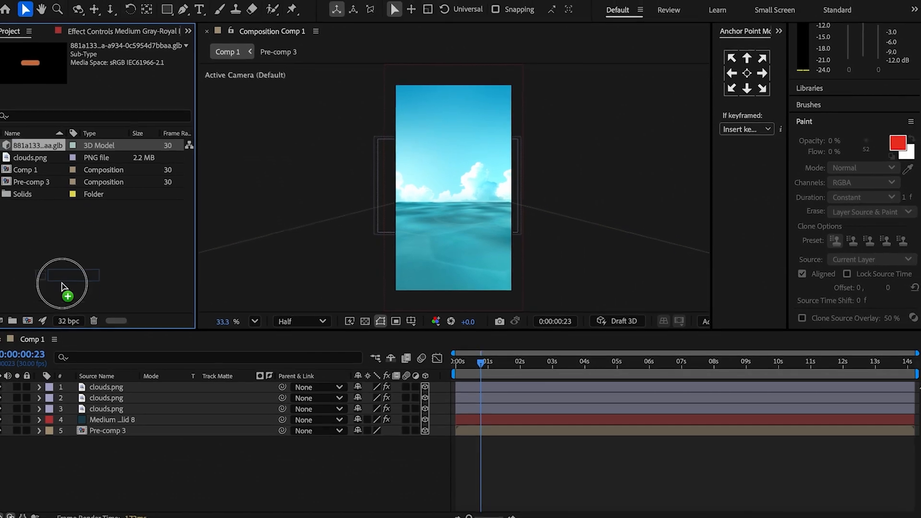
Step: Switch to After Effects and add the exported tube GLB as the top layer of Comp 1, scaled to comp size
drag(67, 378, 65, 386)
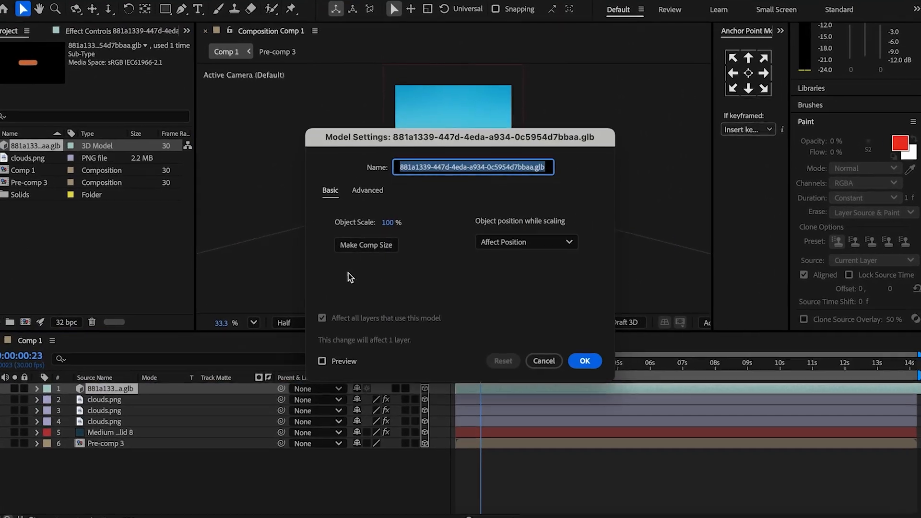
click(363, 245)
click(590, 365)
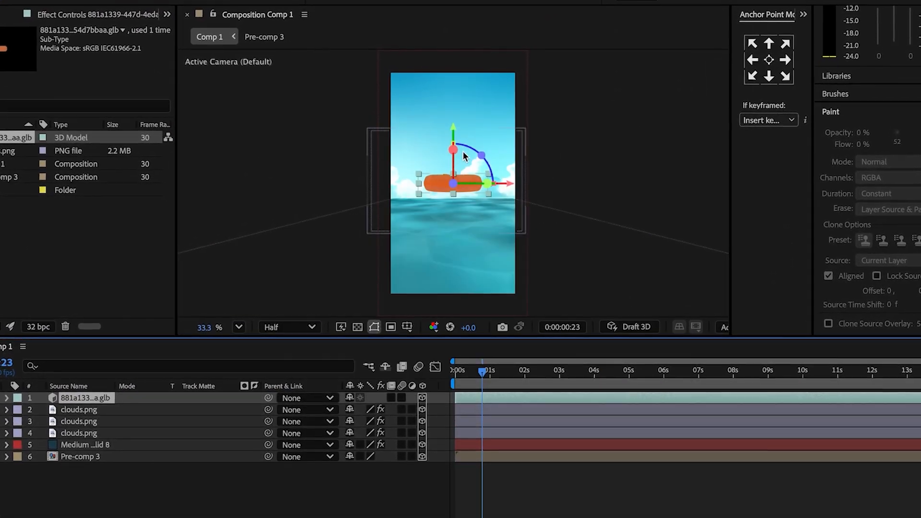
Step: Move the 3D tube model down so it sits on the water below the horizon
scroll(463, 150, up, 1)
scroll(466, 148, up, 1)
drag(459, 113, 453, 126)
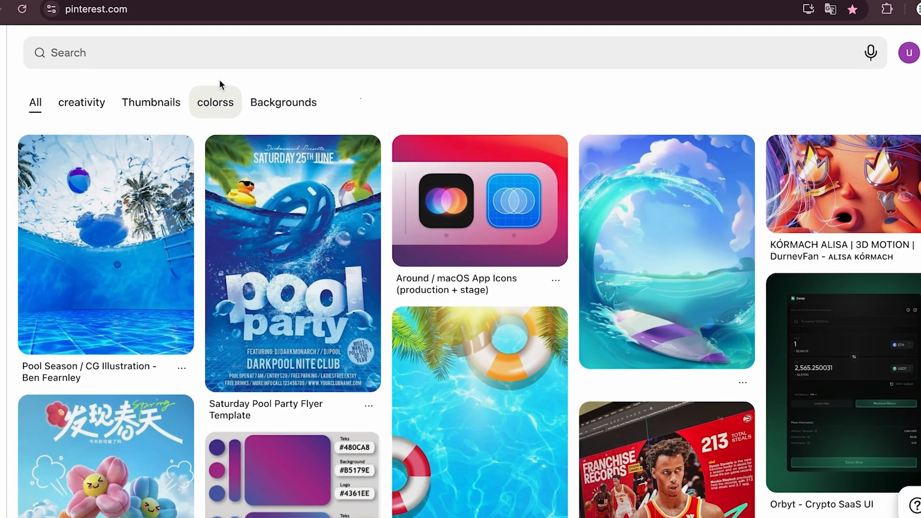
Step: Switch to Pinterest, search for "A person sitting on a swim ring is drawn" and take a screenshot of the first illustration
click(236, 67)
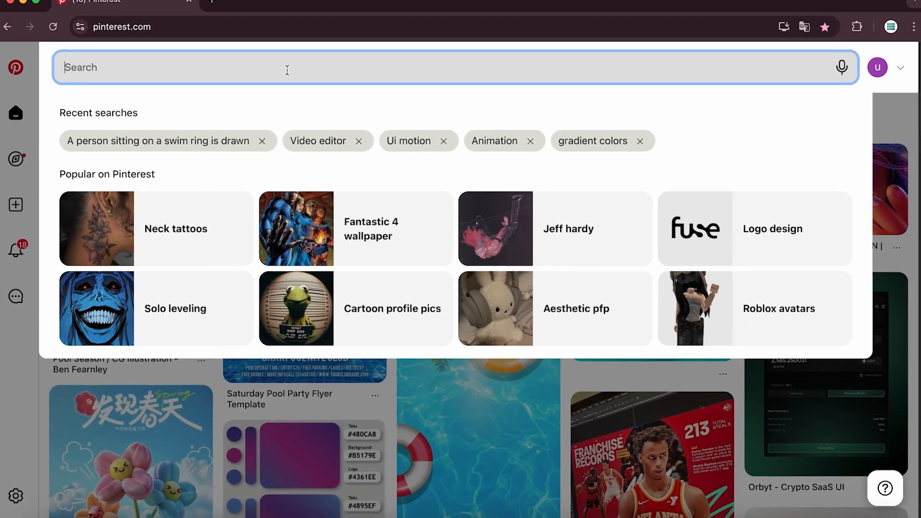
text(A person sitting on a swim ring is drawn)
key(Return)
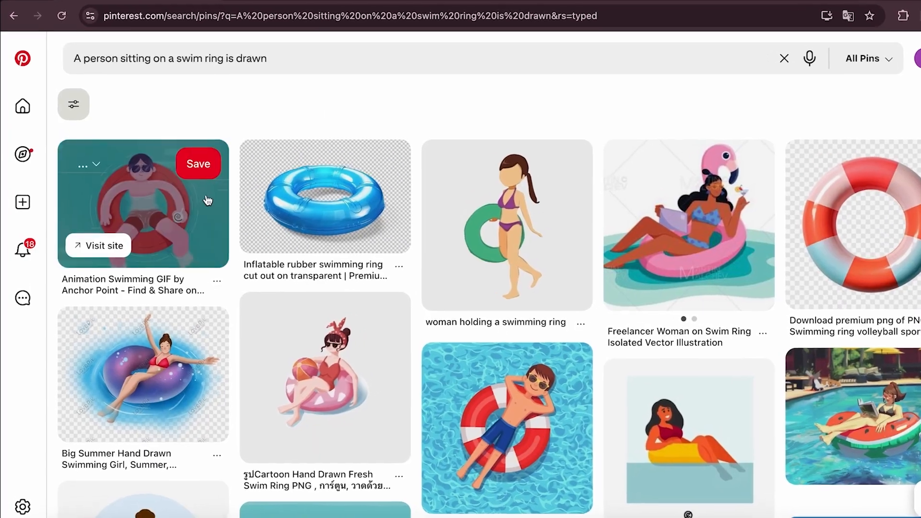
click(204, 203)
key(super+shift+4)
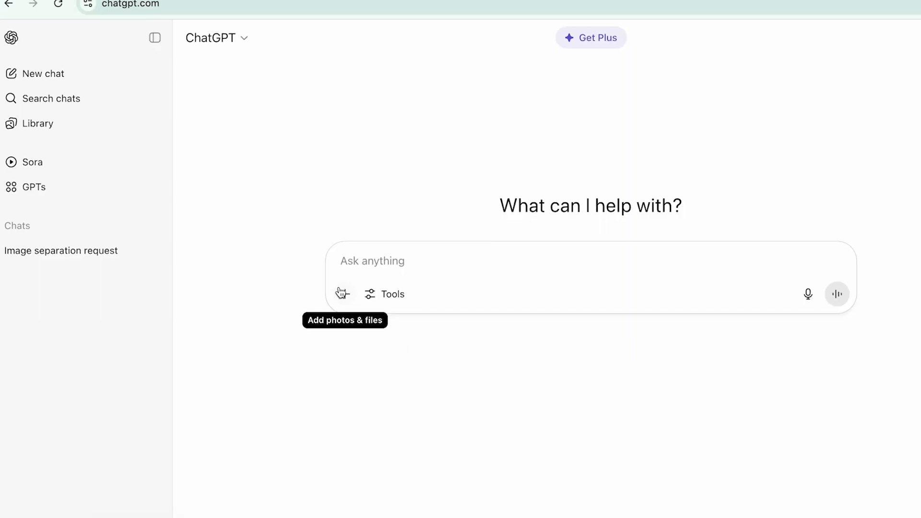
Step: Switch to ChatGPT, upload the swim ring screenshot and request an image of only the person, without the float or any background
click(341, 293)
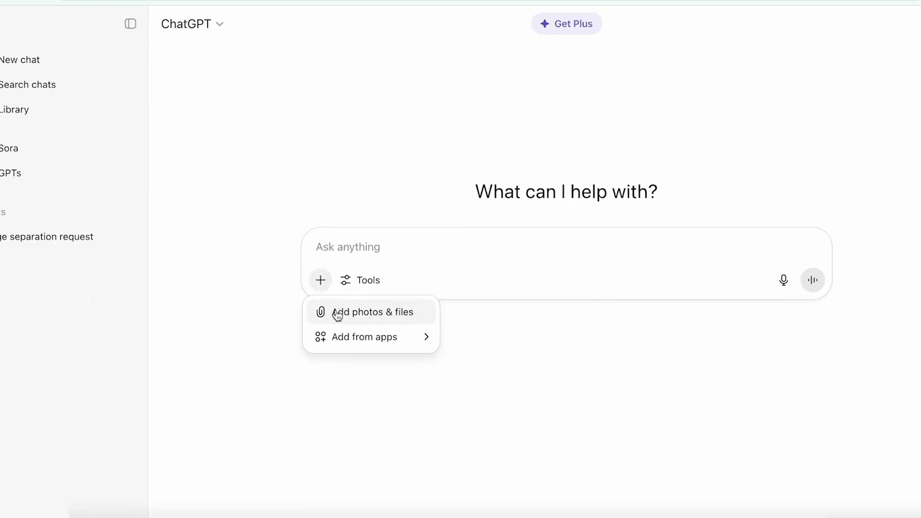
click(329, 310)
click(361, 208)
click(717, 365)
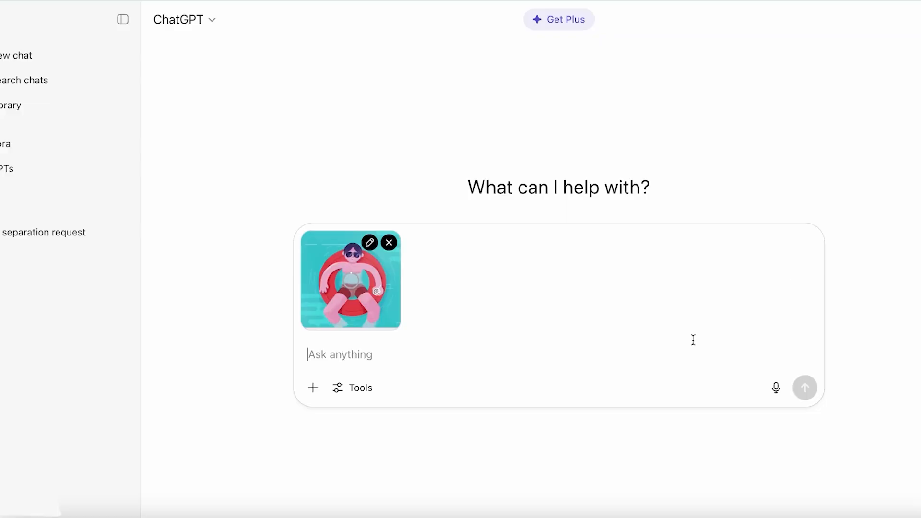
text(Create an image of only the person sitting in the float, without the float or any background around them. The background should be transparent.)
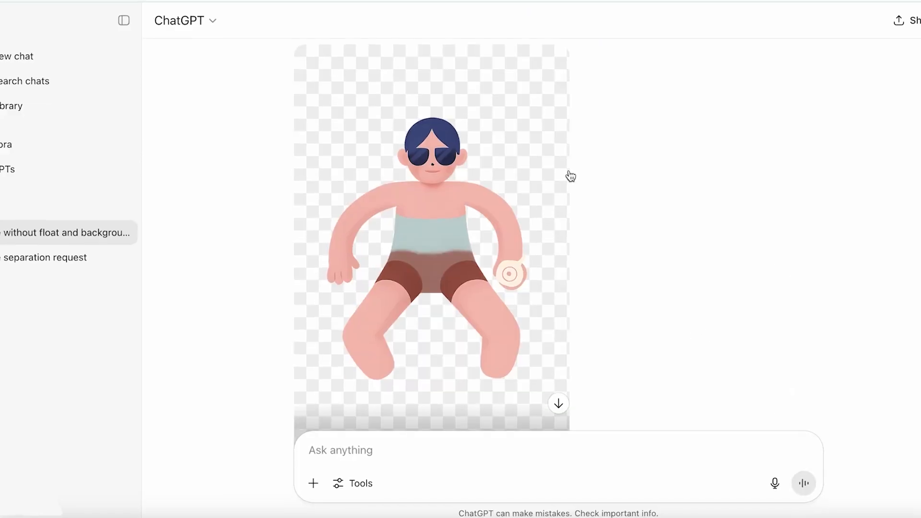
scroll(569, 177, down, 3)
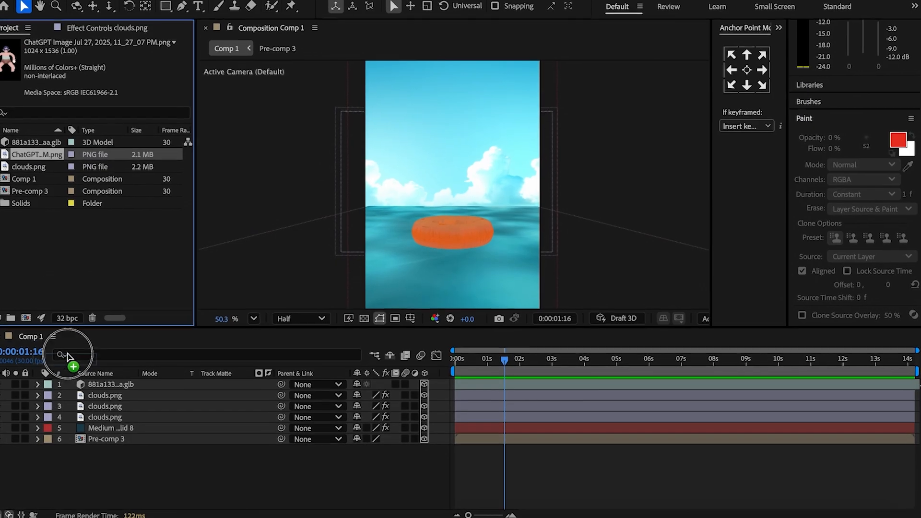
Step: Return to After Effects, add the ChatGPT person PNG above the tube layer in Comp 1 and duplicate that layer
drag(57, 195, 72, 364)
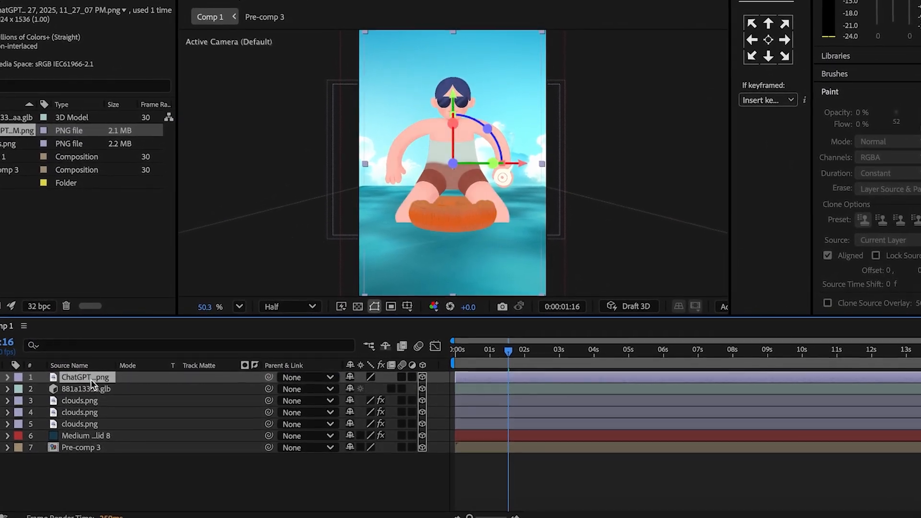
key(ctrl+d)
Step: Draw a closed Pen mask around the shorts and legs on the top person layer
key(g)
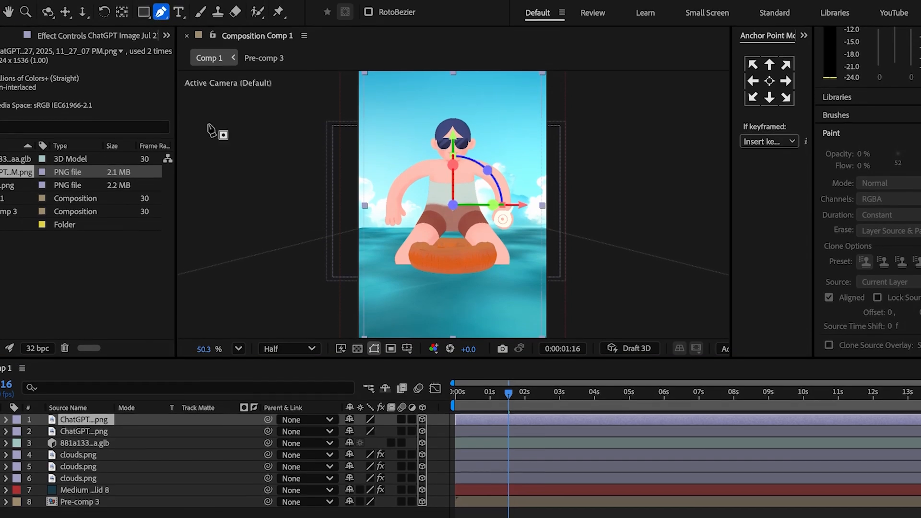
click(522, 249)
click(380, 247)
click(378, 208)
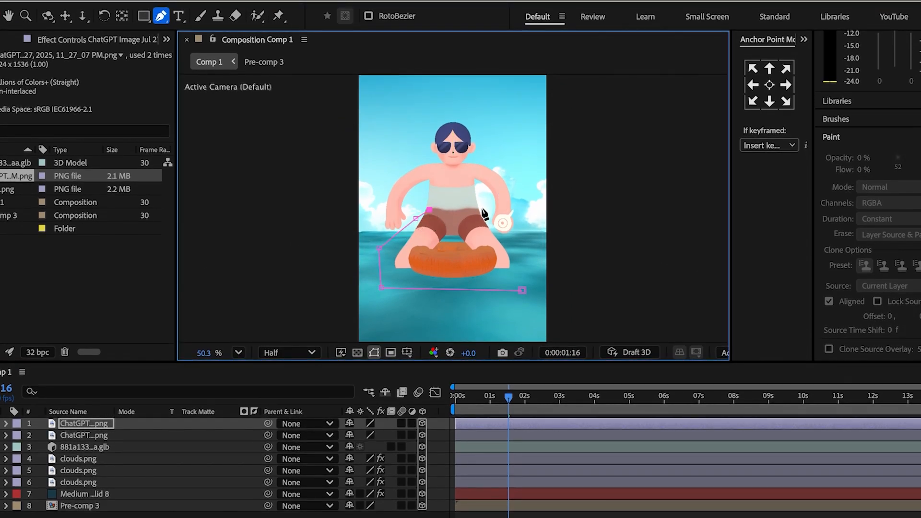
click(522, 289)
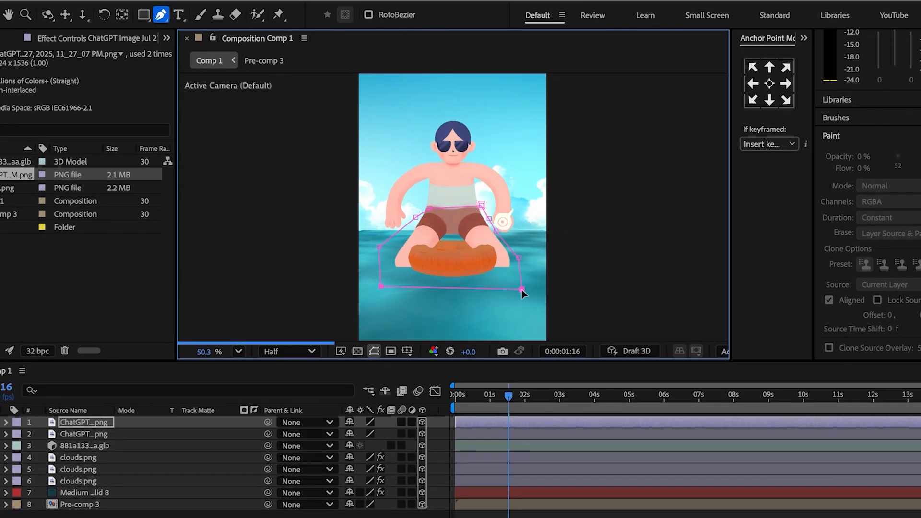
Step: Copy the leg mask onto the second person layer and invert it there to isolate the upper body
click(80, 436)
key(ctrl+c)
click(96, 459)
key(ctrl+v)
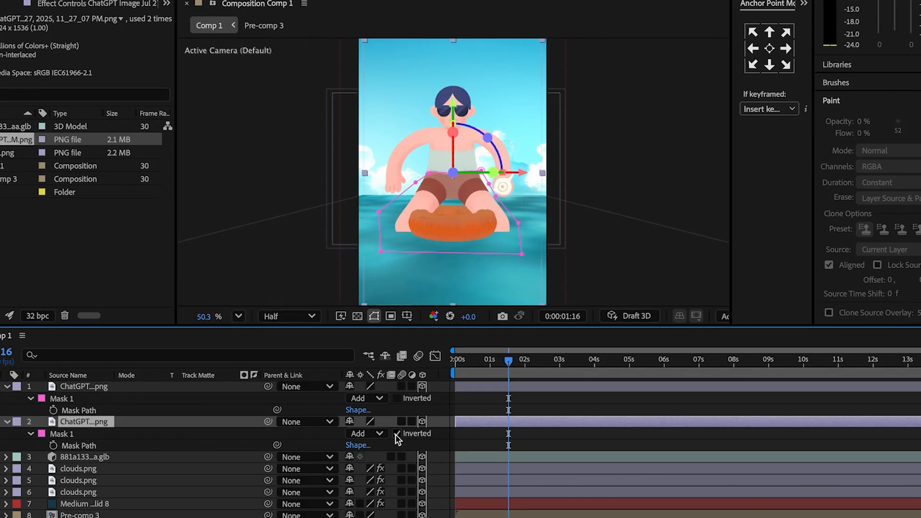
Step: Set the Position of both person layers to 551, 1329, 0 so the figure sits inside the tube
shift+click(87, 386)
key(p)
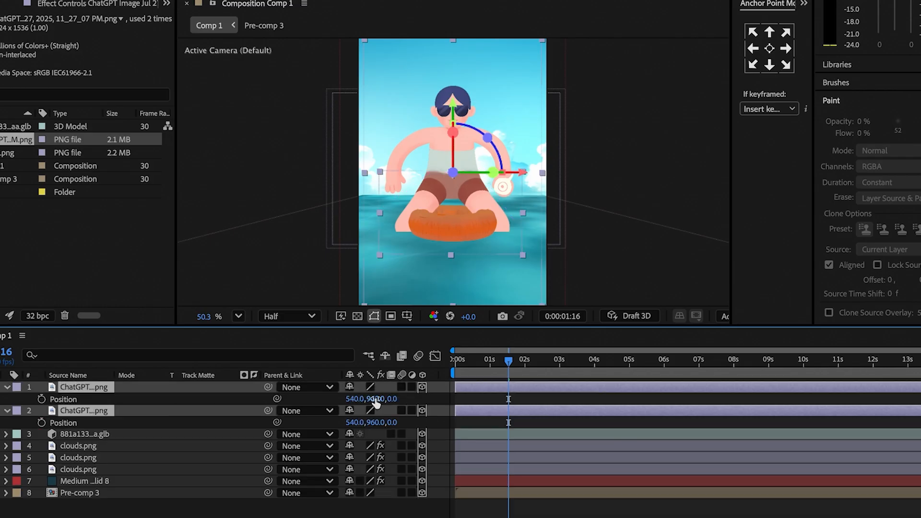
drag(372, 399, 508, 410)
drag(590, 407, 612, 407)
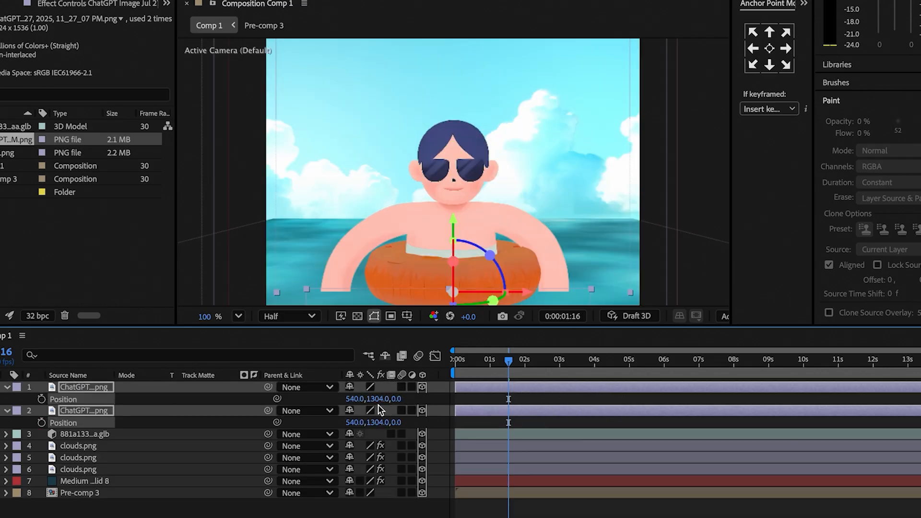
drag(353, 399, 391, 395)
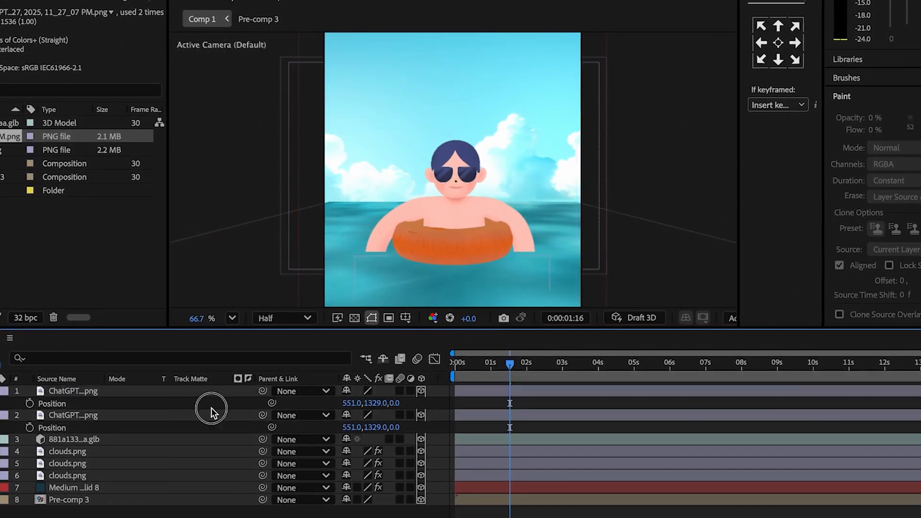
Step: Tilt the top legs layer about its X axis with a negative rotation and adjust its position so the legs extend forward past the tube
drag(423, 393, 311, 350)
drag(399, 405, 262, 416)
drag(374, 405, 391, 410)
key(r)
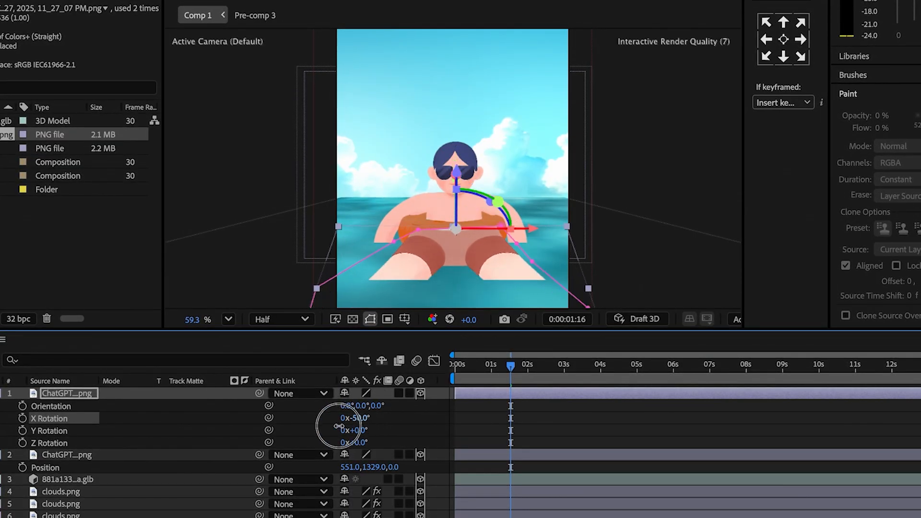
key(p)
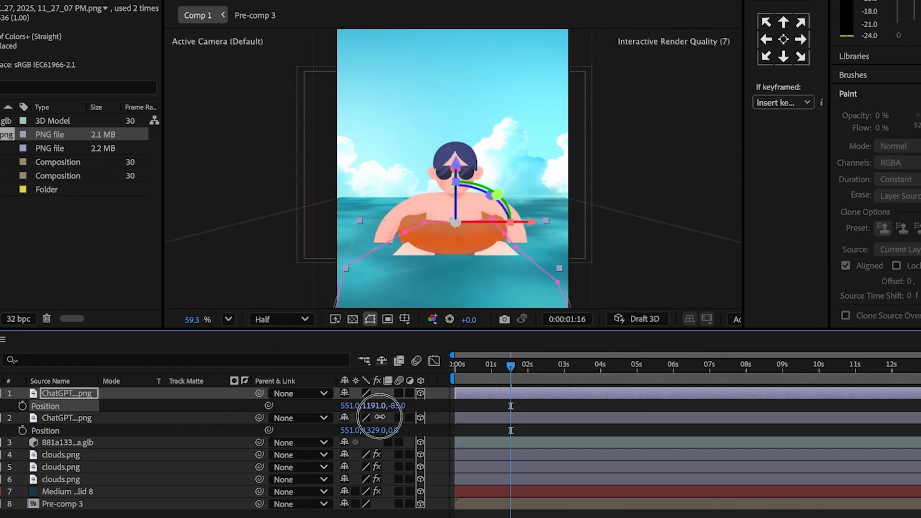
key(r)
drag(358, 418, 381, 417)
key(p)
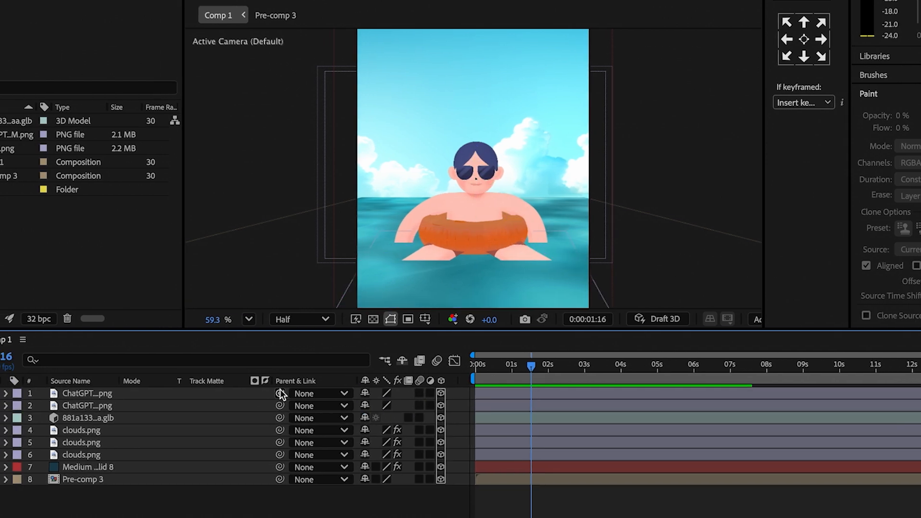
Step: Parent the legs layer to the upper body layer, and the upper body layer to the tube model layer
drag(260, 393, 46, 405)
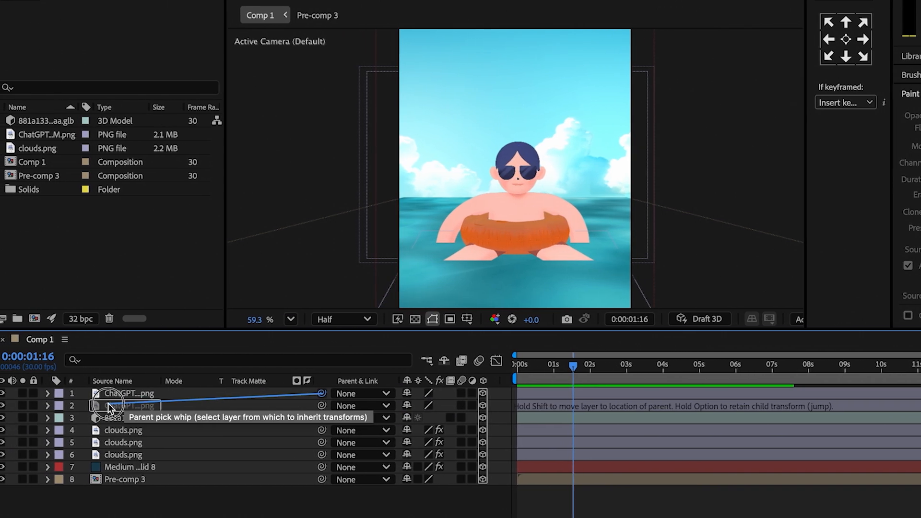
drag(109, 408, 135, 423)
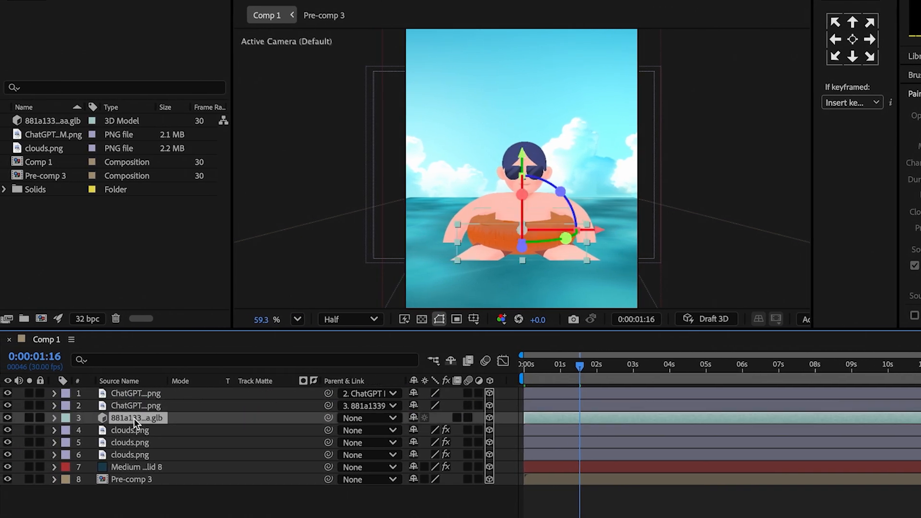
Step: Add a Math.sin(time * speed) expression with amplitude 5 and speed 2 to the tube's X Rotation and preview the rocking from the start
key(r)
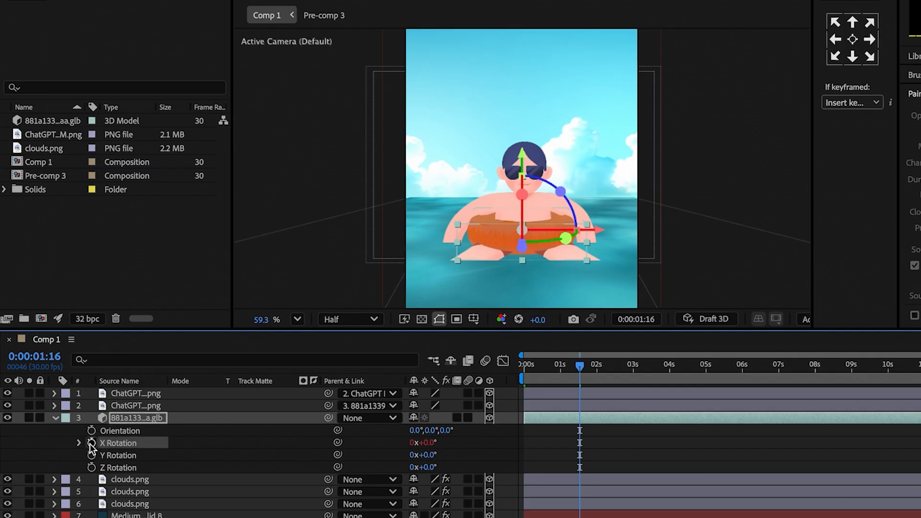
alt+click(91, 443)
key(ctrl+v)
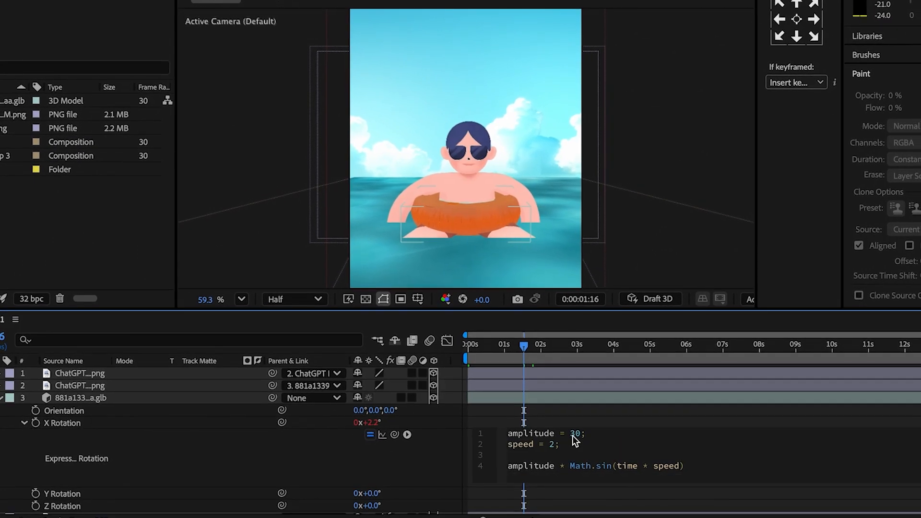
text(5)
click(599, 421)
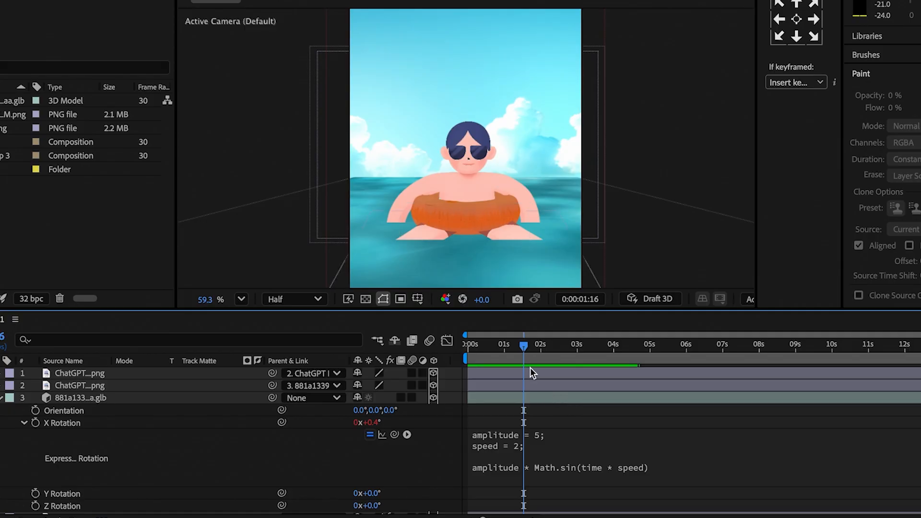
drag(498, 348, 428, 347)
key(space)
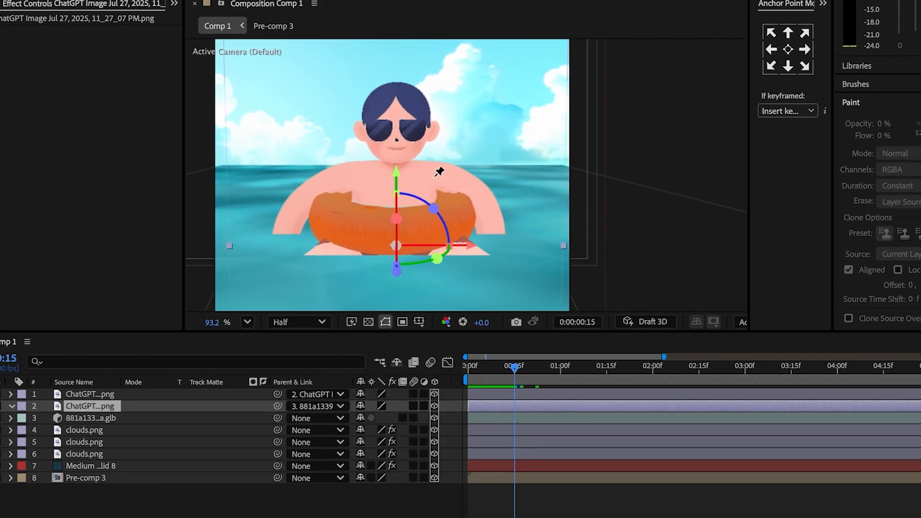
Step: At 0:00:00:15, place Puppet pins on the upper body layer across the chest, neck, shoulders and along the arm toward the hidden hand
click(434, 182)
click(469, 193)
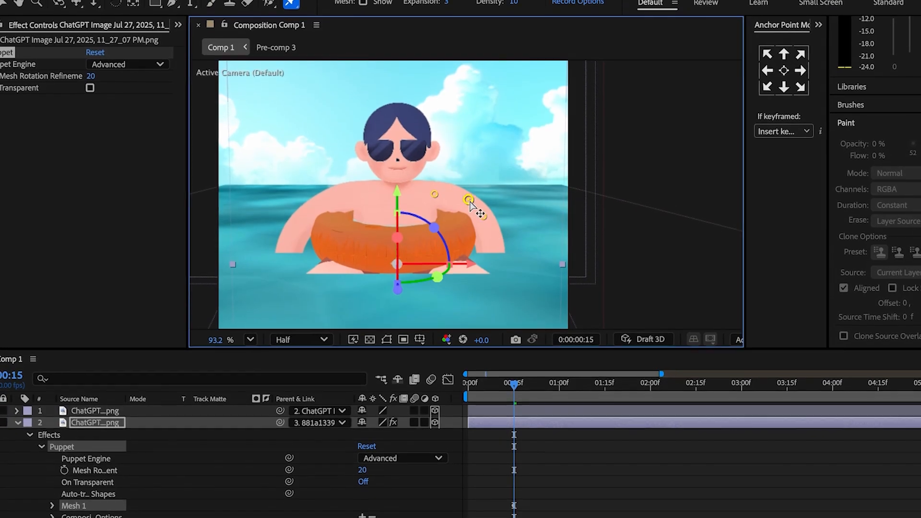
click(483, 210)
click(495, 239)
click(501, 260)
click(396, 199)
click(367, 202)
click(400, 198)
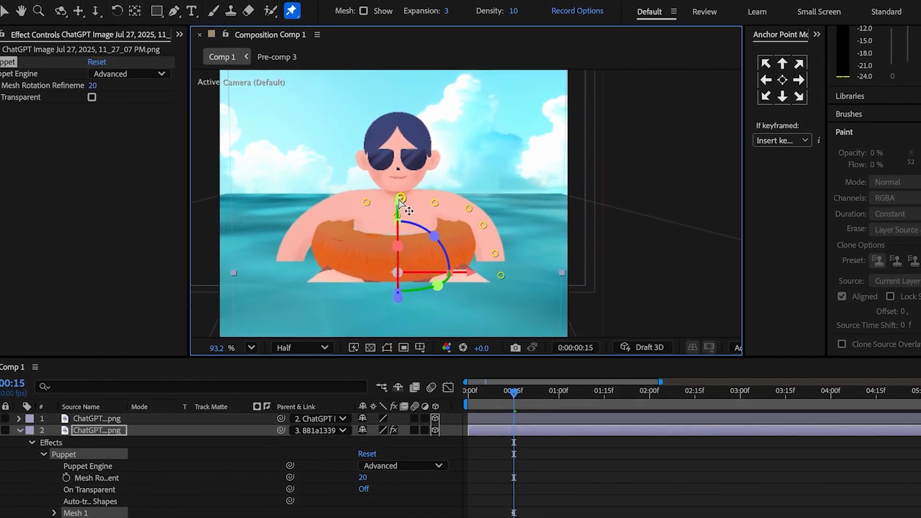
Step: At 0:00:03:00, reposition the upper body layer's Puppet pins so the arm and hand stretch outward above the water
key(u)
drag(514, 394, 740, 402)
click(647, 431)
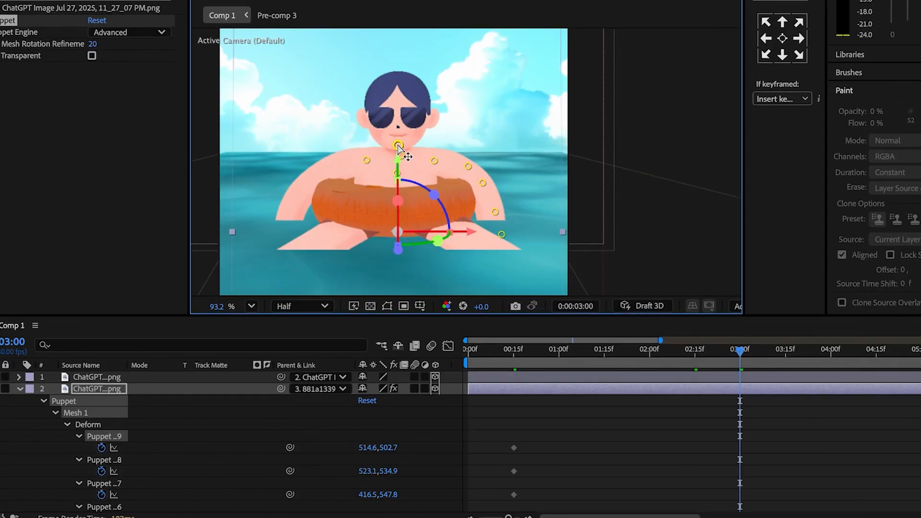
scroll(500, 181, up, 4)
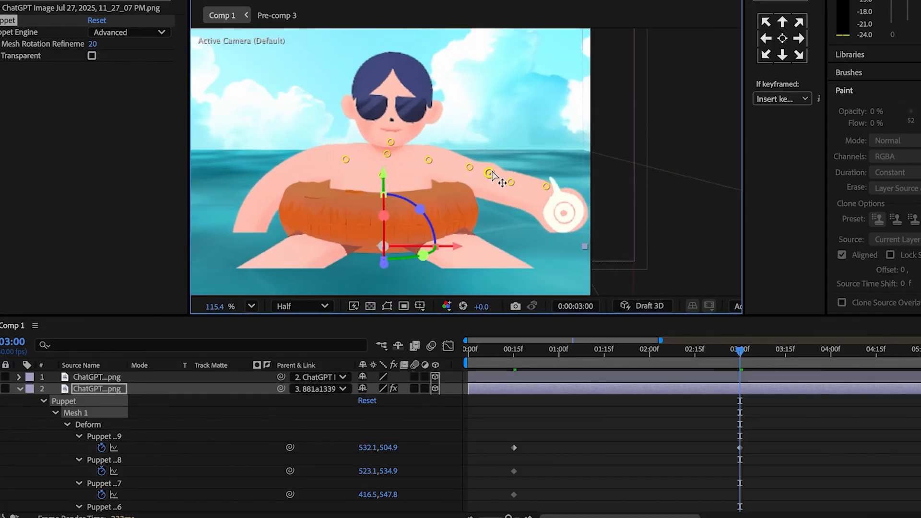
click(408, 159)
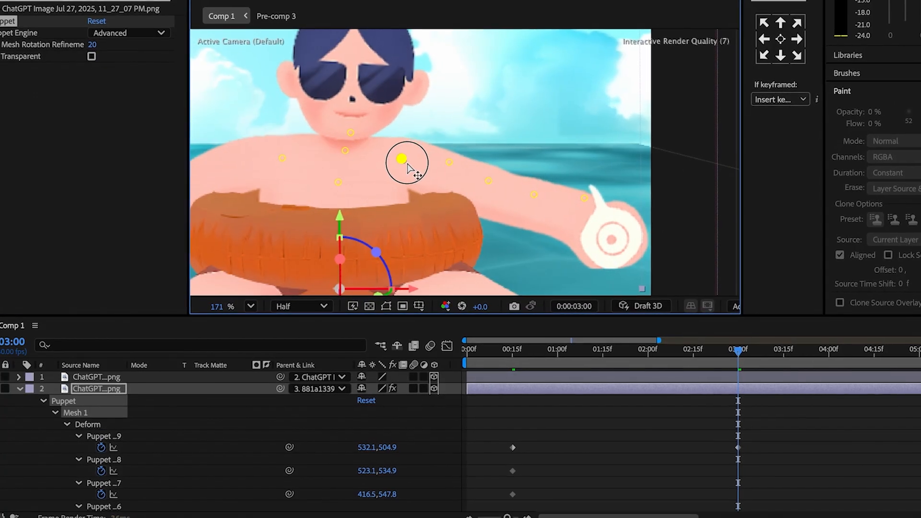
scroll(407, 164, down, 5)
Step: Copy the initial Puppet pin keyframes to 0:00:05:06 so the arm returns to its starting pose
click(637, 278)
drag(758, 354, 920, 370)
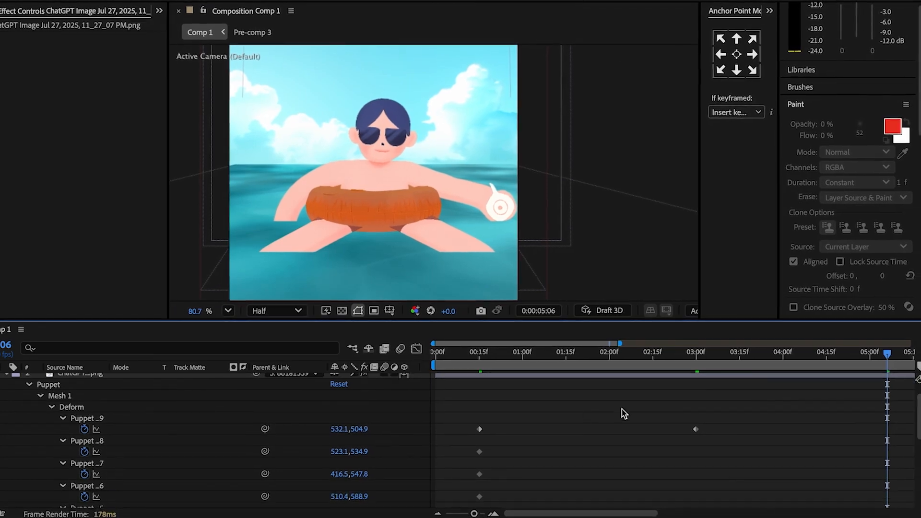
drag(546, 408, 515, 454)
Step: Select all the Puppet pin keyframes and smooth their speed curves in the Graph Editor with longer easing handles
drag(901, 434, 455, 501)
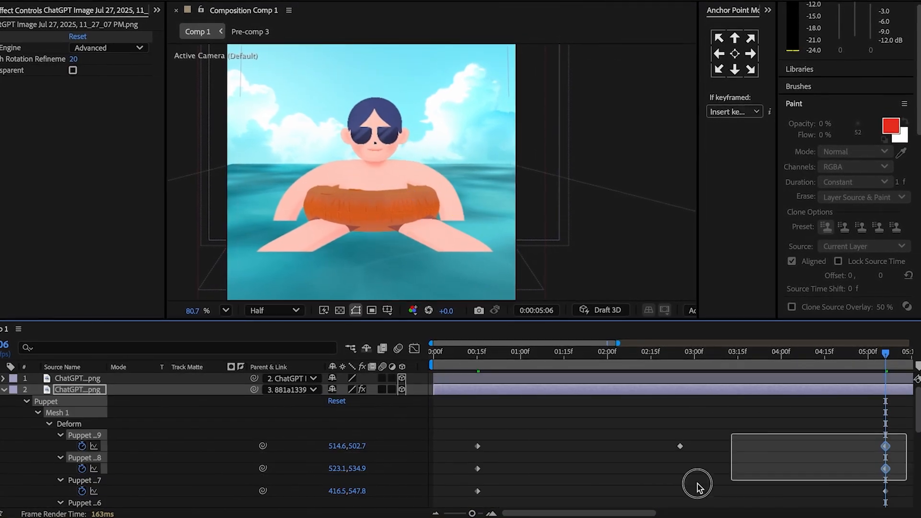
click(416, 349)
click(761, 497)
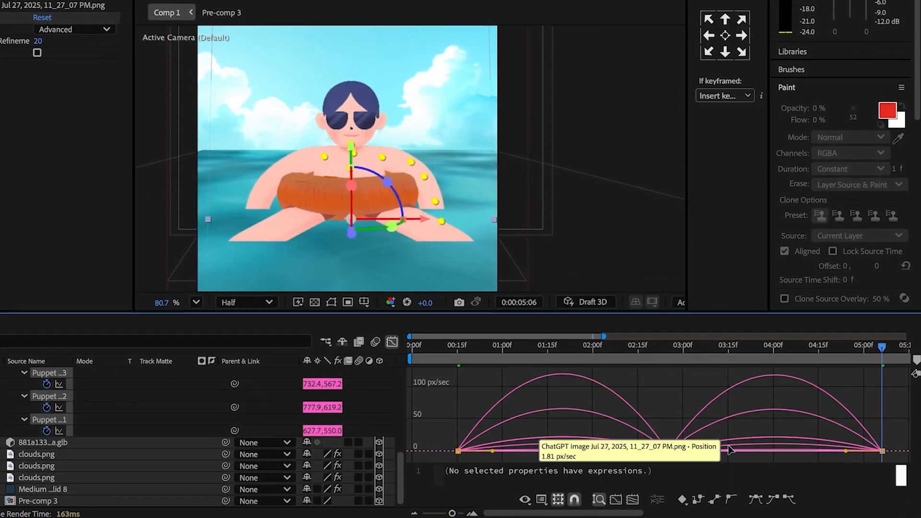
drag(704, 451, 670, 451)
drag(634, 451, 670, 451)
drag(529, 451, 546, 454)
drag(811, 450, 790, 454)
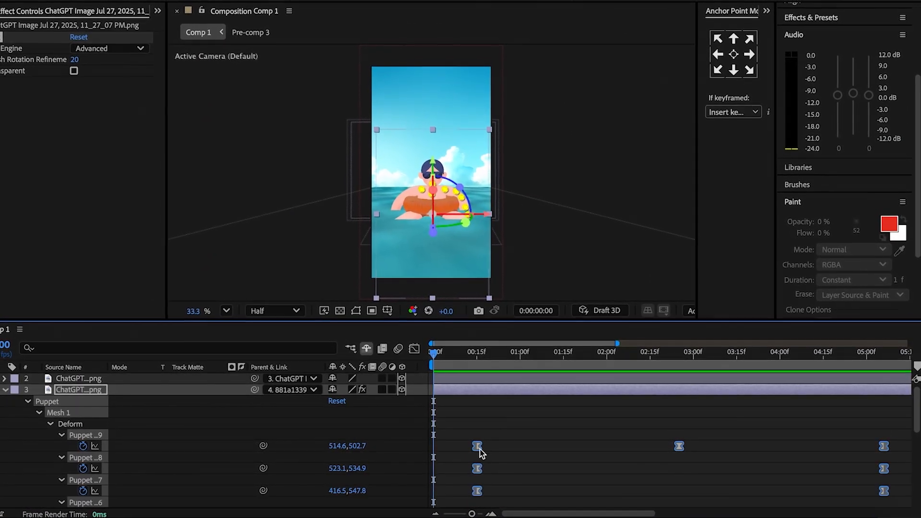
Step: Shift all the Puppet pin keyframes to start at 0:00:00:00, and move the middle set to 0:00:01:15
drag(475, 446, 435, 450)
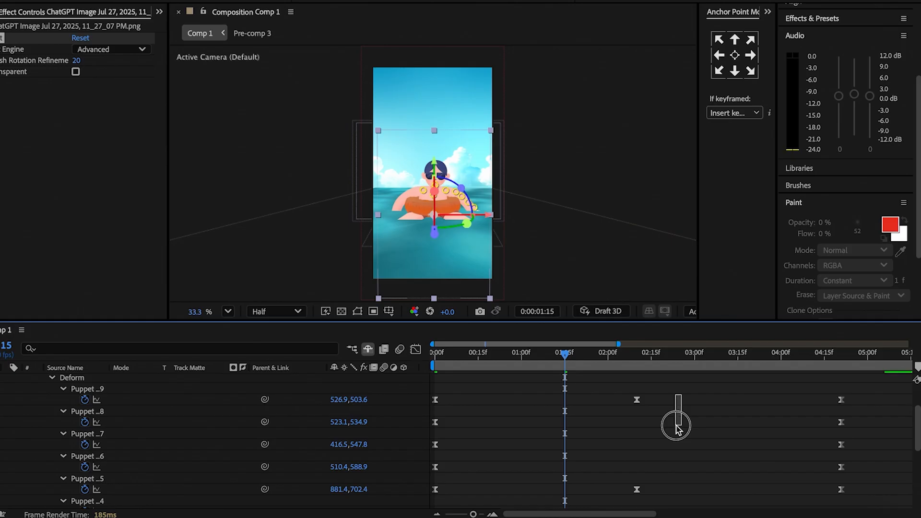
drag(676, 427, 656, 426)
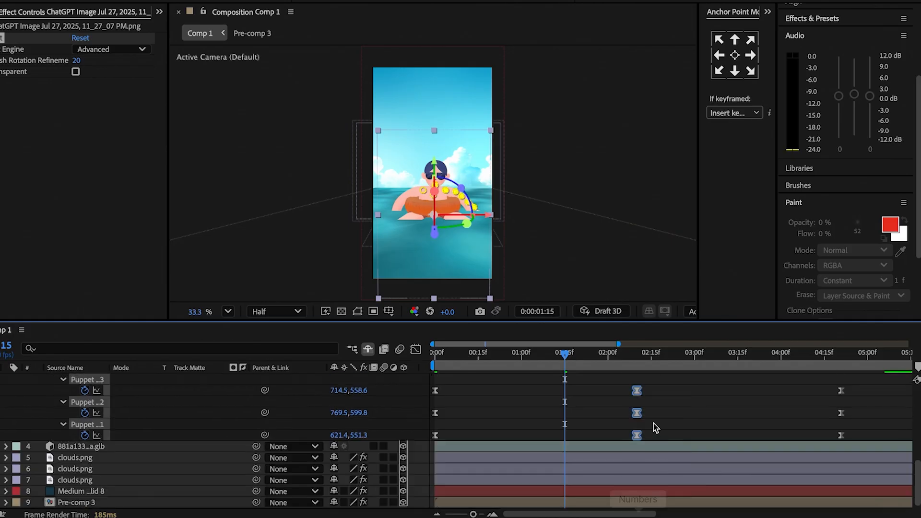
drag(638, 436, 565, 436)
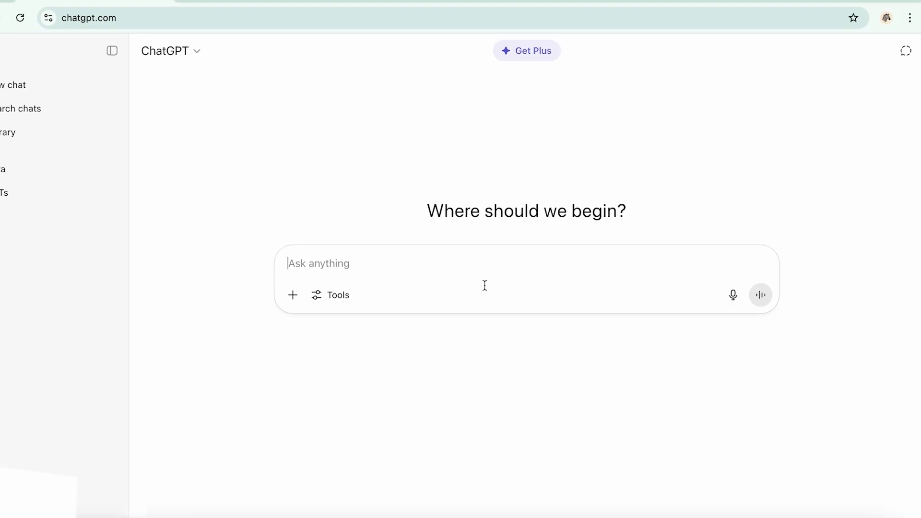
Step: Switch to ChatGPT and submit the prompt "Create an image of the word 'Relax' in a bold cloud-shaped font."
text(Create an image of the word 'Relax' in a bold cloud-shaped font.)
key(Return)
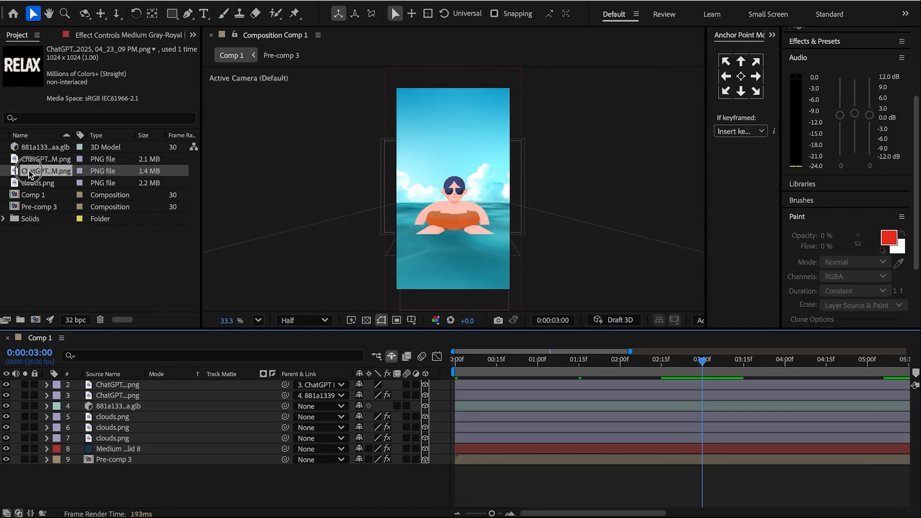
Step: Add the RELAX image to Comp 1 as layer 2, place it in the sky above the head and scale it to 75, 60%
drag(61, 376, 58, 384)
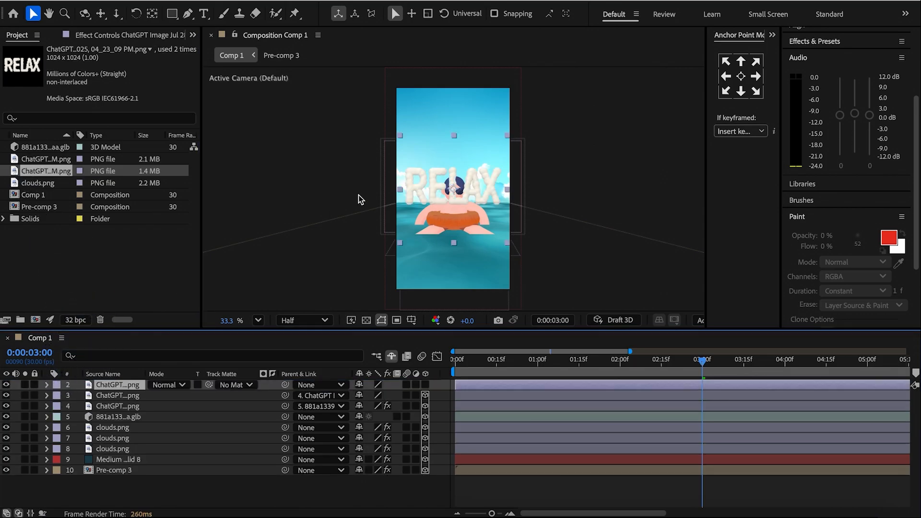
drag(459, 175, 458, 110)
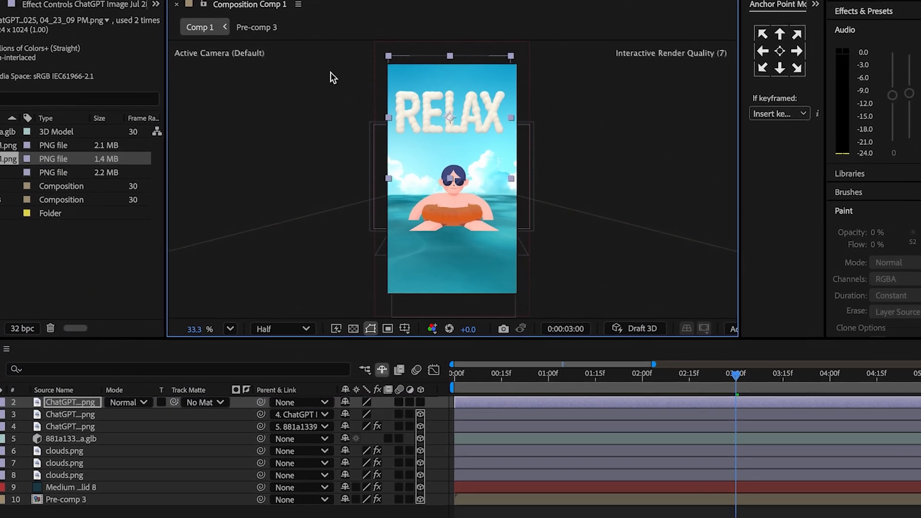
scroll(461, 98, up, 3)
key(s)
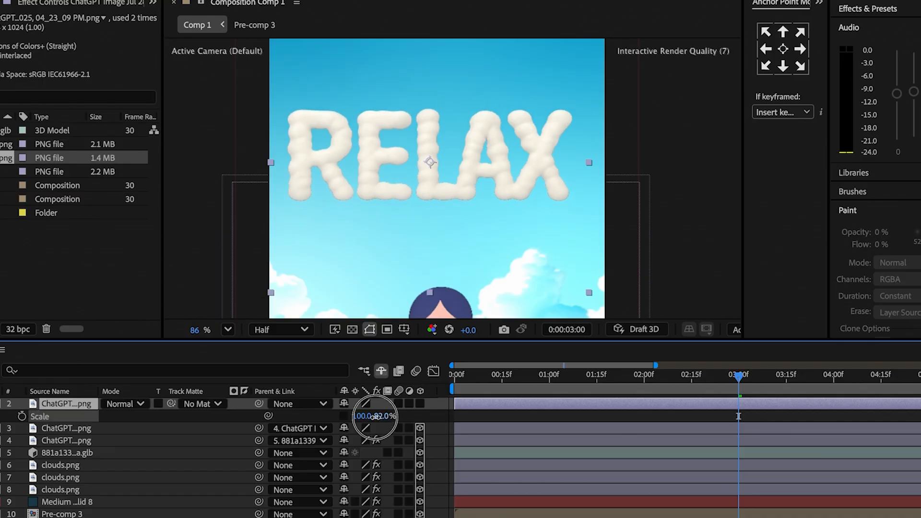
drag(359, 415, 365, 421)
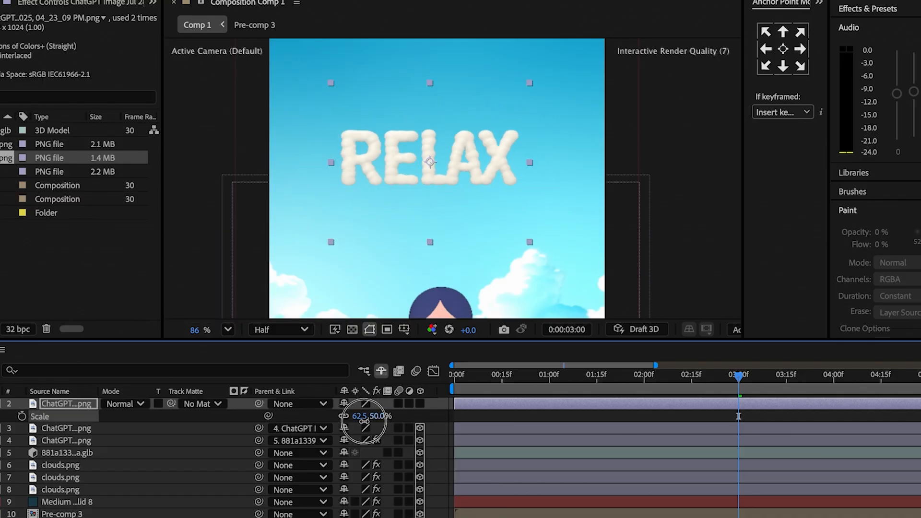
drag(370, 421, 371, 421)
Step: Draw a rectangular mask around the letter R on the RELAX layer
scroll(406, 158, up, 3)
click(129, 7)
drag(216, 78, 359, 227)
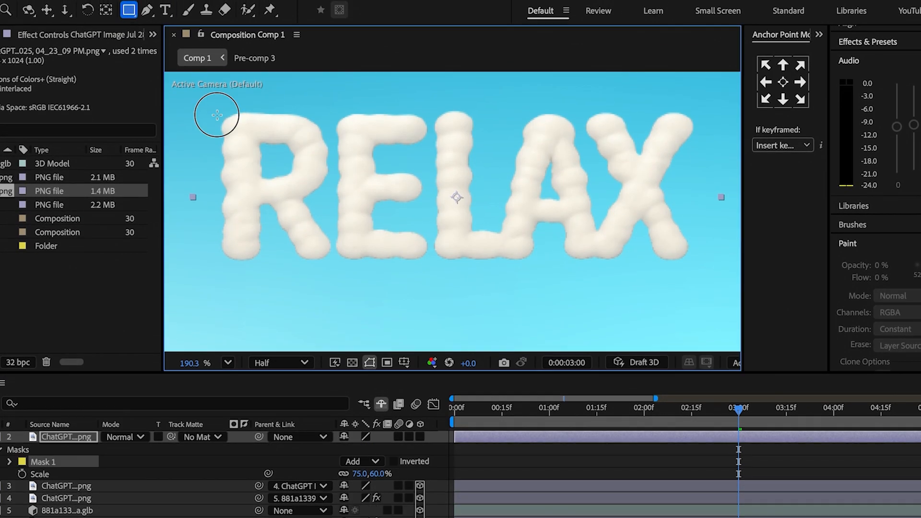
drag(359, 263, 336, 264)
Step: Duplicate the masked R layer, delete the copy's mask and draw a rectangular mask around the letter E
click(77, 439)
key(ctrl+d)
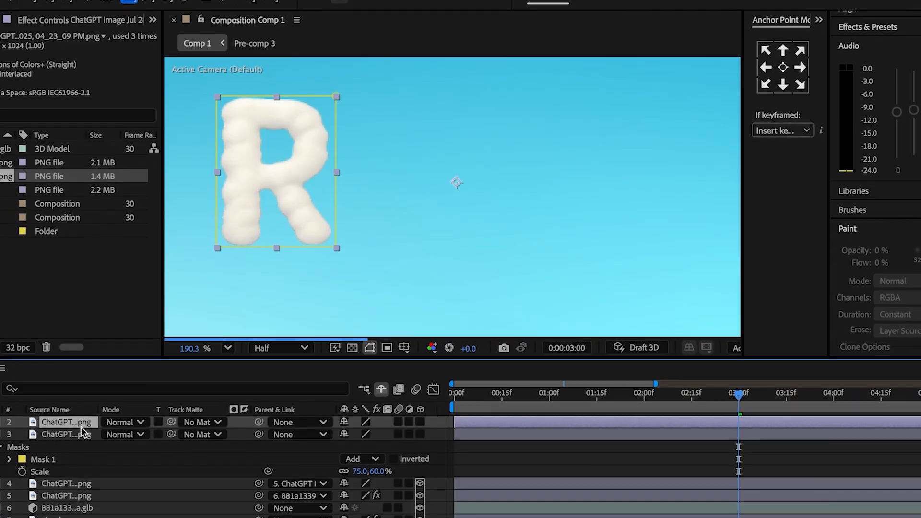
key(m)
click(69, 432)
key(Delete)
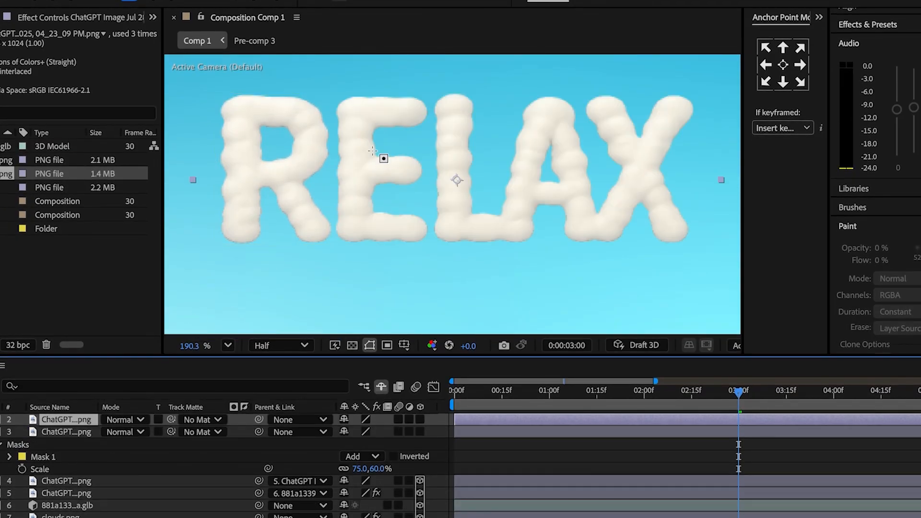
mouse_move(331, 91)
mouse_down()
mouse_move(434, 259)
mouse_move(435, 246)
mouse_up()
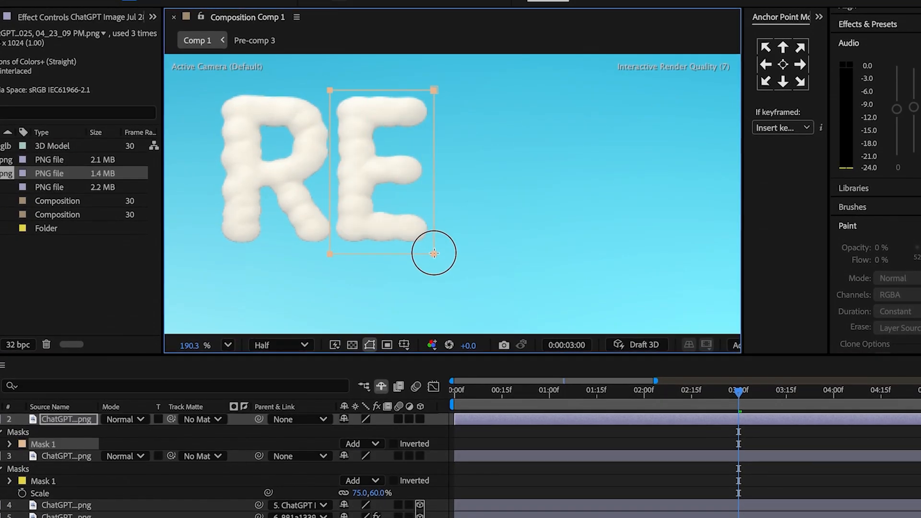
Step: Duplicate the E layer without its mask and trace a Pen tool mask around the letter L on the copy
click(84, 419)
key(ctrl+d)
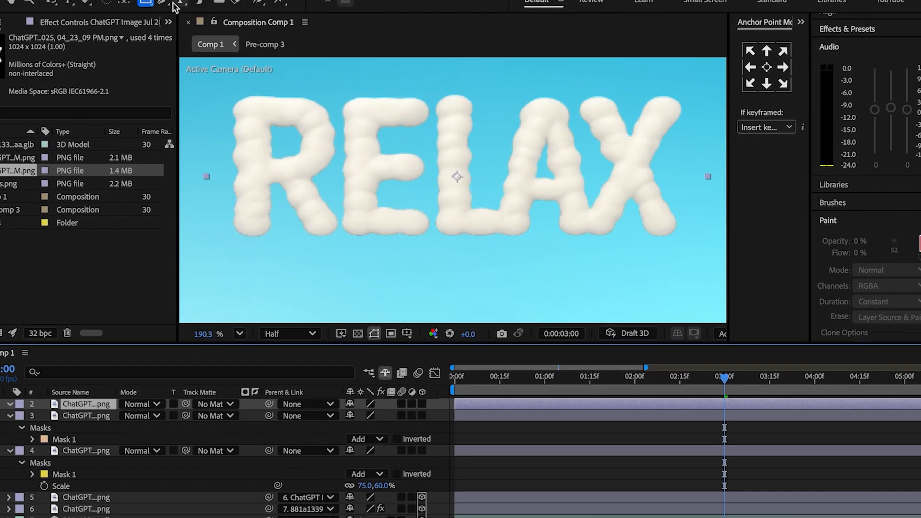
click(164, 3)
click(540, 239)
click(430, 239)
click(434, 88)
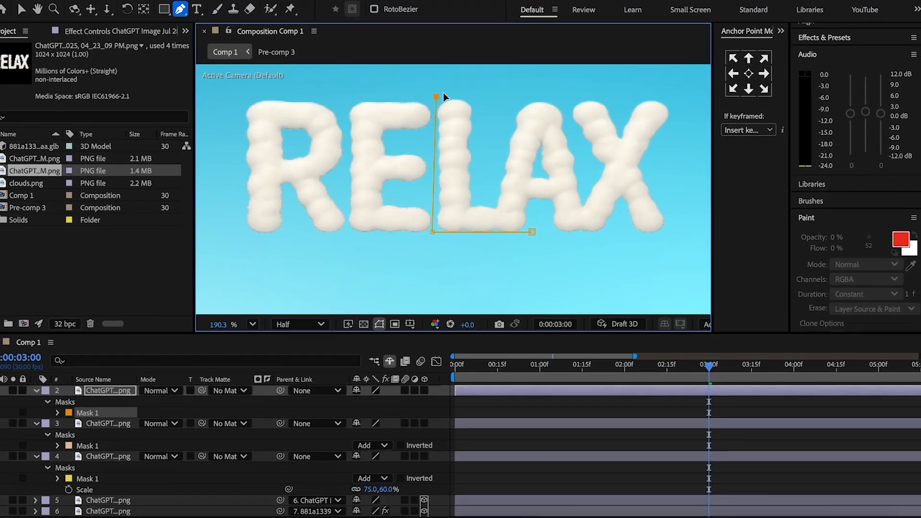
click(480, 81)
click(483, 196)
click(526, 210)
click(530, 231)
Step: Duplicate the L layer, remove the copy's mask and trace a Pen tool mask around the letter A
click(123, 387)
key(ctrl+d)
click(92, 399)
key(Delete)
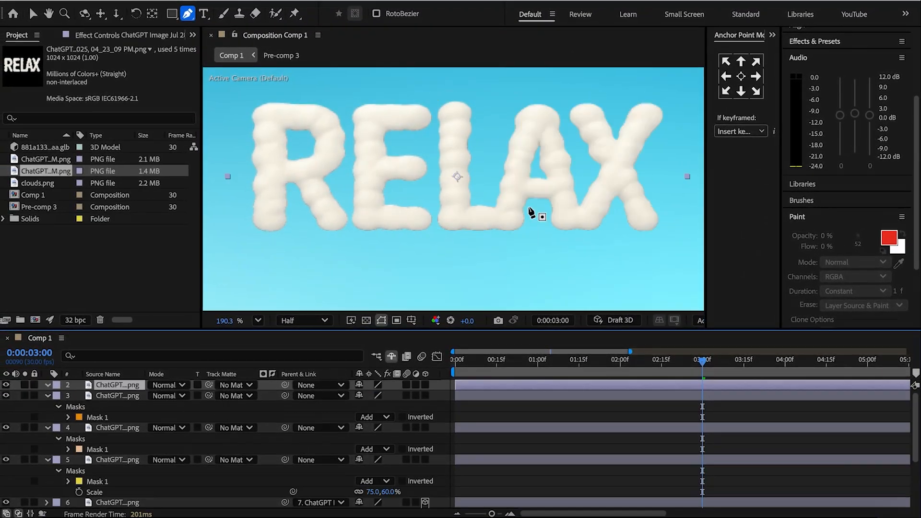
click(494, 231)
click(494, 206)
click(514, 103)
click(553, 90)
click(566, 124)
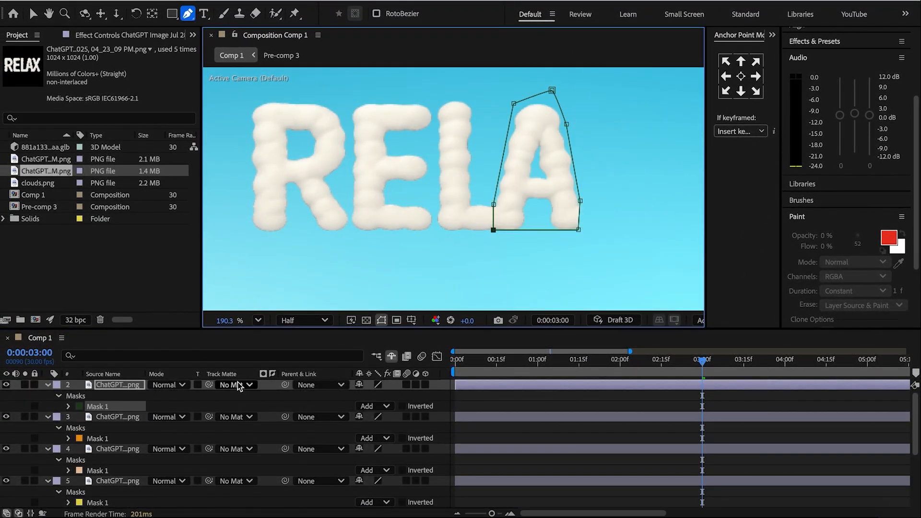
Step: Duplicate the A layer, delete the copy's mask and trace a Pen tool mask around the letter X
click(119, 386)
key(ctrl+d)
key(m)
click(120, 396)
key(Delete)
click(666, 231)
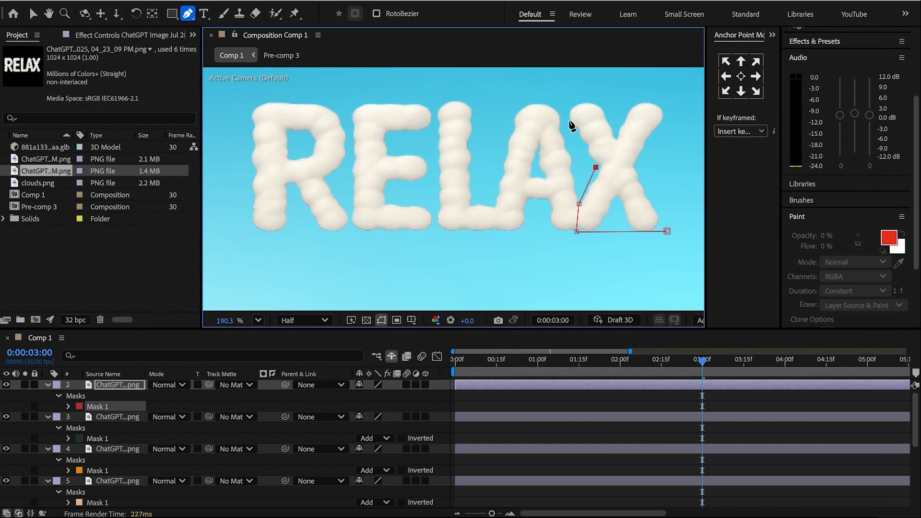
Step: Apply the Warp effect to the X letter layer with the Arc style, Horizontal axis and a Bend of 15
scroll(133, 424, down, 3)
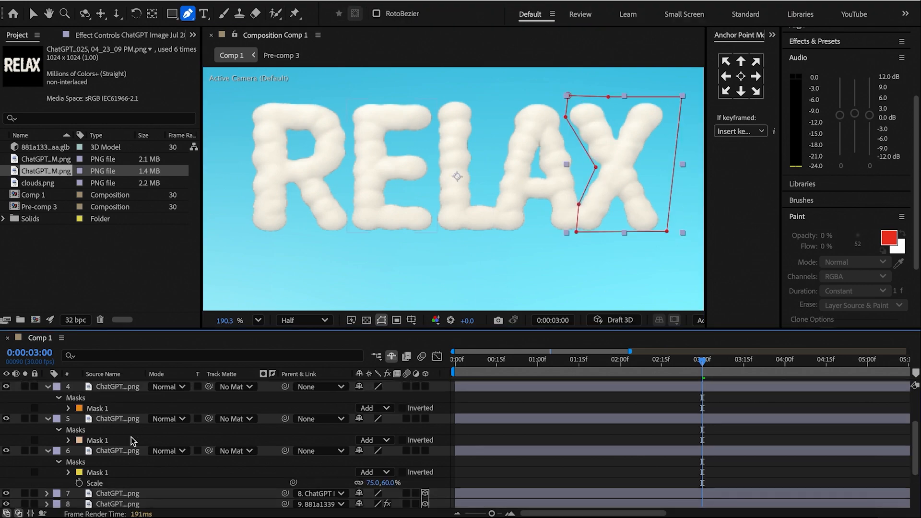
shift+click(126, 450)
click(743, 94)
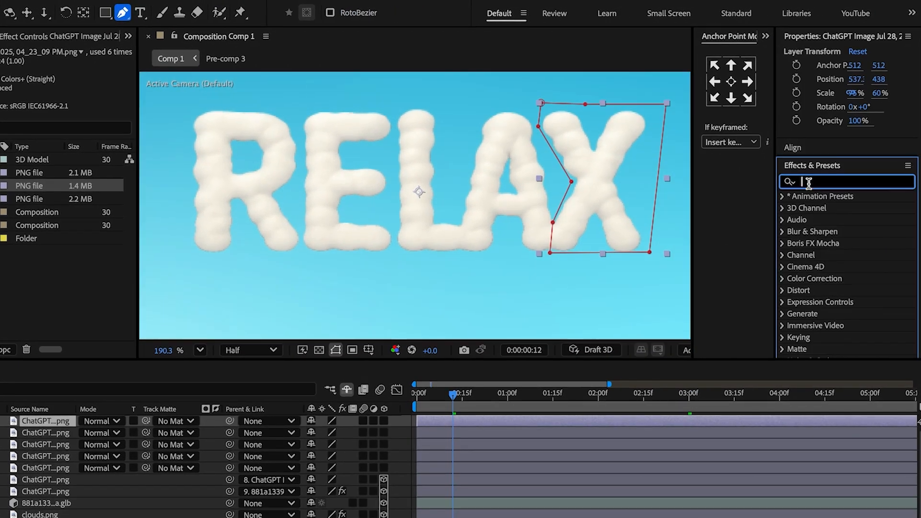
text(warp)
double_click(820, 302)
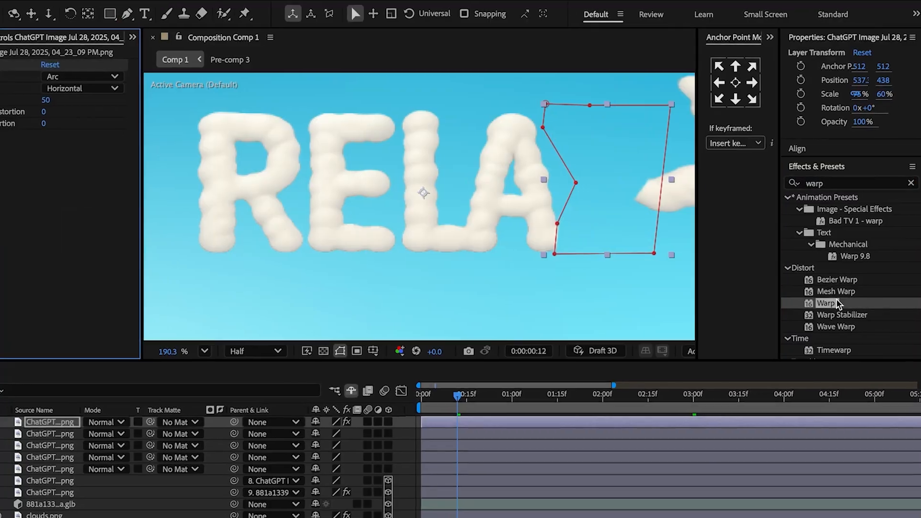
key(v)
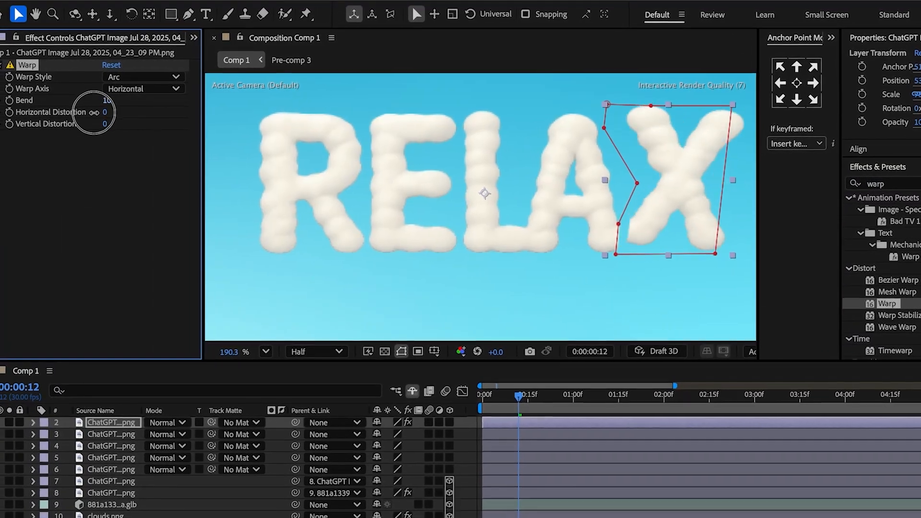
drag(94, 112, 101, 113)
Step: Copy the X layer's Warp effect onto the A, L, E and R letter layers
key(ctrl+c)
click(105, 434)
key(ctrl+v)
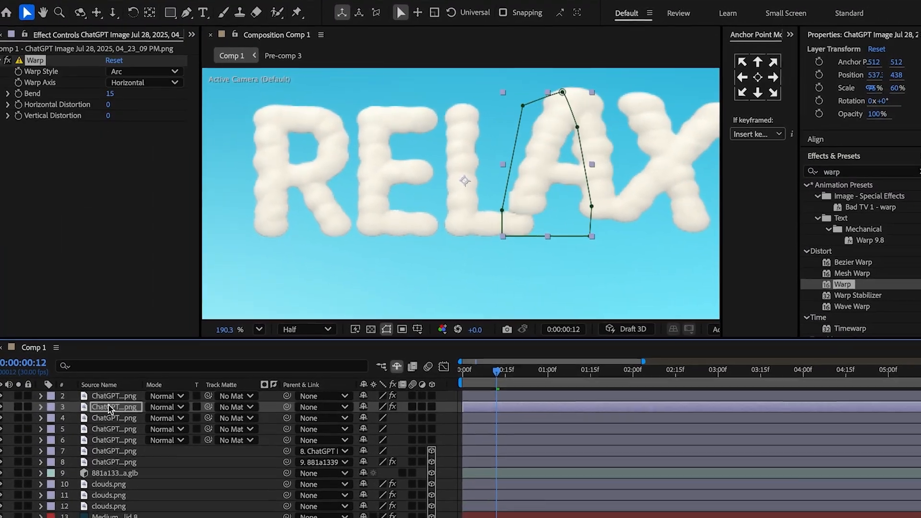
click(115, 418)
key(ctrl+v)
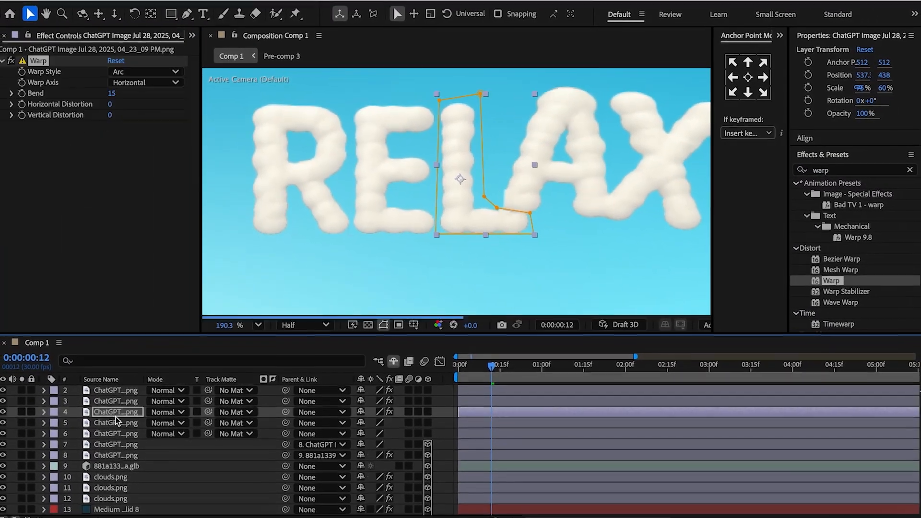
click(119, 429)
key(ctrl+v)
click(119, 440)
key(ctrl+v)
Step: Keyframe Scale on the five letter layers with 75, 60% at 0:00:01:00 and 0% at 0:00:00:23
drag(496, 377, 538, 371)
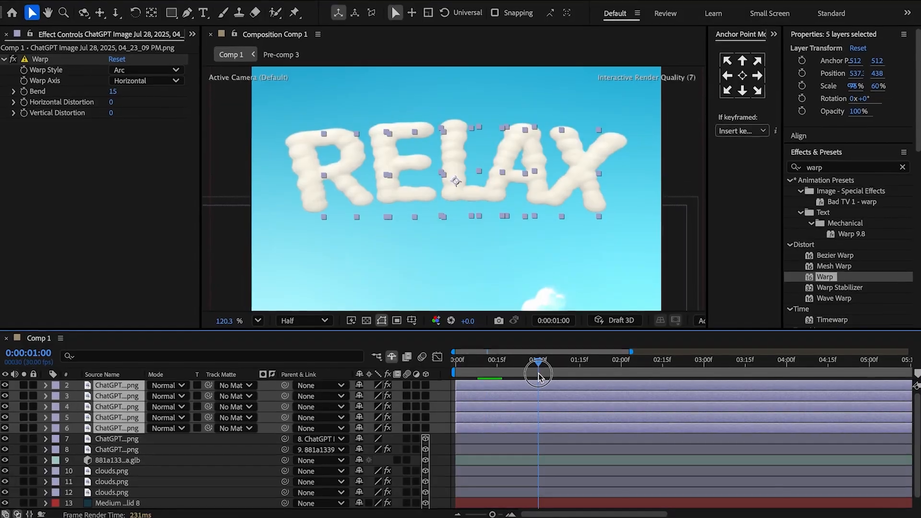
key(s)
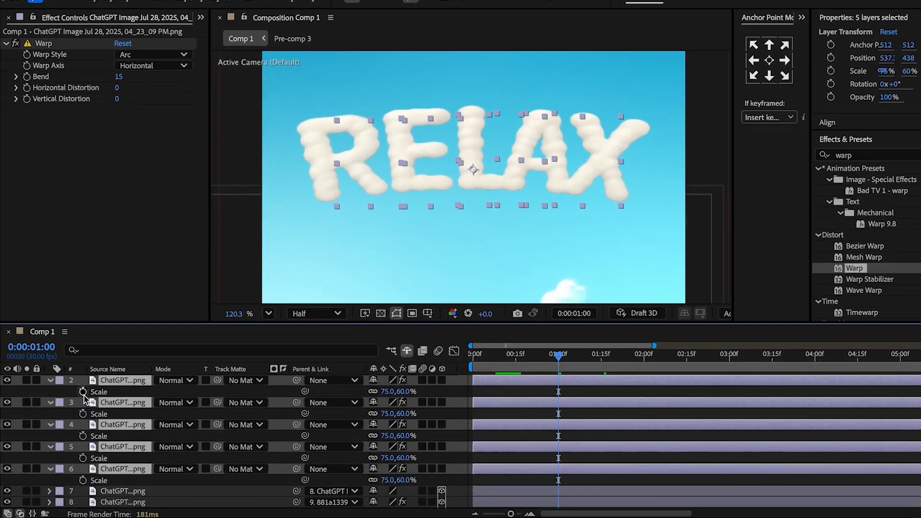
click(82, 391)
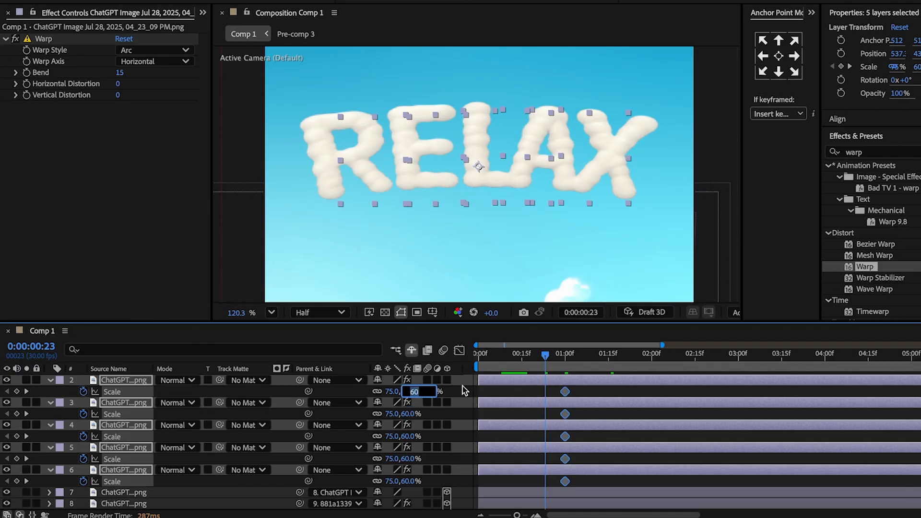
Step: Add the bounce expression with freq 2 and decay 3 to the X layer's Scale, and set its amp to 0.05
alt+click(84, 391)
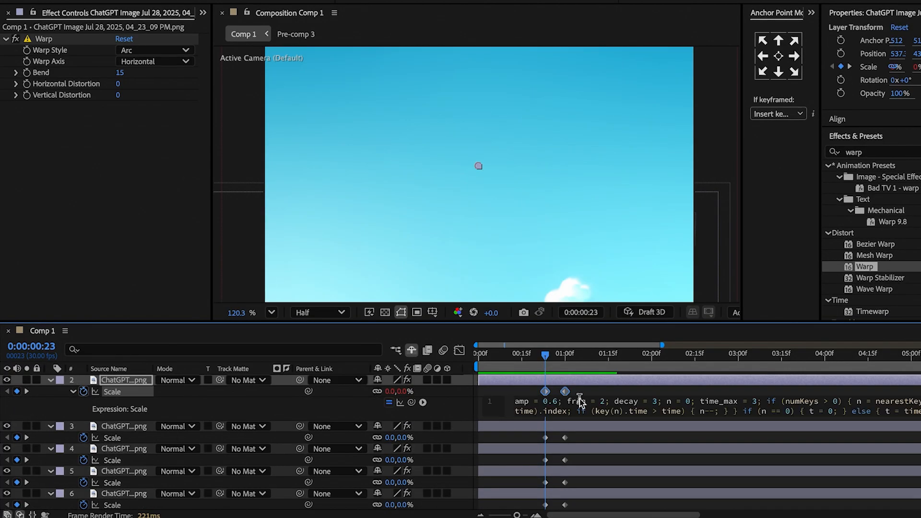
text(05)
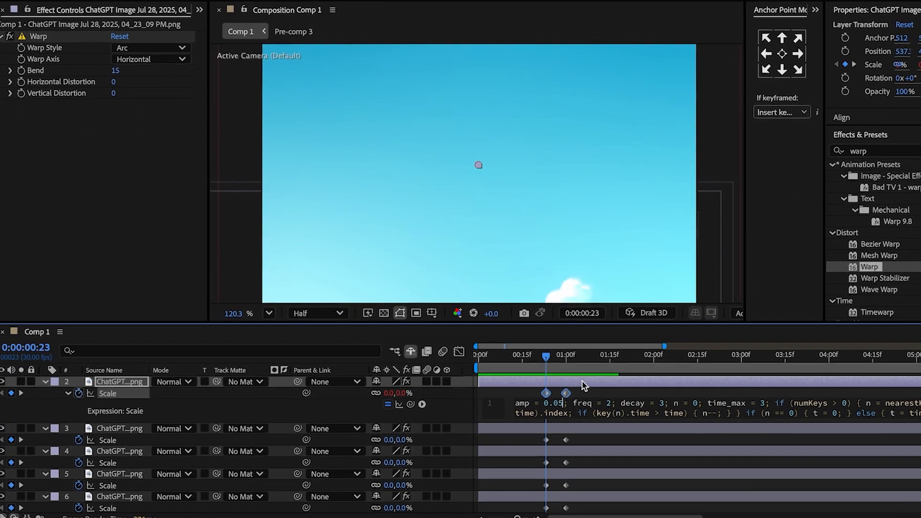
Step: Copy the X layer's Scale bounce expression onto the Scale of the A, L, E and R letter layers
triple_click(582, 415)
click(61, 396)
alt+click(72, 419)
key(ctrl+v)
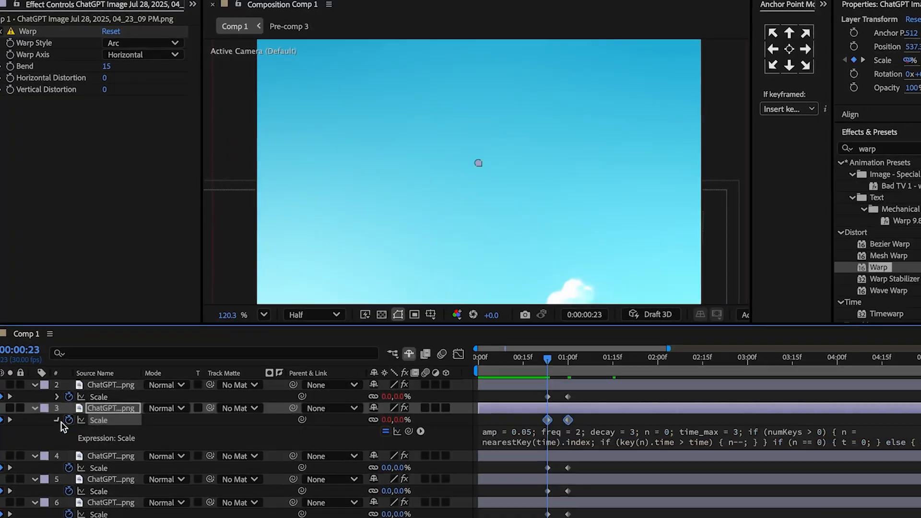
click(61, 419)
alt+click(72, 442)
key(ctrl+v)
click(61, 442)
alt+click(72, 464)
key(ctrl+v)
click(57, 467)
alt+click(67, 492)
key(ctrl+v)
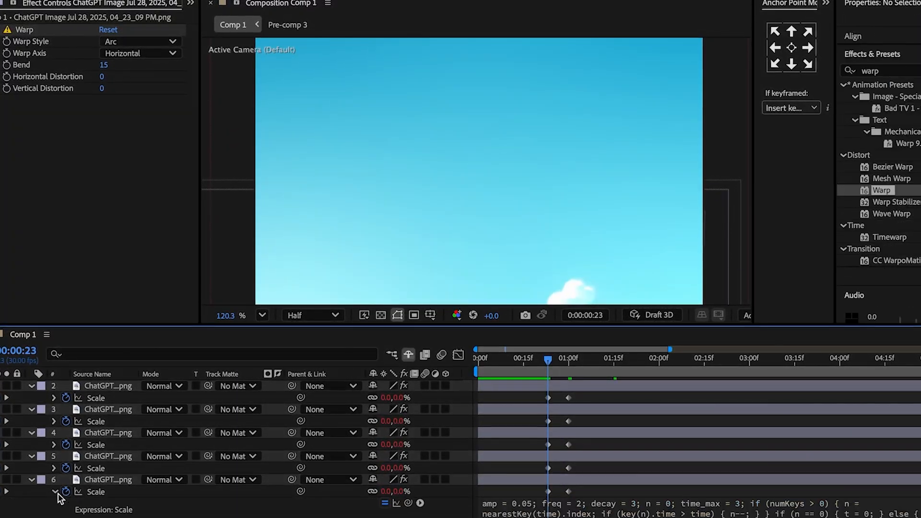
click(56, 491)
Step: Stagger the E, L, A and X letter layers two frames apart after the R layer and preview the pop-in
key(Page_Down)
key(Page_Down)
drag(562, 455, 582, 411)
click(559, 359)
click(566, 373)
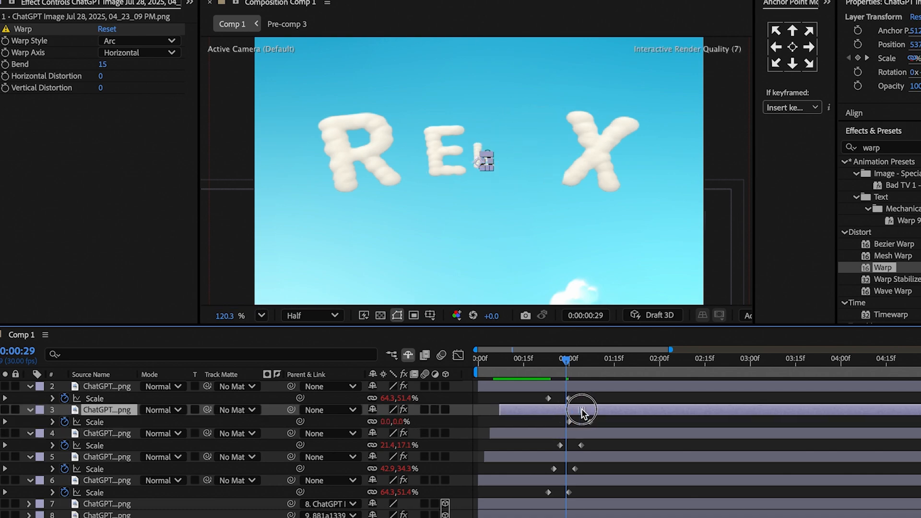
drag(569, 361, 605, 386)
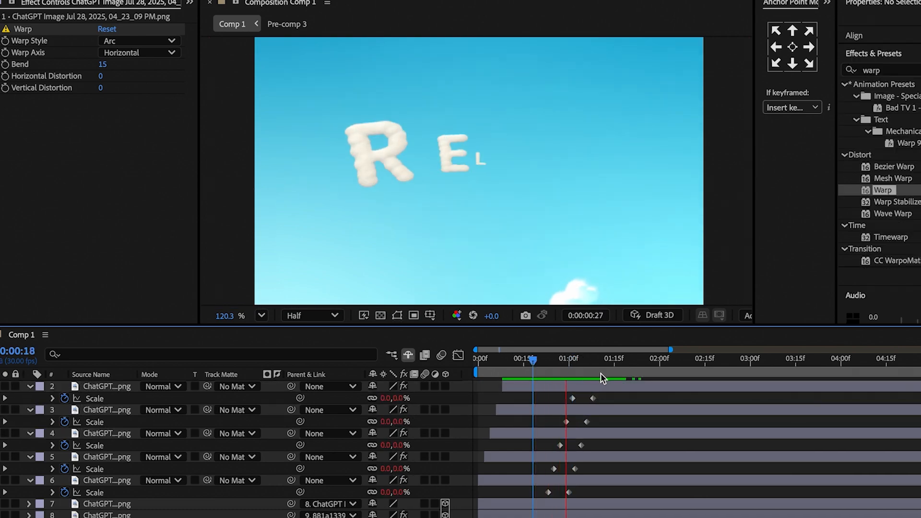
key(u)
key(space)
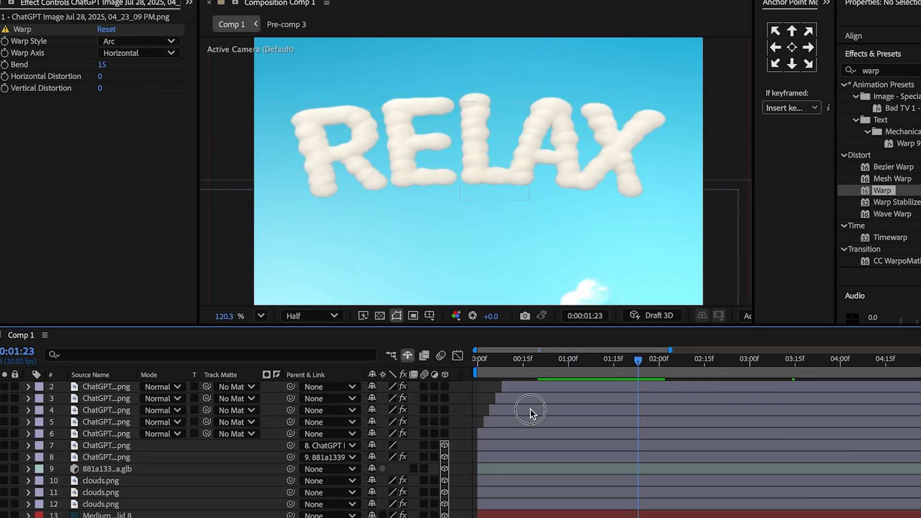
Step: Apply a Gradient Ramp to the L layer from light blue at 525.7,224.7 to white at 562.5,703.5, blended 65% with the original
click(531, 410)
click(875, 70)
double_click(832, 78)
text(ramp)
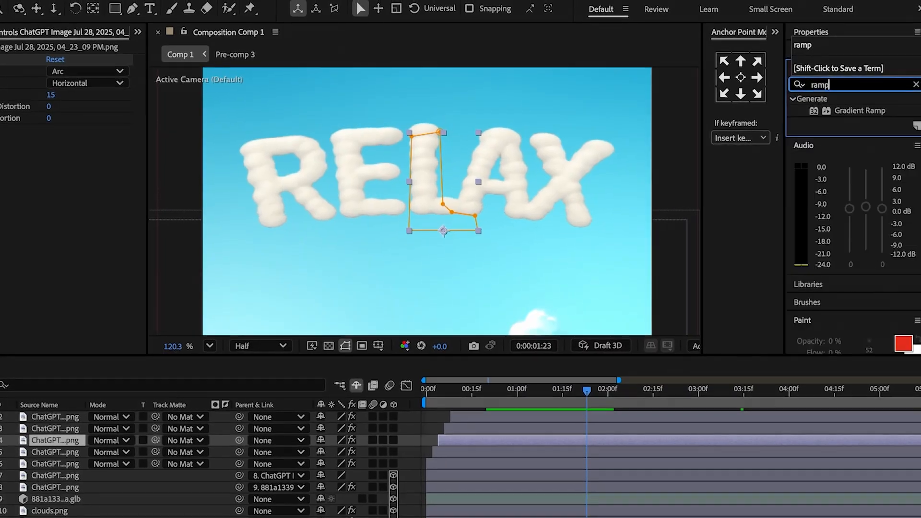
double_click(857, 102)
click(54, 143)
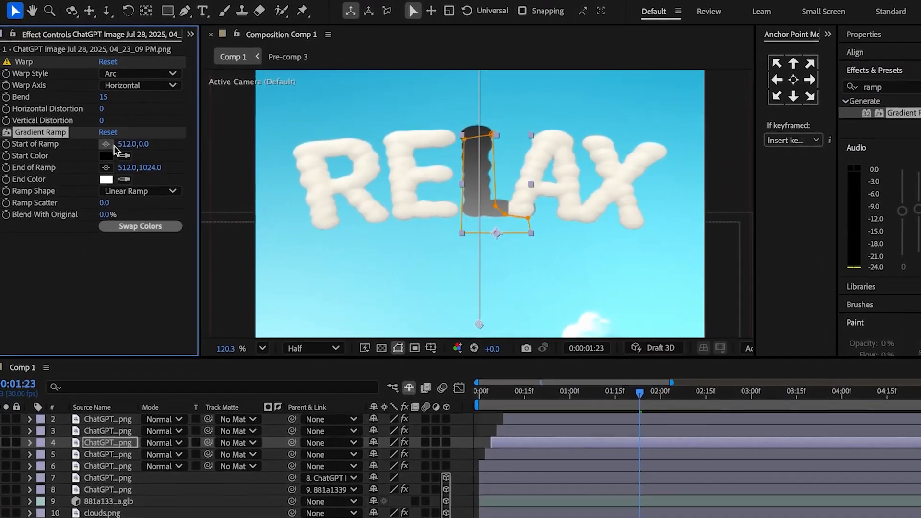
click(430, 120)
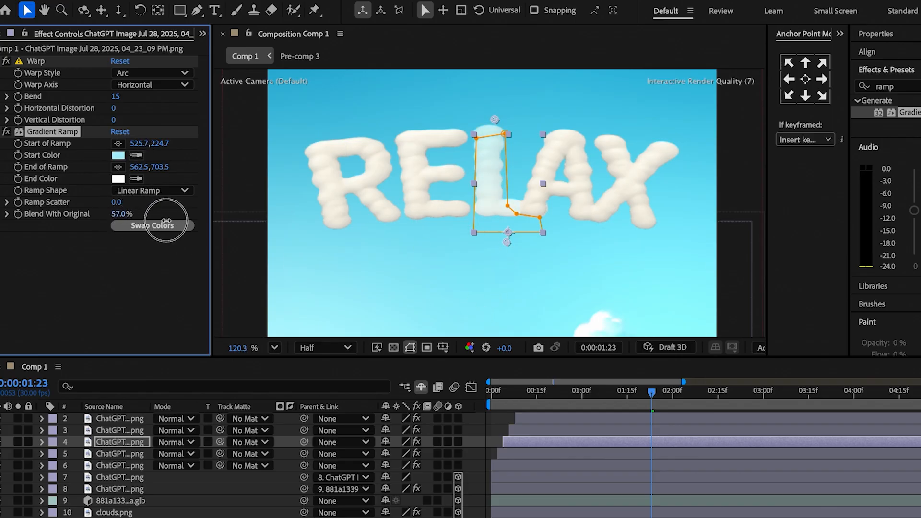
Step: Add a Glow effect to the L layer using A & B Colors in white, with Glow Radius 59 and Glow Intensity 0.2
click(886, 86)
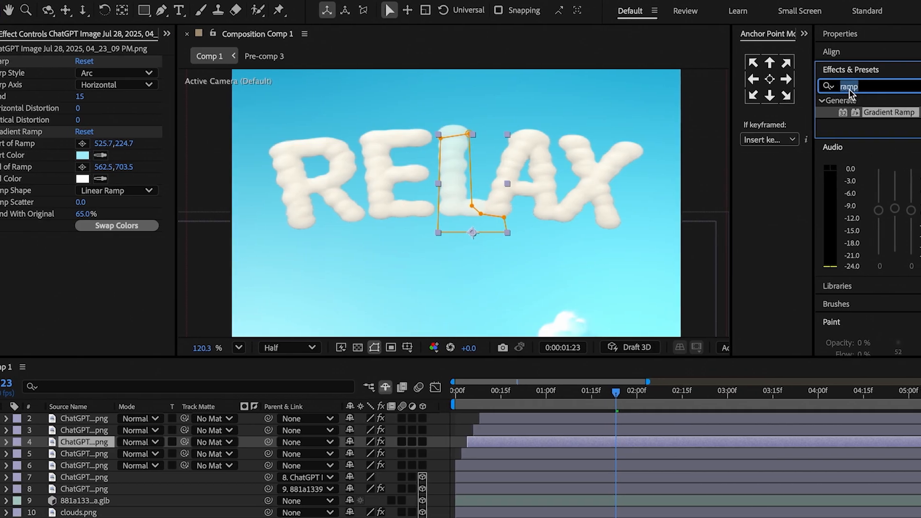
text(glow)
click(871, 171)
double_click(876, 170)
click(114, 238)
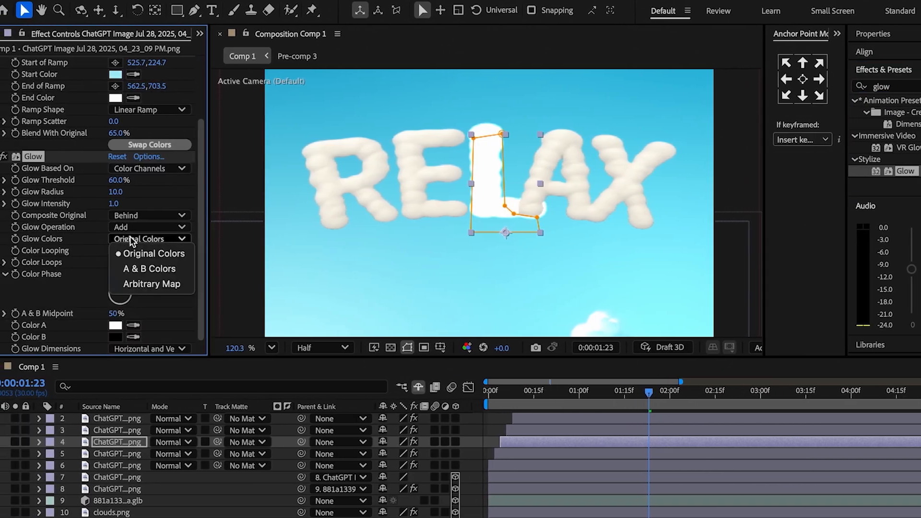
click(135, 337)
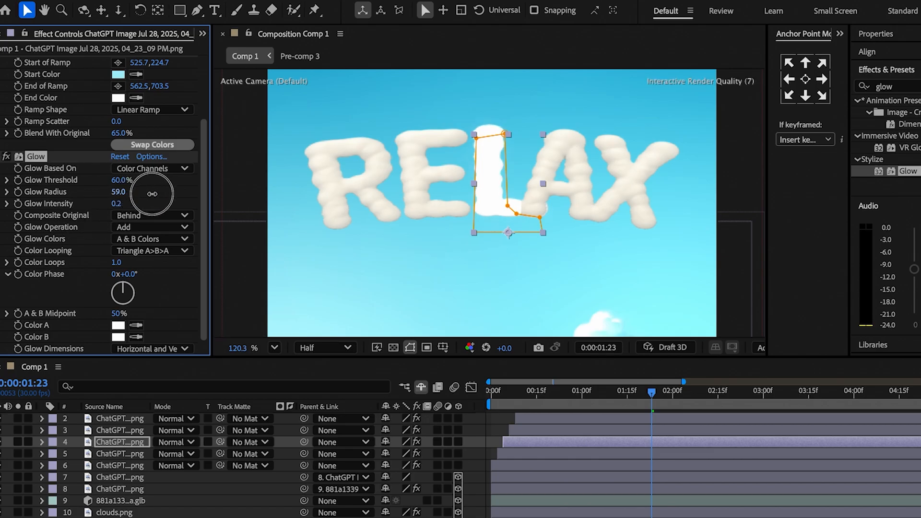
Step: Copy the L layer's Gradient Ramp and Glow effects onto the A, X, E and R letter layers
scroll(144, 196, up, 3)
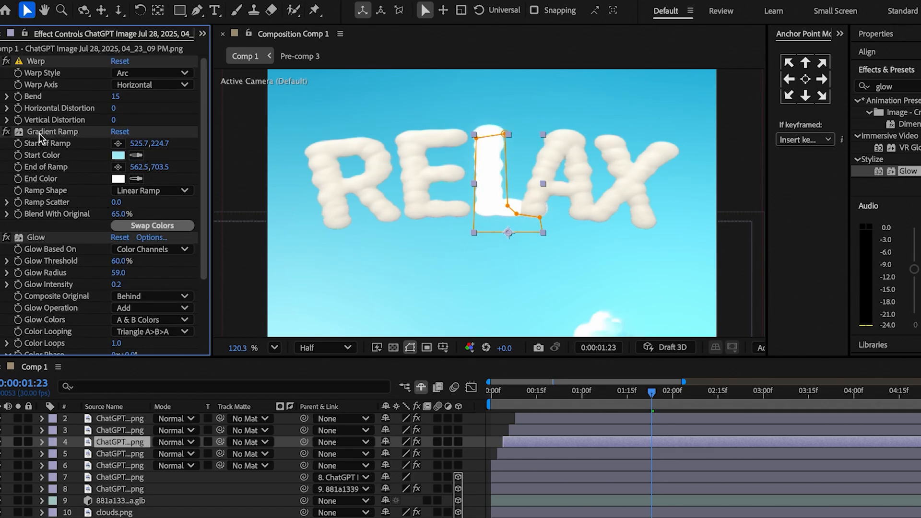
click(40, 132)
ctrl+click(37, 237)
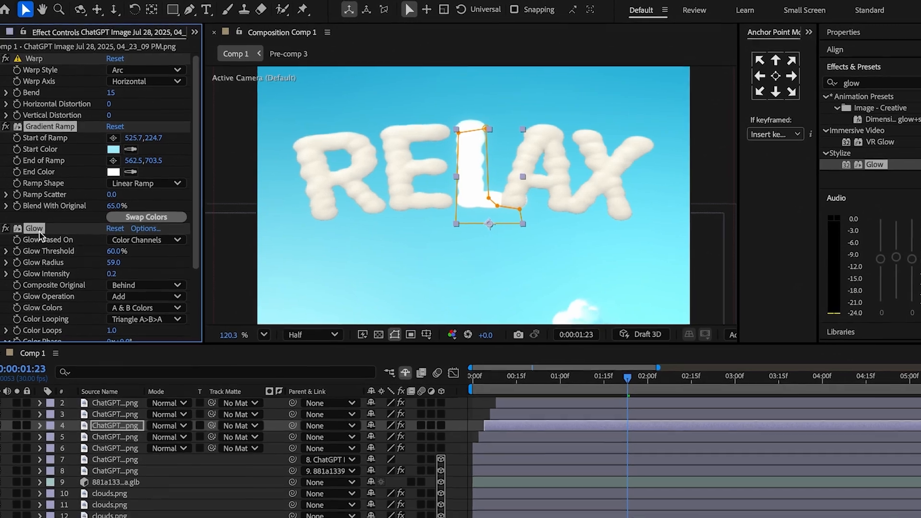
click(118, 416)
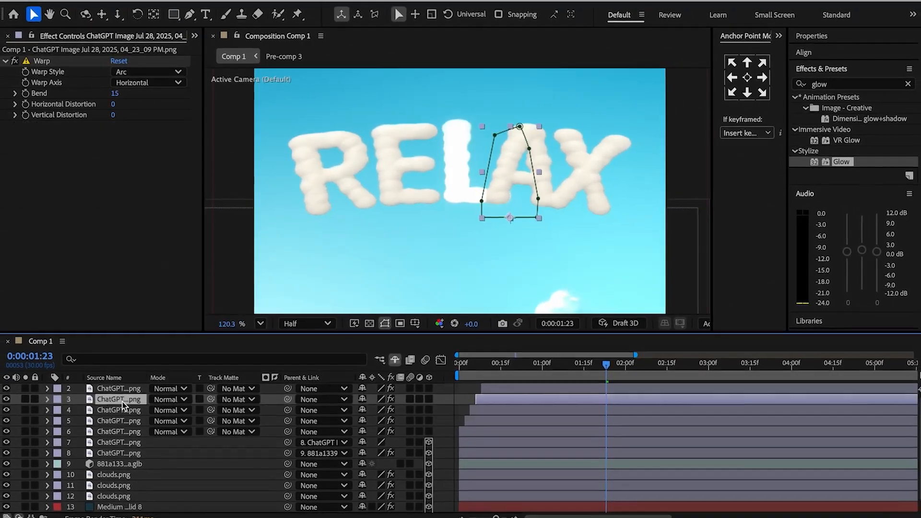
key(ctrl+v)
click(120, 389)
key(ctrl+v)
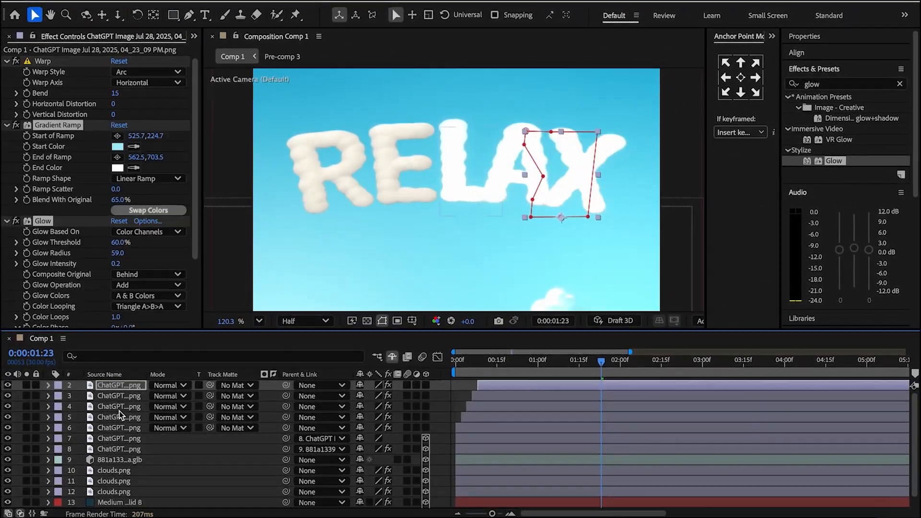
click(120, 416)
key(ctrl+v)
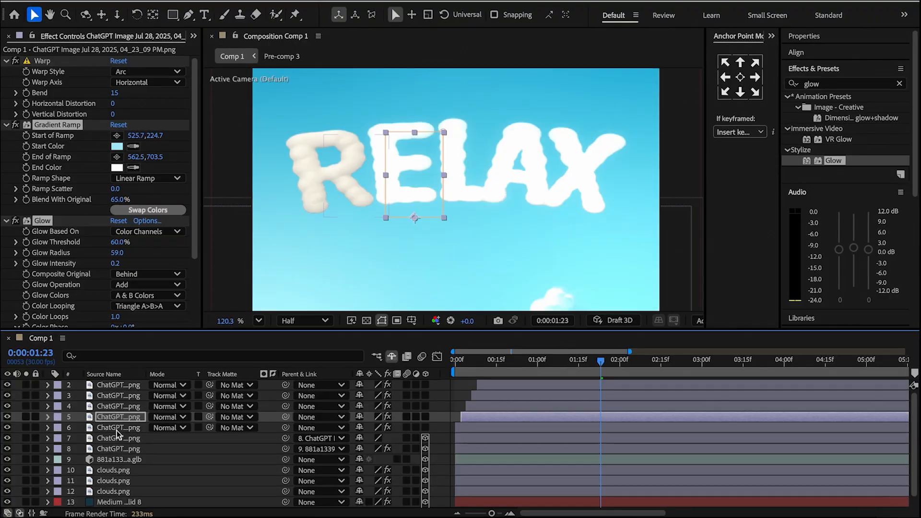
click(117, 428)
key(ctrl+v)
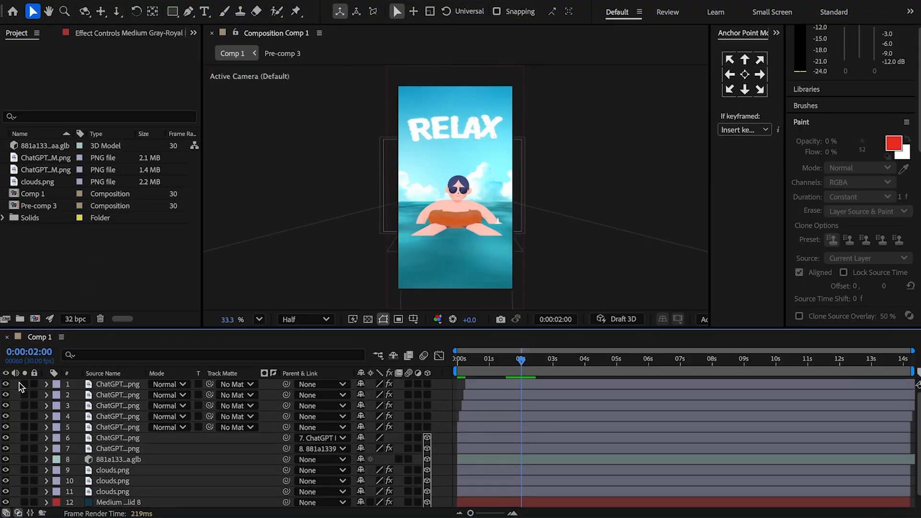
Step: Create a One-Node Camera named Camera 1 with the Custom preset in Comp 1
right_click(20, 383)
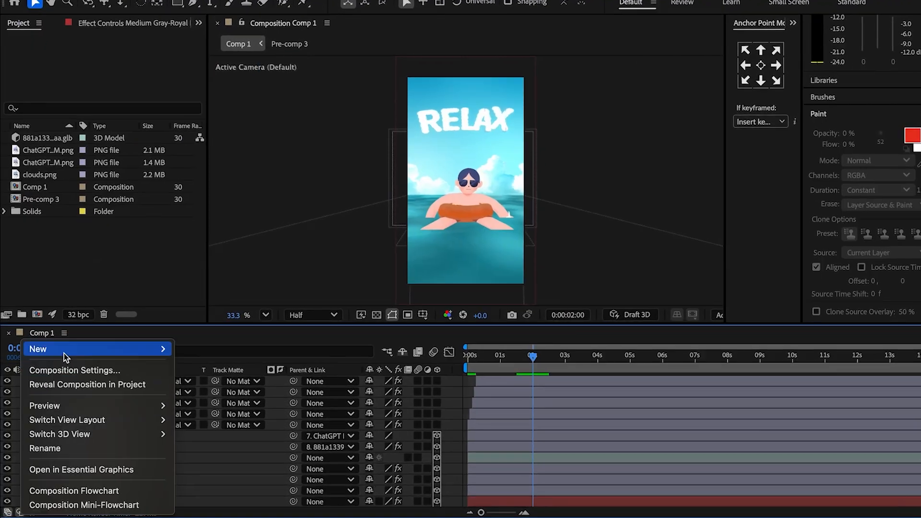
mouse_move(64, 347)
click(208, 412)
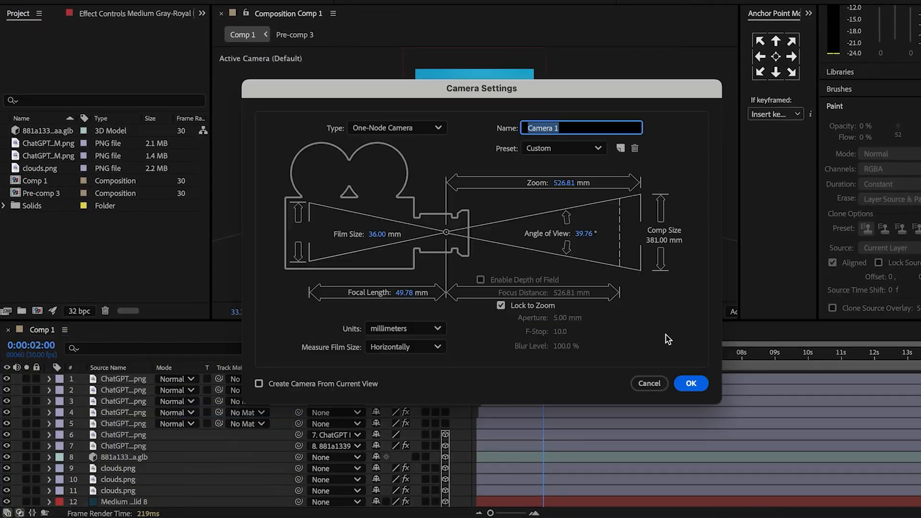
click(695, 382)
Step: Keyframe Camera 1's Position with 540, 960, -1493.3 at 0:00:02:08 and 540, 460, -1493.3 at 0:00:05:00
click(544, 362)
key(p)
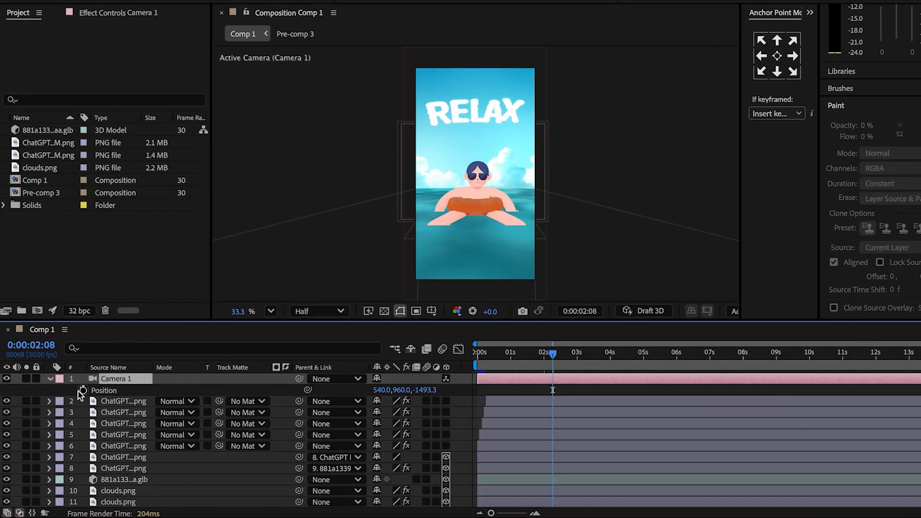
click(644, 357)
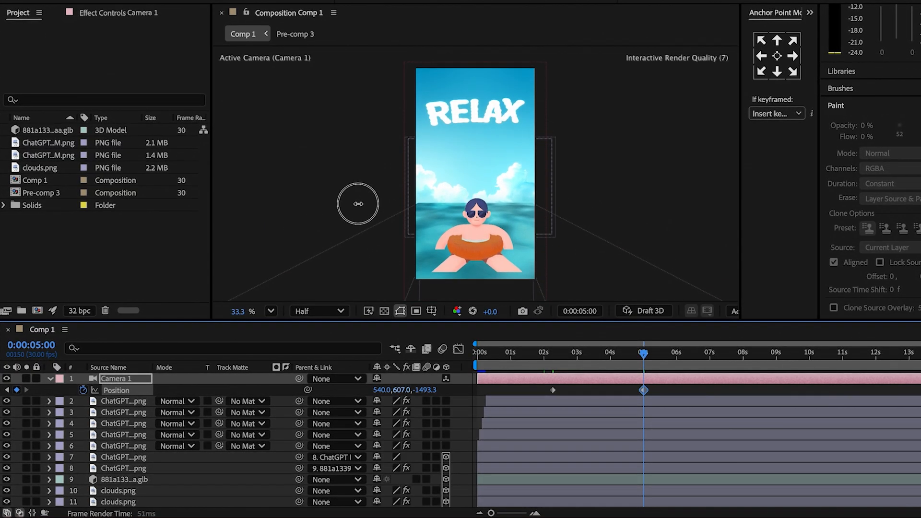
drag(327, 168, 305, 165)
Step: Easy-ease Camera 1's two Position keyframes with a reshaped speed curve, and move the end keyframe earlier in time
drag(539, 386, 671, 390)
click(458, 349)
key(F9)
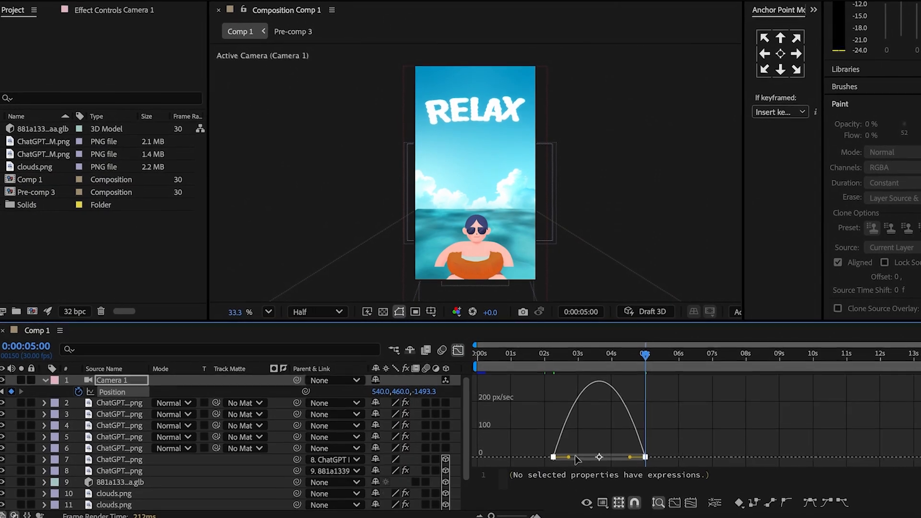
drag(577, 460, 667, 460)
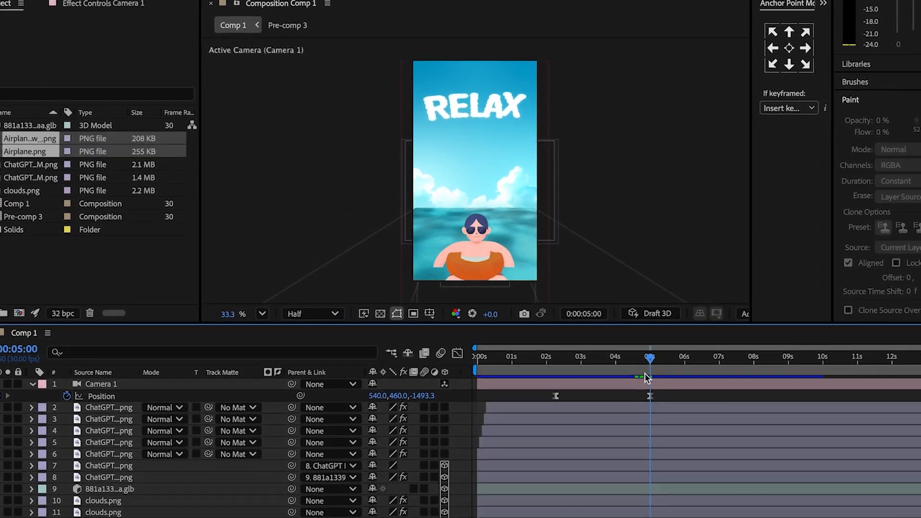
drag(644, 365, 634, 364)
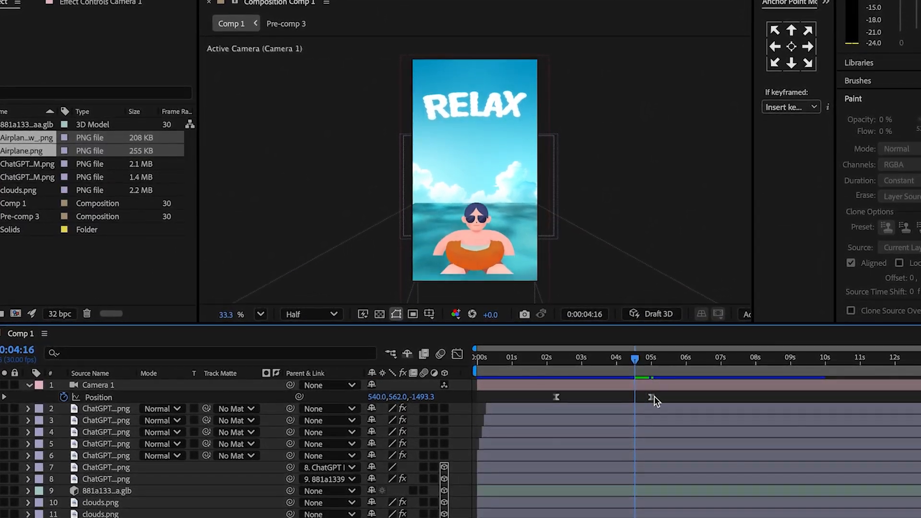
drag(651, 396, 627, 397)
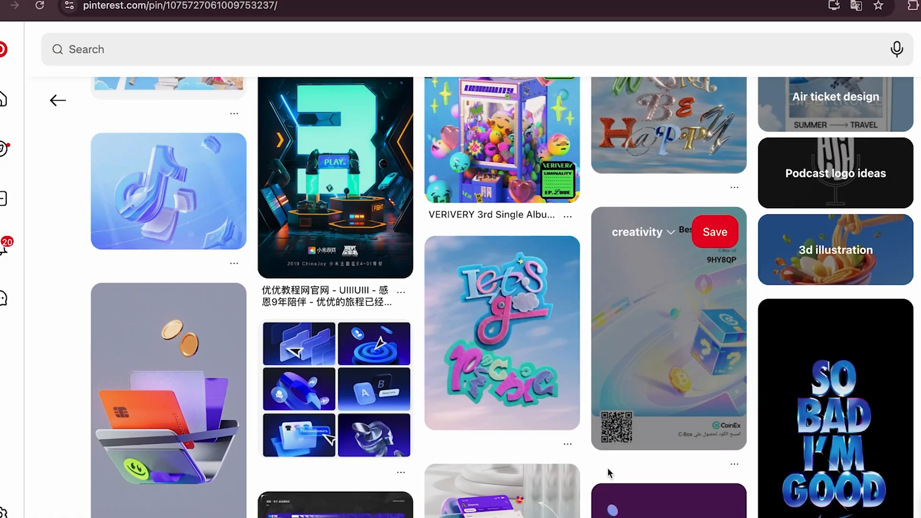
scroll(557, 460, up, 15)
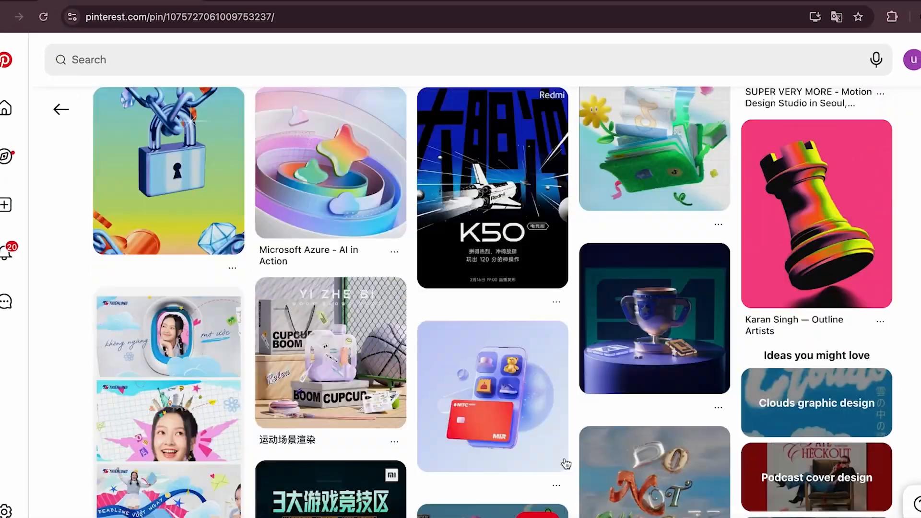
Step: Download the image from the $500 giveaway airplane pin
scroll(557, 460, up, 10)
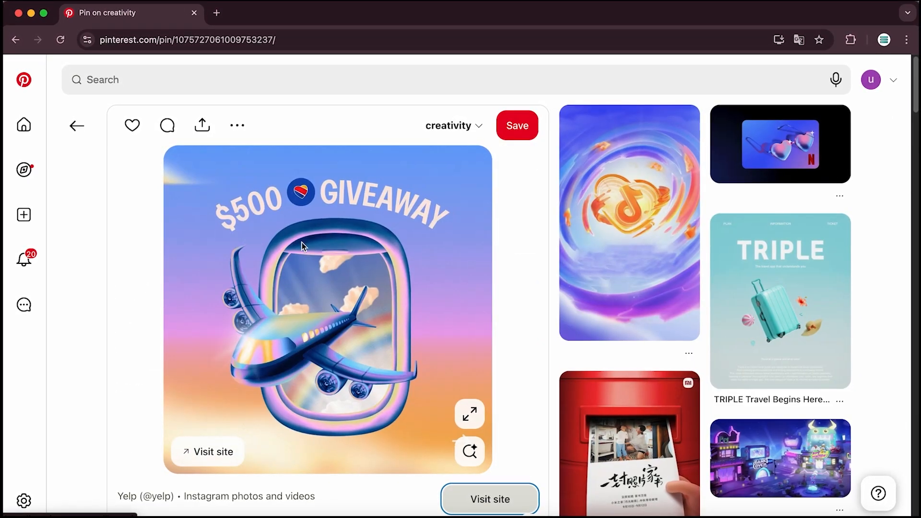
click(249, 126)
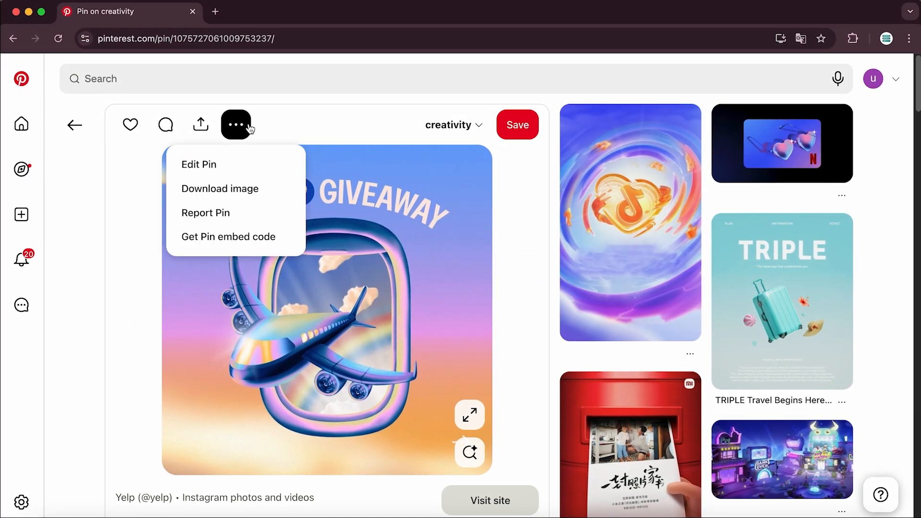
click(249, 188)
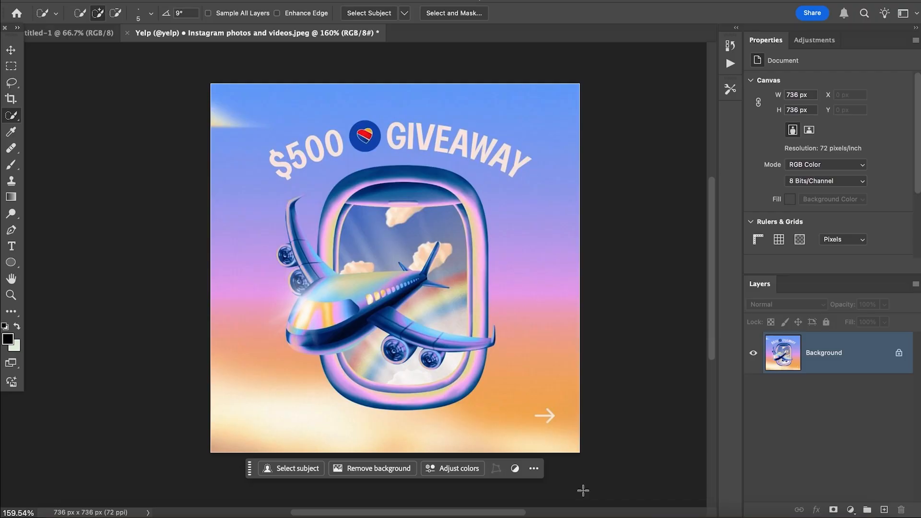
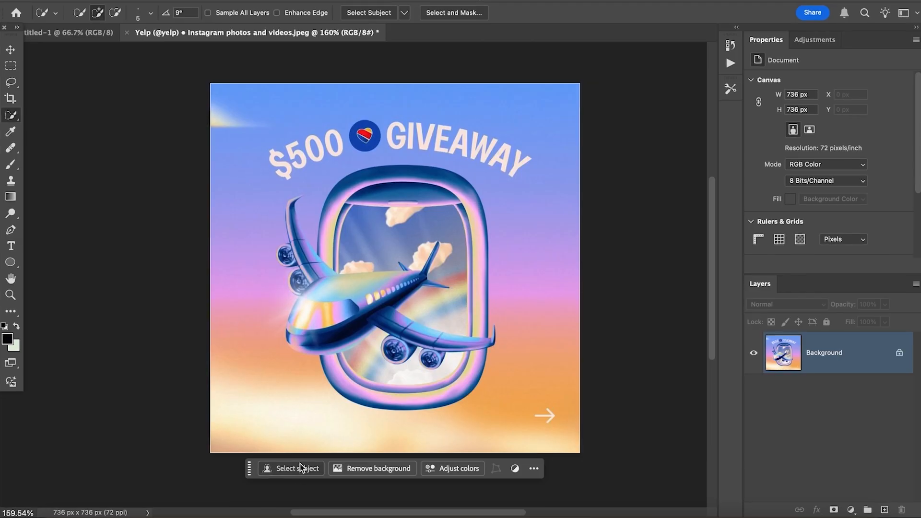
Step: Switch to Photoshop, select the airplane and window as the subject, copy them to a new layer, and hide the Background layer
click(300, 466)
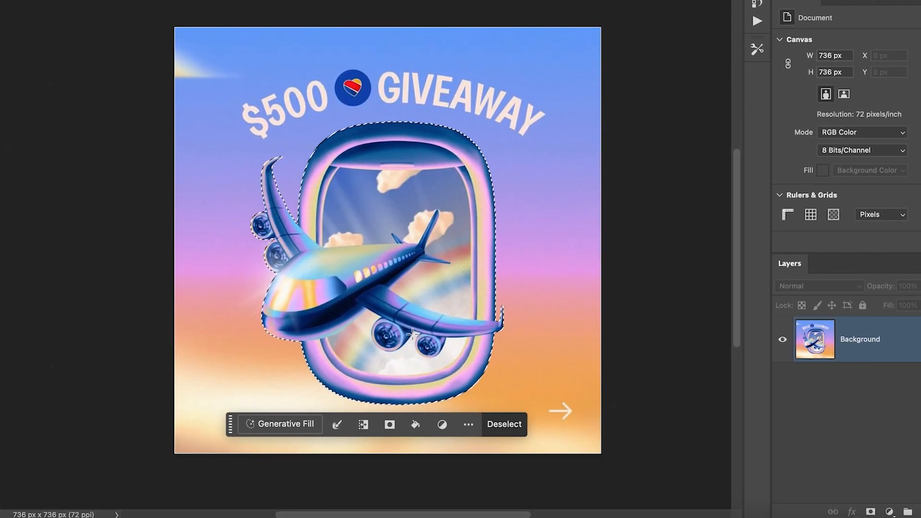
key(ctrl+j)
click(782, 384)
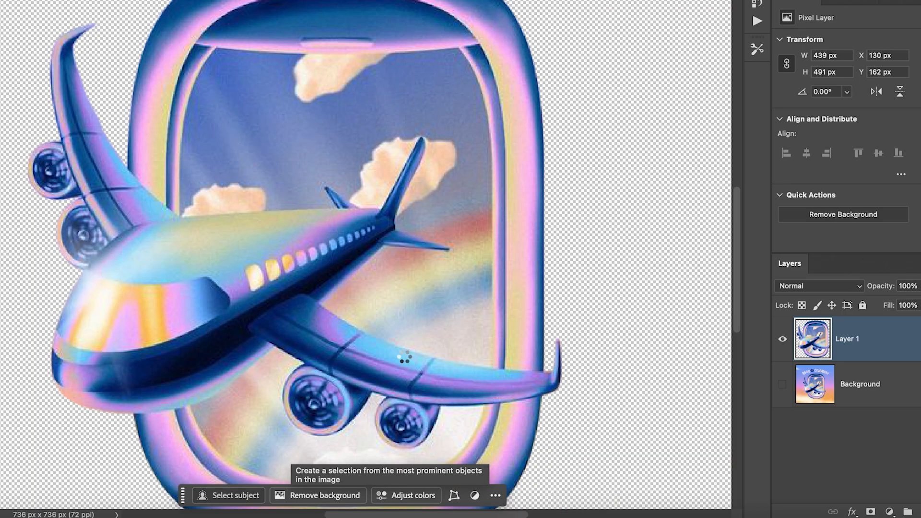
Step: Quick-select the airplane and window frame on Layer 1 without the sky inside, adding the window shade's handle to the selection
scroll(399, 353, down, 2)
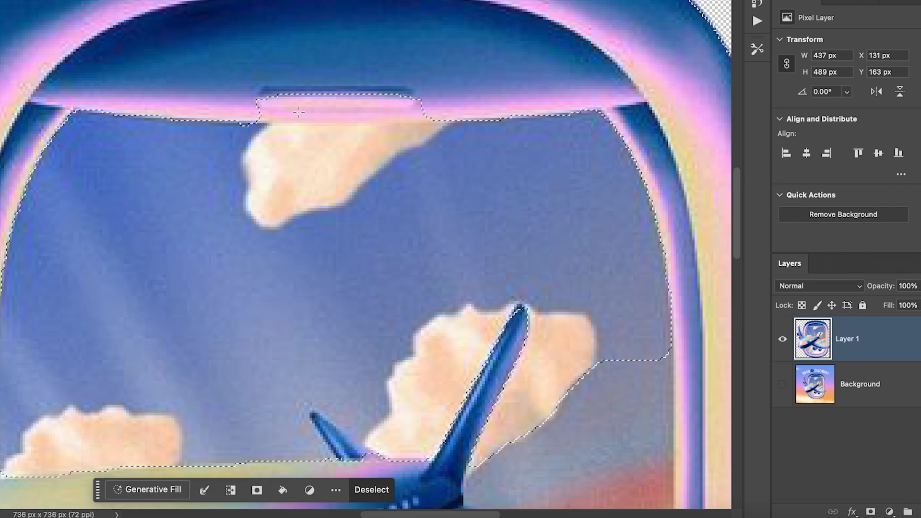
drag(423, 117, 253, 128)
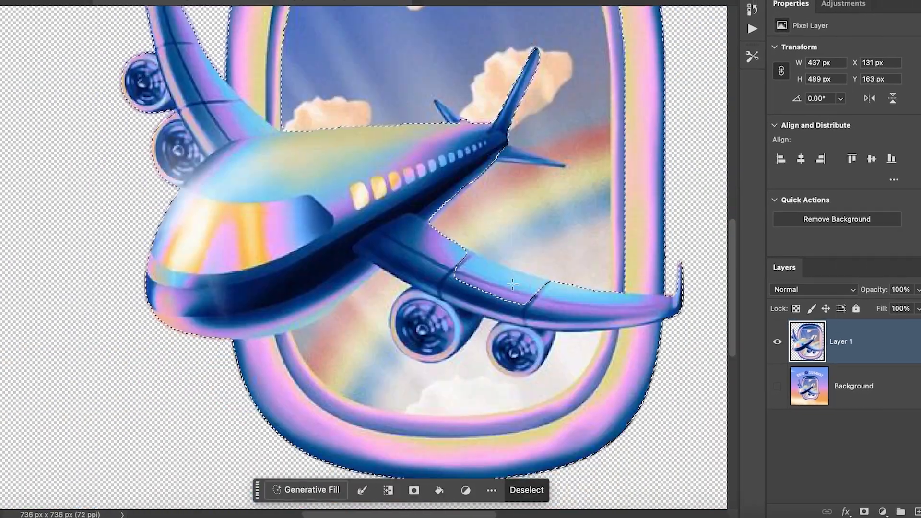
scroll(507, 185, up, 2)
scroll(505, 200, up, 5)
scroll(416, 265, down, 5)
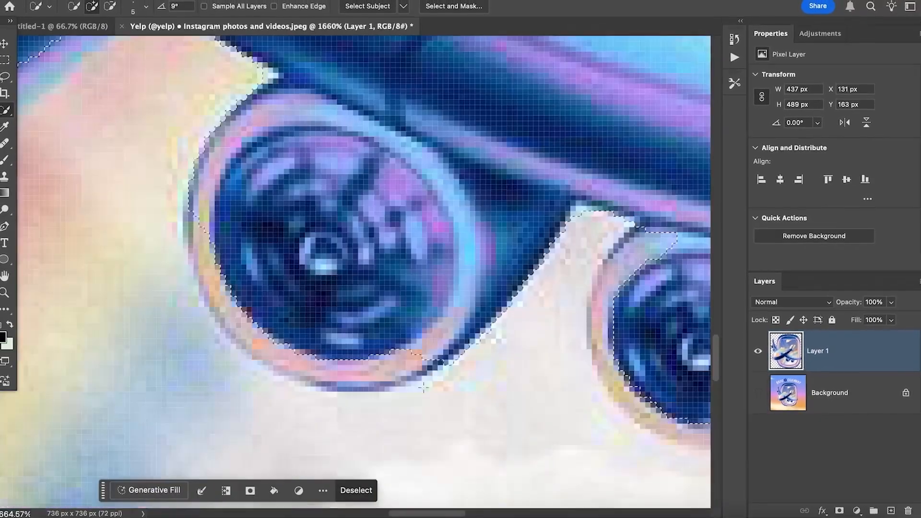
Step: Refine the selection around the engines under the front wing so that their outer rims are included
scroll(416, 265, down, 2)
scroll(547, 307, up, 2)
drag(432, 277, 547, 308)
scroll(545, 314, left, 5)
scroll(101, 215, up, 4)
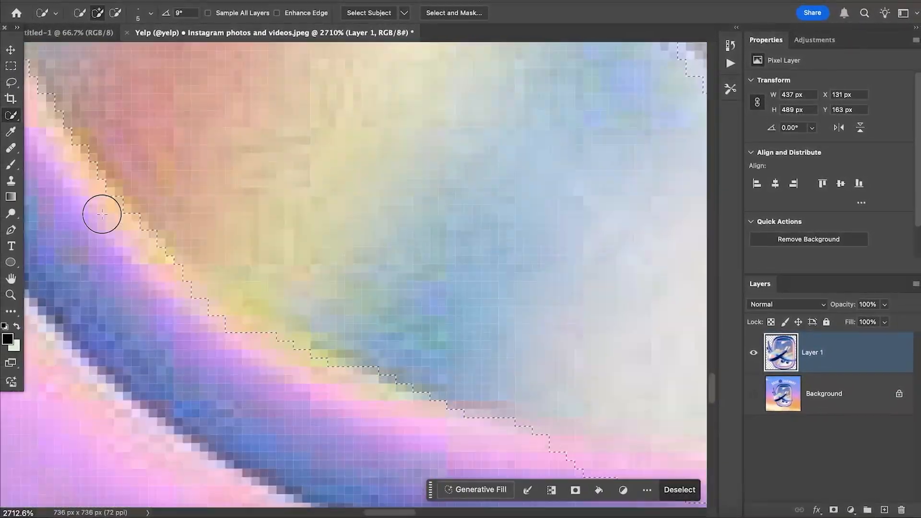
Step: Add the window frame's lower inner edge to the selection, copy the selected artwork to a new layer, and hide Layer 1
drag(101, 215, 489, 412)
scroll(489, 413, down, 2)
scroll(562, 270, down, 4)
drag(566, 307, 557, 264)
scroll(557, 264, up, 2)
scroll(558, 264, down, 10)
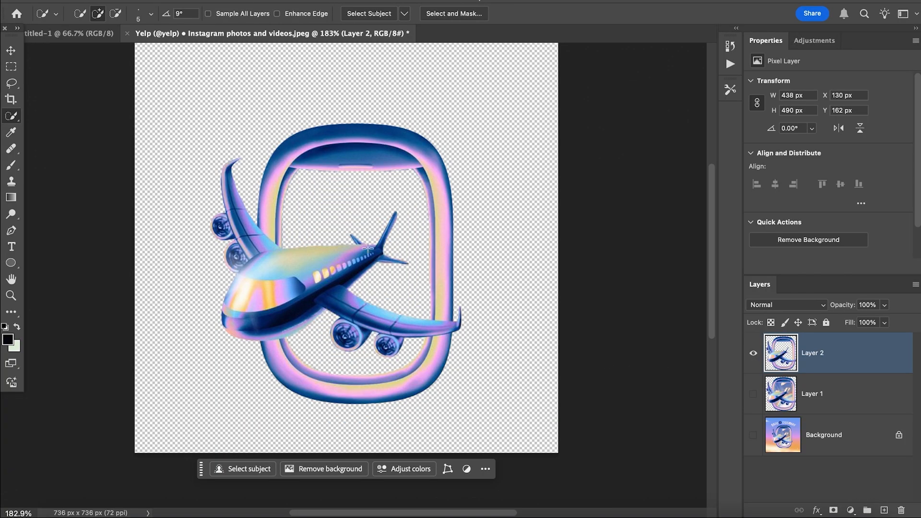
Step: Select the airplane and frame on Layer 2 and start subtracting from that selection with the Quick Selection tool
scroll(367, 248, up, 1)
scroll(367, 248, up, 1)
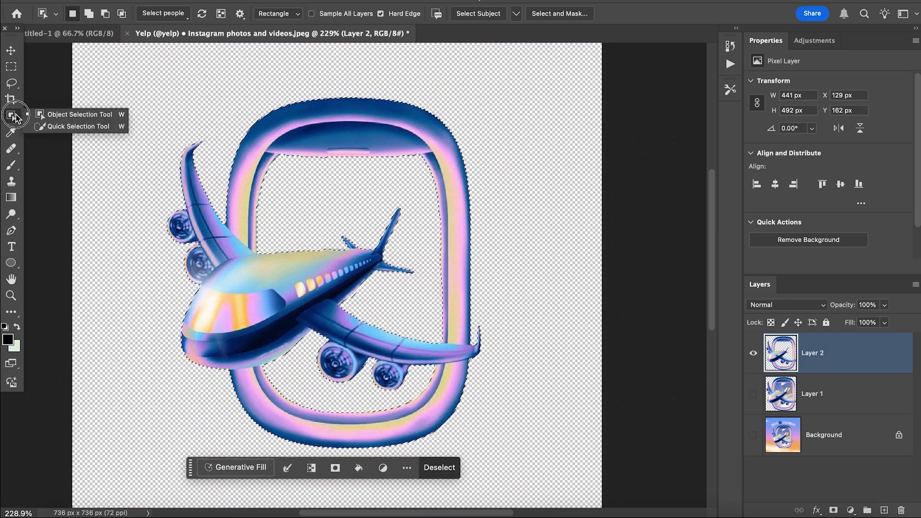
scroll(226, 219, up, 5)
scroll(454, 113, down, 8)
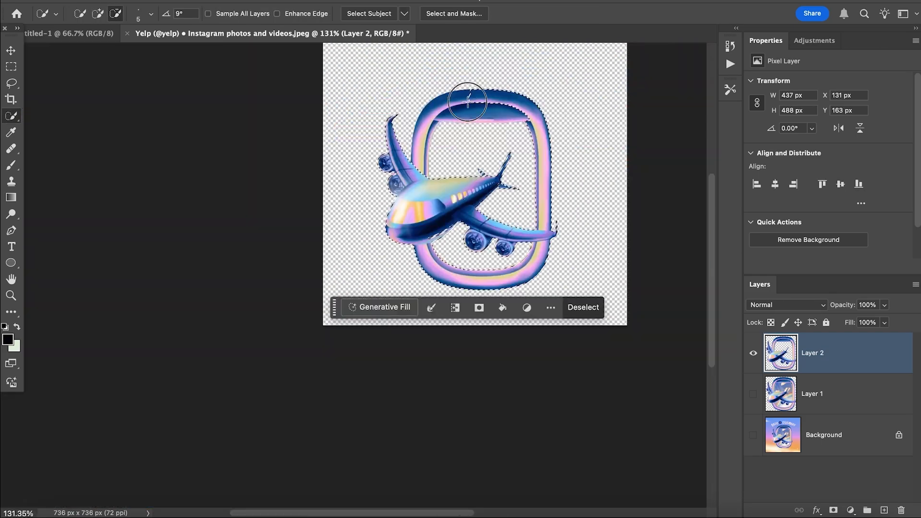
scroll(479, 168, up, 5)
scroll(541, 278, up, 6)
click(480, 326)
Step: Exclude the window frame from the selection, keep the wings and engines included, and copy the airplane alone to a new layer
scroll(480, 326, down, 5)
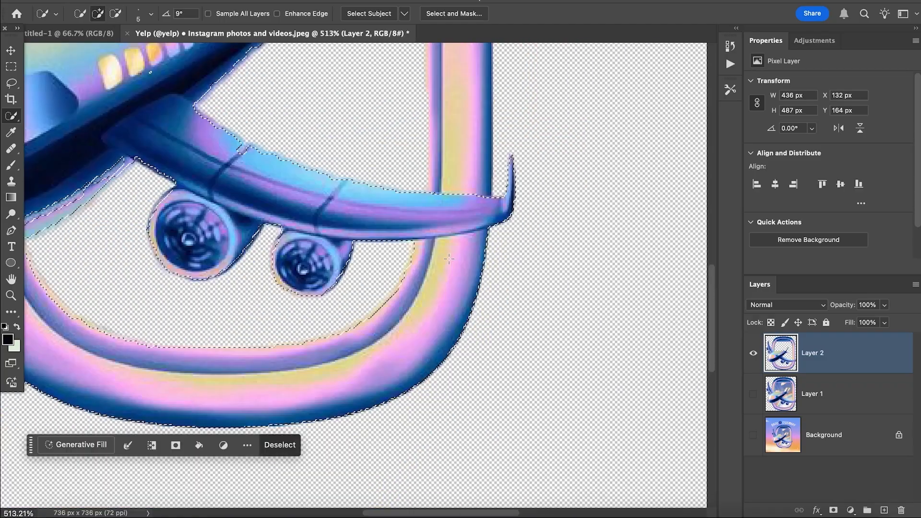
scroll(387, 340, down, 3)
scroll(305, 341, up, 6)
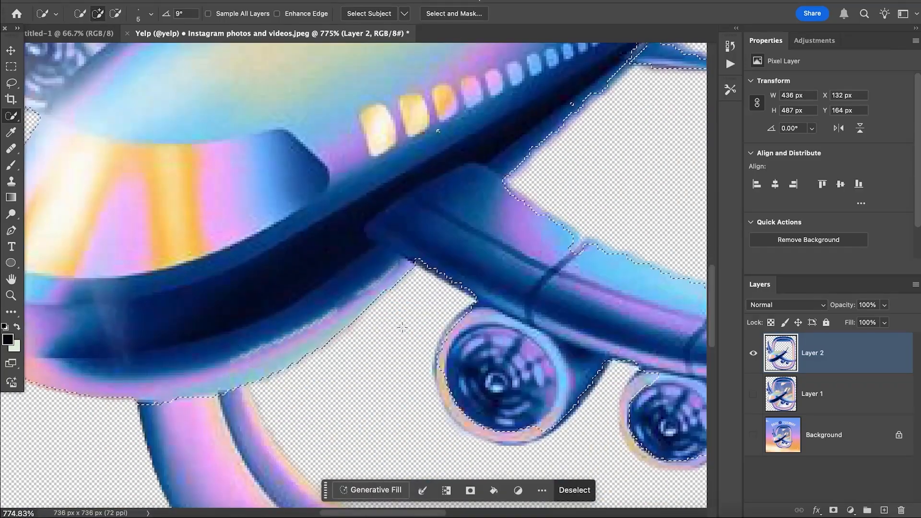
scroll(401, 329, up, 5)
scroll(576, 172, down, 6)
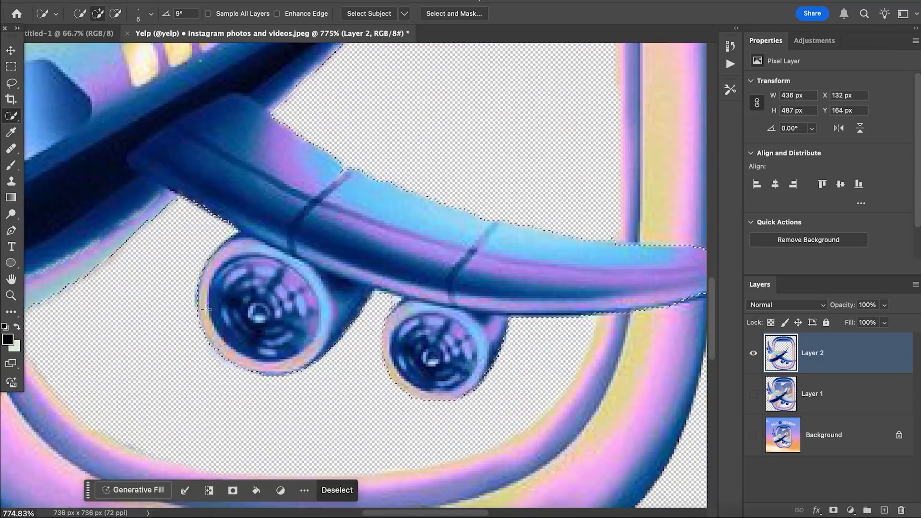
scroll(590, 433, down, 5)
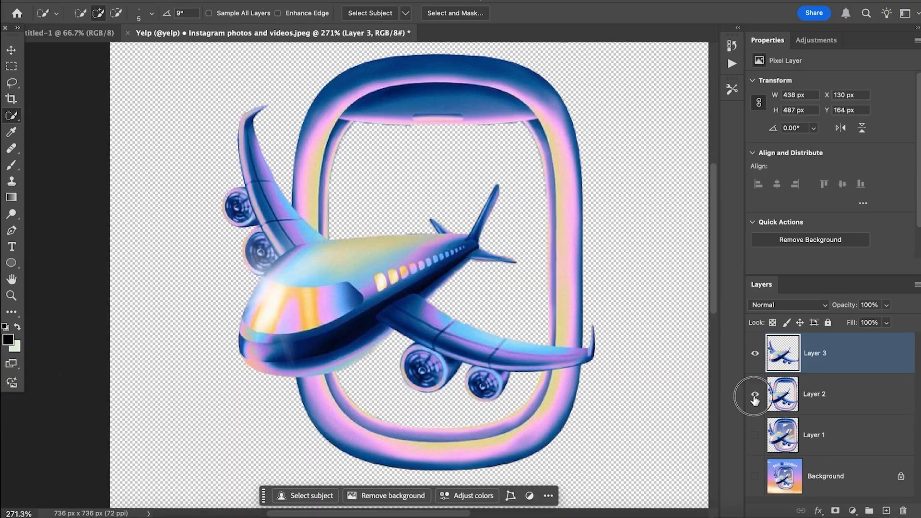
Step: Hide Layer 2 and erase the leftover window outlines around the airplane on Layer 3
click(753, 394)
key(e)
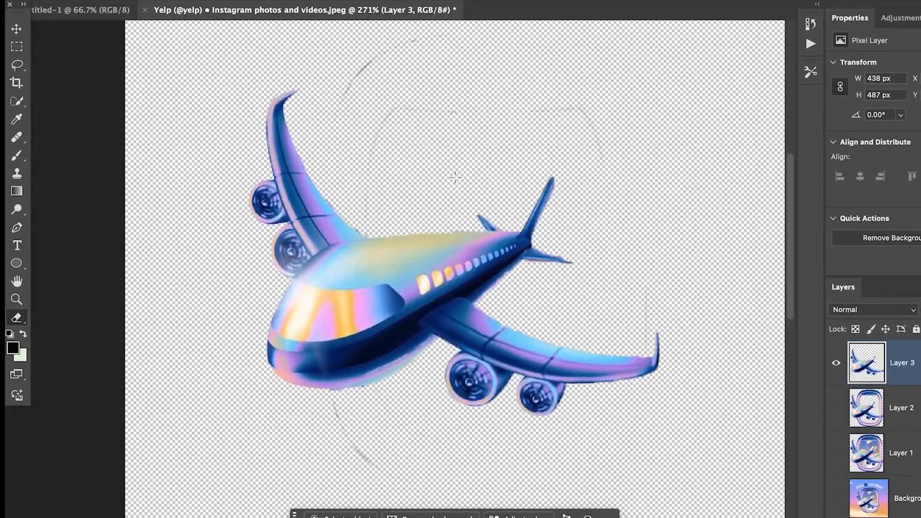
mouse_move(455, 177)
mouse_down()
mouse_move(446, 5)
mouse_move(557, 96)
mouse_move(636, 223)
mouse_move(647, 326)
mouse_up()
scroll(647, 325, up, 5)
scroll(508, 429, down, 6)
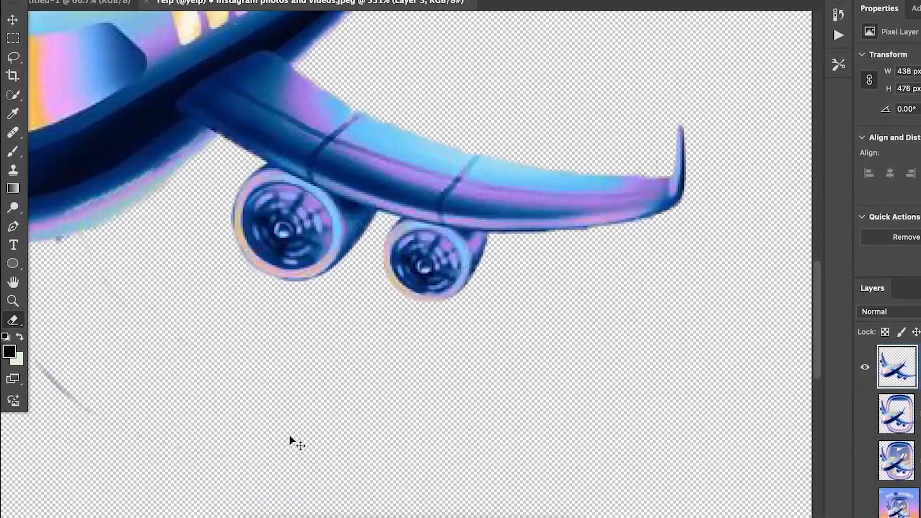
scroll(290, 440, left, 5)
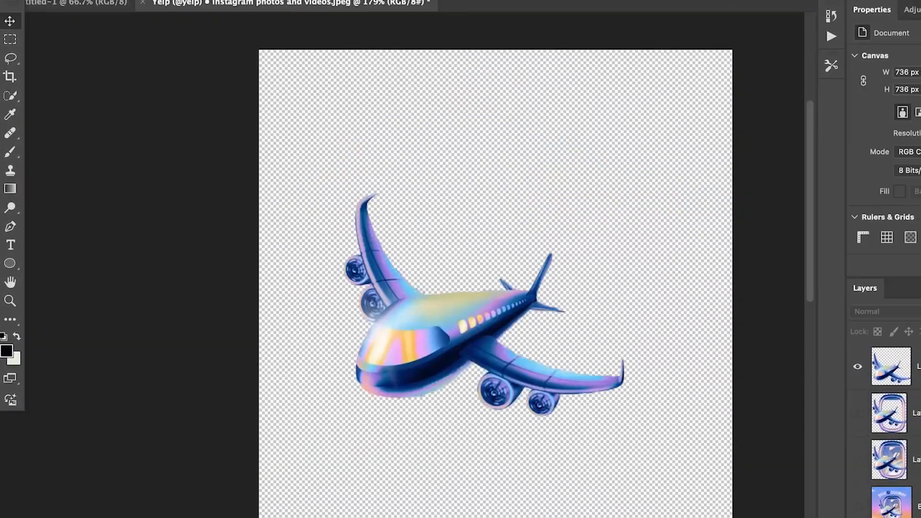
Step: Export the isolated airplane as a PNG
click(138, 1)
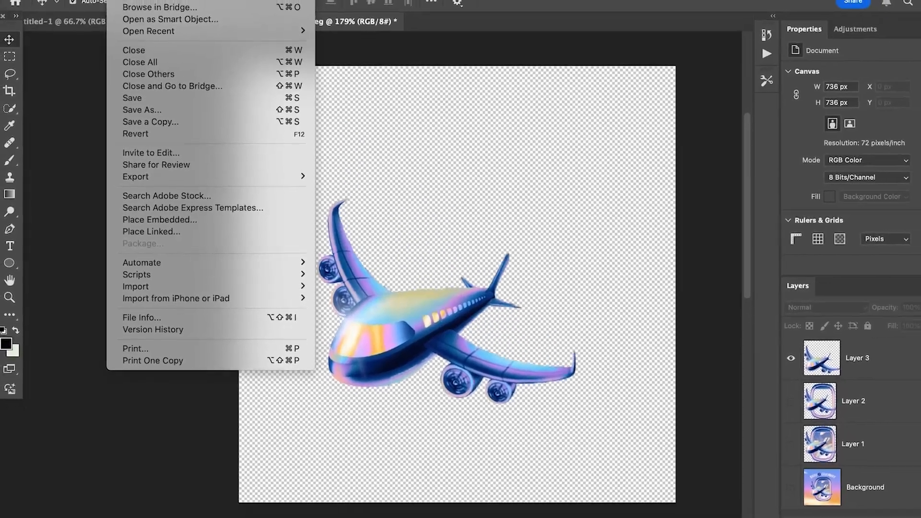
mouse_move(165, 173)
click(382, 174)
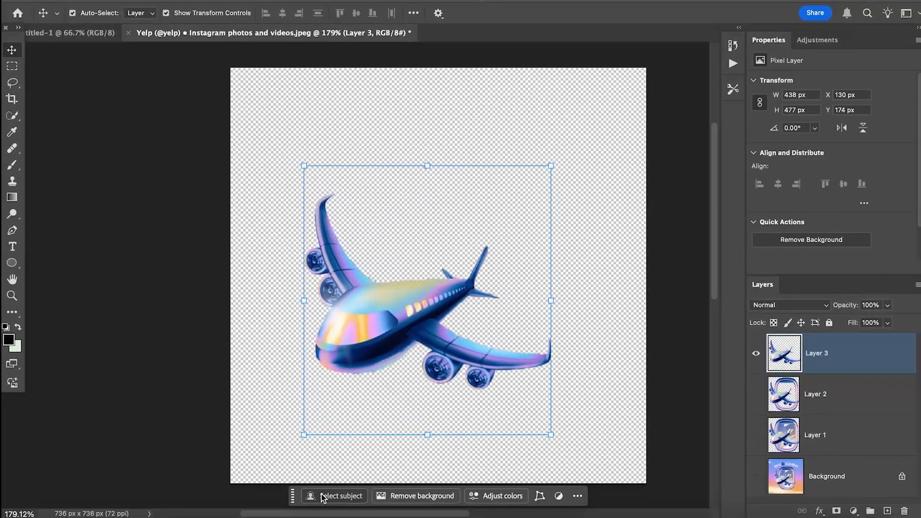
Step: Select the airplane's shape, invert the selection, and copy the window frame from Layer 2 to a new layer
click(321, 496)
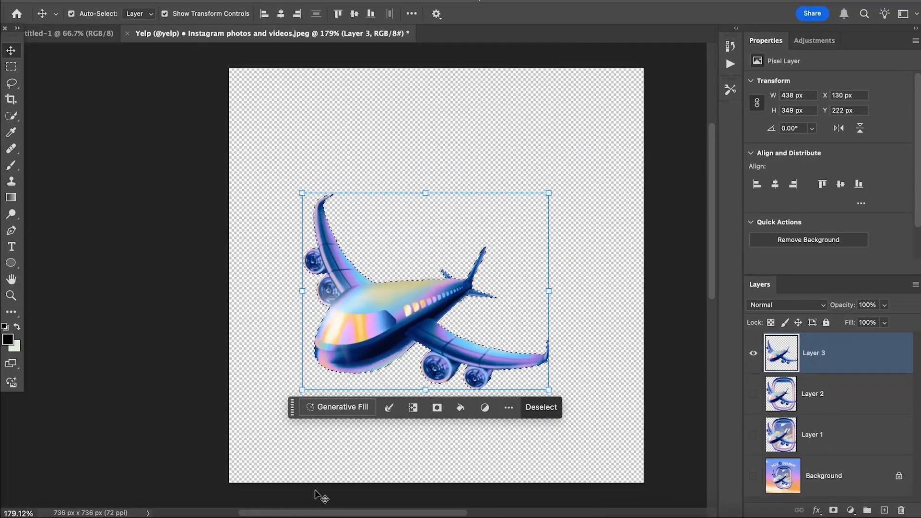
click(752, 396)
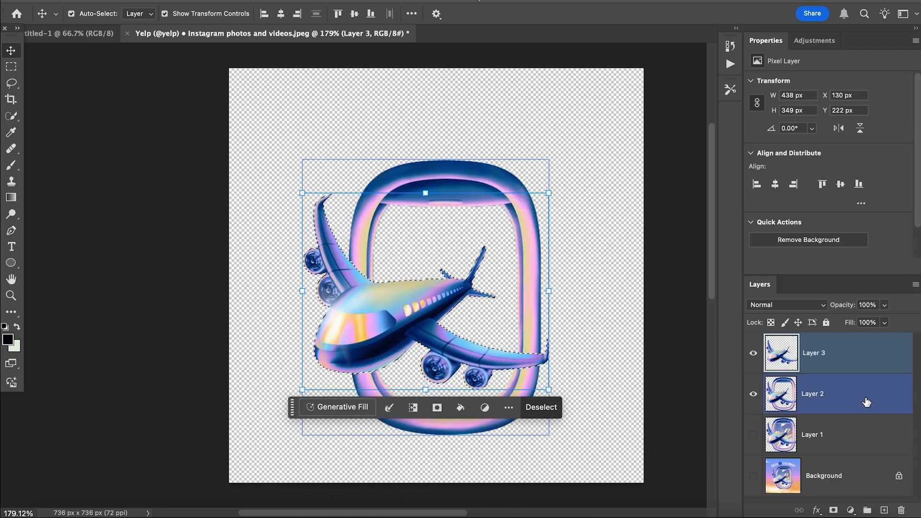
click(889, 401)
click(271, 1)
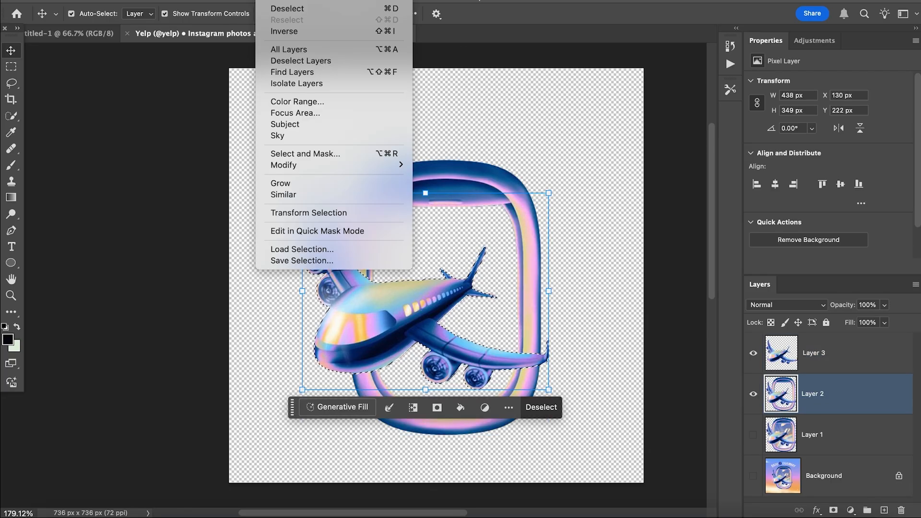
click(297, 31)
key(ctrl+j)
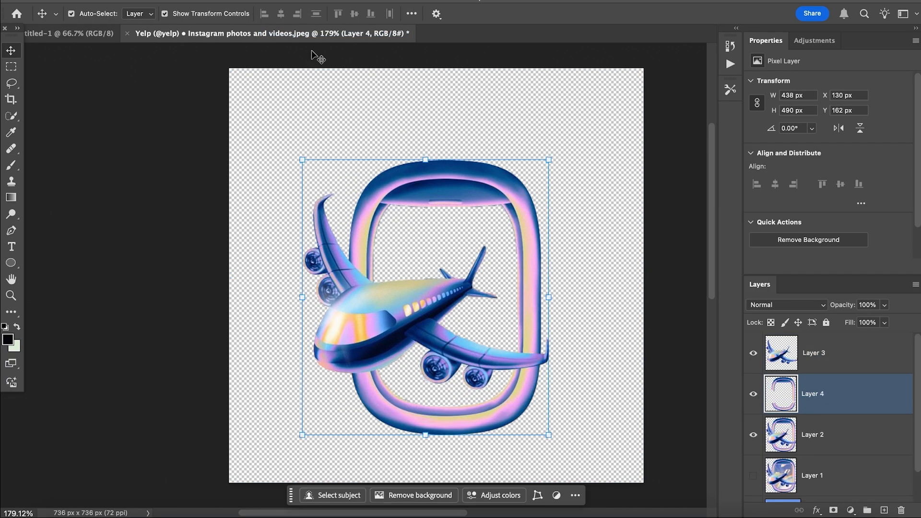
Step: Hide Layer 3 and Layer 2, and erase the stray airplane outlines from the window frame on Layer 4
shift+click(768, 438)
click(752, 354)
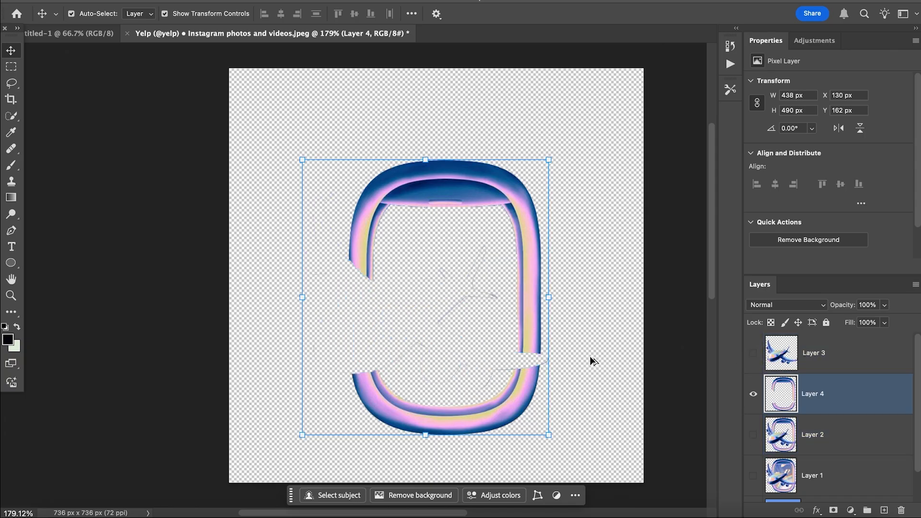
scroll(592, 360, up, 5)
key(e)
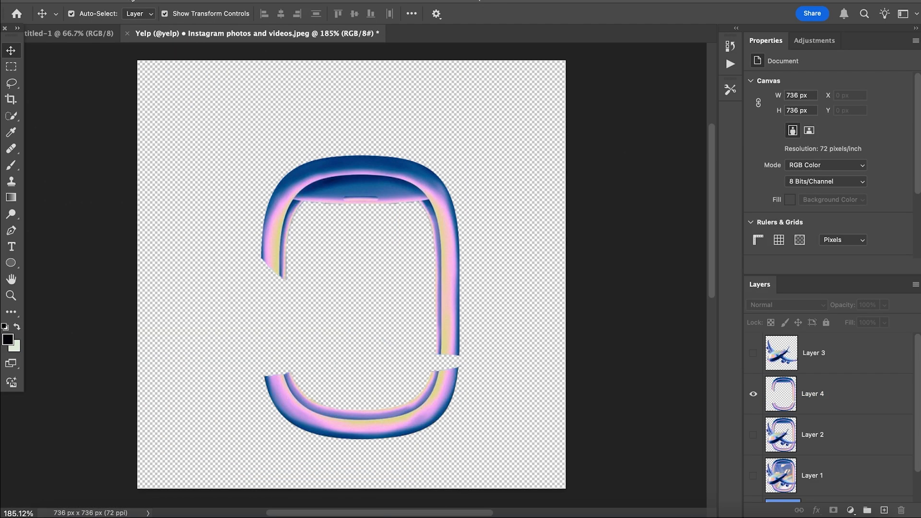
Step: Export the isolated window frame as a PNG
click(128, 0)
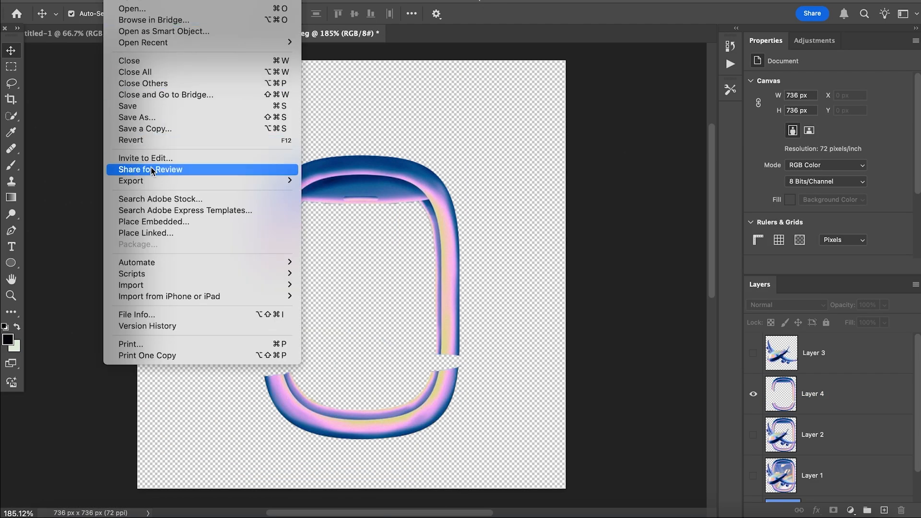
mouse_move(150, 181)
click(343, 181)
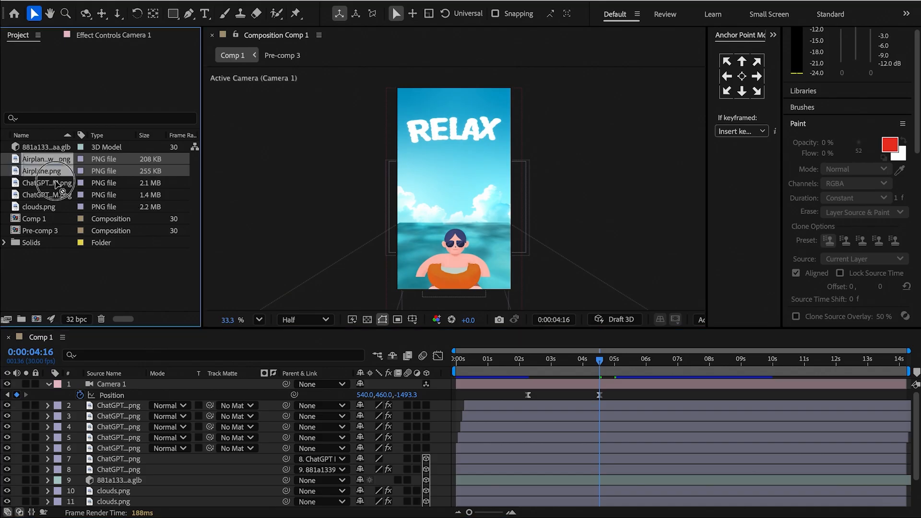
Step: Switch to After Effects, add both airplane PNGs above Camera 1 in Comp 1, and make them 3D layers
drag(96, 381, 94, 382)
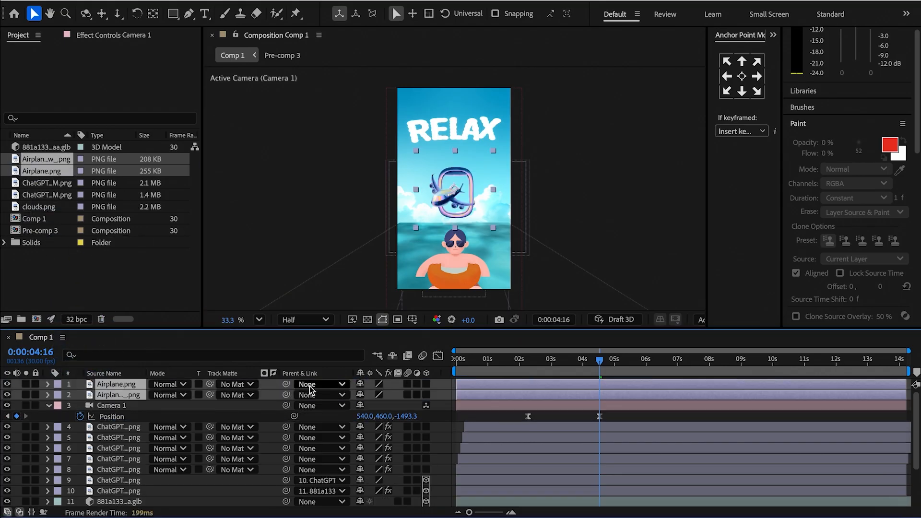
click(425, 384)
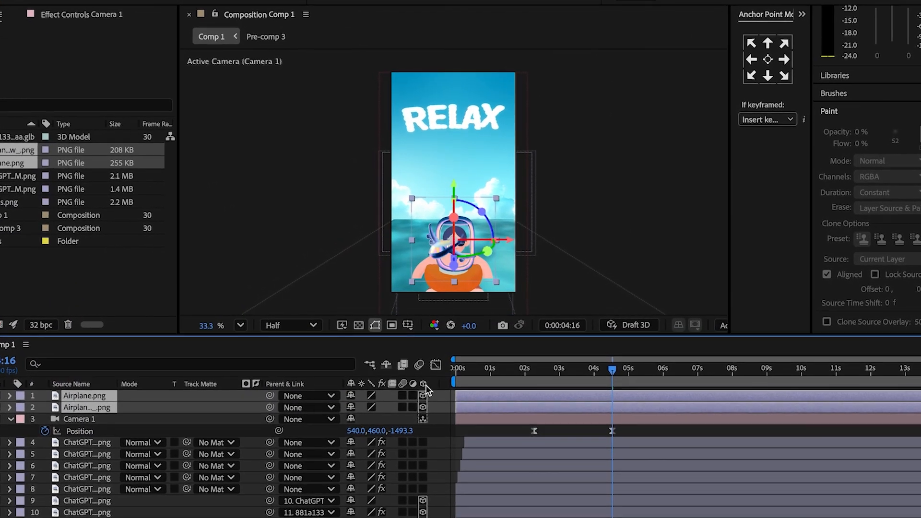
Step: Move both airplane layers up and toward the camera to position 540, 381.9, -842
drag(454, 187, 452, 123)
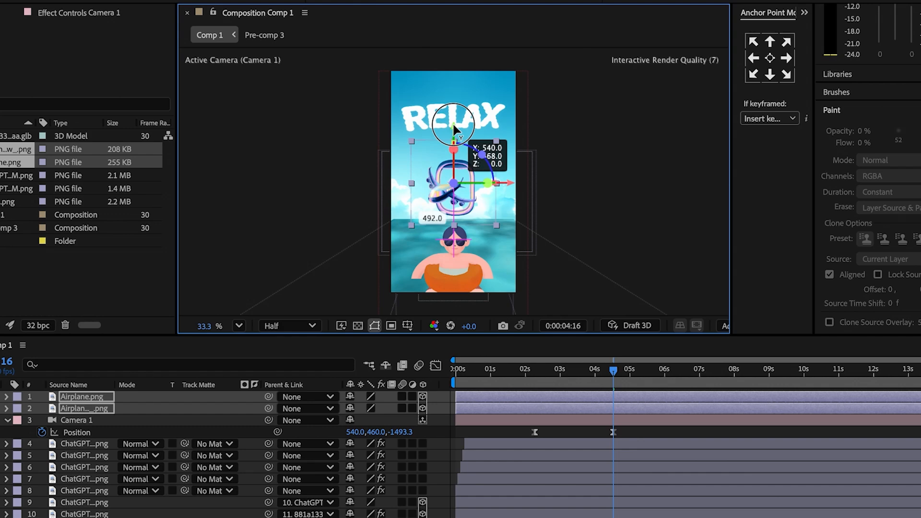
key(p)
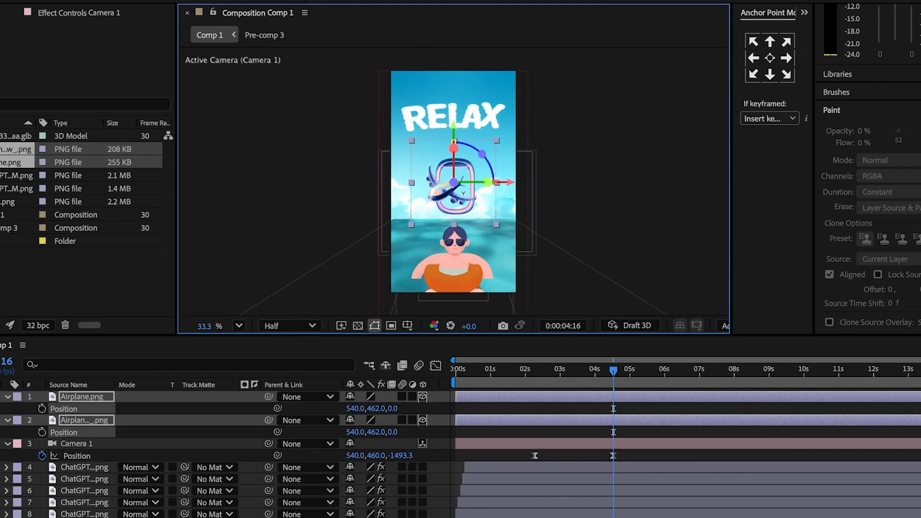
drag(395, 410, 281, 412)
drag(454, 126, 453, 106)
drag(397, 408, 379, 408)
drag(454, 107, 454, 107)
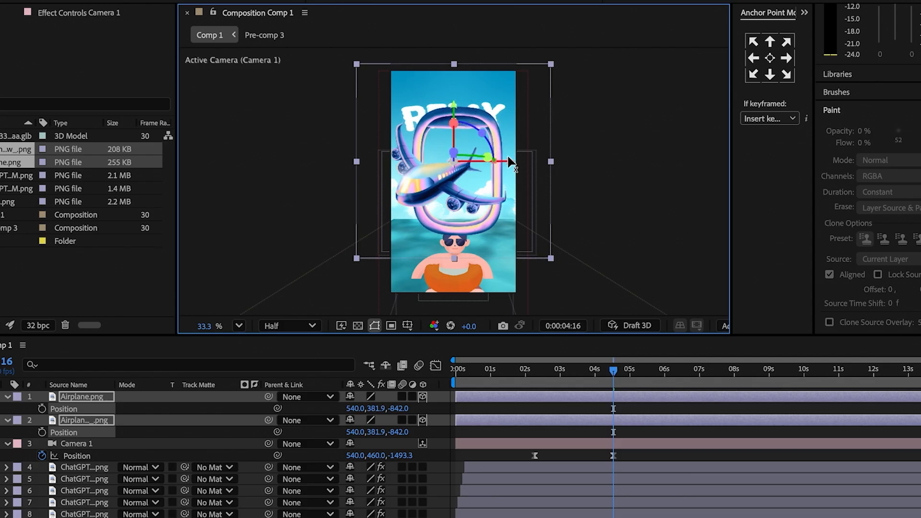
Step: Shift both airplane layers to X 550.5, and keyframe the window layer's opacity from 0% to 100% over the few frames ending at 0:00:04:16
drag(510, 160, 513, 159)
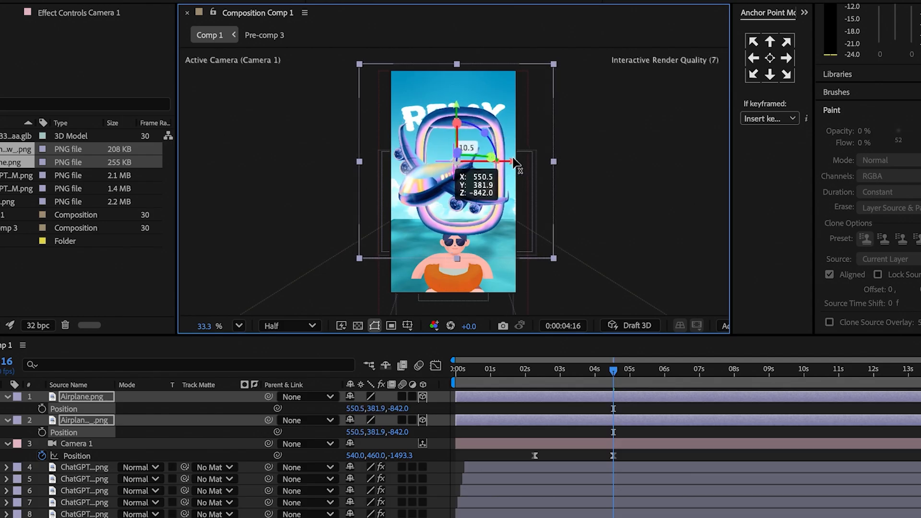
click(613, 418)
key(t)
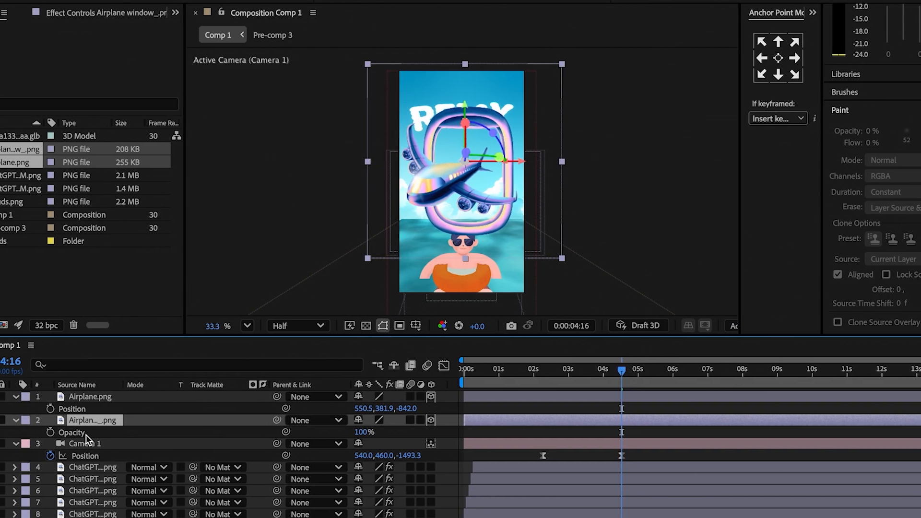
click(41, 432)
click(628, 373)
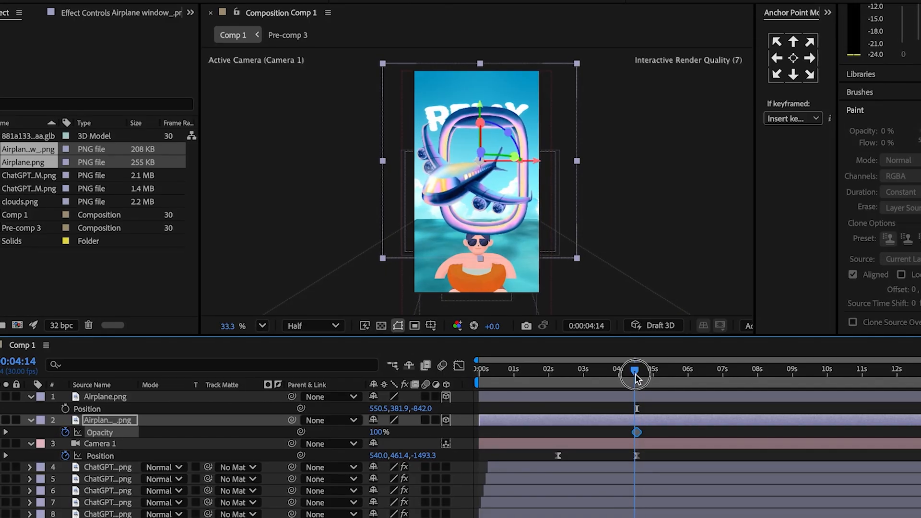
drag(635, 376, 632, 377)
drag(386, 432, 218, 449)
click(27, 455)
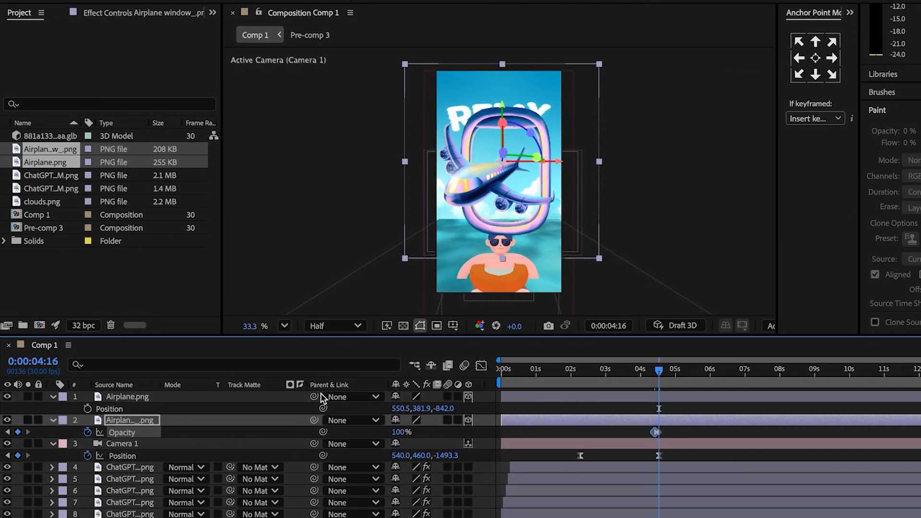
Step: Keyframe the Airplane.png position at 0:00:04:16, and set its Z position to 10000 at 0:00:02:08
click(562, 396)
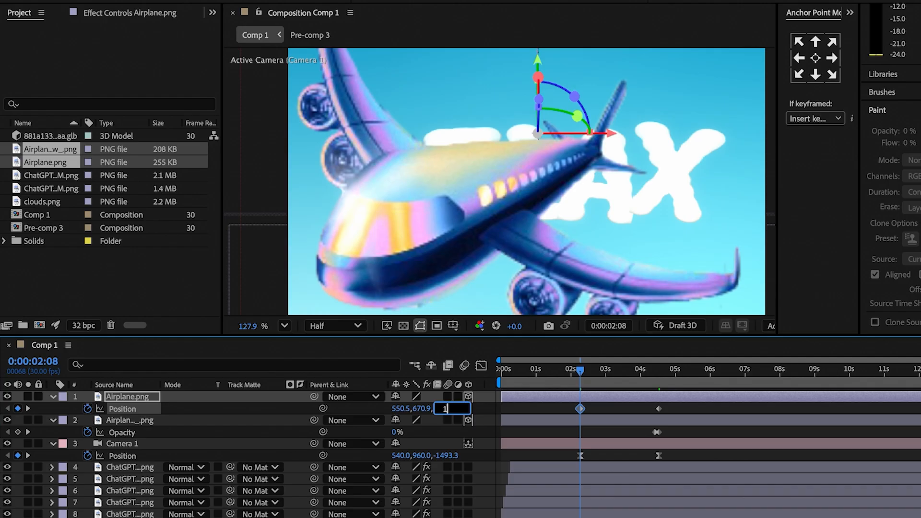
text(10000)
key(Return)
Step: Place the distant airplane over the middle of the RELAX lettering, at about X 1019.9, Y -3554.4
scroll(625, 235, down, 3)
drag(517, 242, 525, 154)
drag(604, 163, 627, 161)
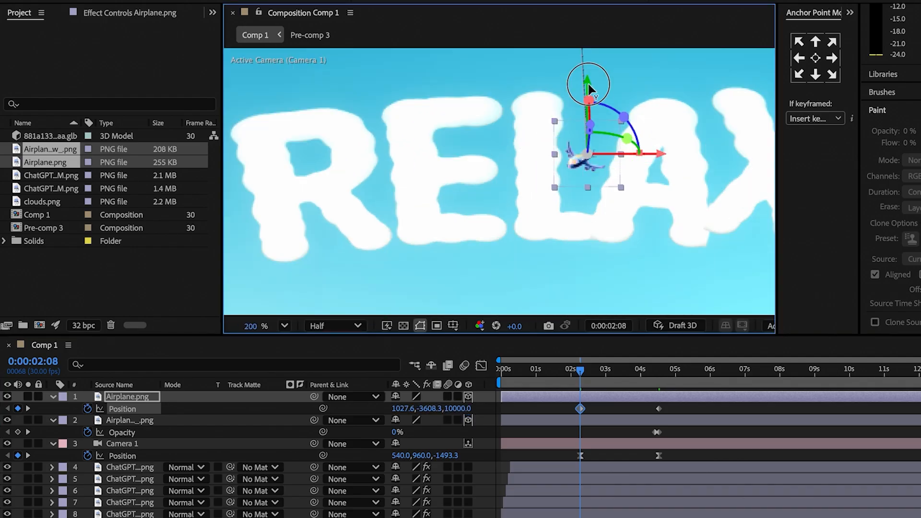
drag(589, 84, 589, 90)
scroll(589, 90, up, 2)
drag(682, 147, 687, 147)
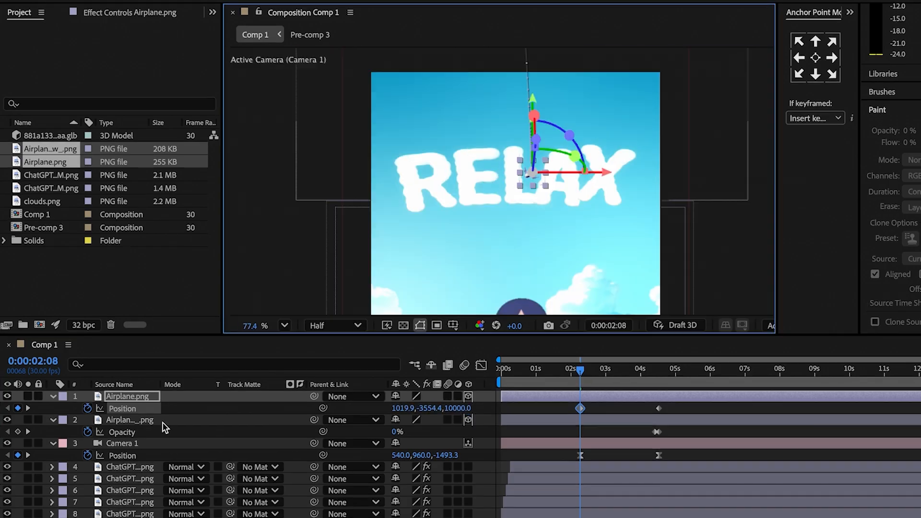
Step: Separate the dimensions of the Airplane.png position
click(139, 411)
right_click(140, 401)
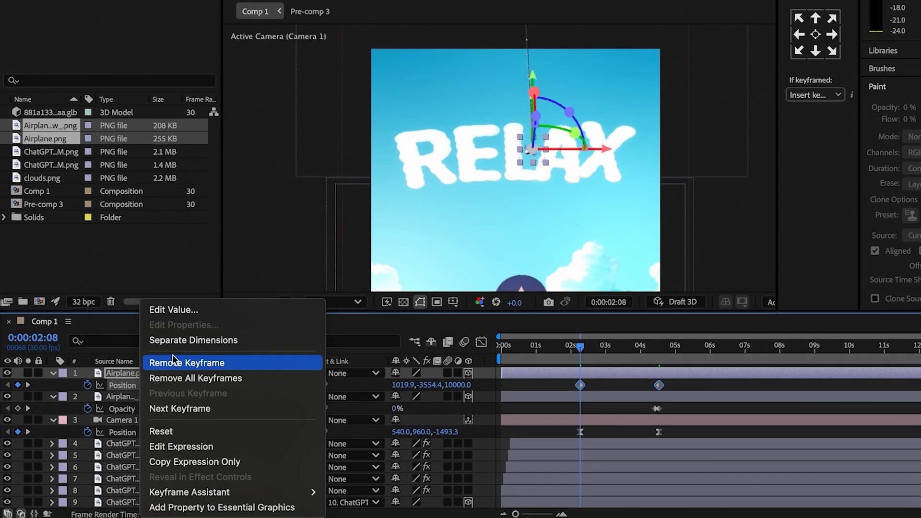
click(191, 352)
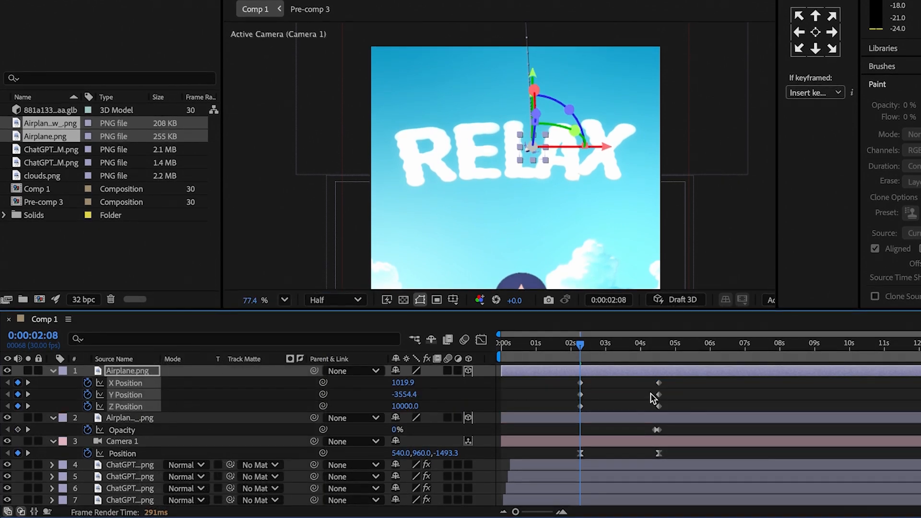
Step: Switch the graph editor to the value graph and bend the X Position curve to rise past its start and dip below its end
click(480, 340)
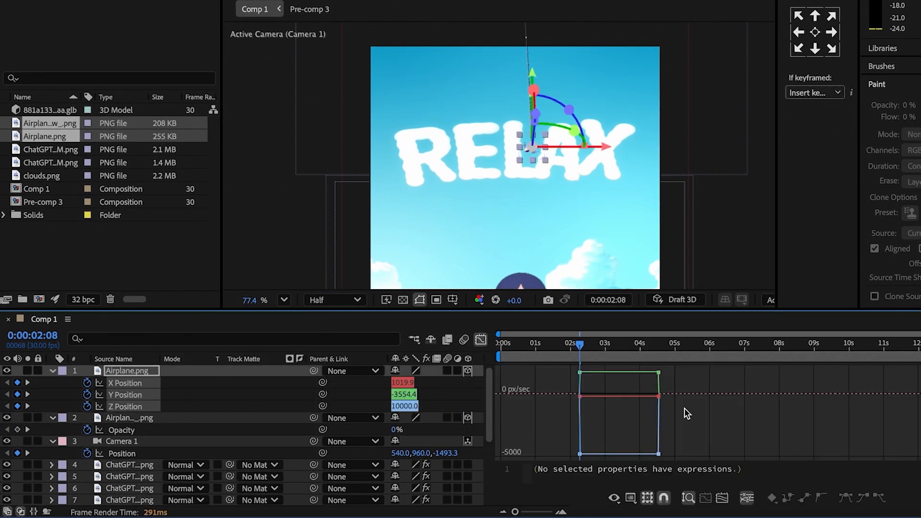
click(614, 498)
click(736, 379)
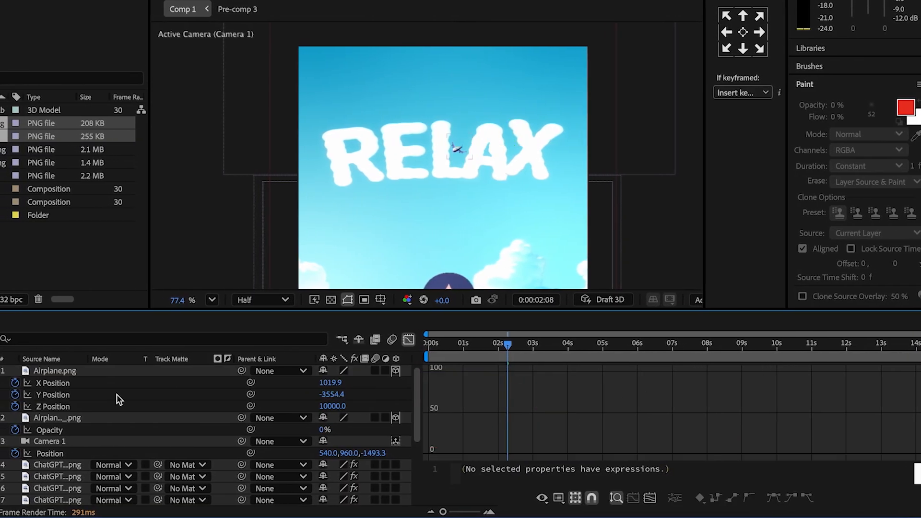
click(37, 382)
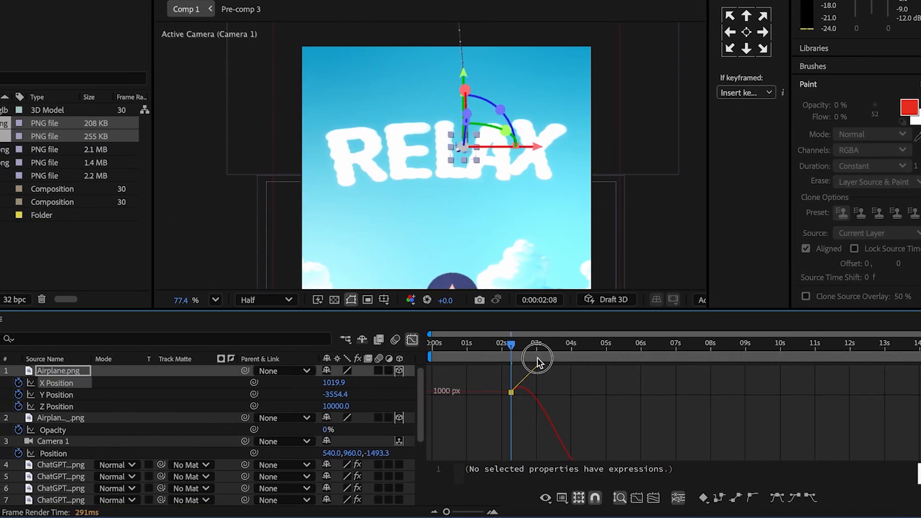
drag(537, 362, 538, 363)
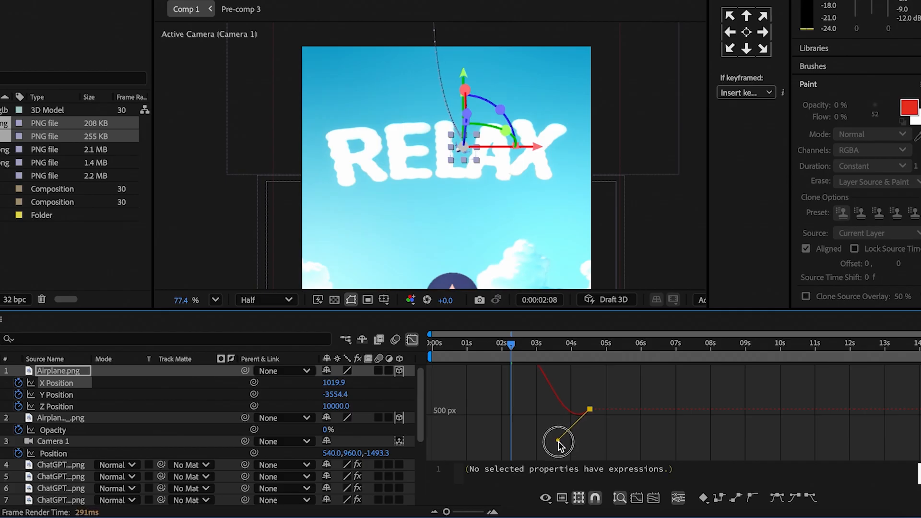
Step: Shape the Y Position curve so it dips below its first keyframe and eases into its last from above, and preview the flight
click(46, 395)
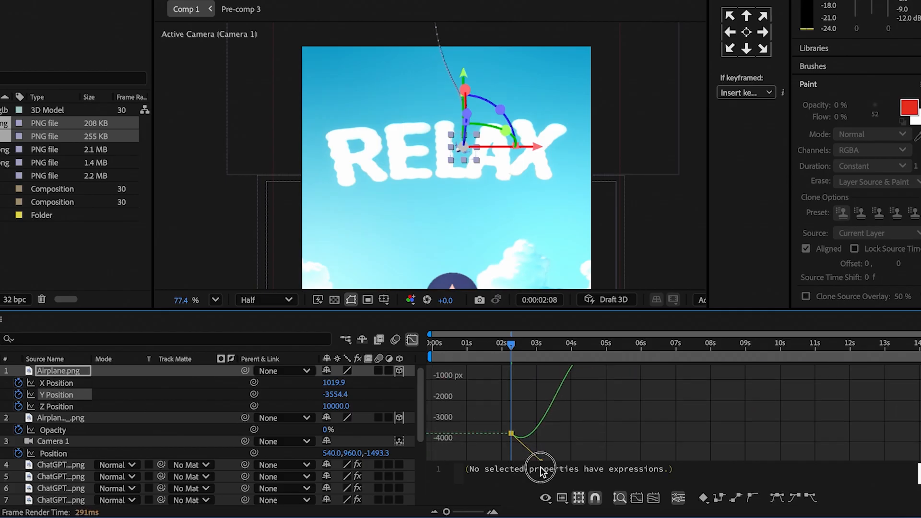
drag(540, 467, 546, 458)
drag(544, 385, 543, 395)
drag(546, 455, 548, 460)
key(space)
key(space)
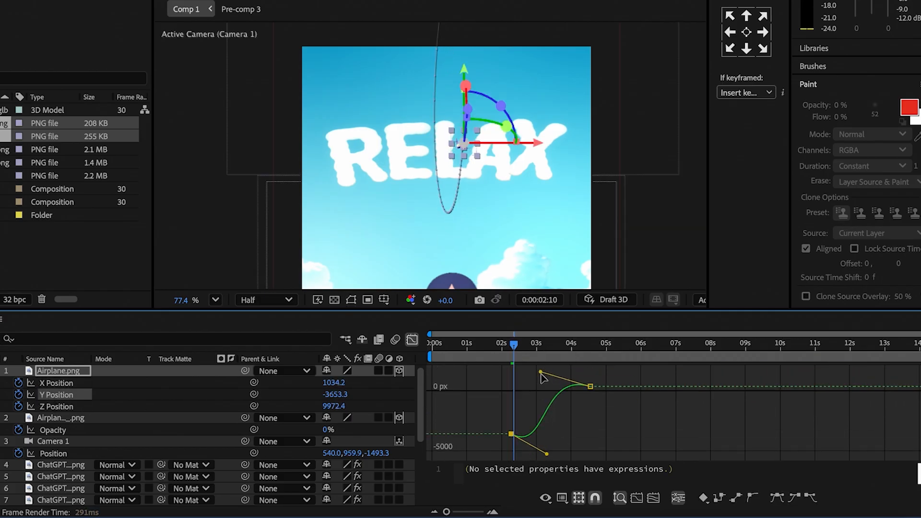
drag(541, 372, 541, 375)
drag(540, 360, 590, 362)
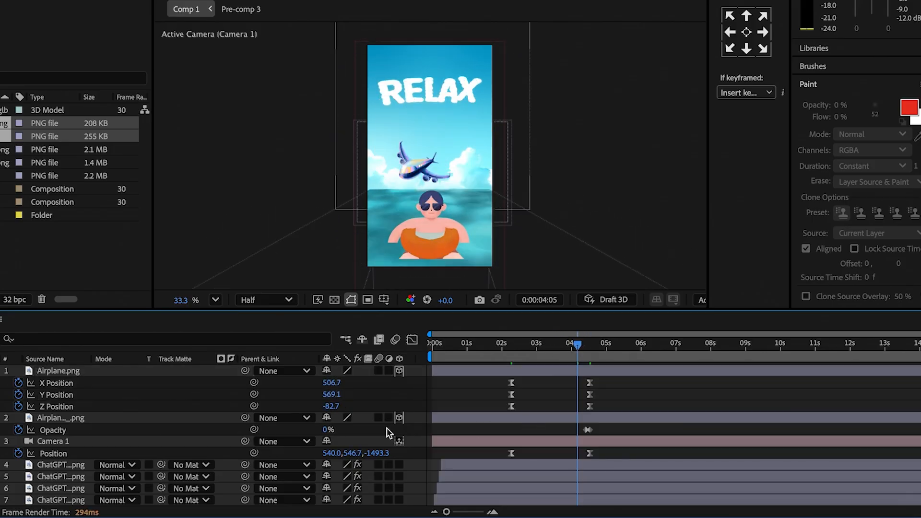
Step: Add a bounce expression with amp 0.01, freq 2 and decay 3 to Z Position, and shape its speed graph to peak at the last keyframe
alt+click(19, 406)
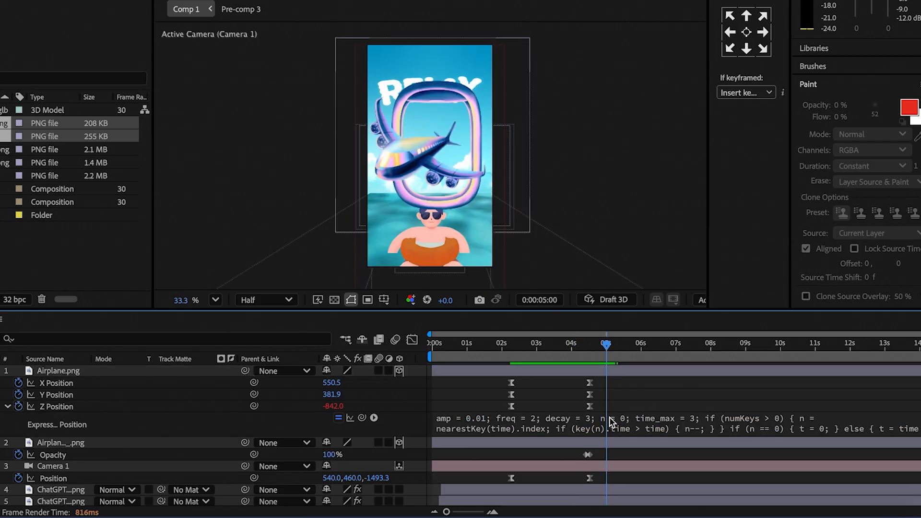
drag(603, 412, 488, 407)
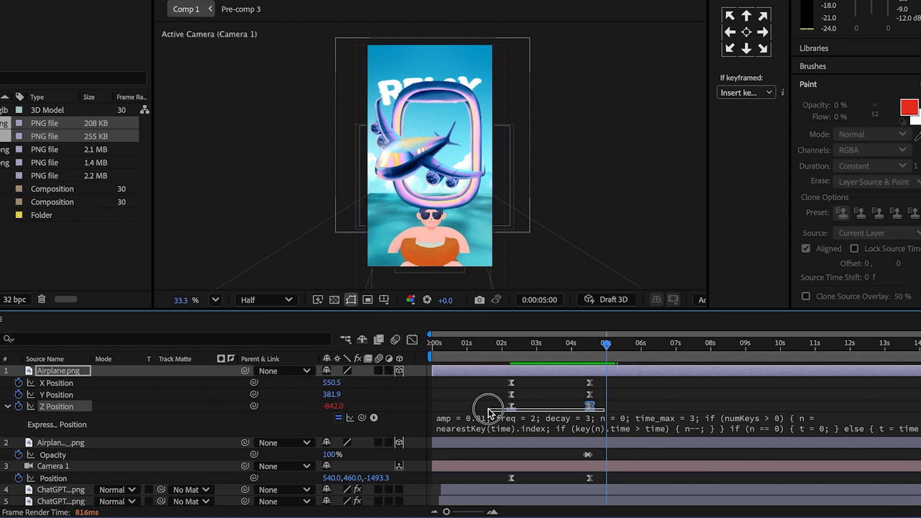
click(412, 340)
right_click(569, 391)
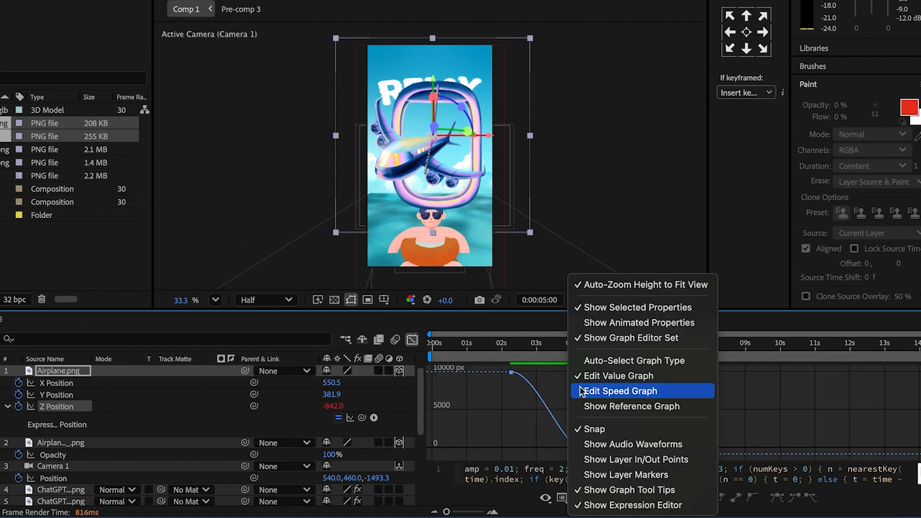
click(591, 391)
click(590, 374)
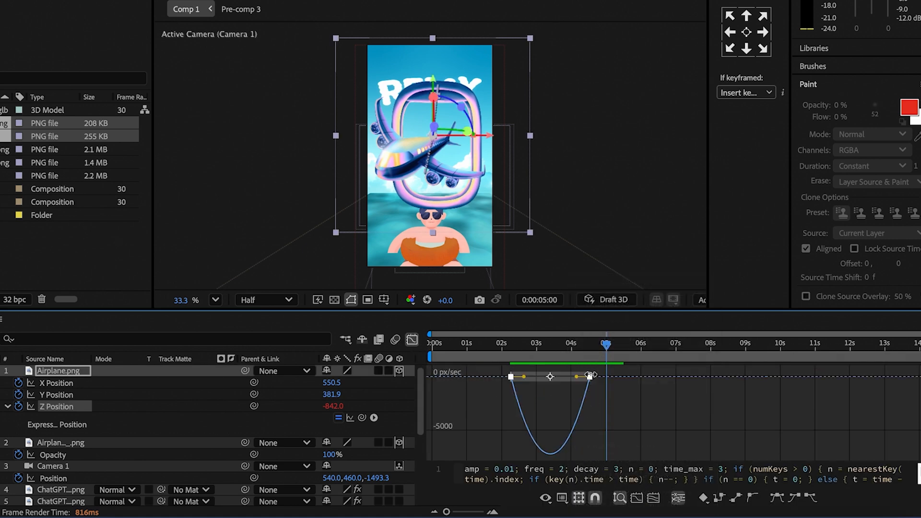
drag(577, 376, 612, 378)
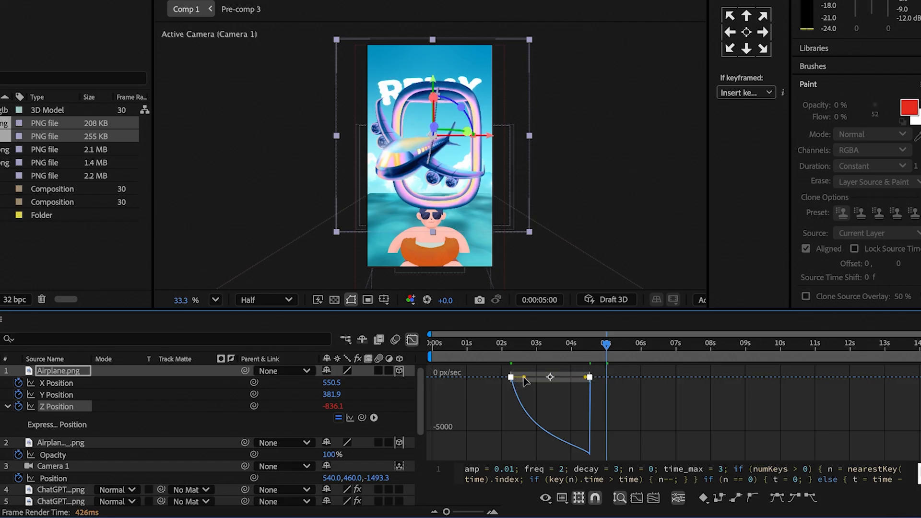
drag(524, 378, 551, 378)
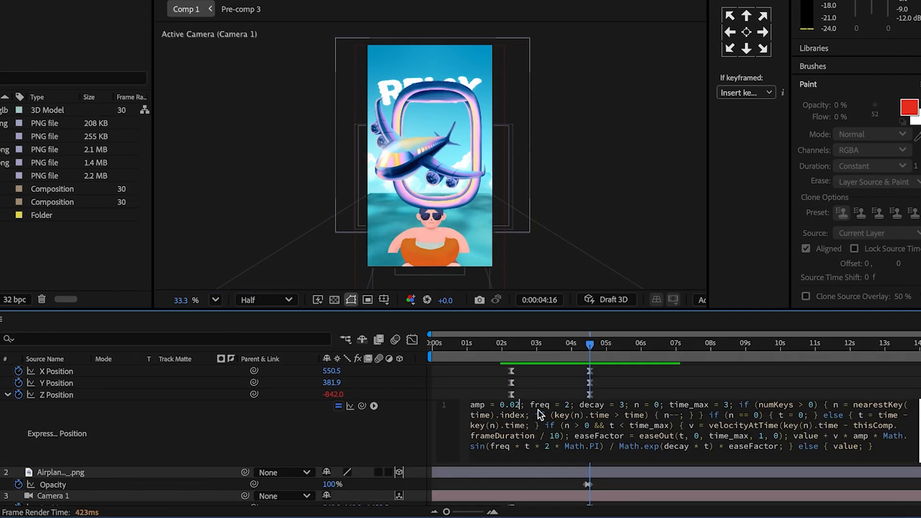
Step: Create a white solid directly beneath the two airplane layers and above Camera 1
right_click(15, 336)
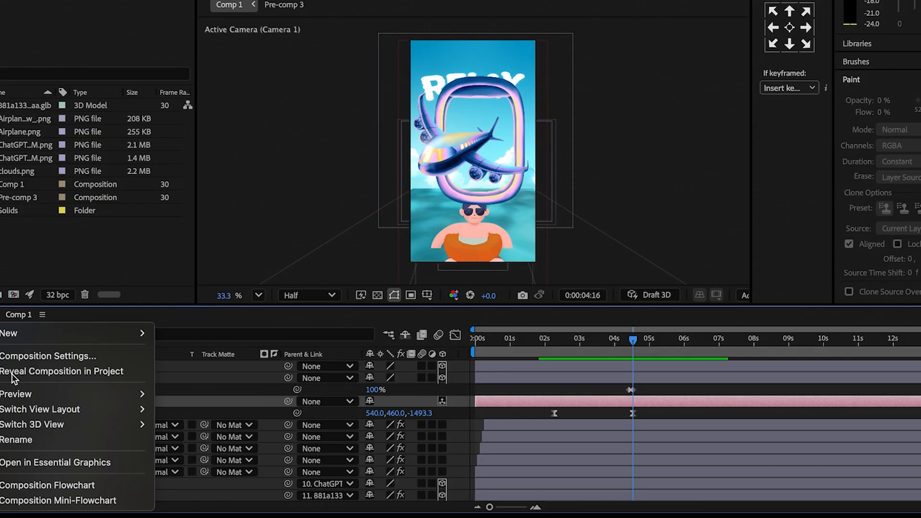
mouse_move(34, 336)
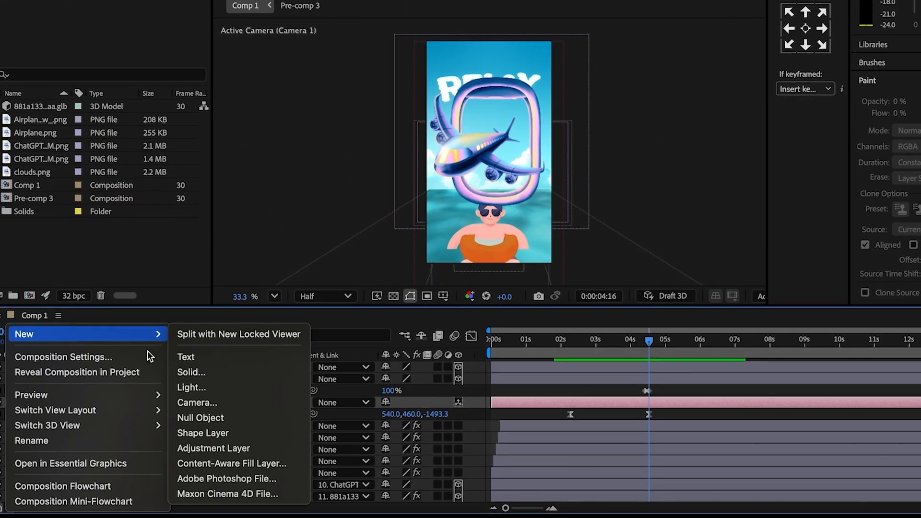
click(198, 374)
click(641, 368)
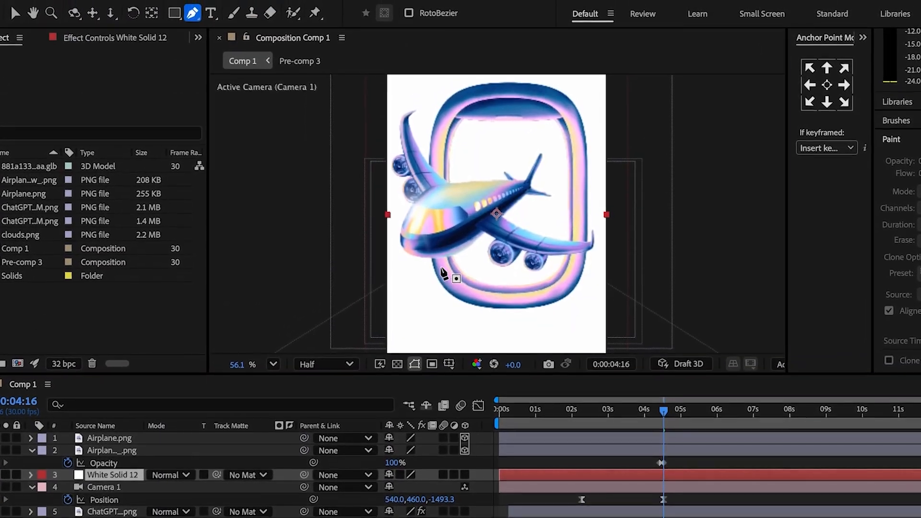
Step: Draw a closed mask on the white solid along the window frame and invert it so the scene shows through the window
click(442, 249)
click(439, 146)
click(455, 88)
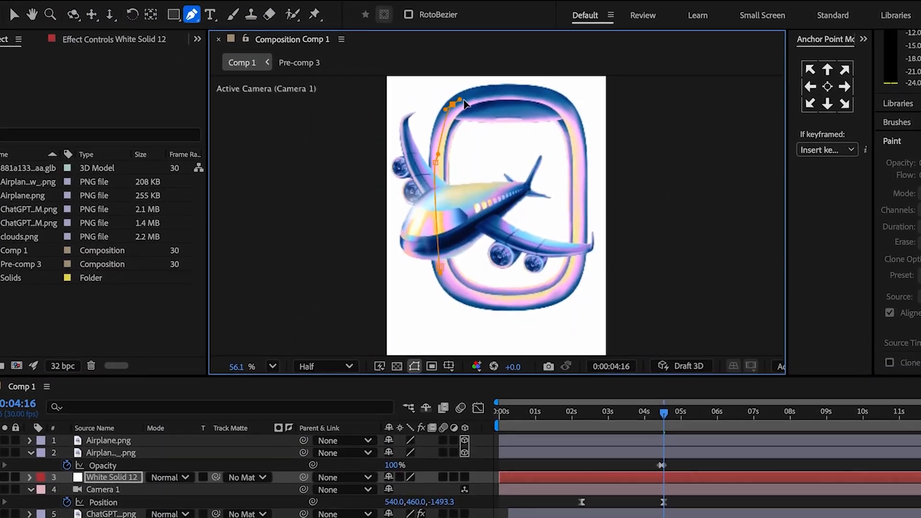
click(517, 80)
drag(566, 94, 569, 101)
click(577, 139)
click(441, 268)
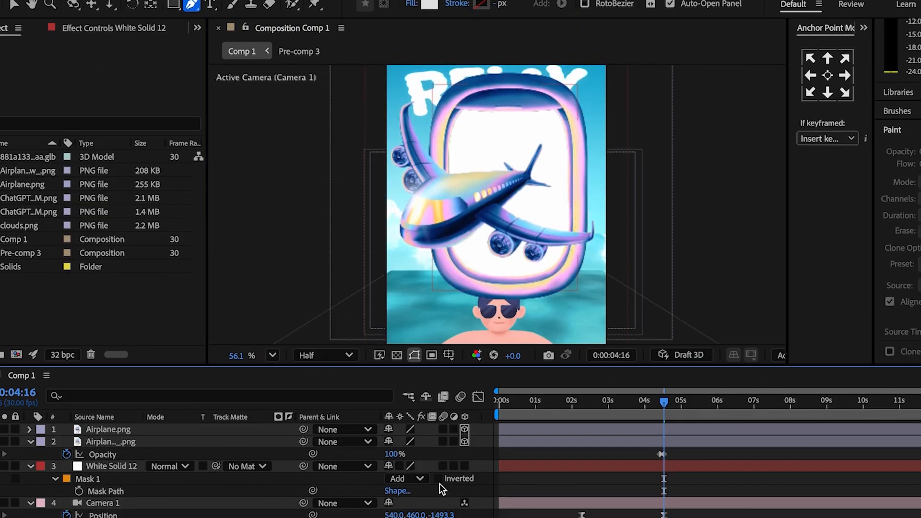
click(438, 459)
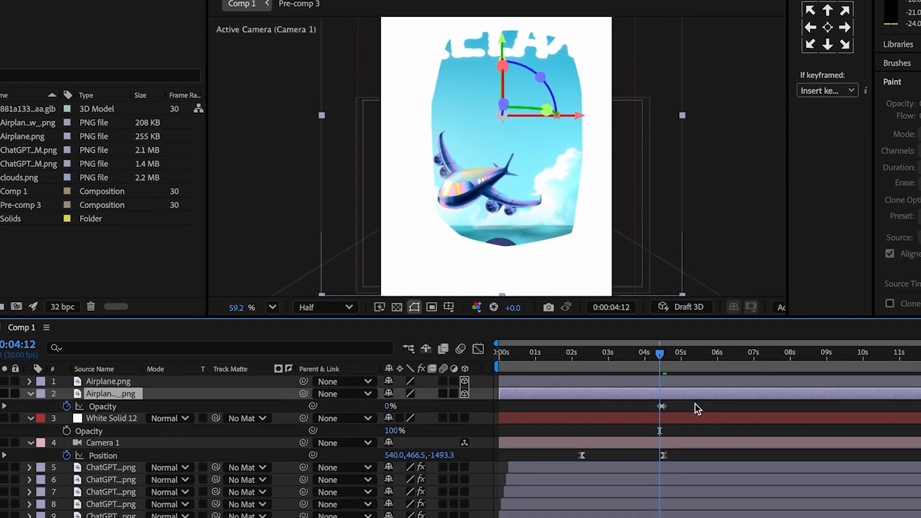
Step: Copy the window layer's opacity keyframes onto the white solid
drag(680, 413, 635, 425)
click(662, 406)
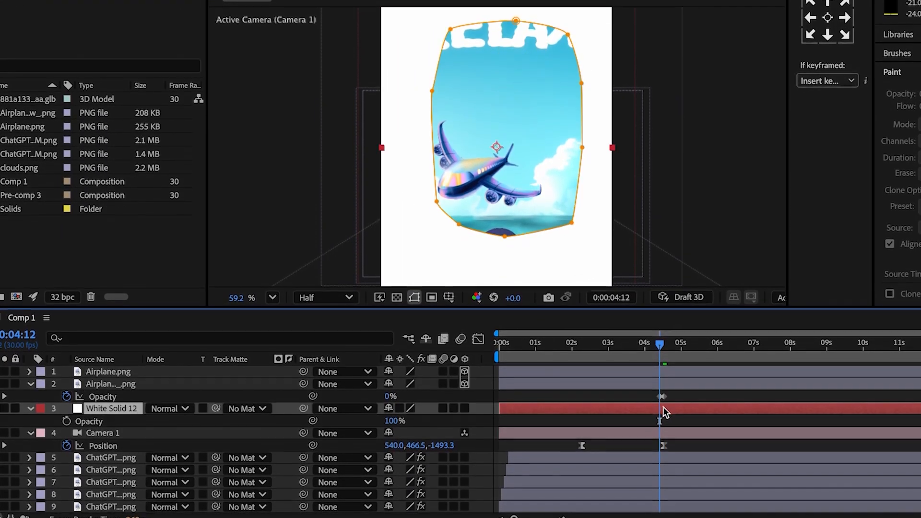
key(ctrl+v)
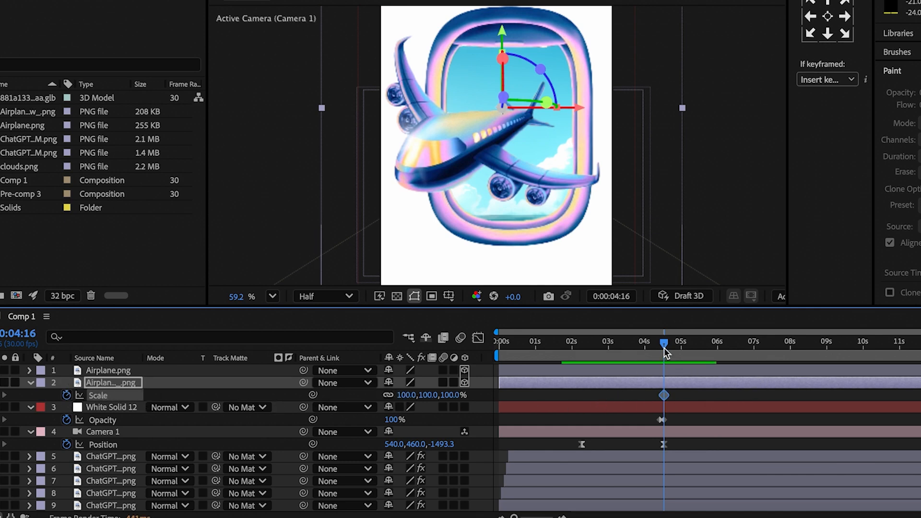
Step: Keyframe the window layer's scale at 60% at 0:00:04:09 and enable an expression on its Scale
drag(664, 353, 657, 346)
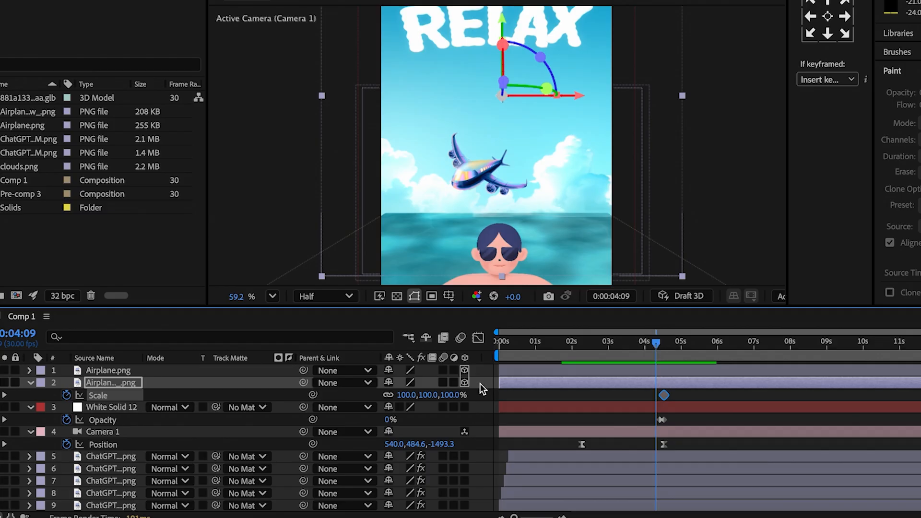
click(514, 398)
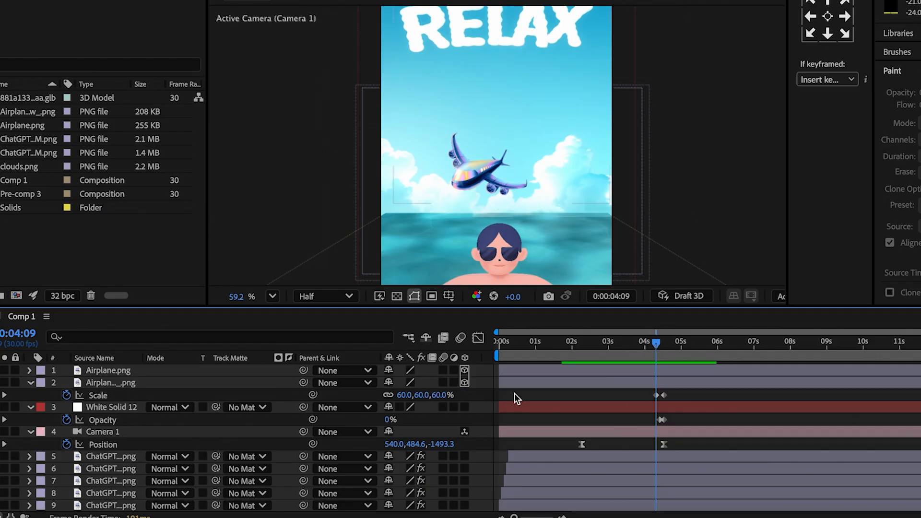
alt+click(66, 394)
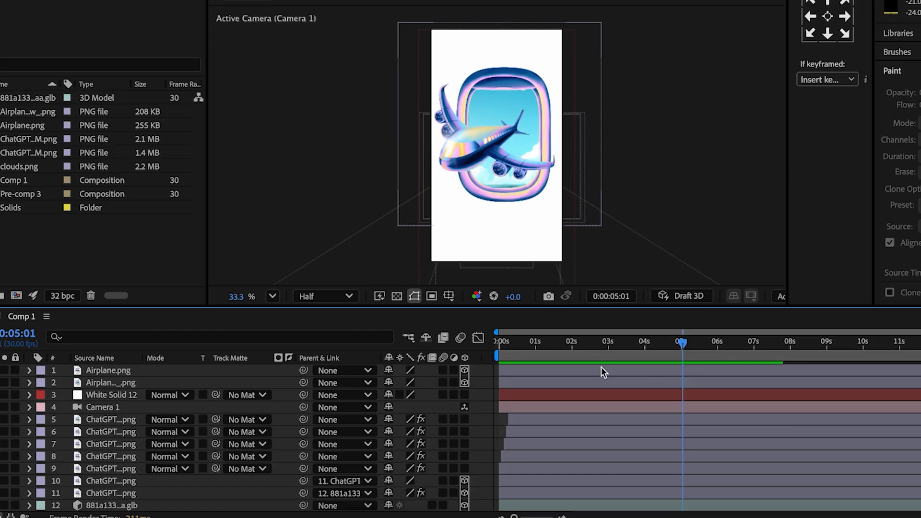
Step: Keyframe the opacity of the Airplane.png layer at 0% at 0:00:02:08 and at 100% a few frames after it
click(600, 367)
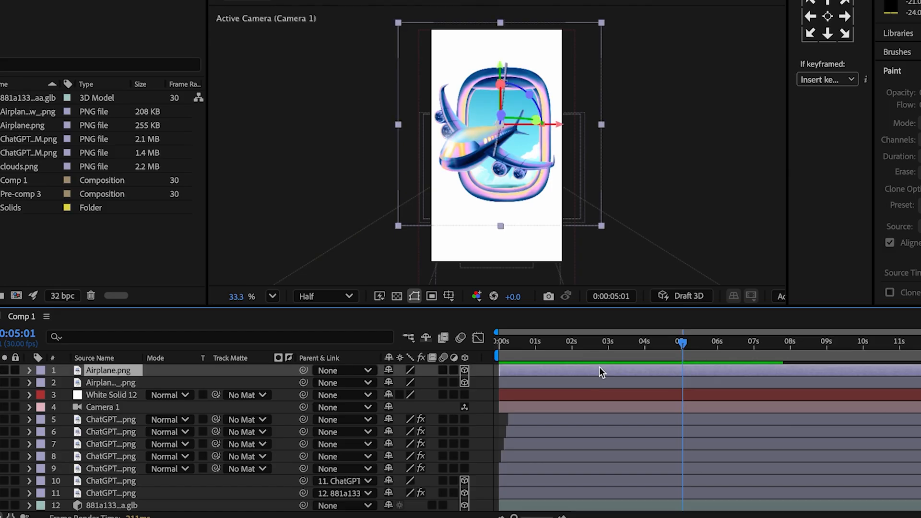
key(p)
click(583, 353)
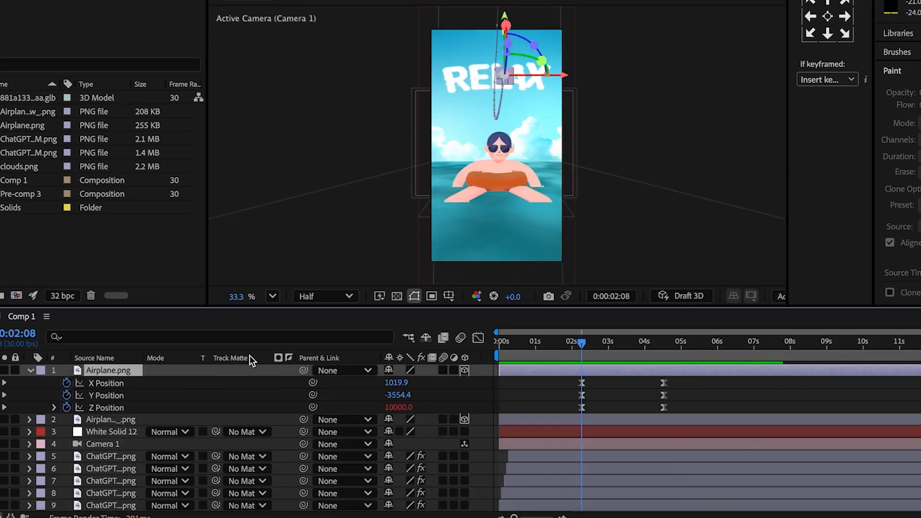
key(t)
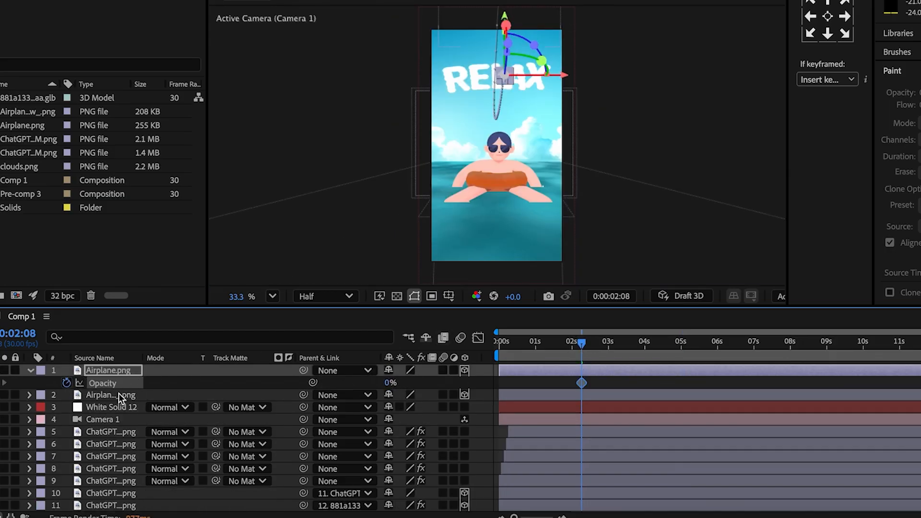
key(shift+p)
click(585, 344)
drag(589, 352, 590, 352)
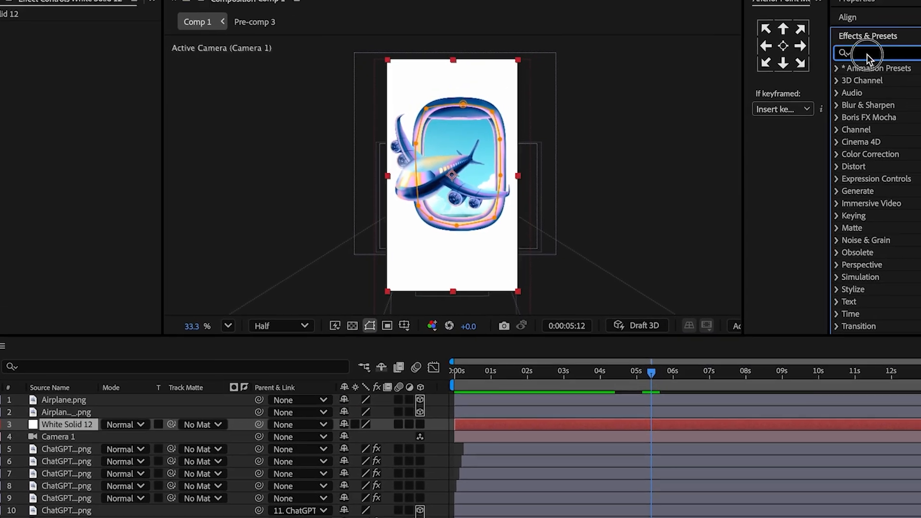
Step: Apply a 4-Color Gradient to the white solid and move its second color point to about 936, 990
text(4)
double_click(844, 189)
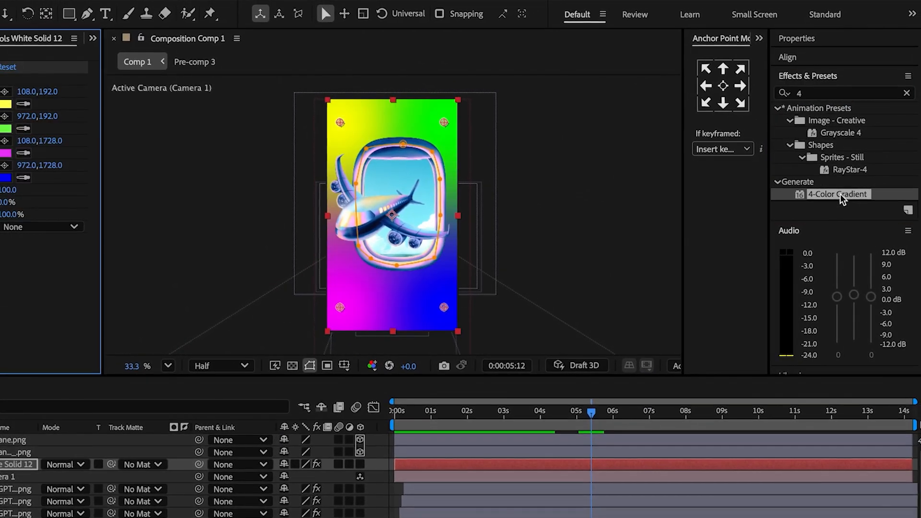
drag(473, 187, 469, 220)
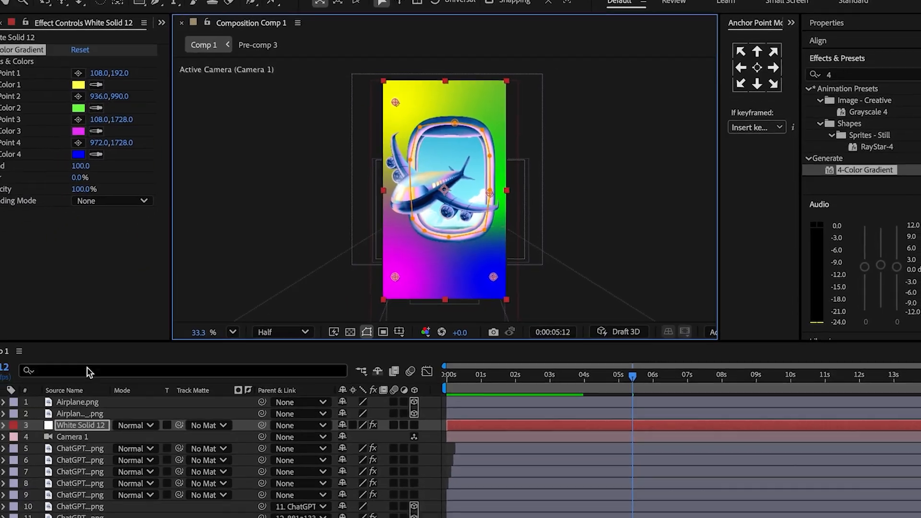
Step: Set the gradient's first color to light blue and its second to ECA3E2, and open its third color for editing
scroll(50, 490, down, 2)
double_click(93, 510)
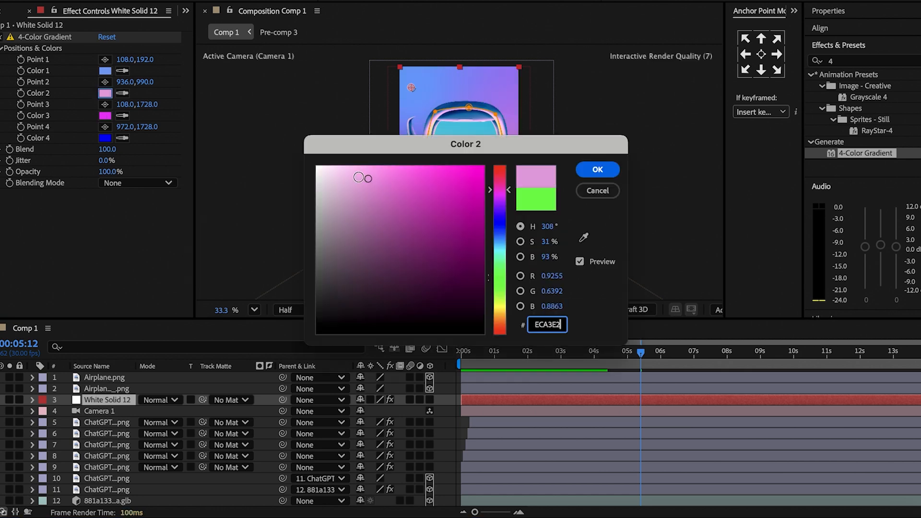
click(105, 116)
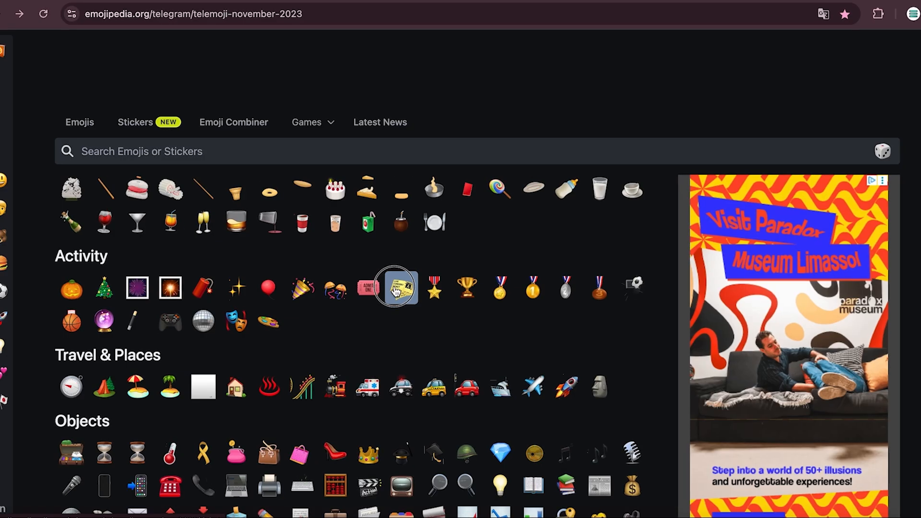
Step: On Emojipedia's Telemoji page, open the animated ticket emoji and start a screen recording of the area around it
click(396, 287)
key(super+shift+5)
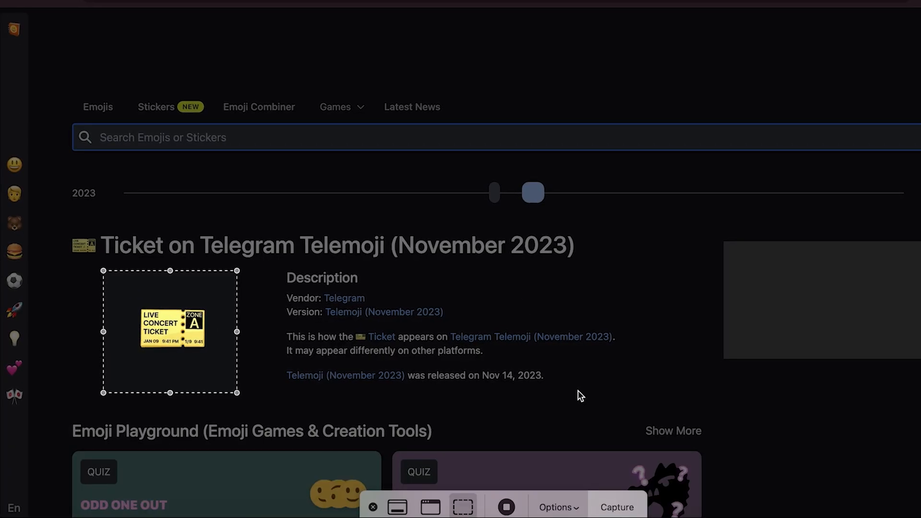
click(618, 508)
Step: Stop the ticket recording, open the airplane emoji from the Travel & Places group, and bring up screen capture for it
click(11, 1)
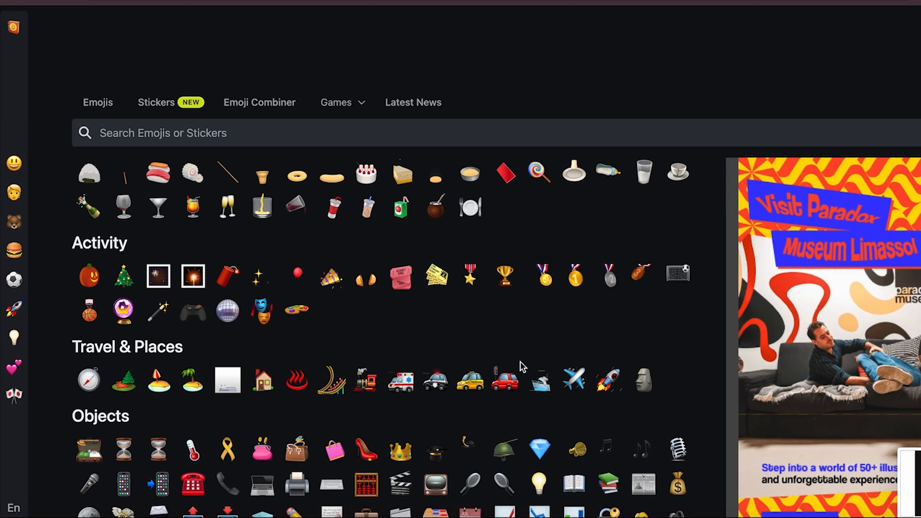
click(574, 378)
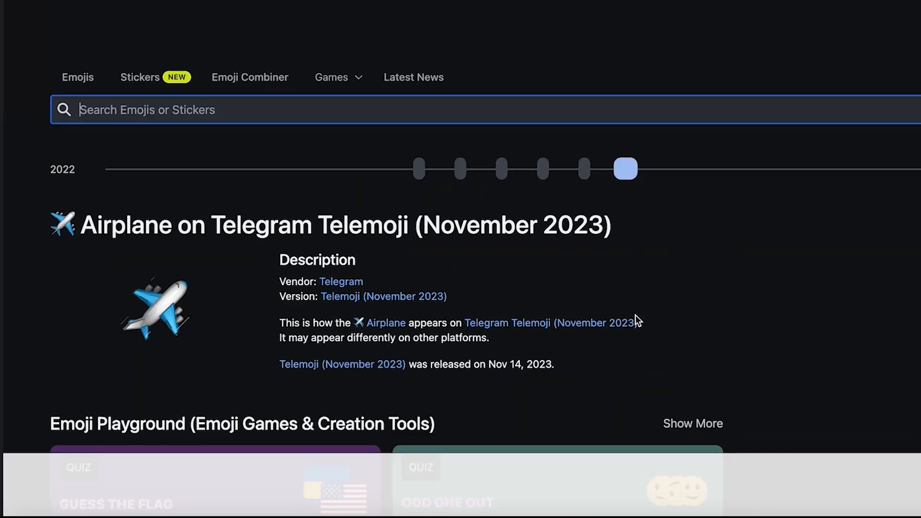
key(super+shift+5)
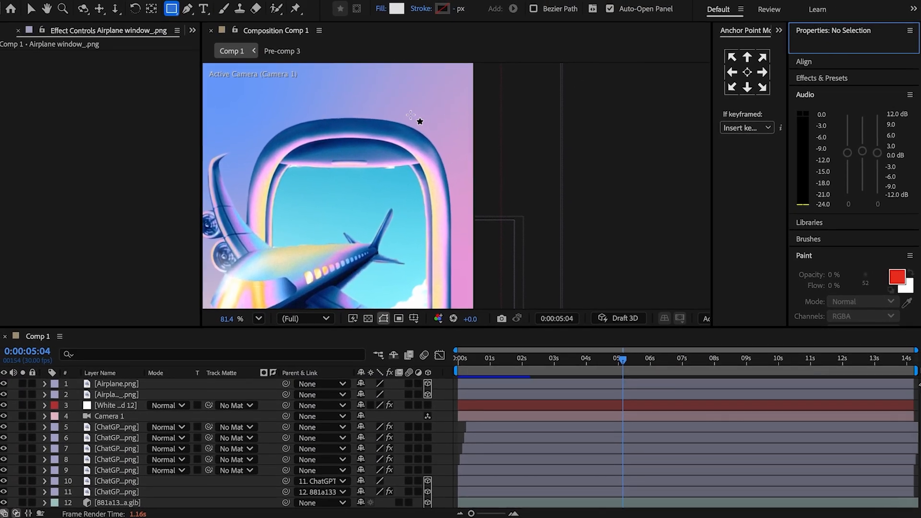
Step: In After Effects, draw a rectangle about 178 by 165 px over the window's upper-right corner and set its roundness to 30
drag(411, 115, 448, 150)
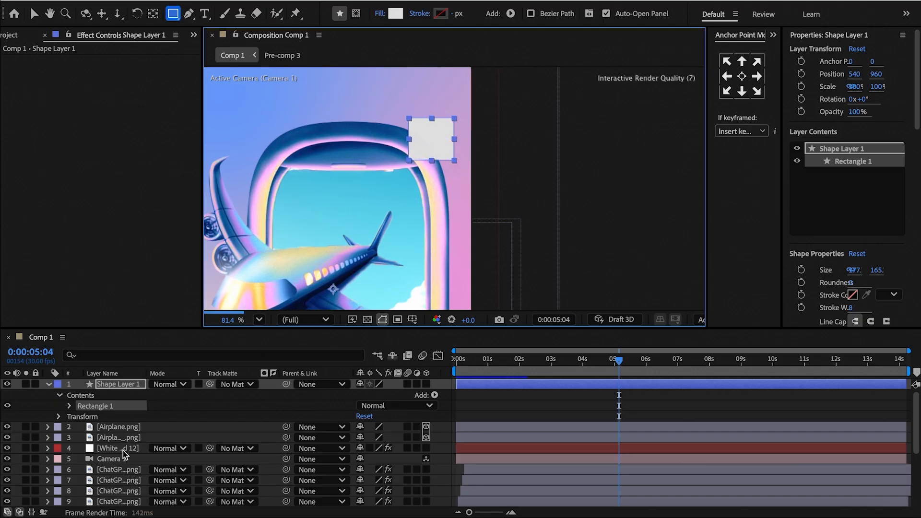
click(69, 406)
click(80, 416)
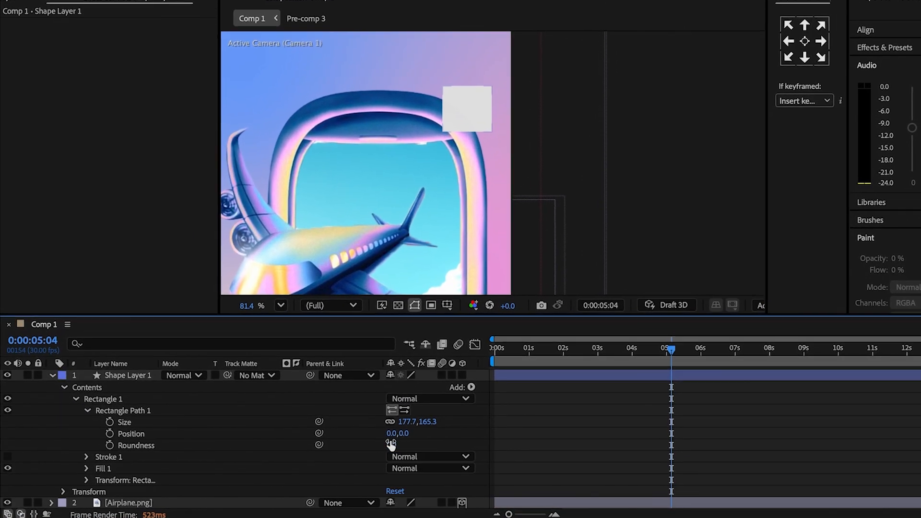
click(368, 447)
text(30)
key(Return)
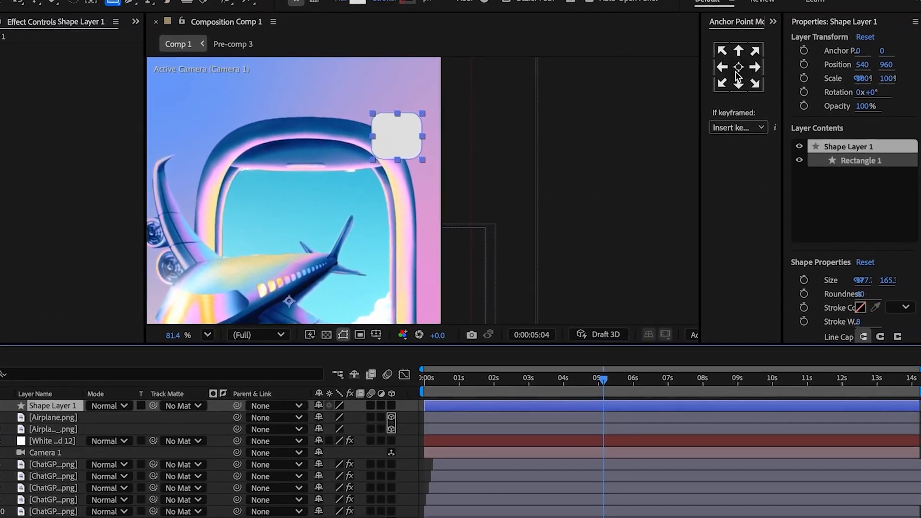
Step: Center the anchor point of the rounded rectangle and apply a Gradient Ramp effect to it
key(ctrl+5)
click(832, 68)
text(ramp)
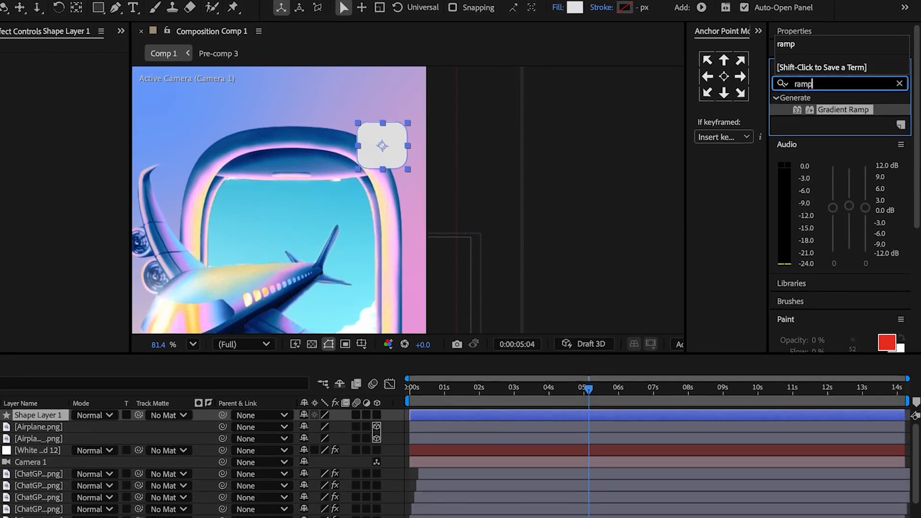
double_click(865, 104)
Step: Run the ramp from the rounded square's upper edge to its lower edge and set its end color to 43004D
click(37, 71)
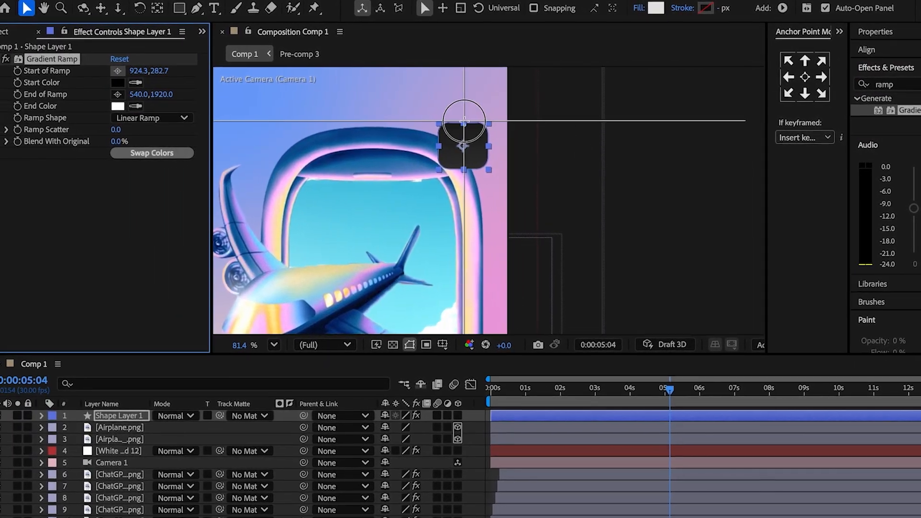
click(382, 120)
click(124, 94)
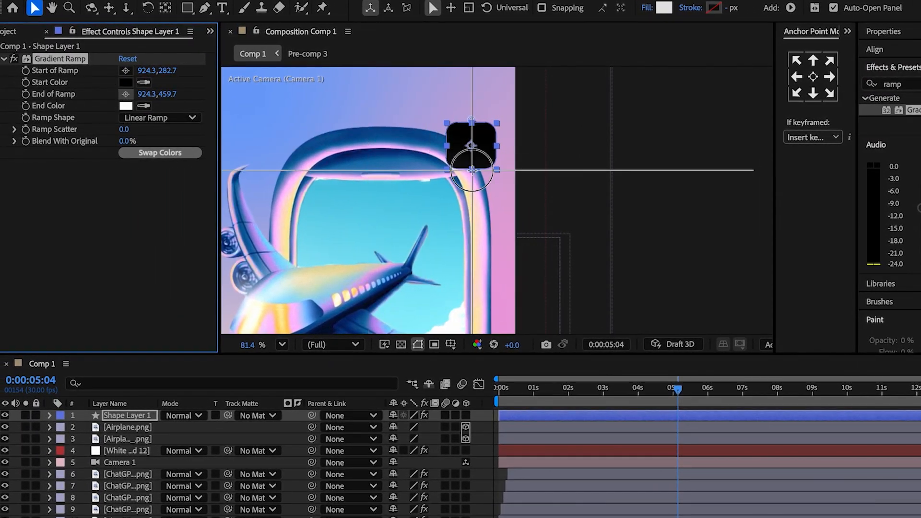
click(472, 170)
click(124, 107)
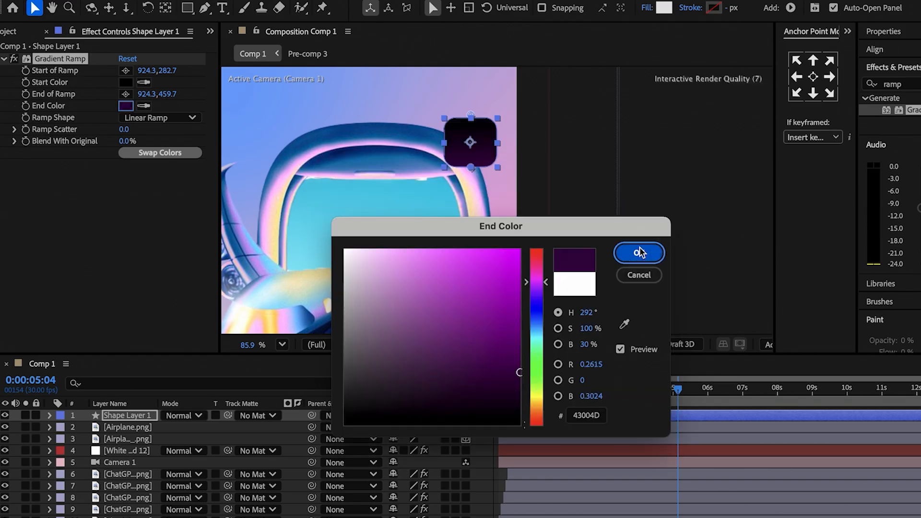
click(640, 253)
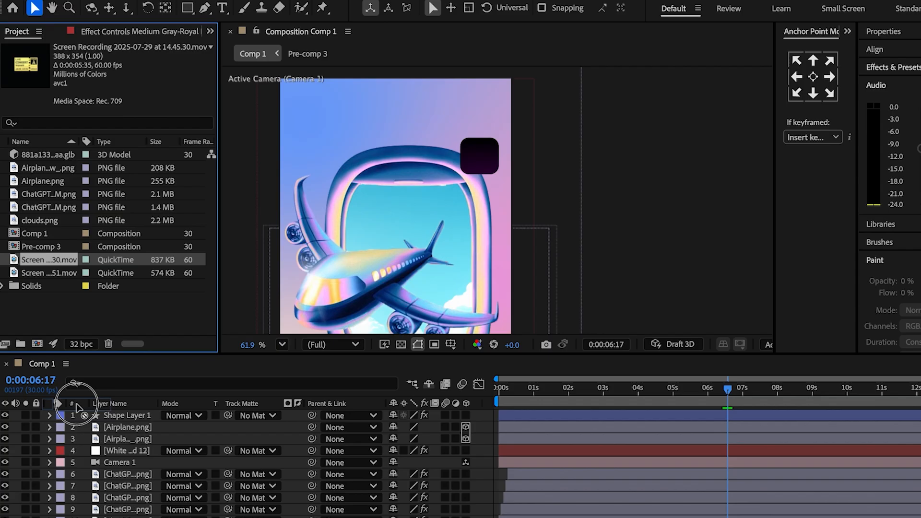
Step: Place the ticket recording above Shape Layer 1, starting shortly before 0:00:06:17, and key out its dark background with Linear Color Key
drag(77, 408, 78, 411)
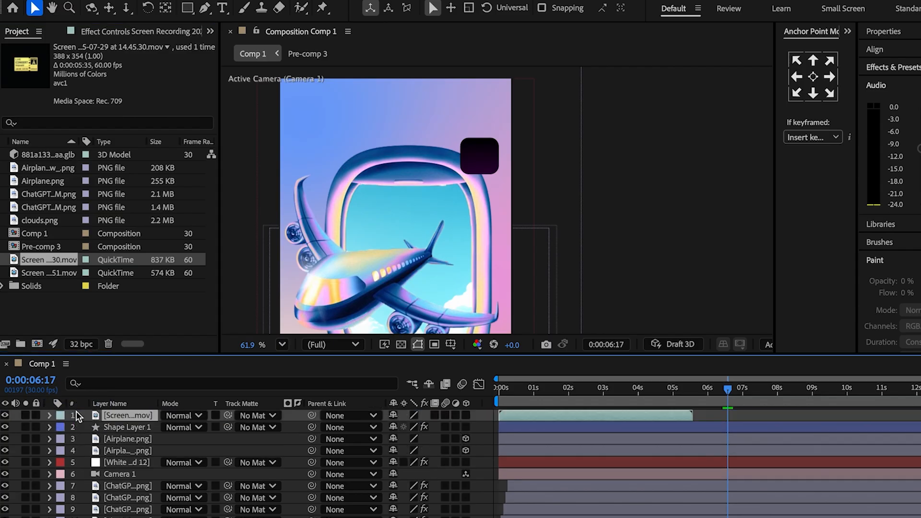
drag(531, 415, 714, 392)
click(878, 43)
click(884, 60)
text(color)
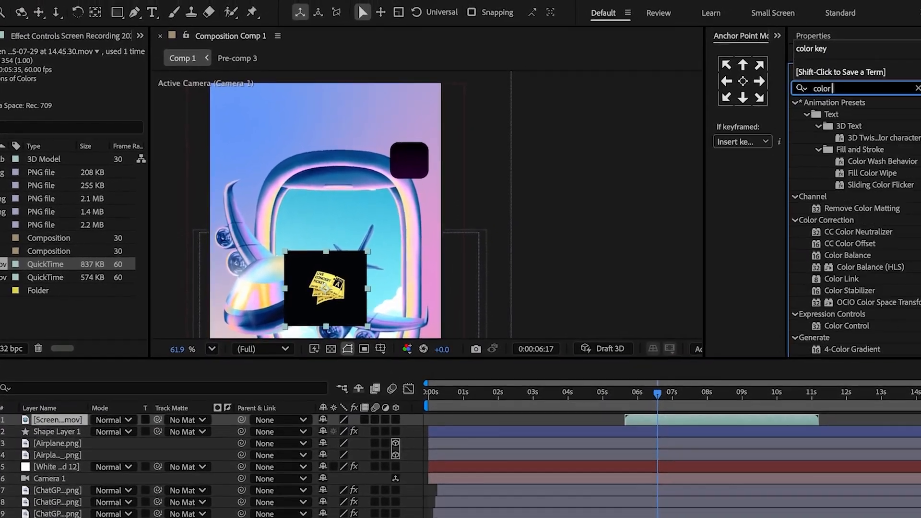
text( key)
double_click(839, 113)
click(80, 176)
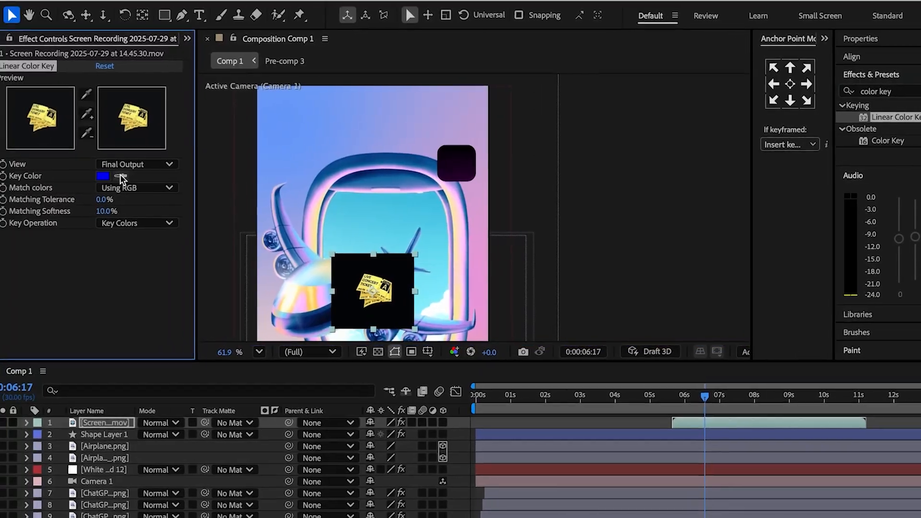
click(364, 278)
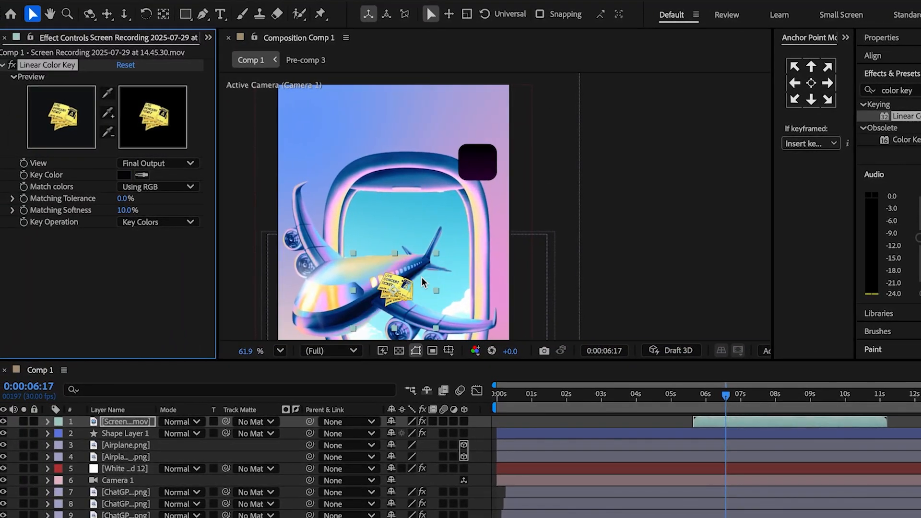
Step: Move the keyed ticket onto the dark rounded square and scale it to 60% so it fits inside
drag(414, 280, 481, 184)
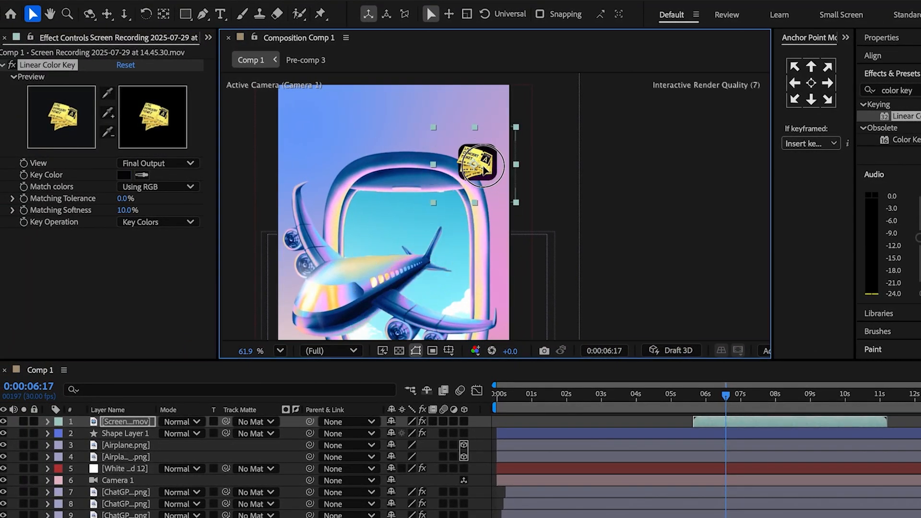
scroll(485, 171, up, 5)
key(s)
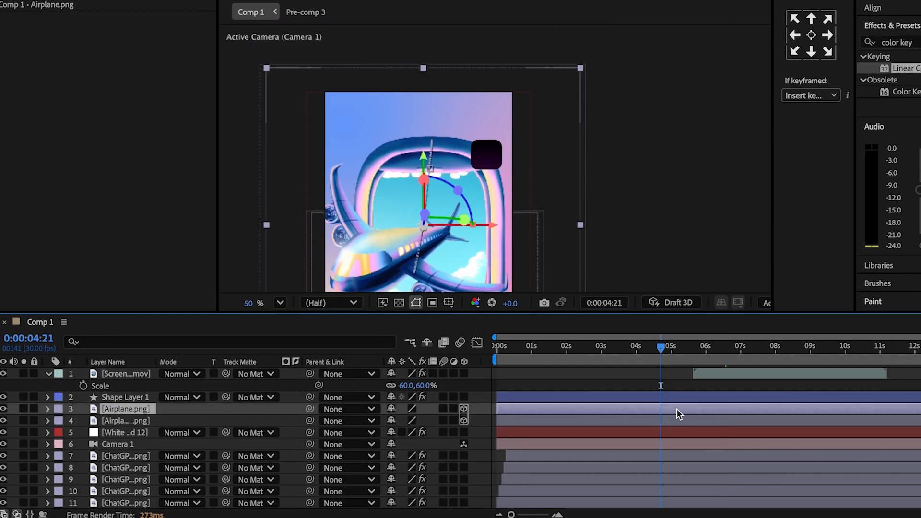
Step: Start the ticket layer at 0:00:04:16, then split the rounded-square layer at that time and delete its earlier part
key(u)
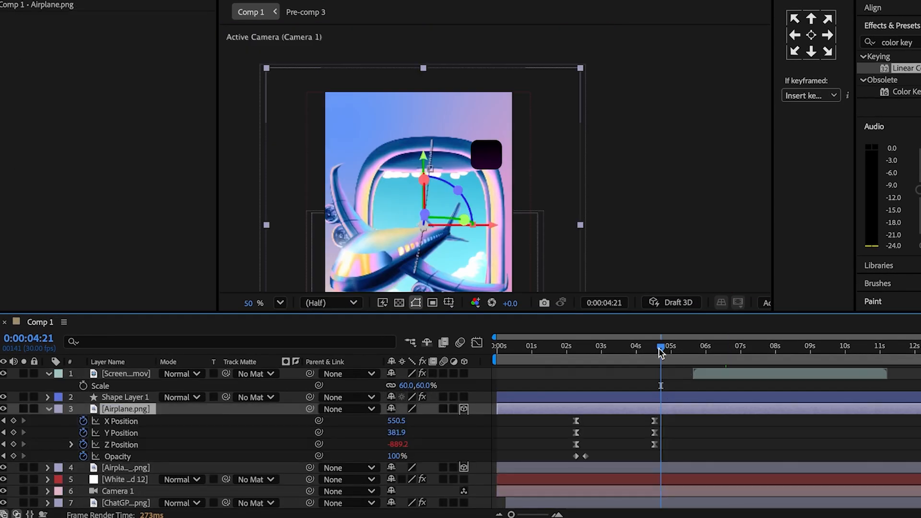
drag(661, 348, 655, 350)
key(u)
drag(714, 370, 672, 393)
click(672, 393)
key(ctrl+shift+d)
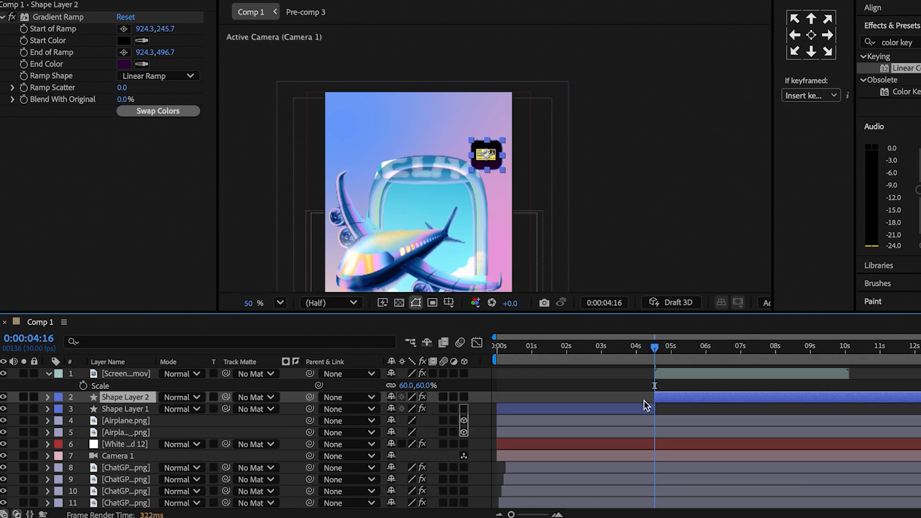
click(639, 408)
key(Delete)
Step: Keyframe the rounded square's scale from 0% at 0:00:04:16 to 100% at 0:00:04:23
click(666, 397)
key(s)
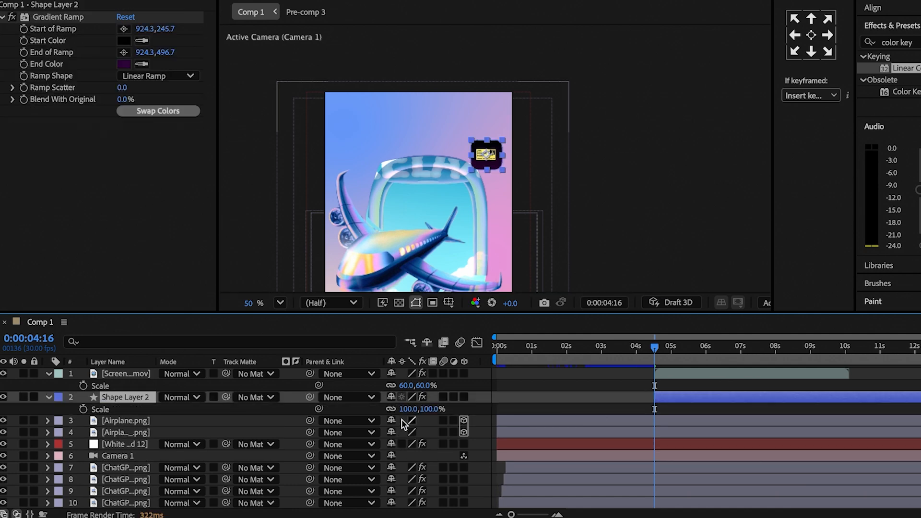
click(83, 409)
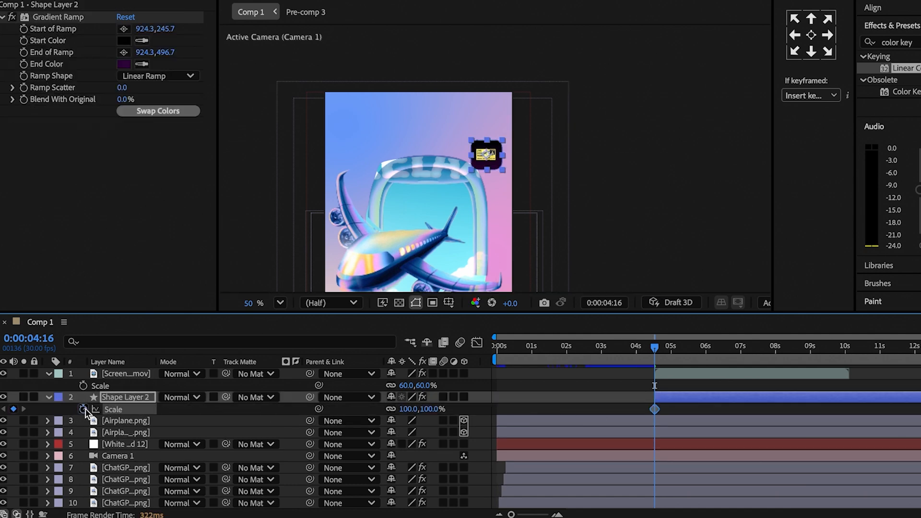
click(591, 391)
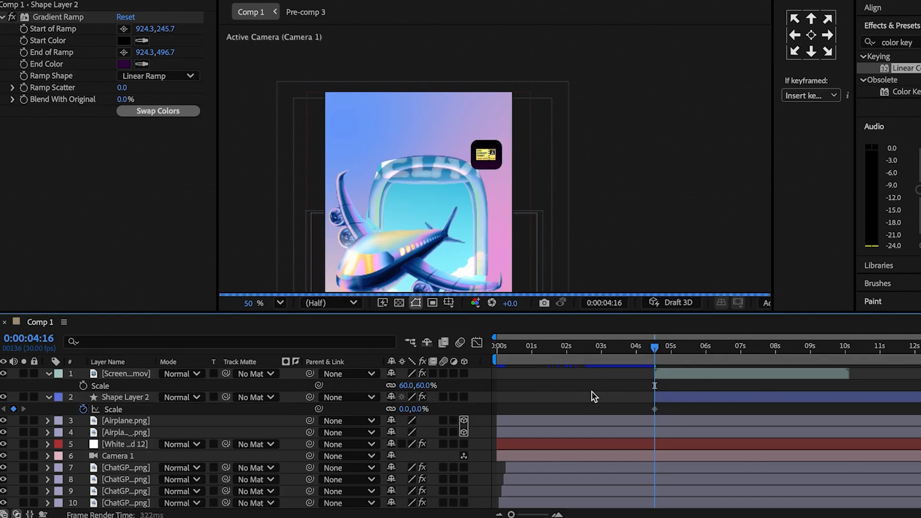
drag(653, 351, 662, 352)
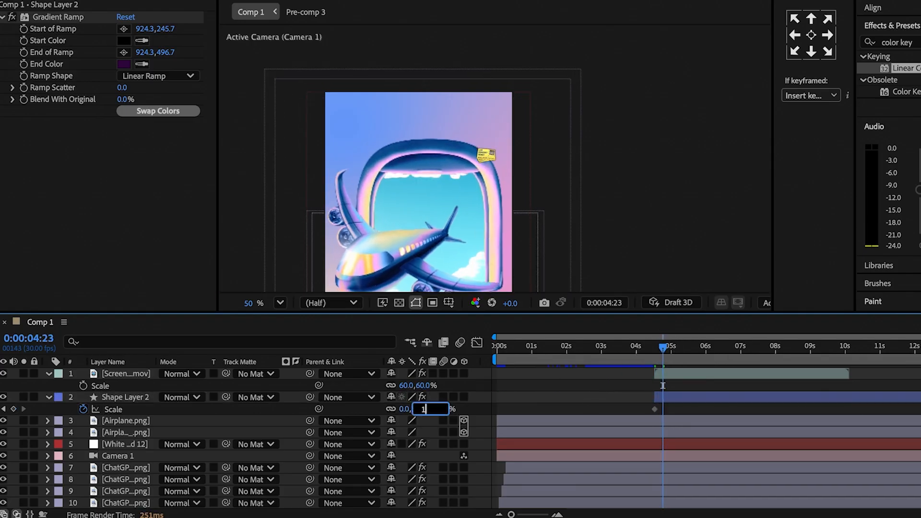
key(Return)
click(603, 368)
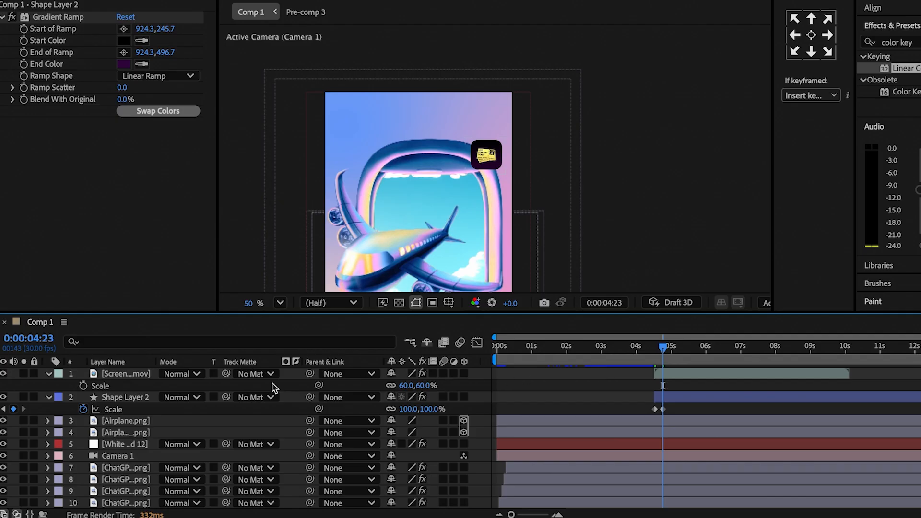
Step: Keyframe the ticket recording's scale from 0% at 0:00:04:16 to 60% at 0:00:04:23
click(83, 385)
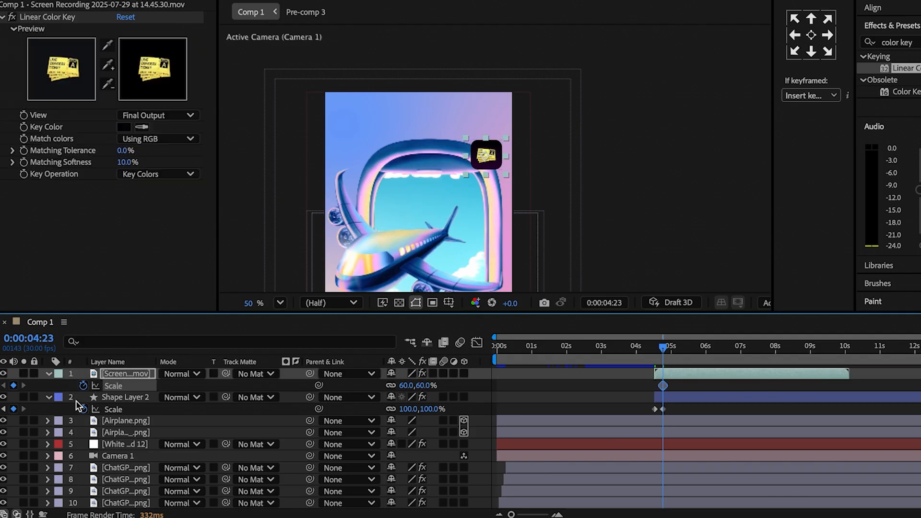
click(4, 409)
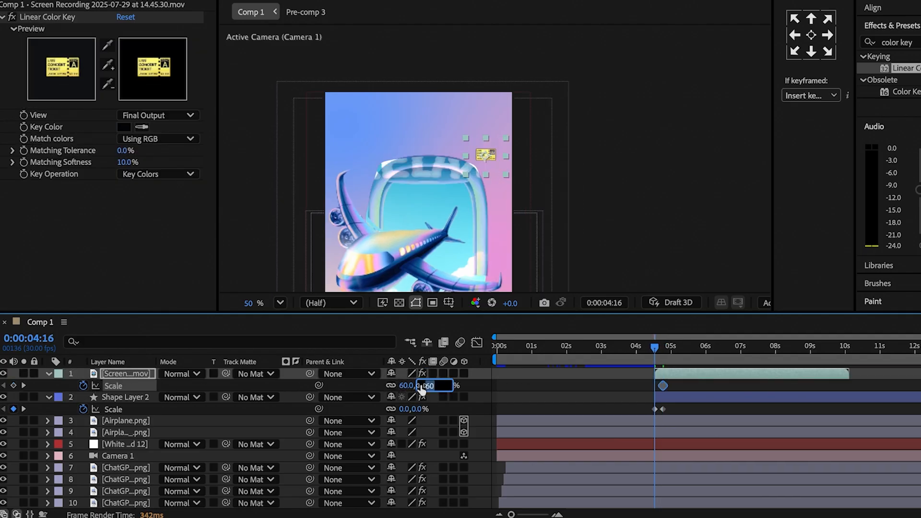
click(574, 372)
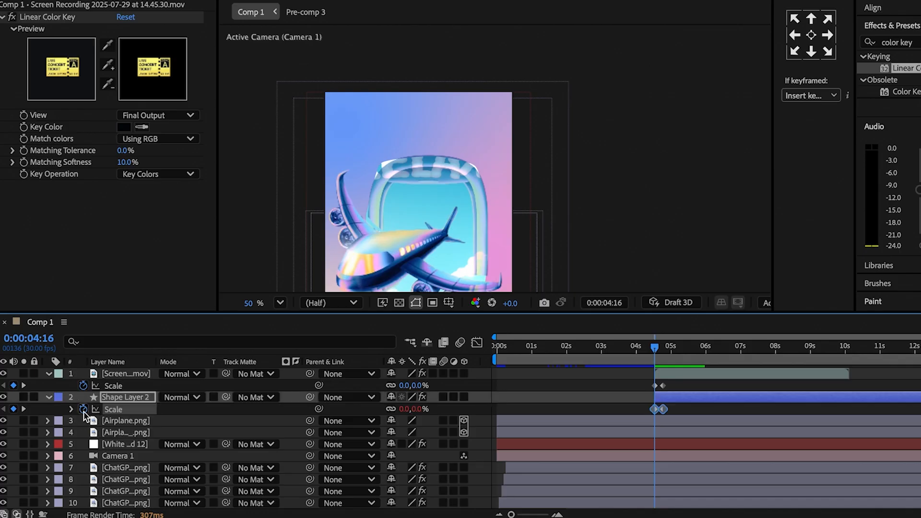
Step: Add the overshoot expression to Shape Layer 2's scale and set its amp value to 0.05
alt+click(84, 410)
key(ctrl+v)
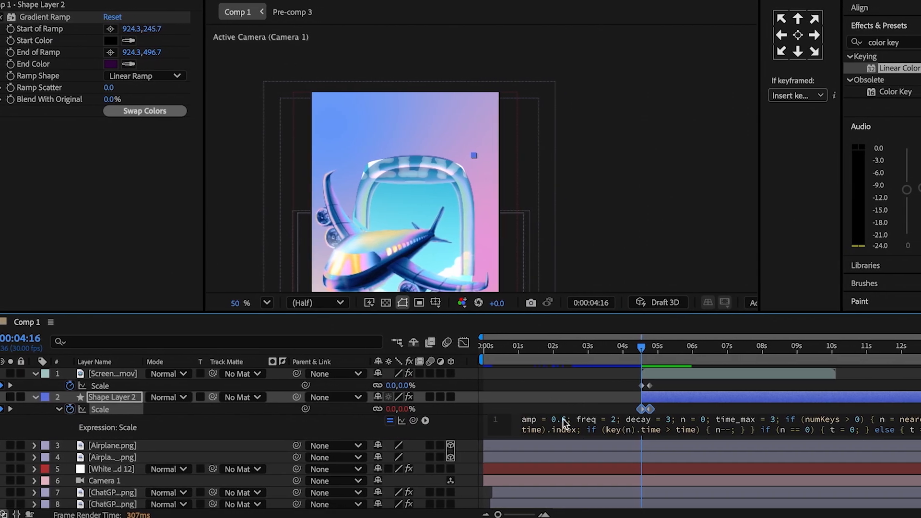
click(567, 420)
click(568, 416)
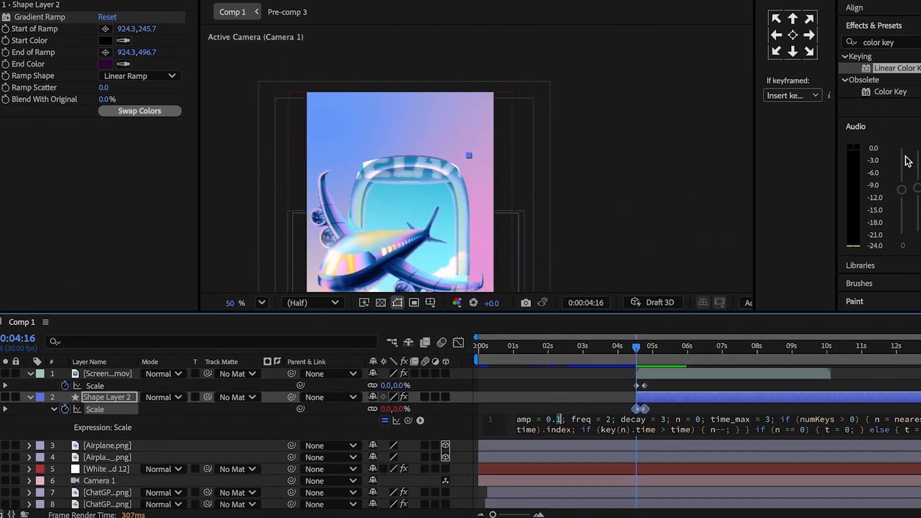
text(05)
Step: Copy the edited scale expression from Shape Layer 2 onto the ticket recording's scale
key(ctrl+a)
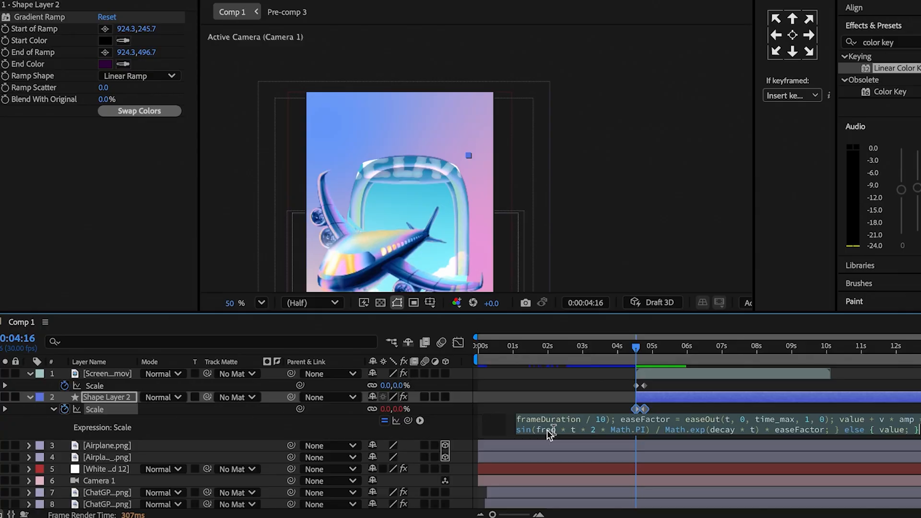
click(54, 409)
alt+click(65, 385)
key(super+v)
Step: Preview the pop-in, shift the ticket layer a few frames later and set Shape Layer 2 as its track matte
click(658, 376)
key(space)
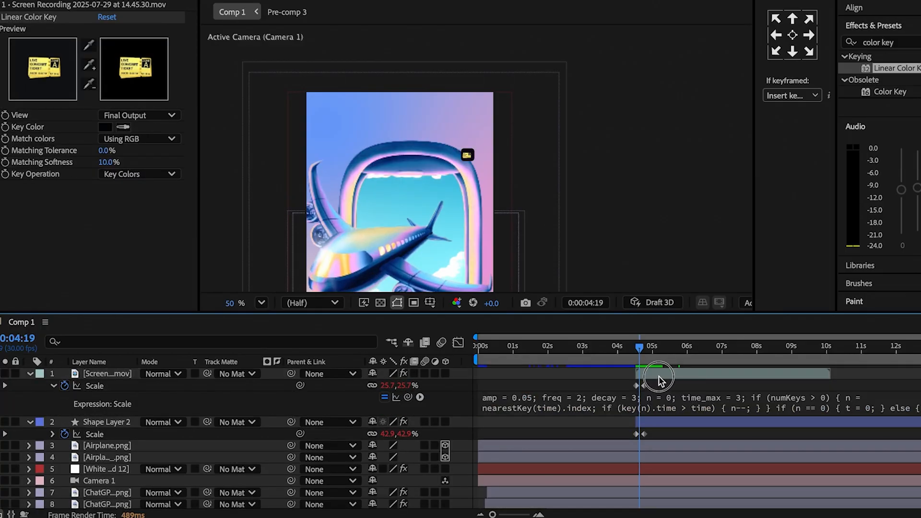
drag(658, 376, 661, 372)
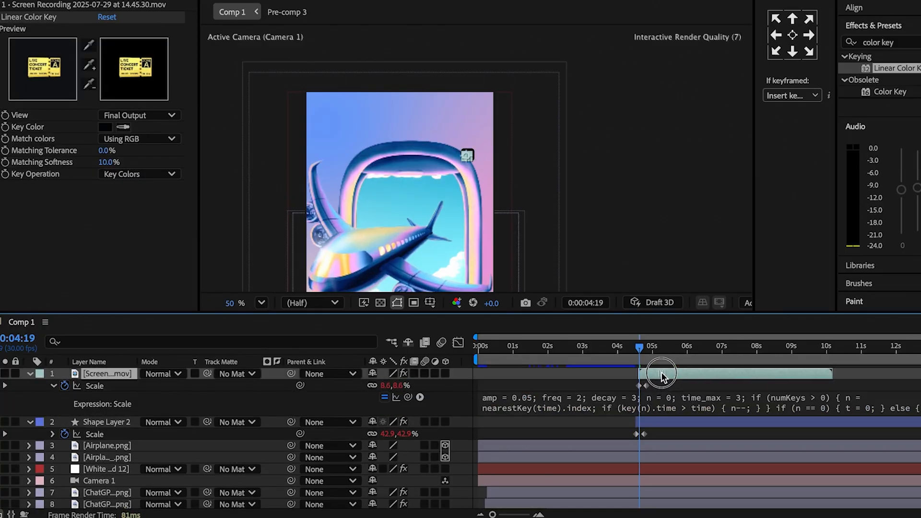
drag(207, 374, 104, 419)
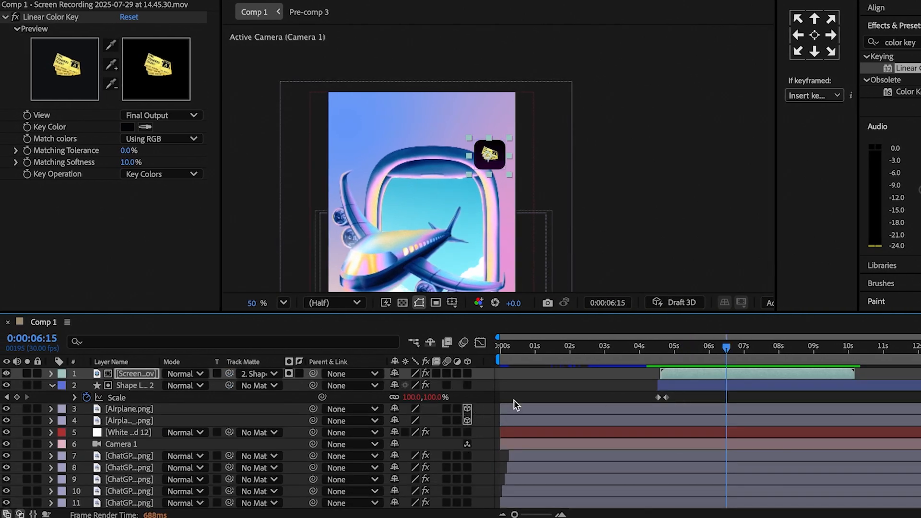
Step: Keyframe the ticket's position from 925.6,367.4 at 0:00:06:15 to 925.6,549.4 at 0:00:07:13 and ease both keyframes
key(p)
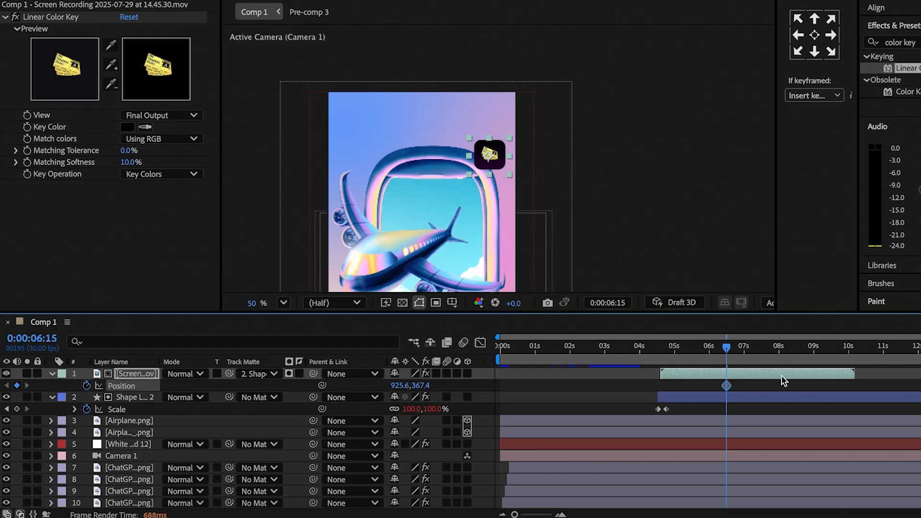
drag(741, 355, 759, 360)
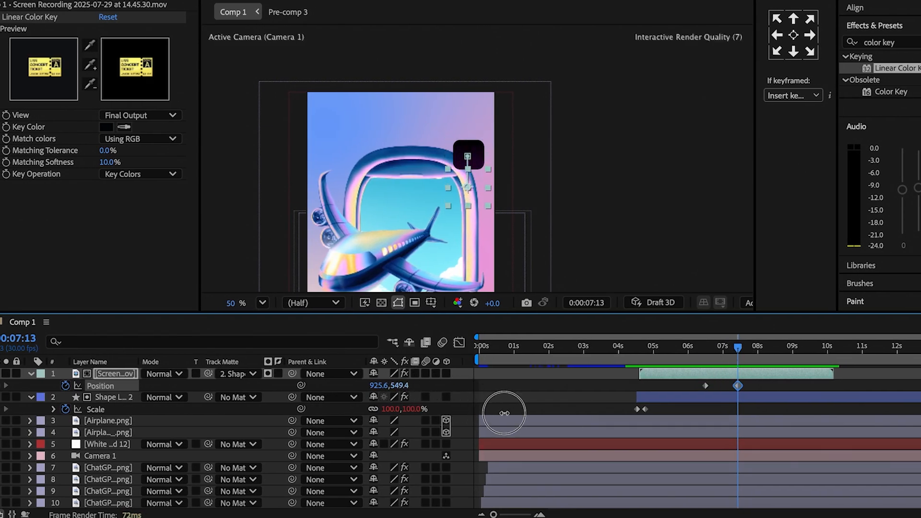
drag(680, 384, 746, 388)
click(458, 342)
click(823, 500)
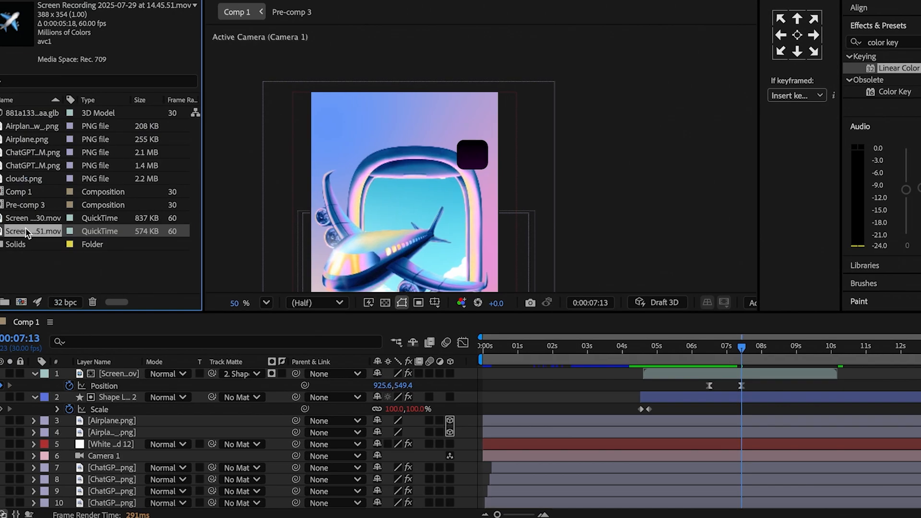
Step: Place the airplane emoji recording above the ticket, starting at 0:00:07:13, and give it the ticket's Linear Color Key
drag(28, 231, 64, 365)
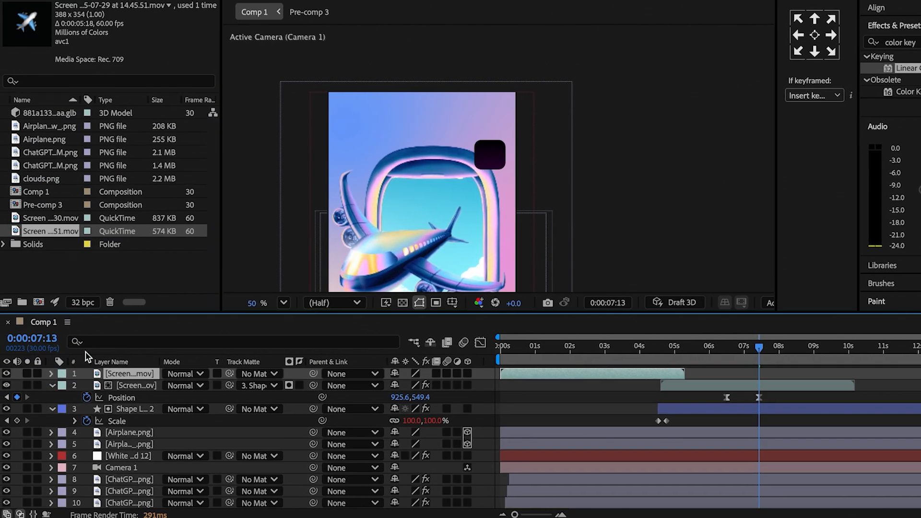
drag(517, 380, 718, 390)
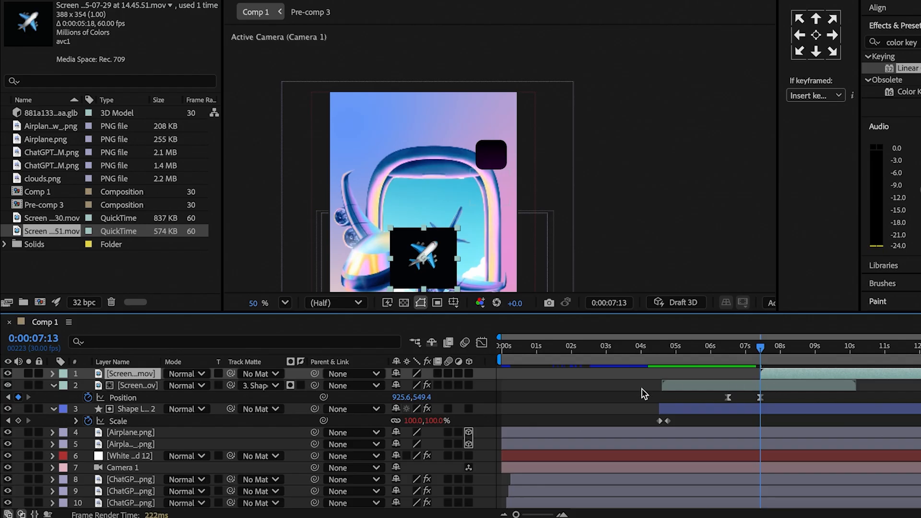
click(694, 386)
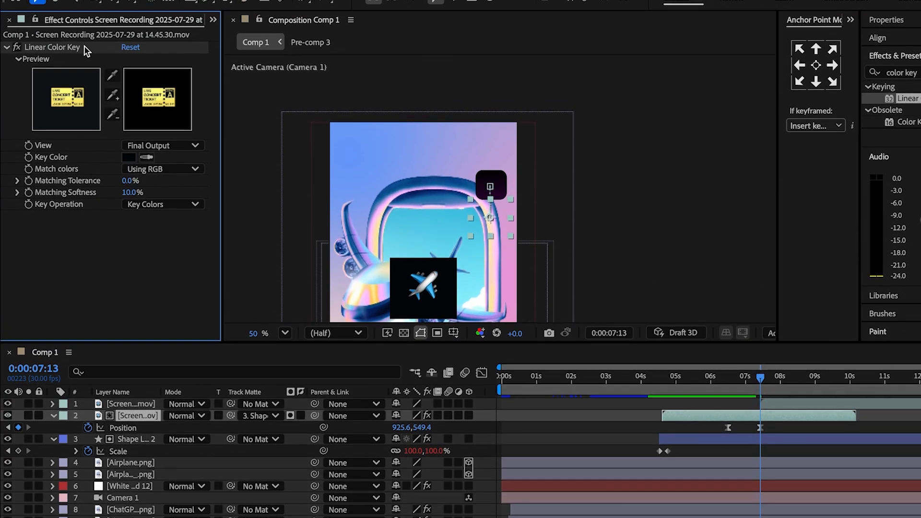
click(135, 405)
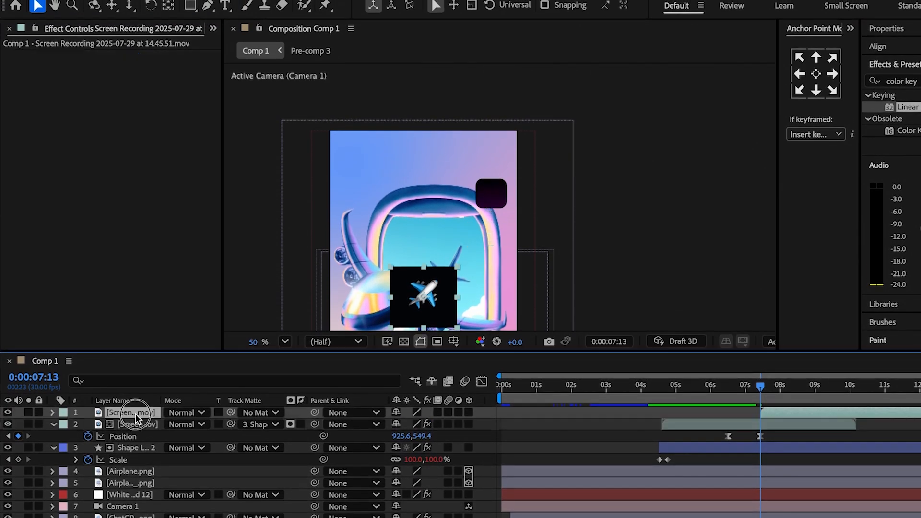
key(super+v)
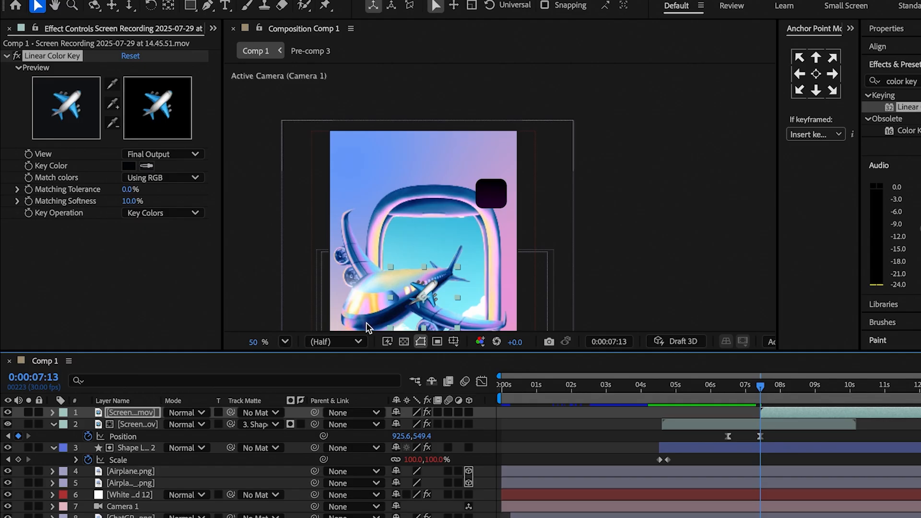
Step: Move the keyed airplane emoji onto the dark rounded square and scale it to 55%
click(437, 285)
drag(438, 285, 495, 197)
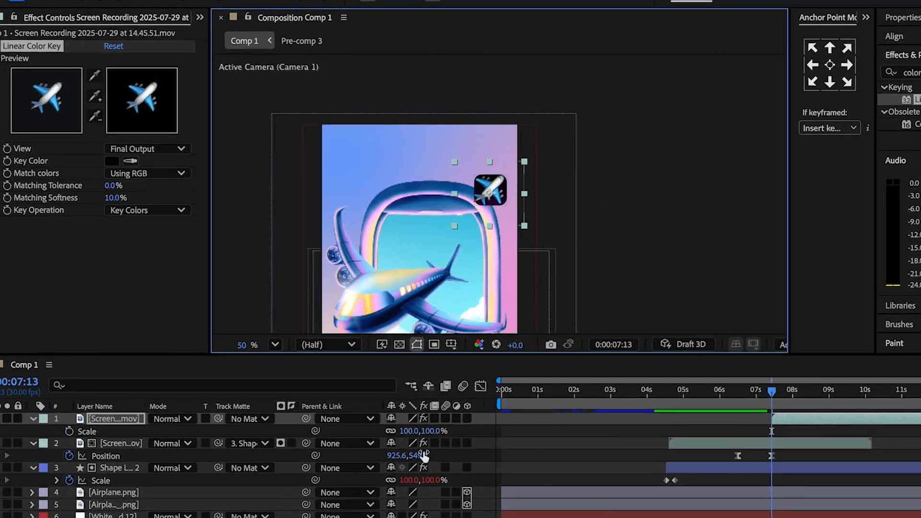
click(433, 430)
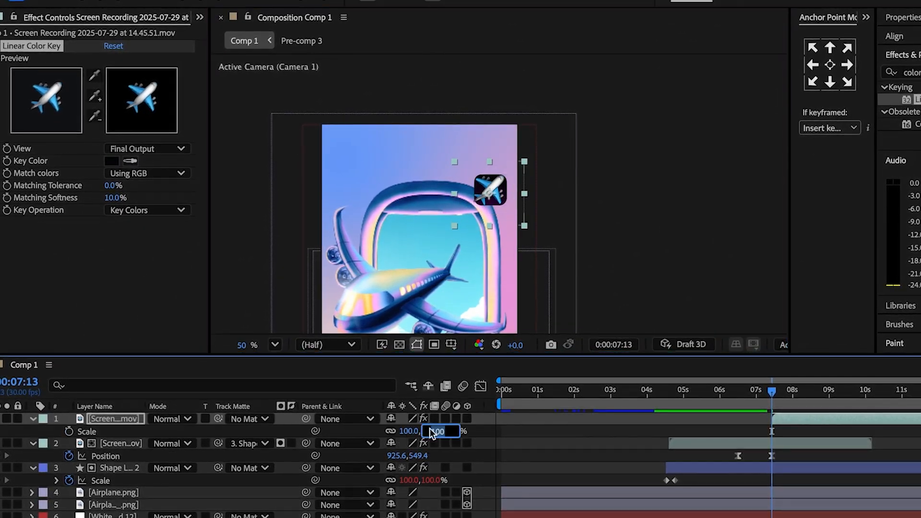
click(573, 436)
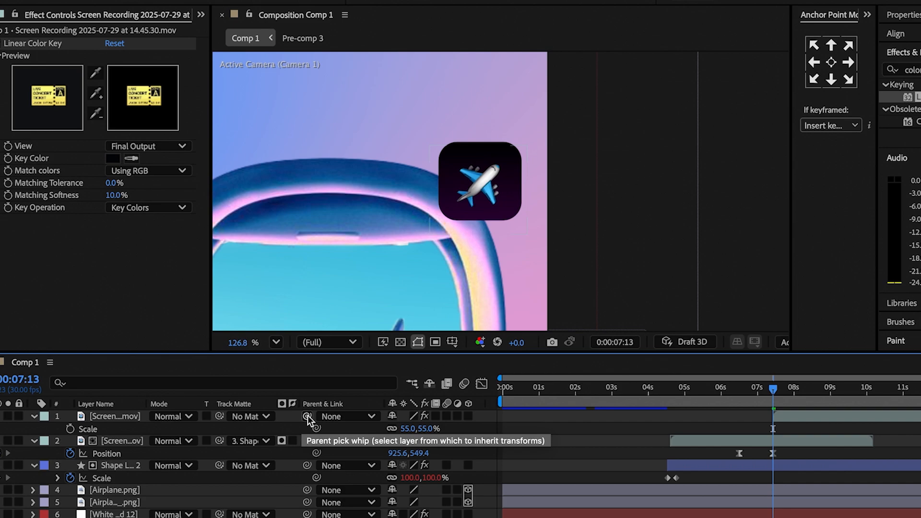
Step: Parent the airplane emoji layer to the ticket layer and use Shape Layer 2 as its track matte
drag(306, 418, 139, 441)
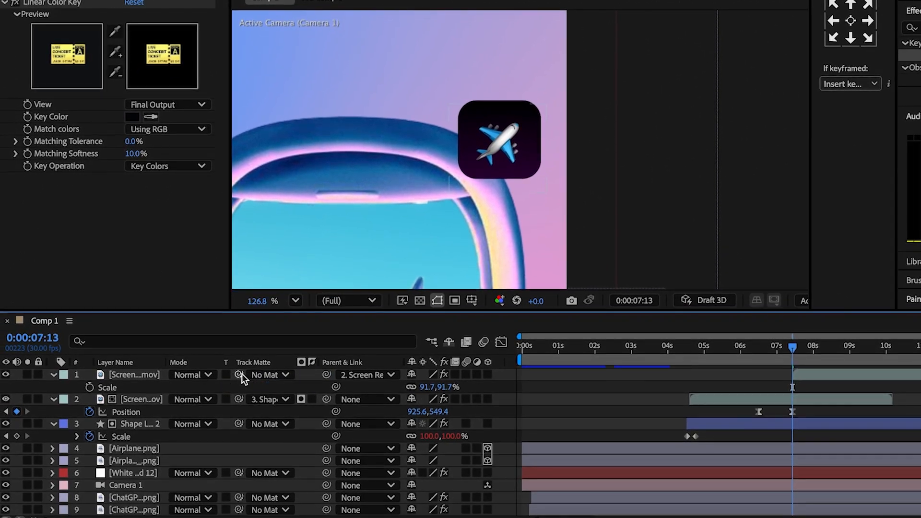
drag(241, 373, 145, 430)
Step: Move the airplane emoji layer earlier so it starts at about 0:00:06:15, with the ticket's first position keyframe
key(j)
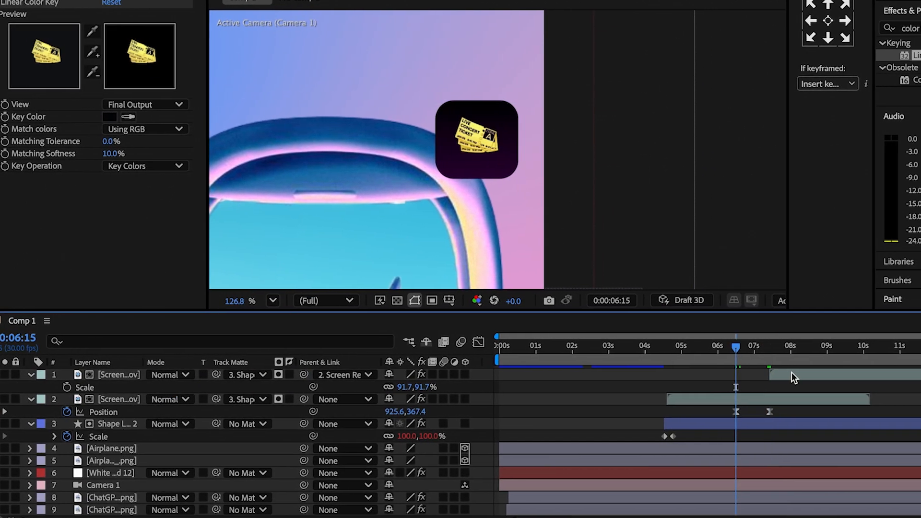
drag(820, 377, 742, 382)
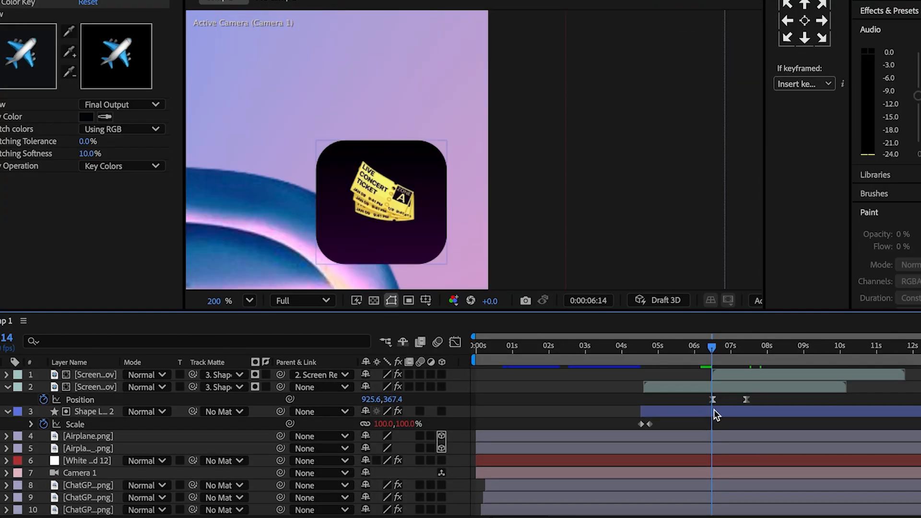
Step: Duplicate Shape Layer 2 and apply the 4-Color Gradient effect to the copy
click(719, 411)
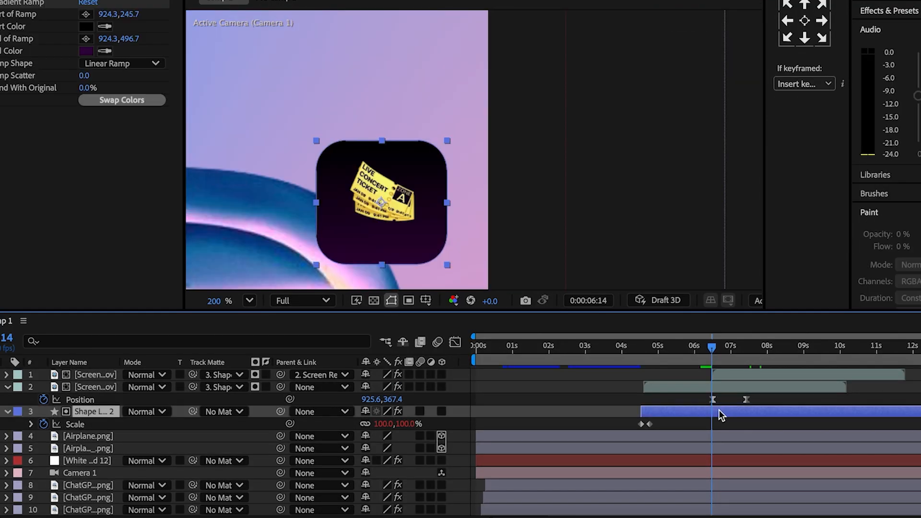
key(ctrl+d)
click(863, 56)
text(4)
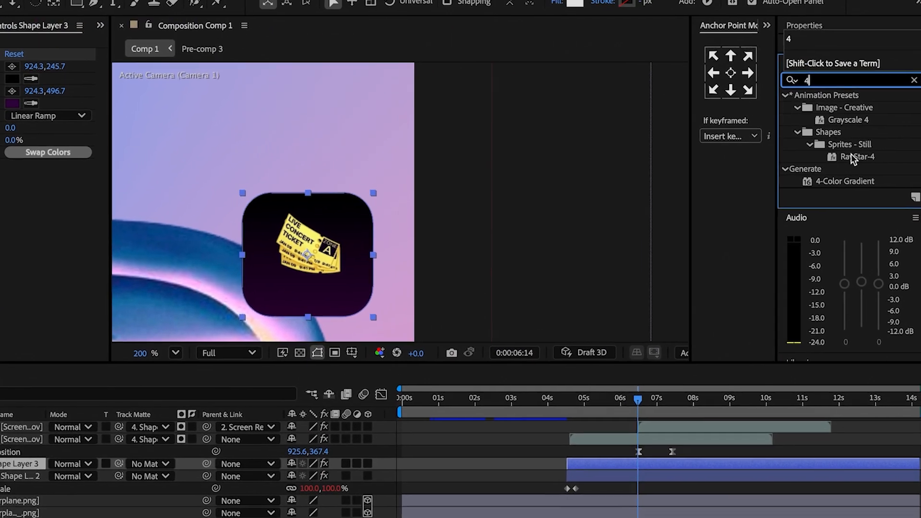
double_click(837, 181)
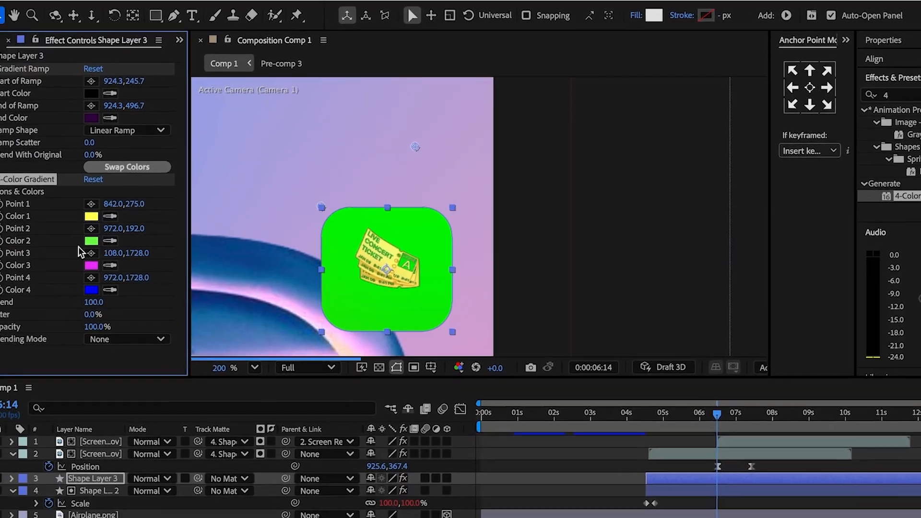
Step: Place the four gradient points on the duplicated square's corners at 842,275; 1023,274; 1019,450; and 842,447
click(91, 253)
click(449, 333)
click(90, 228)
click(452, 206)
click(91, 278)
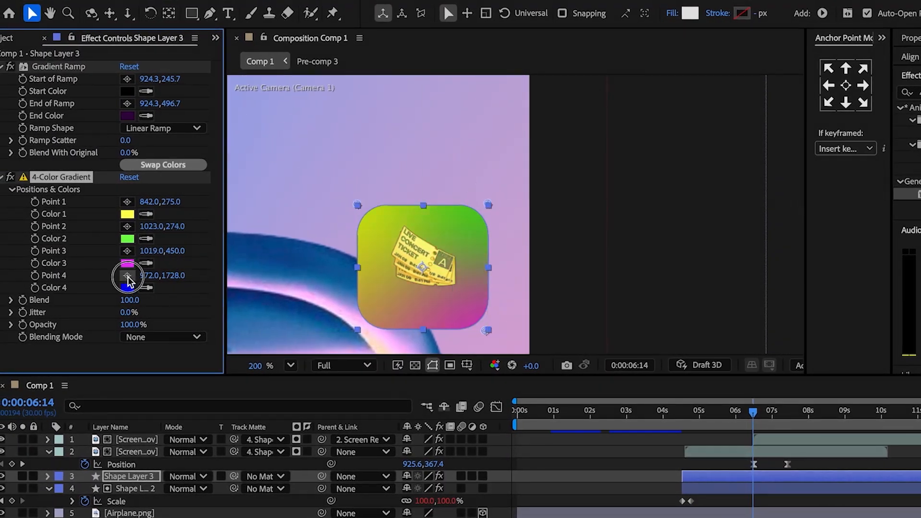
click(356, 330)
Step: Set the 4-Color Gradient's Color 1 to magenta and Color 2 to orange
click(127, 214)
click(561, 242)
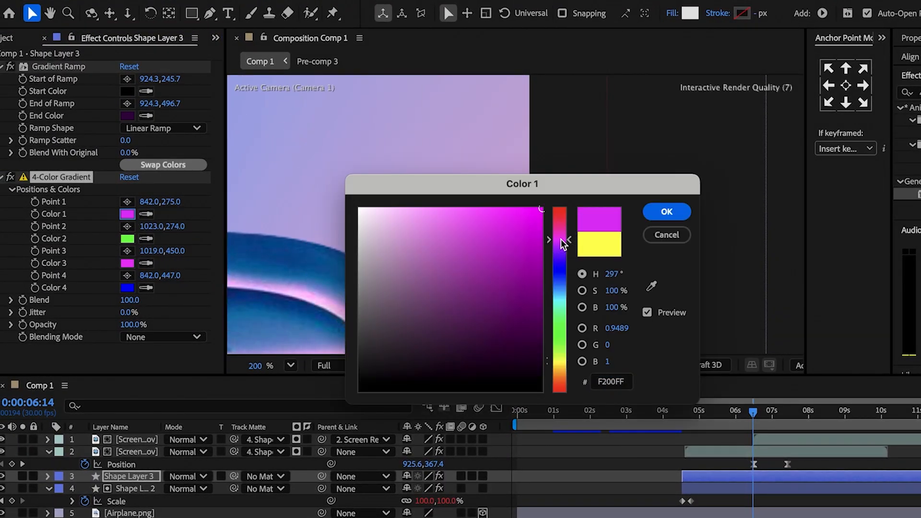
click(662, 218)
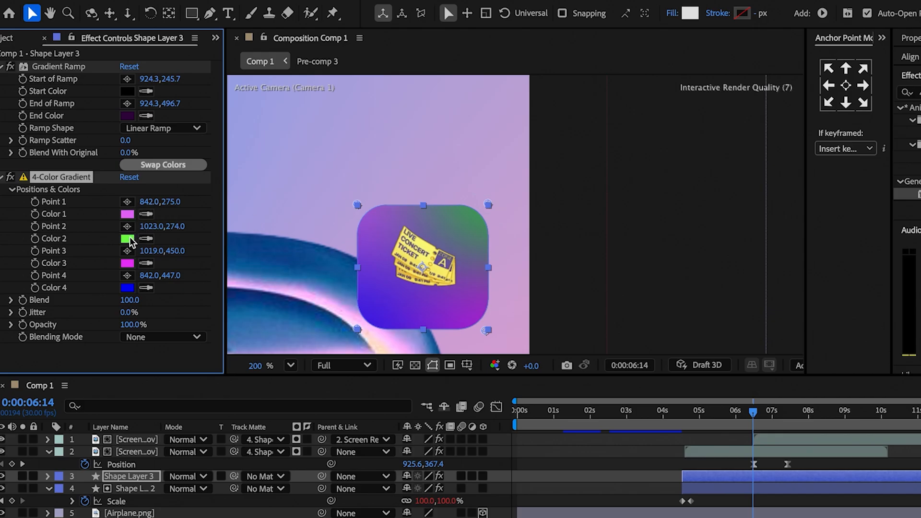
click(127, 238)
drag(571, 320, 568, 374)
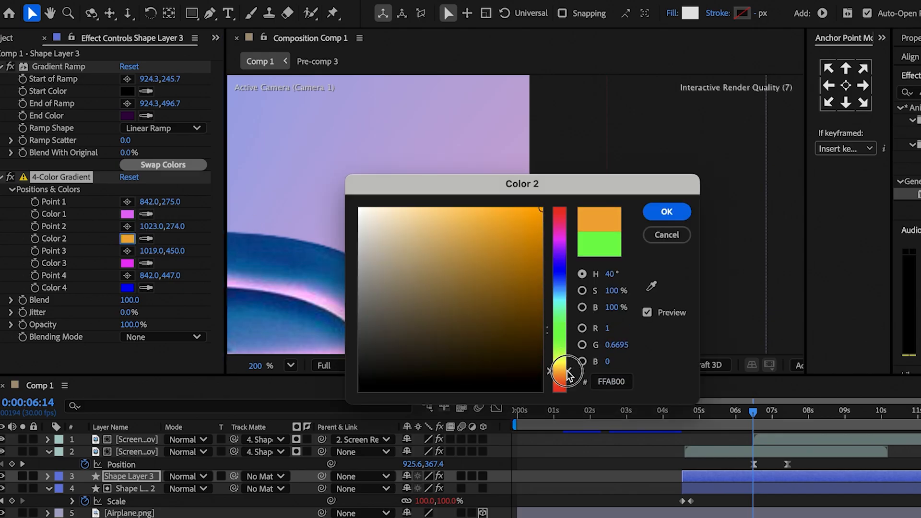
click(666, 211)
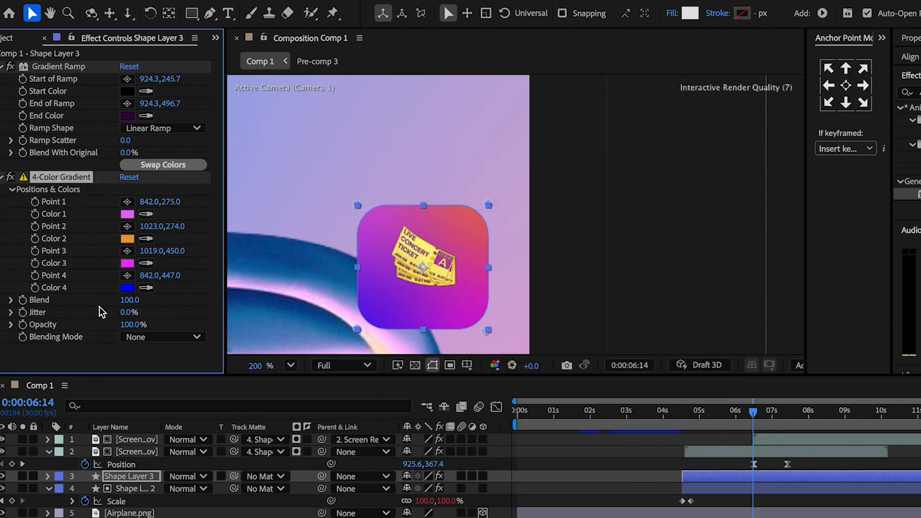
Step: Set the 4-Color Gradient's Color 4 to yellow and its Blend to 150
click(127, 287)
click(559, 363)
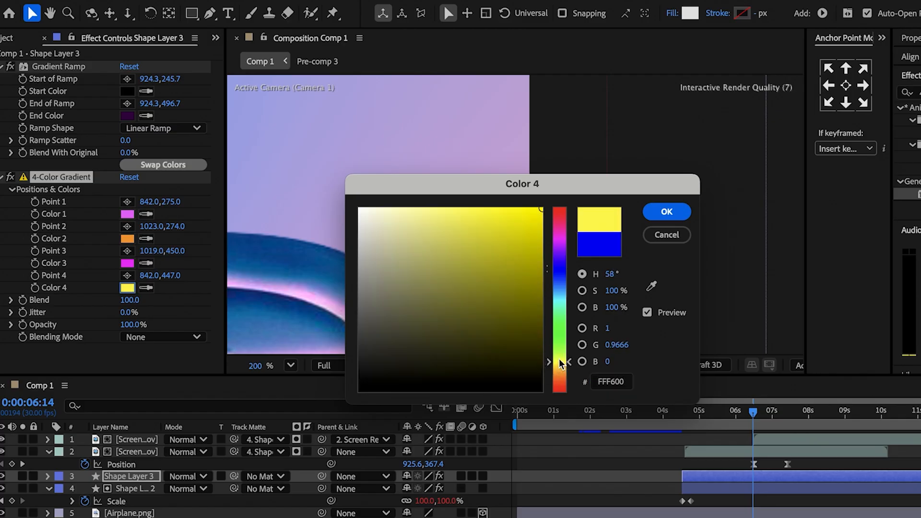
click(665, 215)
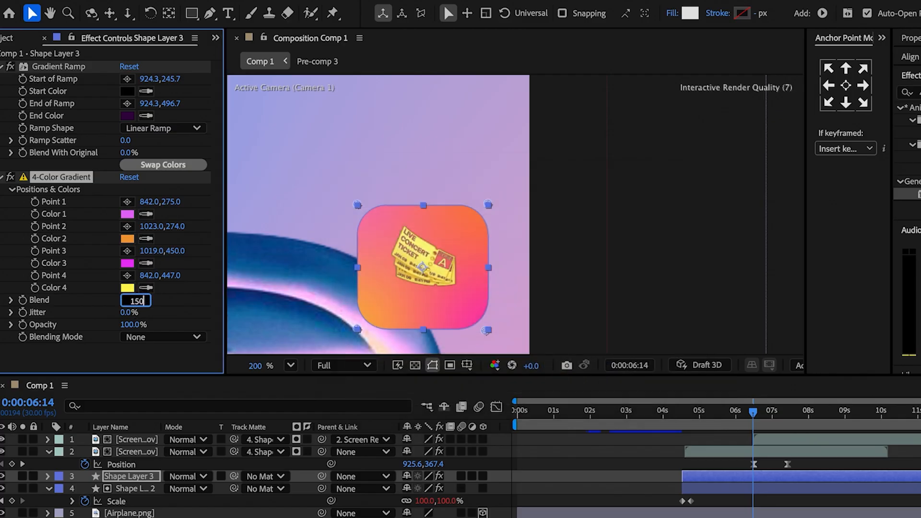
key(Return)
Step: Search the effects for "glow" and apply the Stylize Glow effect to Shape Layer 3
click(911, 93)
text(glow)
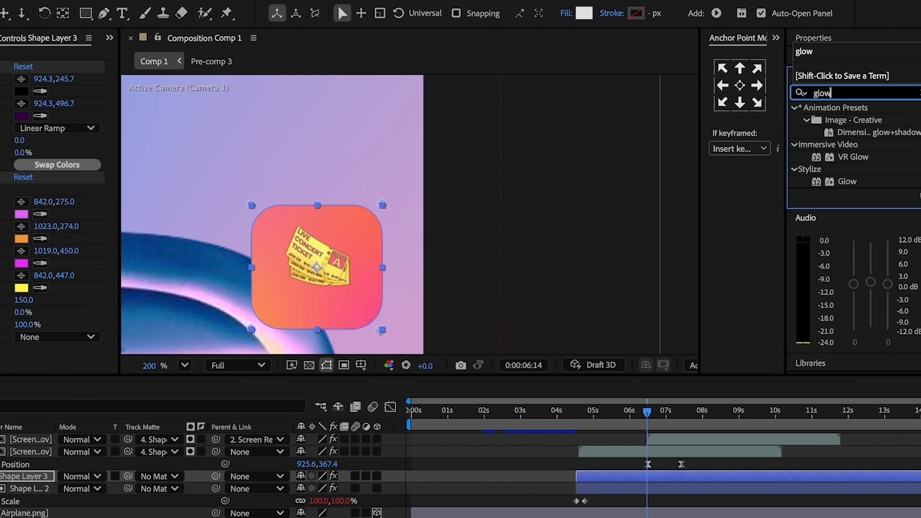
double_click(840, 181)
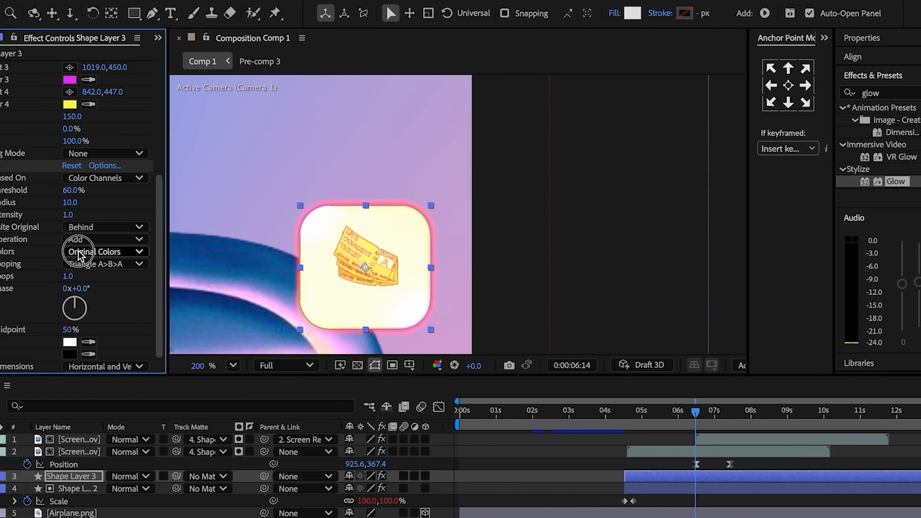
Step: Set the Glow to use A & B Colors, with light pink FFB7F4 as Color A and light peach as Color B
click(78, 254)
click(106, 282)
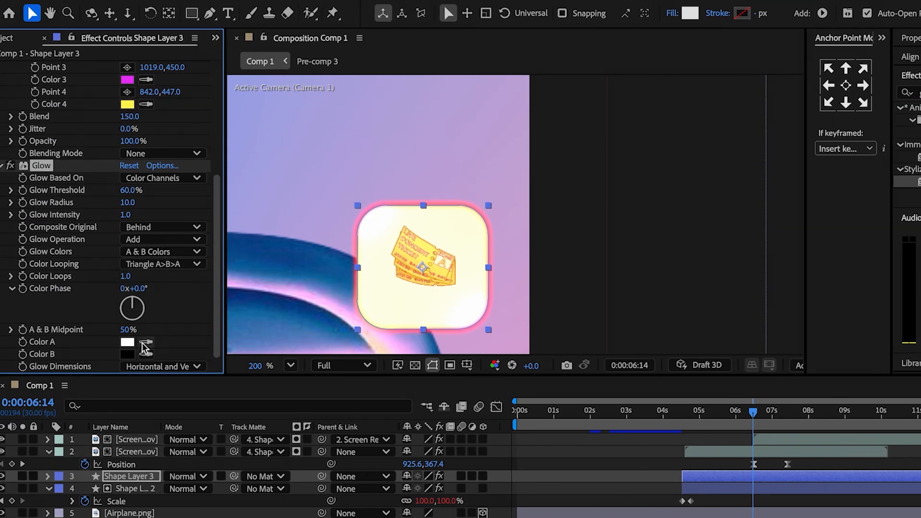
click(128, 342)
drag(564, 243, 560, 233)
drag(402, 209, 405, 198)
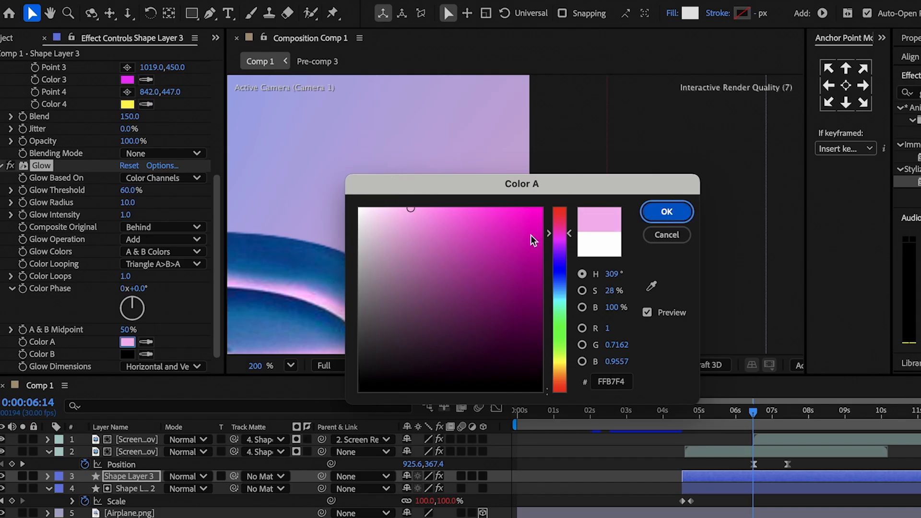
key(Return)
click(127, 354)
click(559, 377)
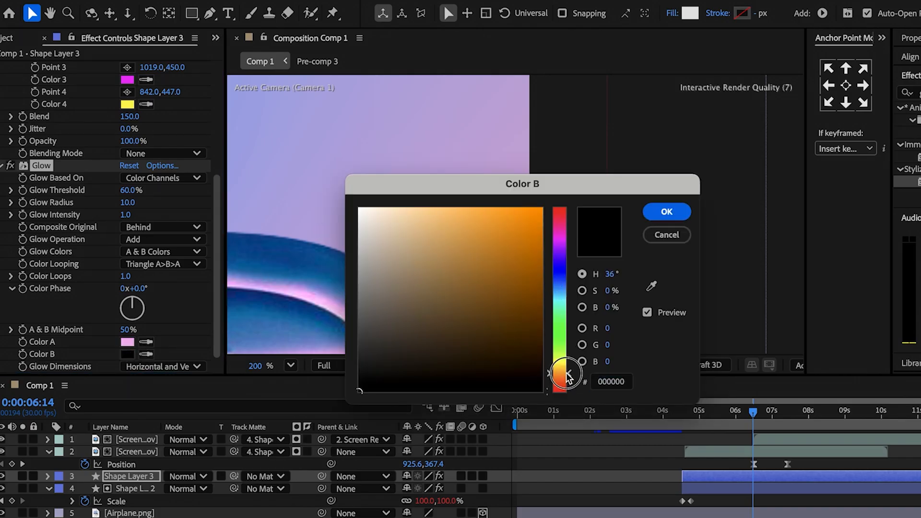
click(671, 216)
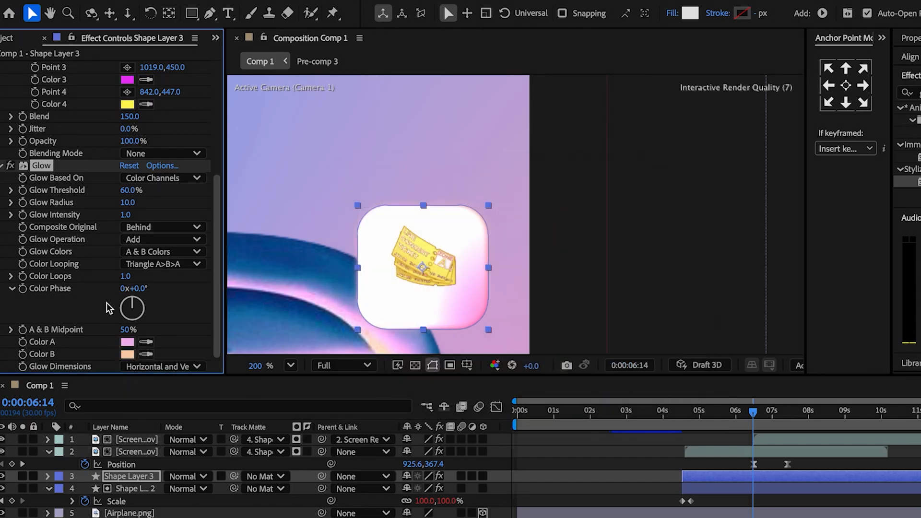
Step: Set the Glow Threshold to 0%, Glow Intensity to 0.7 and Glow Radius to 181 on Shape Layer 3
scroll(120, 216, up, 2)
drag(129, 215, 97, 226)
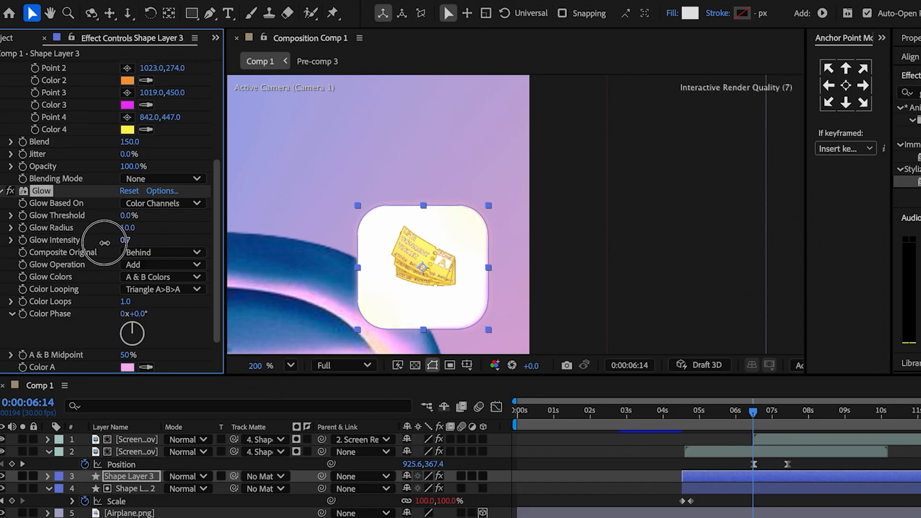
drag(129, 230, 239, 219)
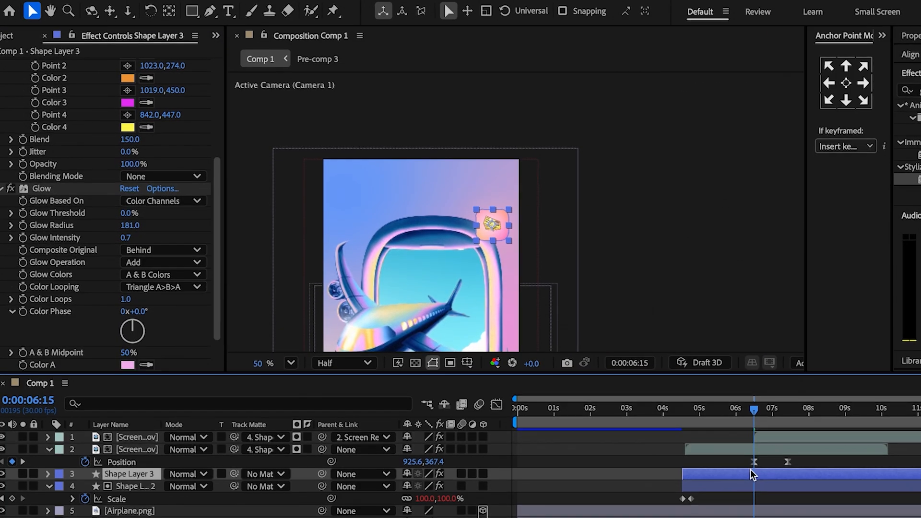
Step: Keyframe Shape Layer 3's opacity at 0% at 6:15 and 7:13, with 100% keyframes between them, including one at 7:04
key(t)
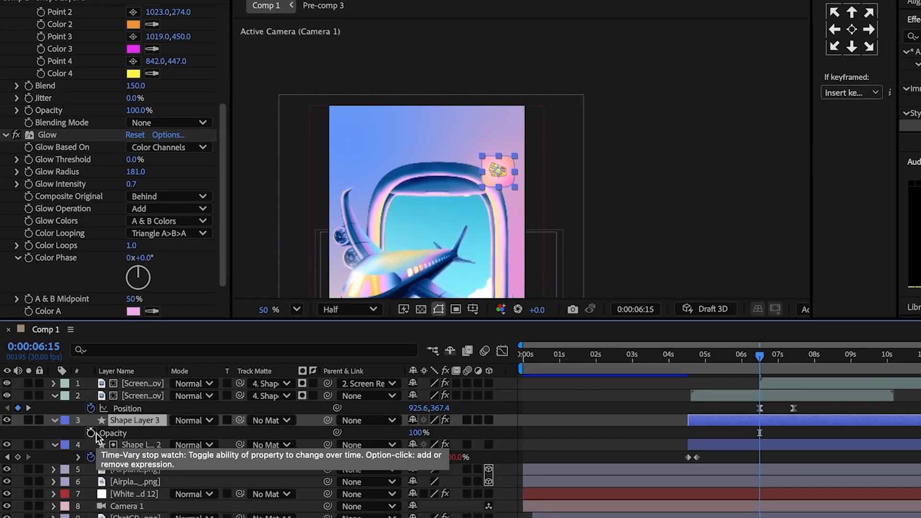
click(91, 433)
drag(420, 437, 274, 442)
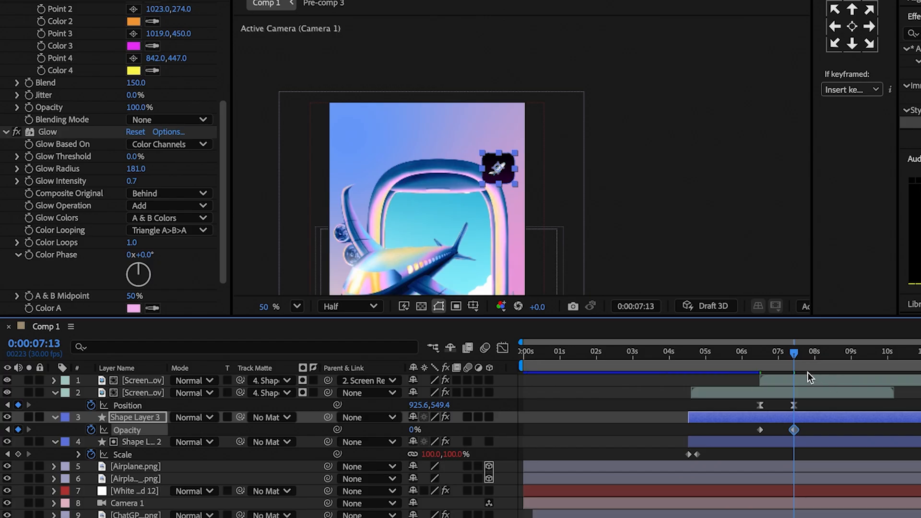
drag(411, 432, 883, 412)
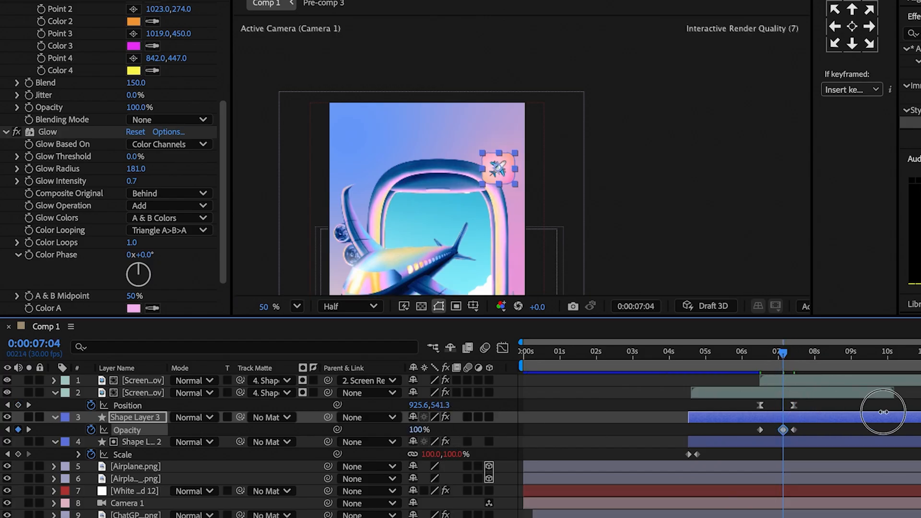
drag(783, 358, 772, 359)
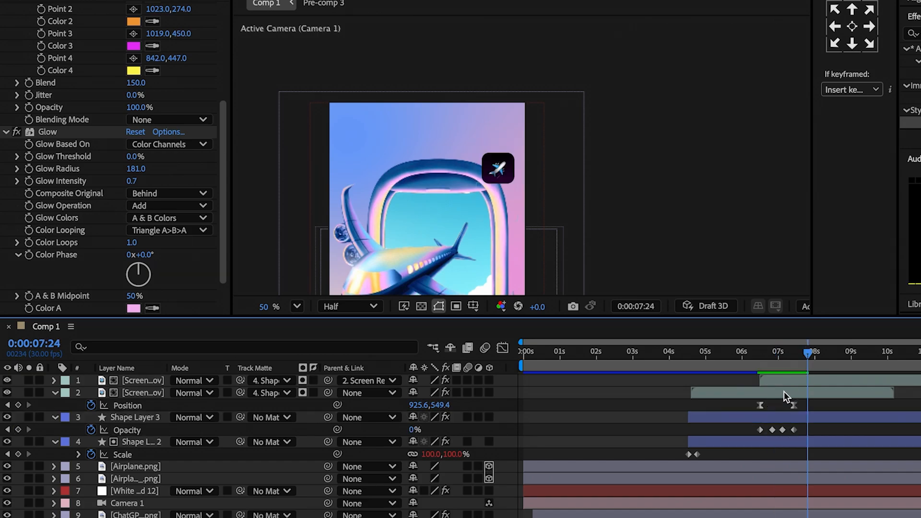
Step: Add a Glow with radius 268 to the top screen recording layer and select the recording layer below it
click(788, 385)
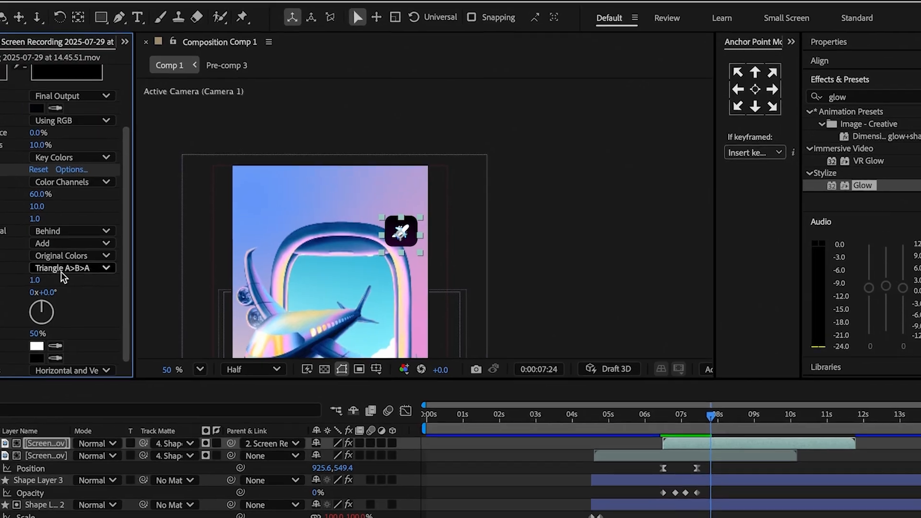
drag(26, 202, 215, 201)
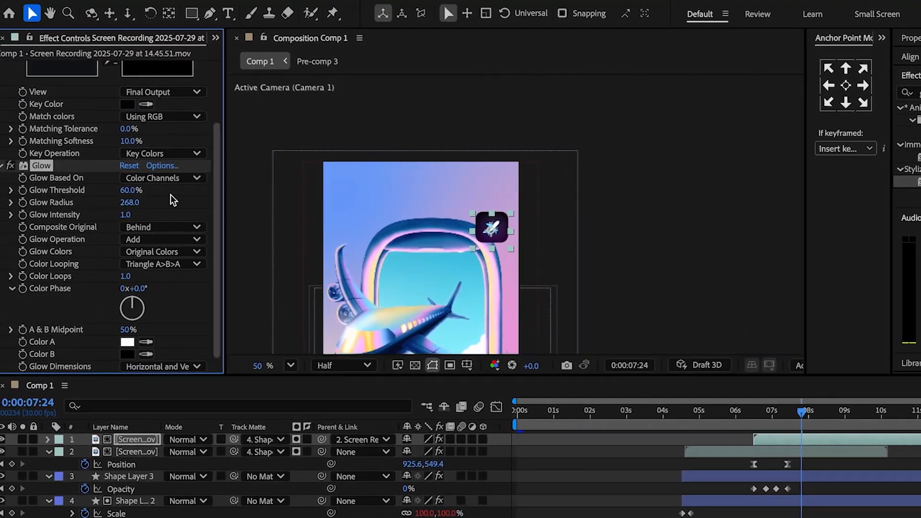
click(137, 451)
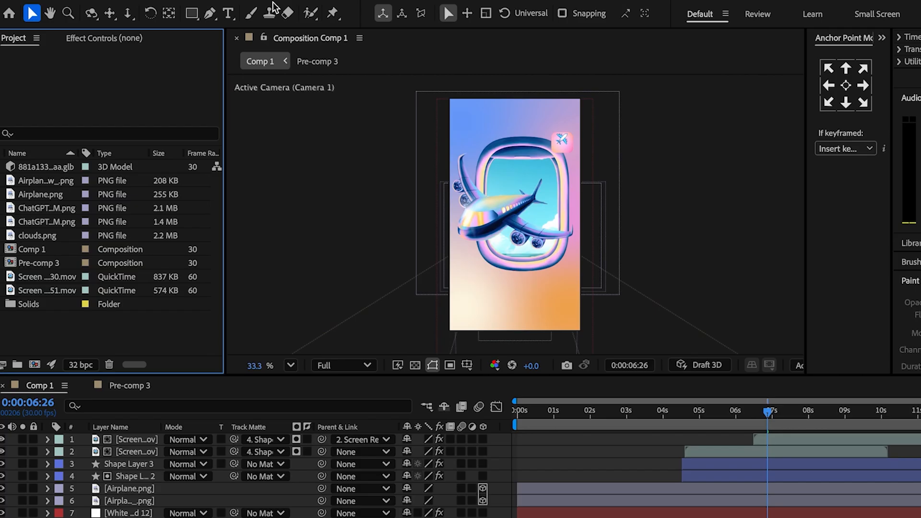
Step: Add the text "The best" below the airplane window, centre its anchor point and scale it to 435%
key(ctrl+t)
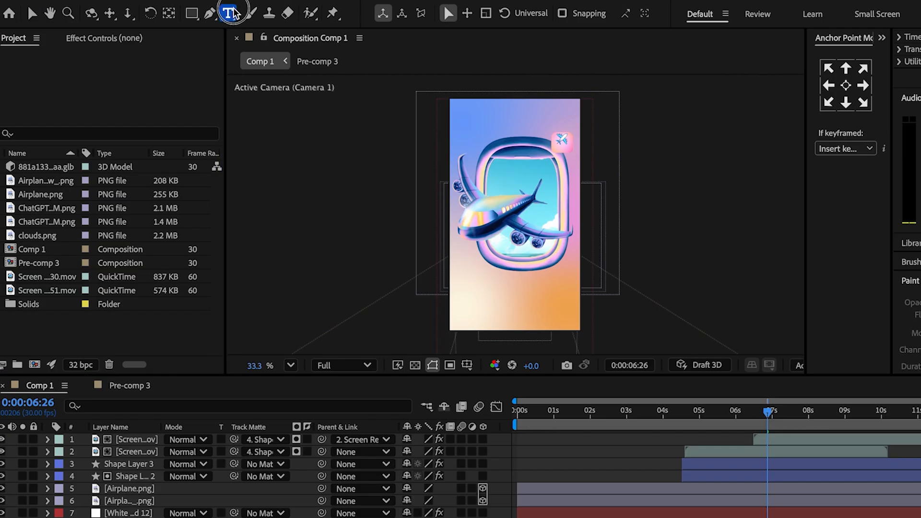
click(508, 312)
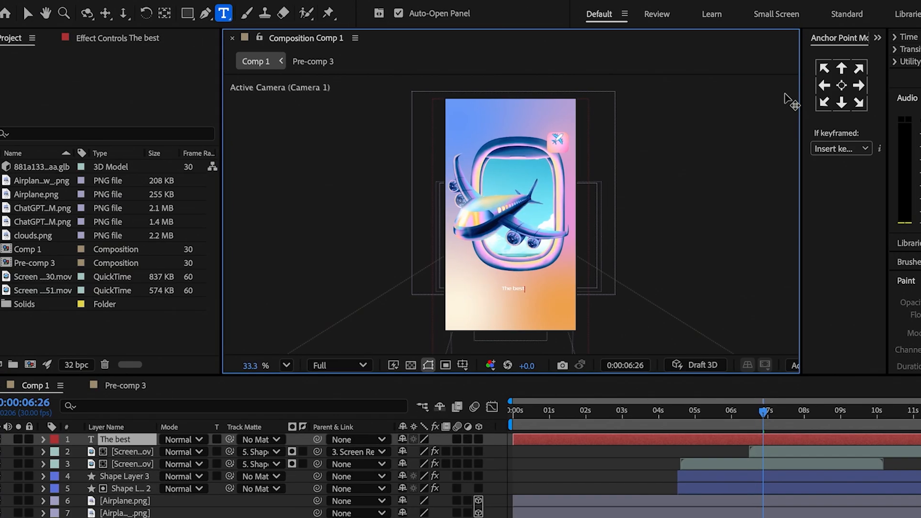
click(845, 85)
key(s)
drag(386, 459, 598, 438)
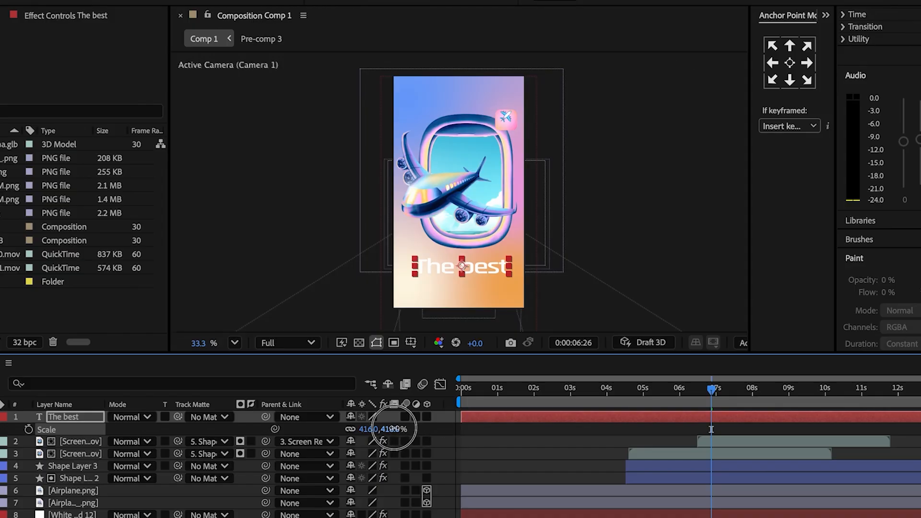
Step: Add an Inner Shadow layer style to the "The best" text and increase the shadow's size
key(slash)
right_click(83, 417)
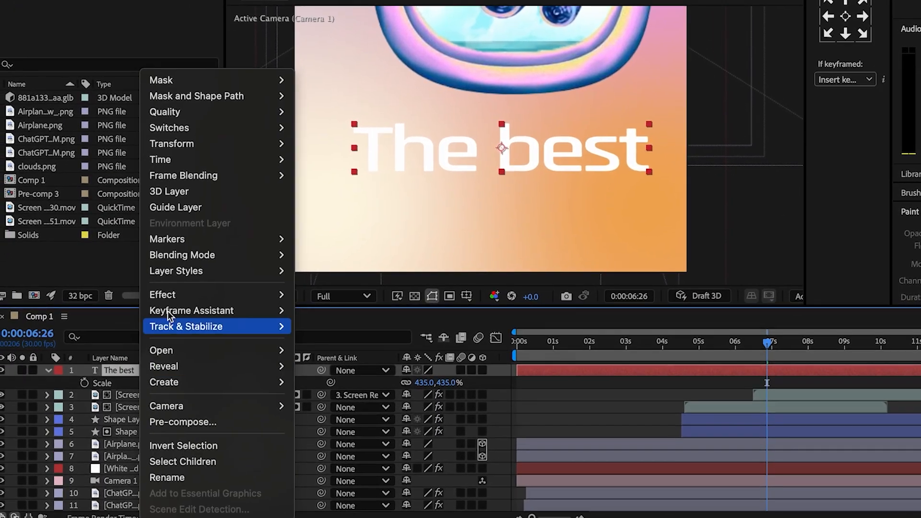
mouse_move(181, 269)
click(335, 338)
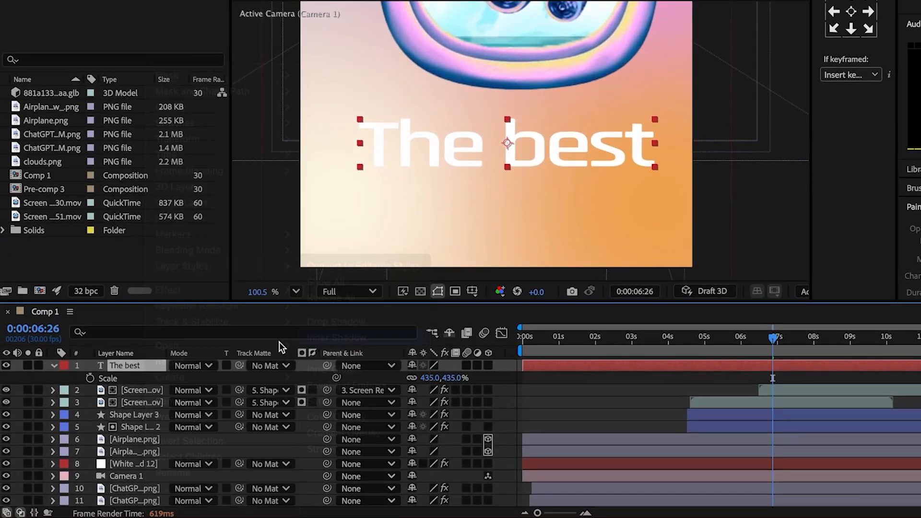
drag(415, 450, 427, 449)
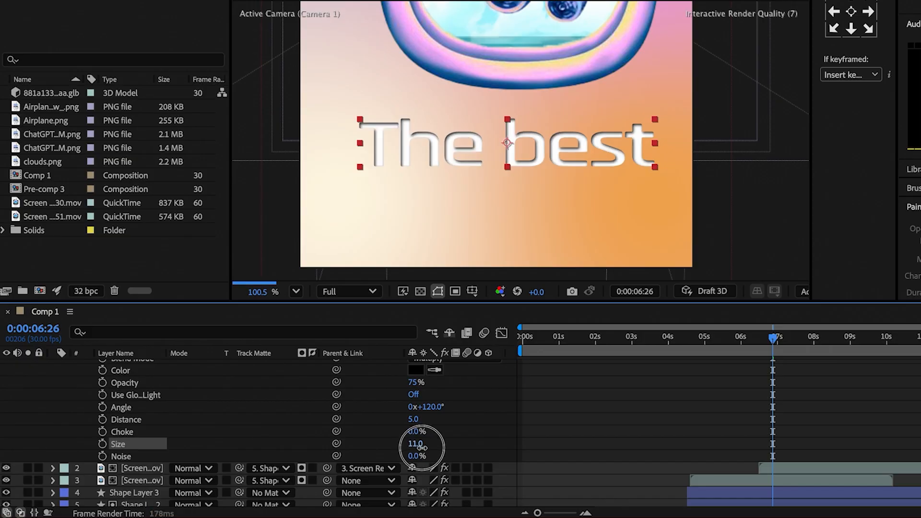
scroll(415, 406, up, 1)
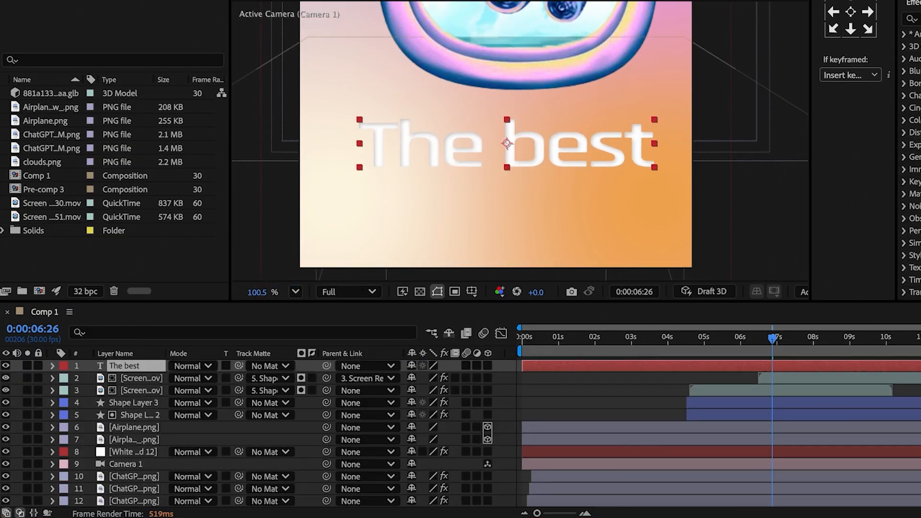
Step: Apply Gradient Ramp to "The best", starting at the text's top edge at 569.2,1502.5 and ending below at 569.2,1647.8
click(912, 19)
text(ramp)
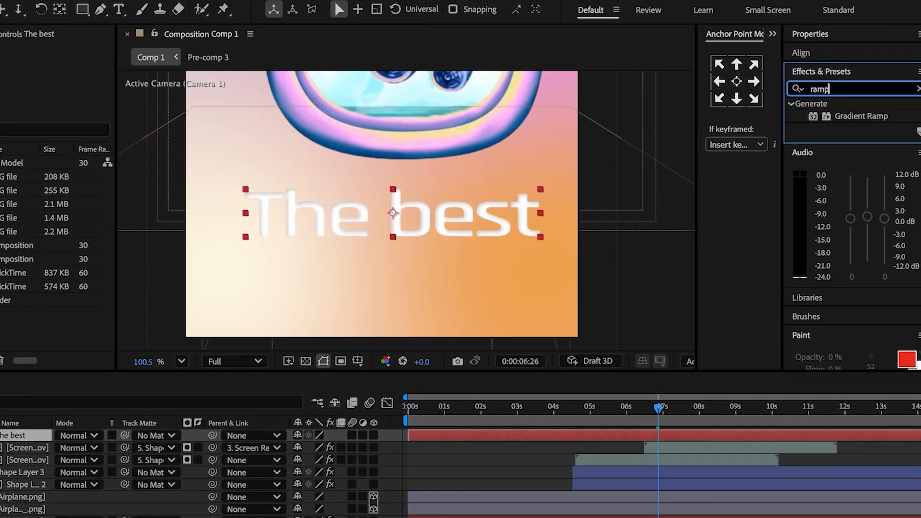
double_click(835, 116)
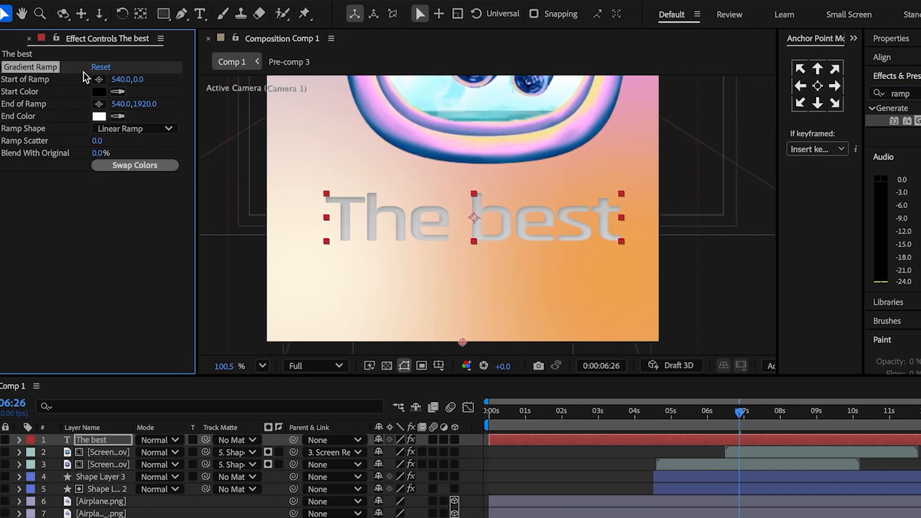
click(99, 79)
click(473, 191)
click(96, 104)
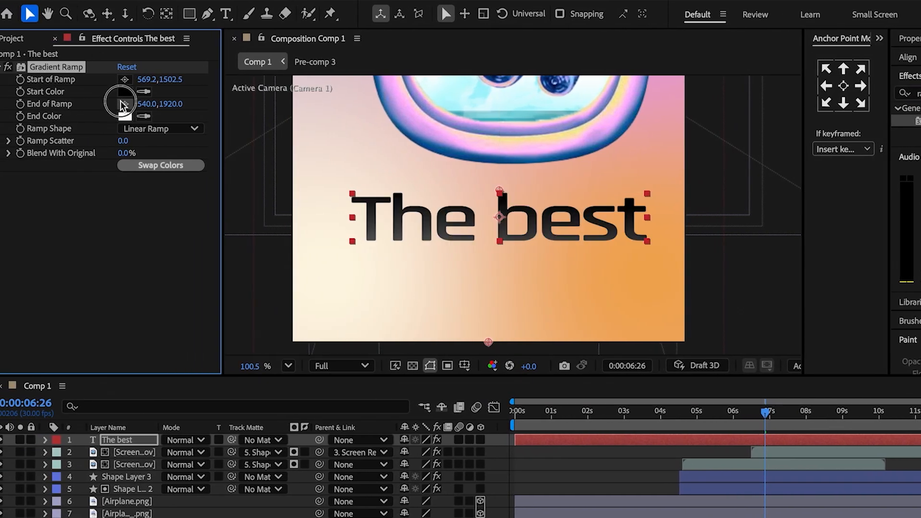
click(499, 242)
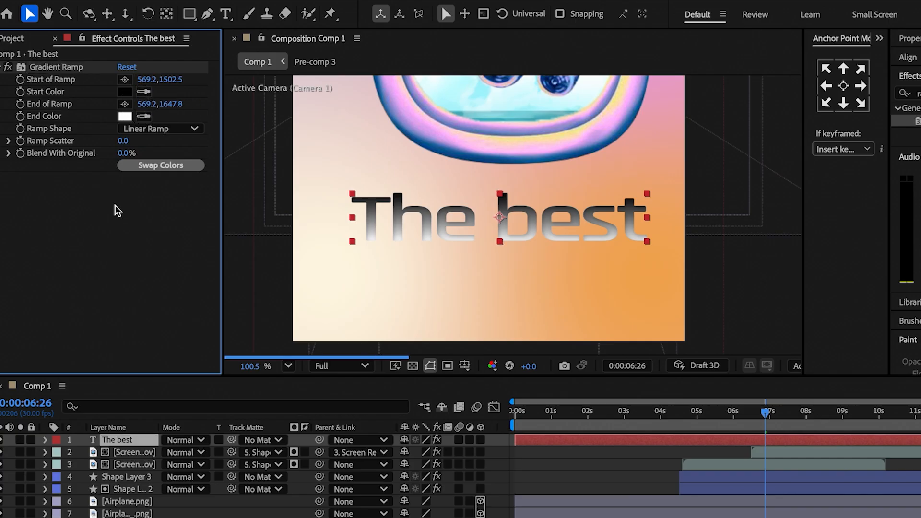
Step: Set the Gradient Ramp's Start Color on "The best" to light grey C4C4C4
click(130, 92)
drag(362, 249, 331, 255)
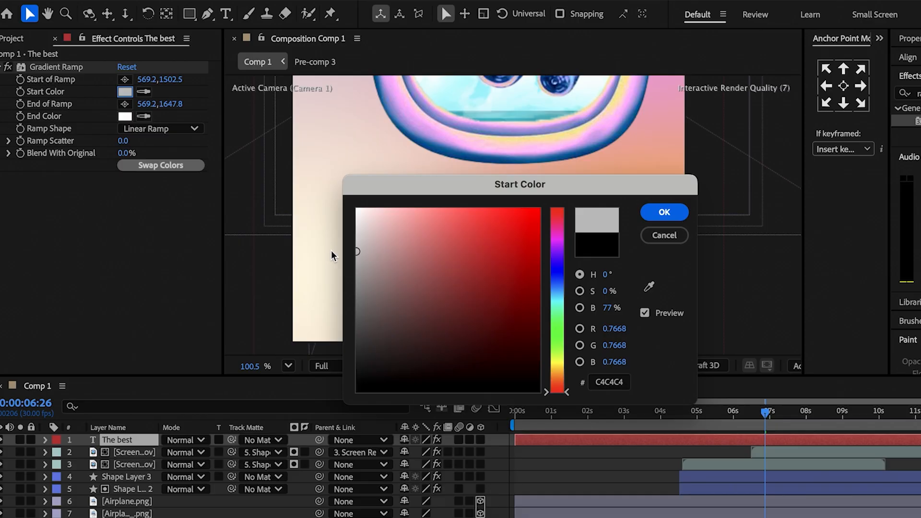
click(666, 212)
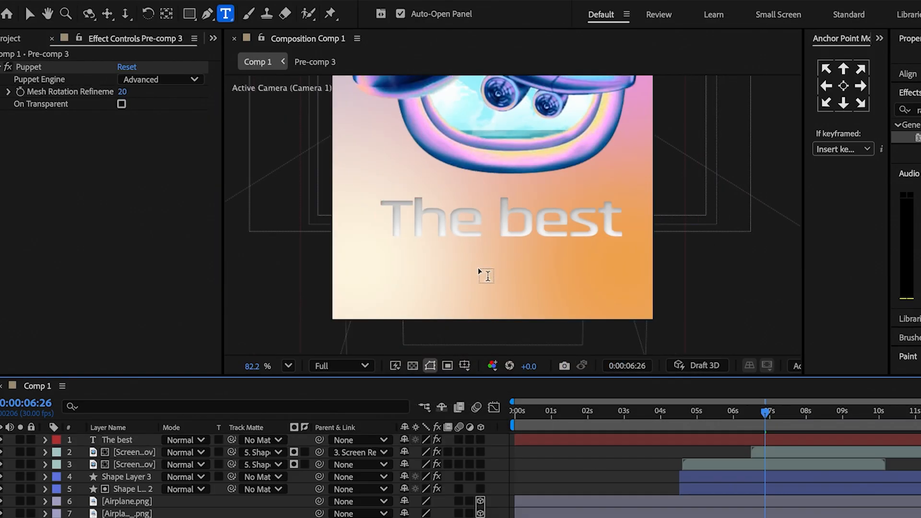
Step: Add the text "Vacation" in Alex Brush below "The best" and centre its anchor point
click(486, 274)
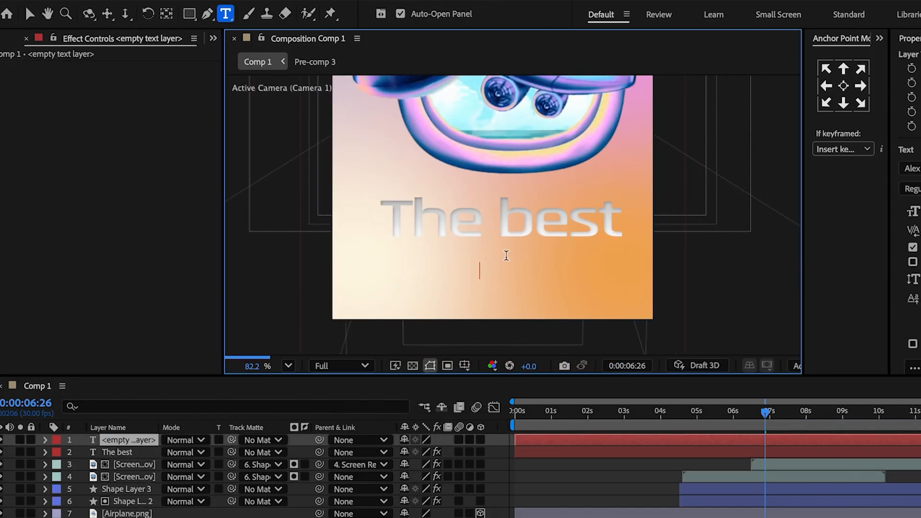
text(Vacation)
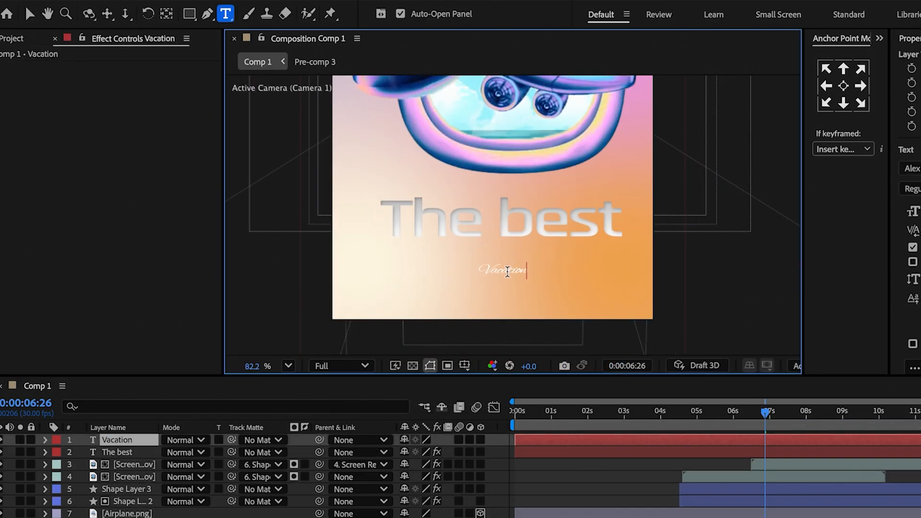
click(843, 85)
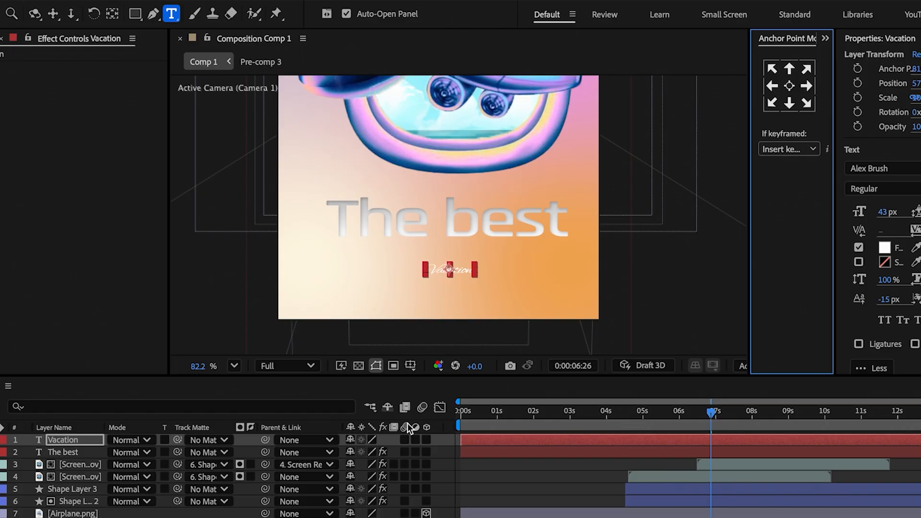
Step: Scale the "Vacation" text to 500% and move it up to overlap the lower part of "The best"
key(s)
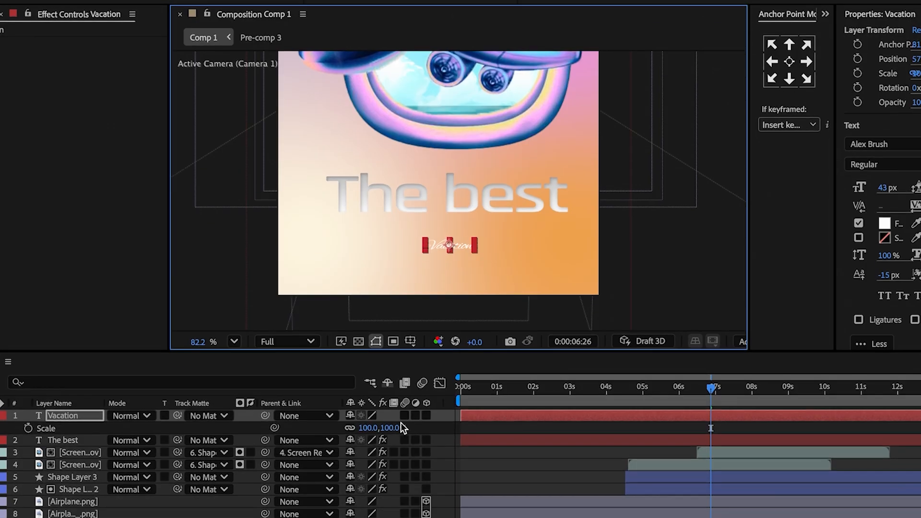
drag(399, 453, 659, 426)
drag(487, 257, 458, 214)
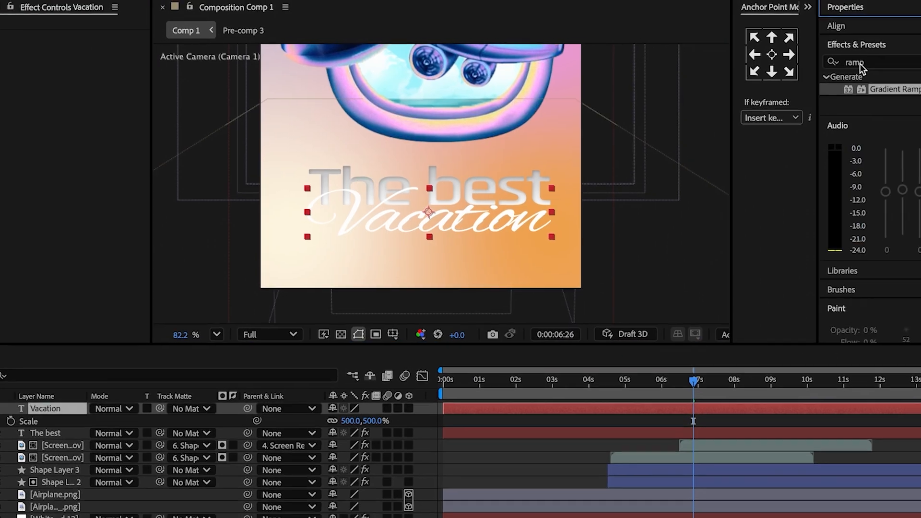
Step: Search the effects for "4" and apply the 4-Color Gradient to the "Vacation" text
click(858, 64)
text(4)
double_click(831, 193)
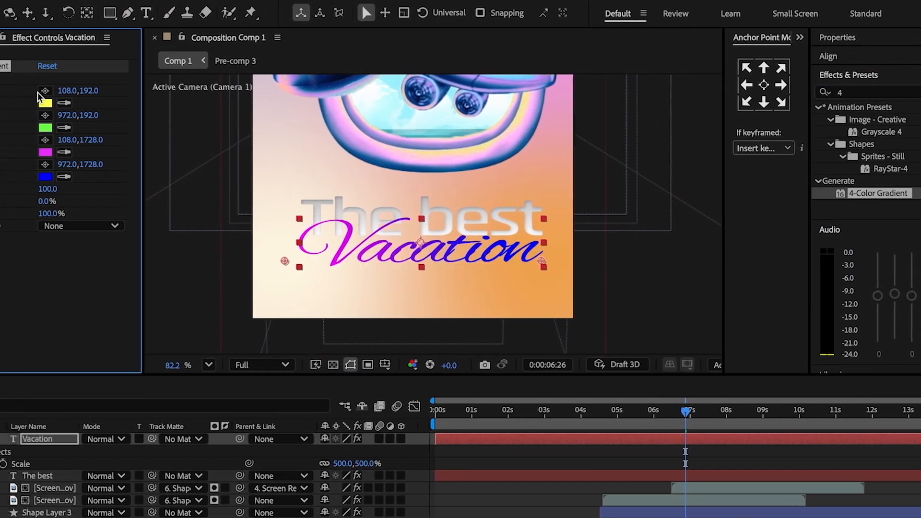
Step: Spread the four gradient points along the "Vacation" text from its right end to its left, with Point 1 at 968.4,1669.1
click(1, 91)
click(491, 244)
click(1, 115)
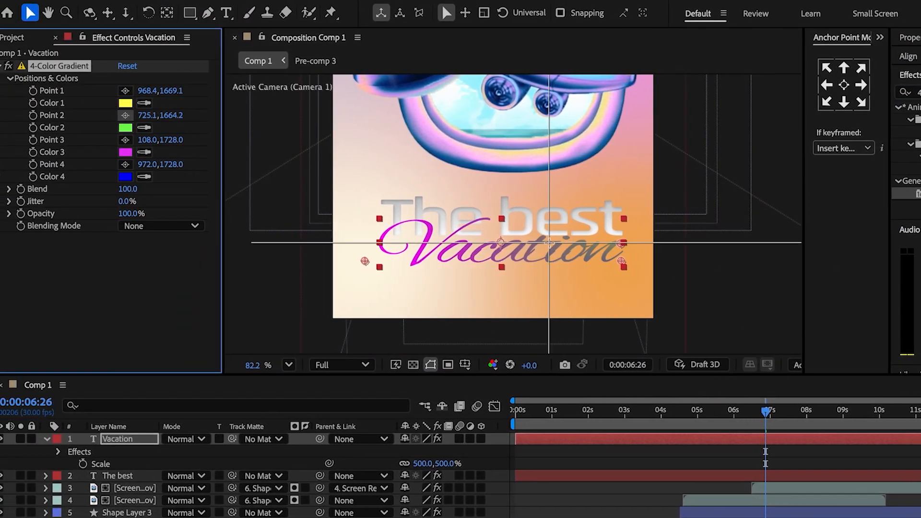
click(126, 164)
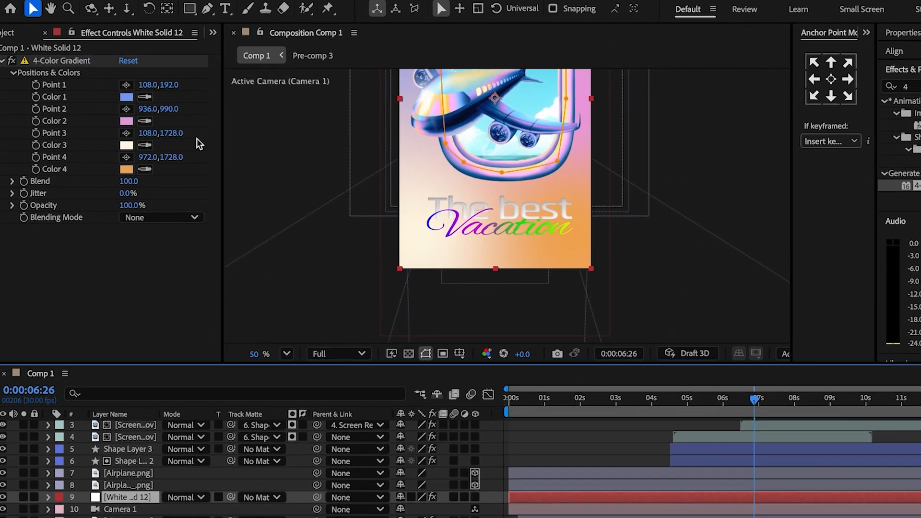
Step: Copy the four gradient colors of White Solid 12 into the "Vacation" text's 4-Color Gradient, with Color 4 as F3AF5B
click(143, 84)
click(646, 217)
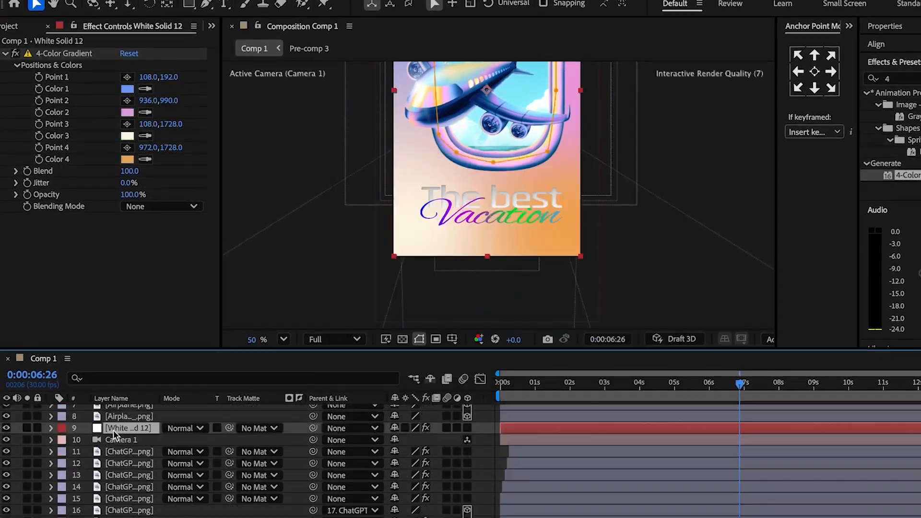
click(127, 112)
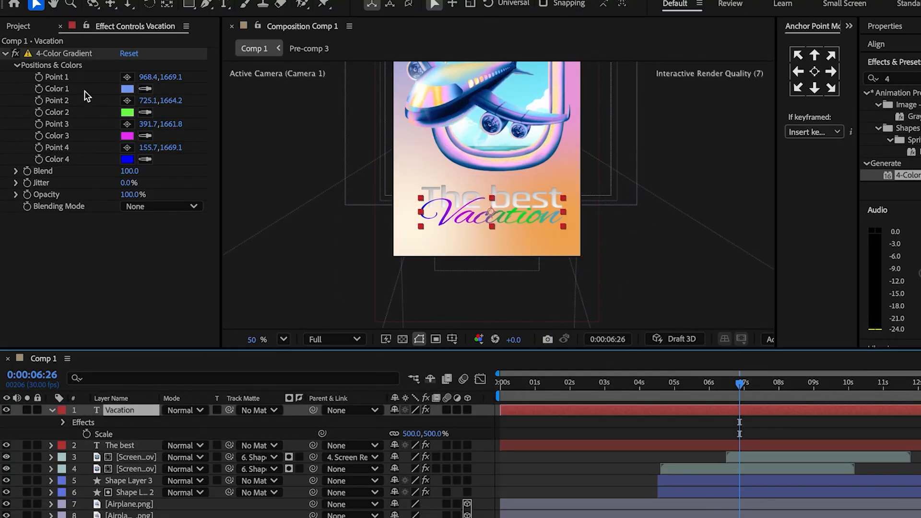
click(127, 112)
click(643, 191)
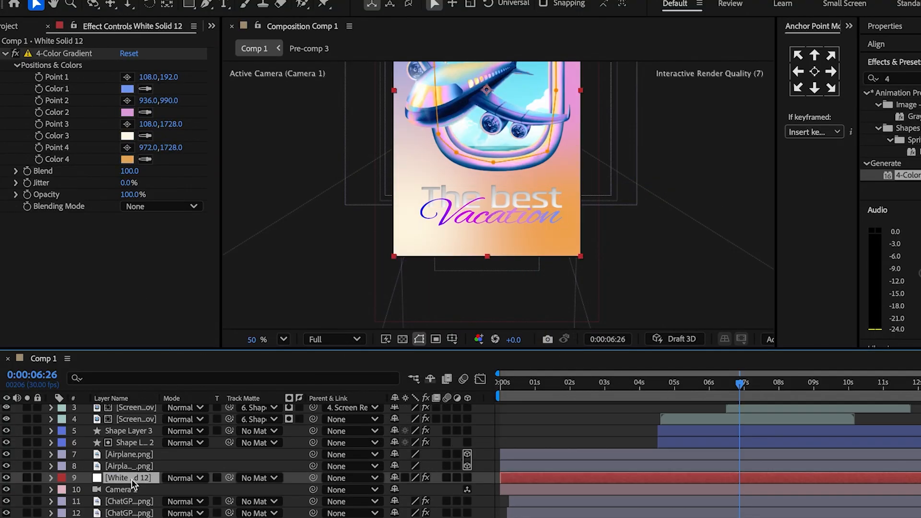
click(127, 136)
click(646, 217)
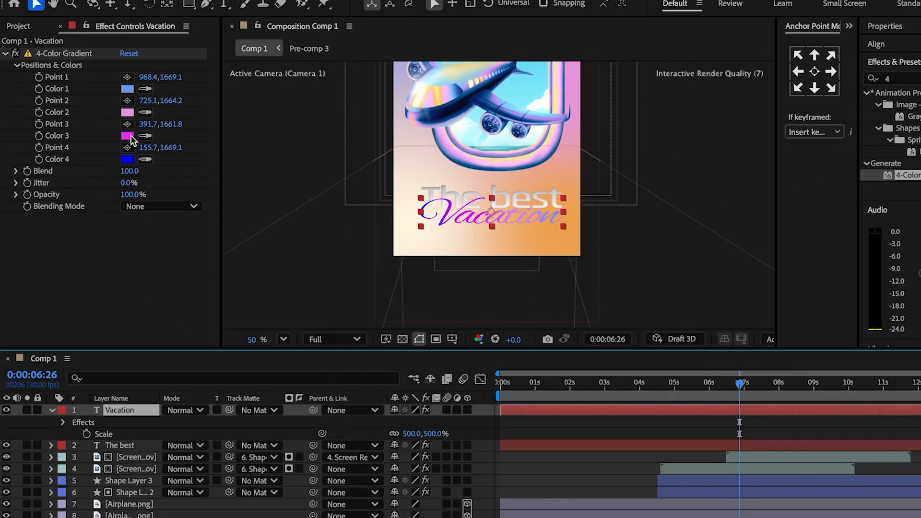
click(128, 136)
click(640, 194)
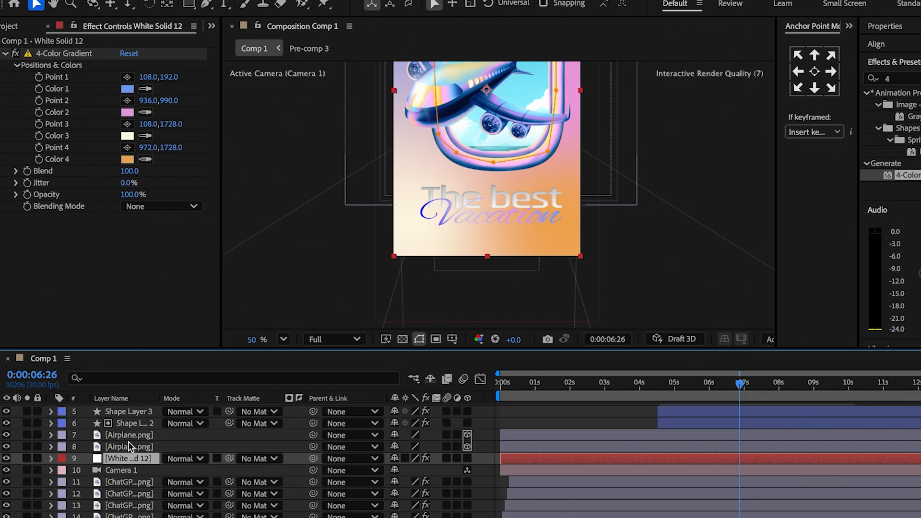
click(127, 159)
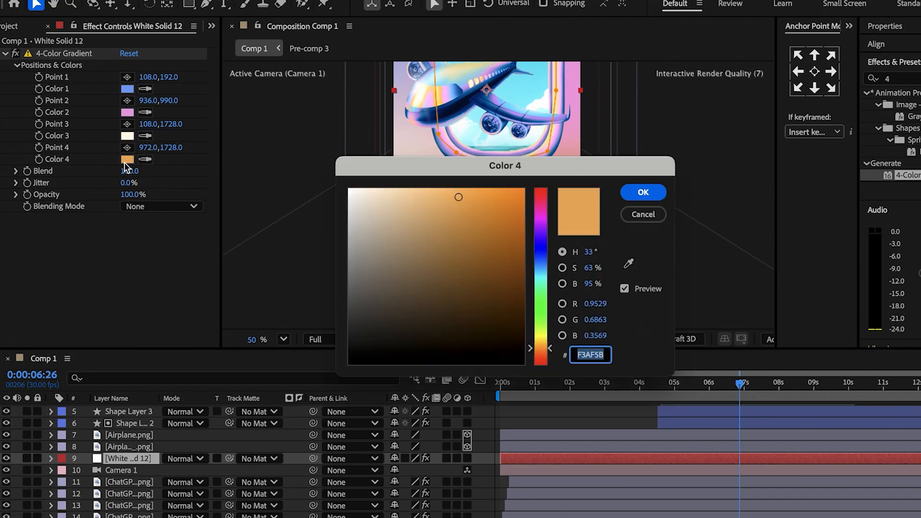
click(643, 192)
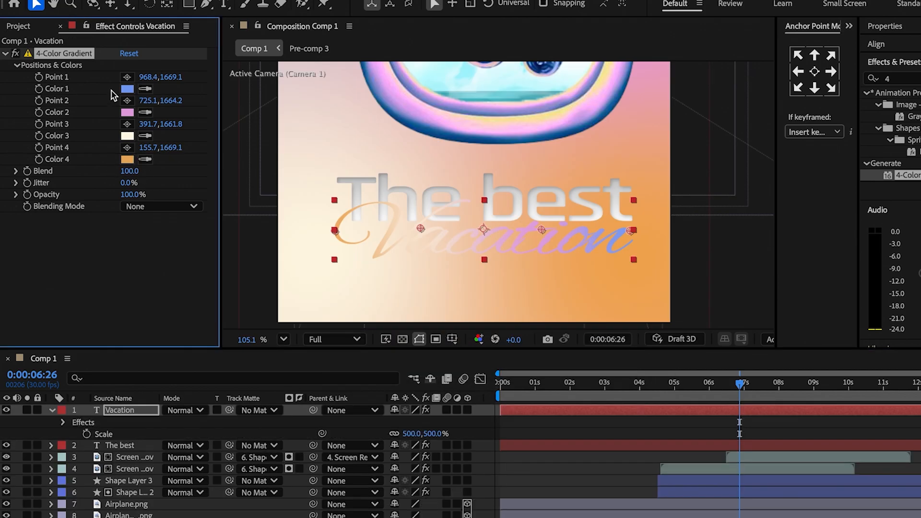
Step: Make the "Vacation" gradient's blue, pink, yellow and orange colors more saturated, with Color 3 at about FFCA2C and Color 4 at about FFA332
click(127, 88)
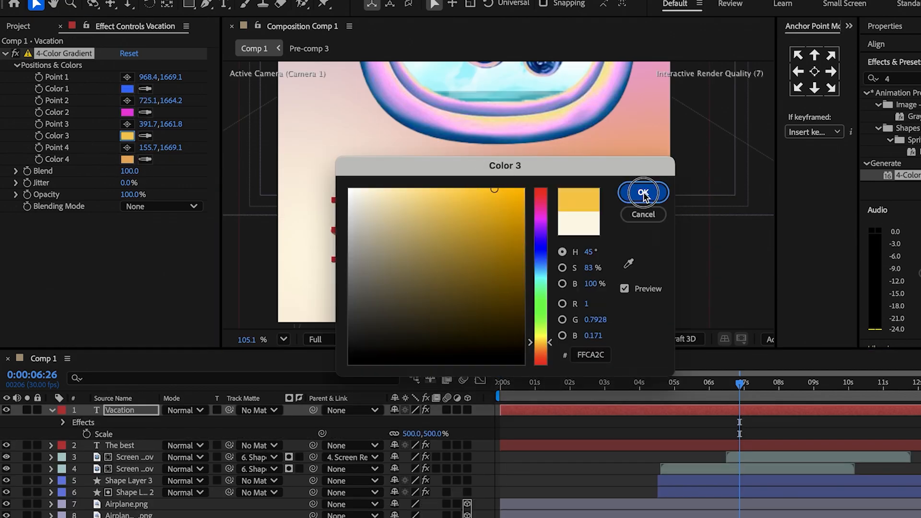
click(643, 192)
click(126, 160)
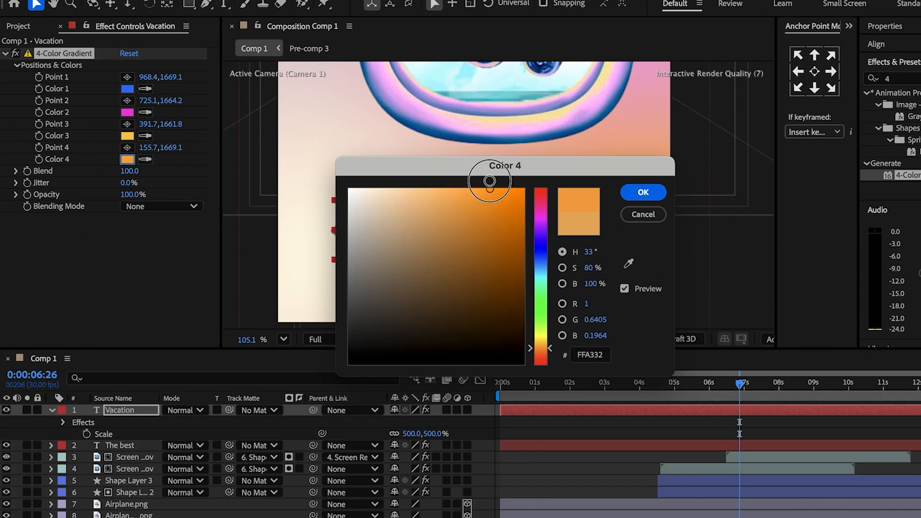
click(643, 192)
Step: Copy the Inner Shadow layer style from the "The best" text and paste it onto the "Vacation" text
click(111, 445)
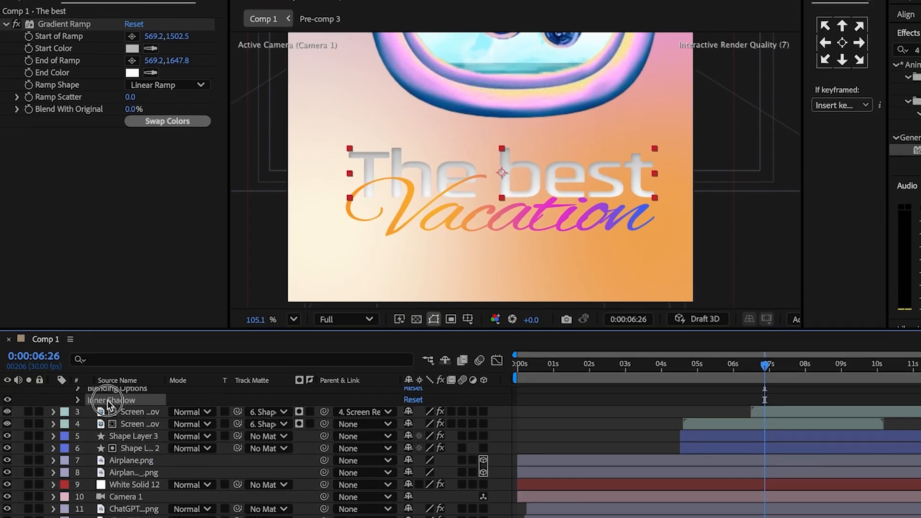
scroll(116, 413, up, 4)
click(53, 429)
click(120, 394)
key(ctrl+v)
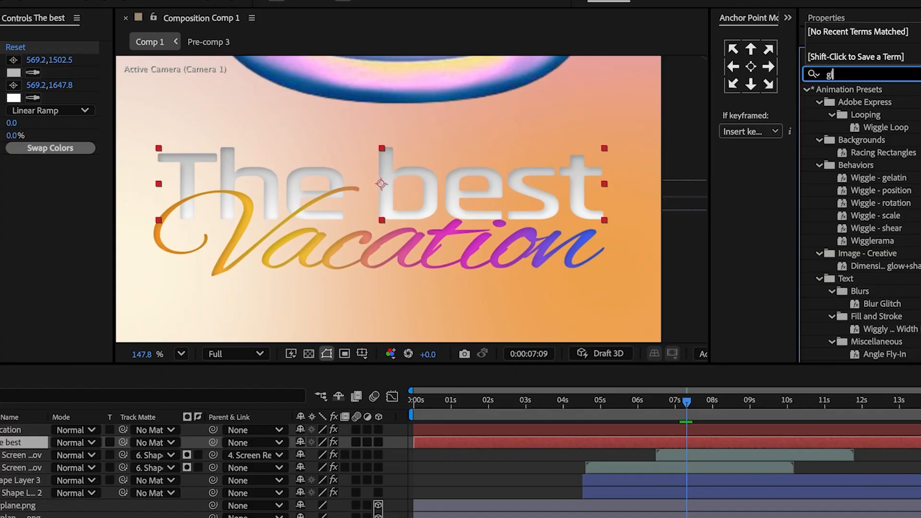
Step: Apply the Glow effect to the "The best" text with a glow radius of 120 and an intensity of 0.4
text(glow)
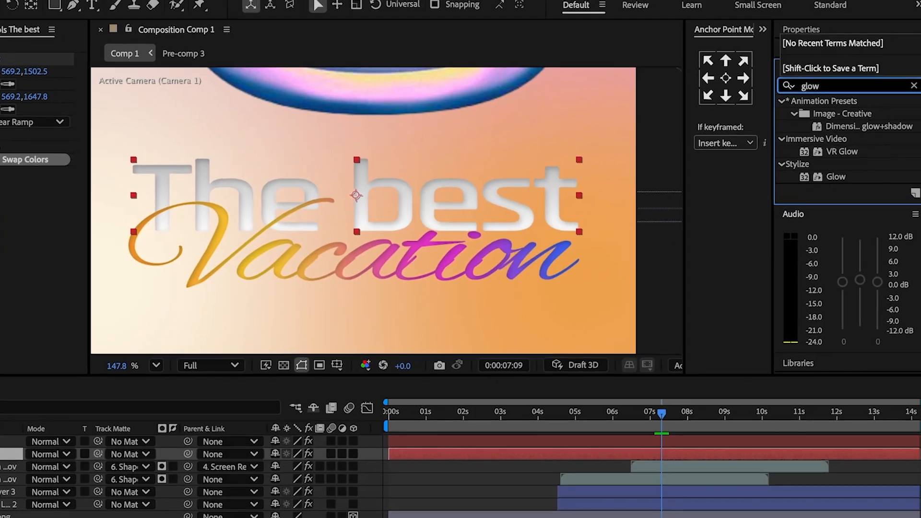
double_click(835, 176)
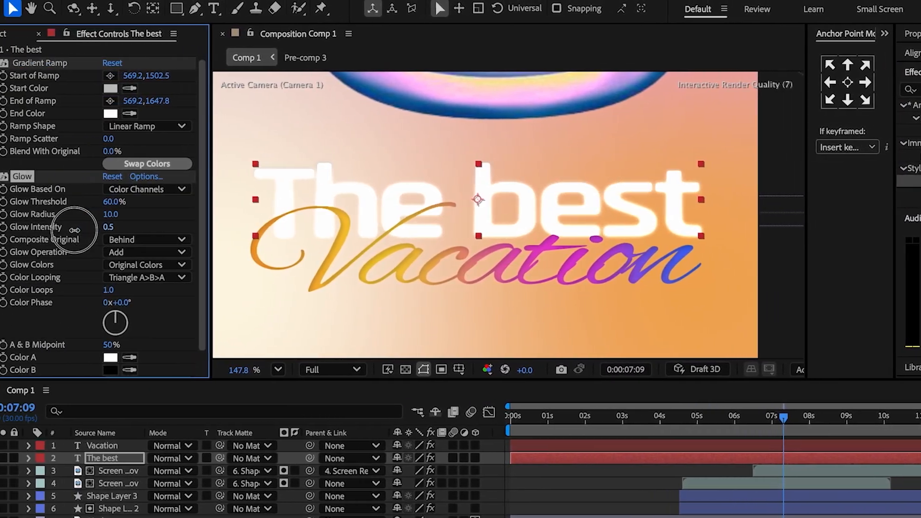
drag(74, 230, 195, 214)
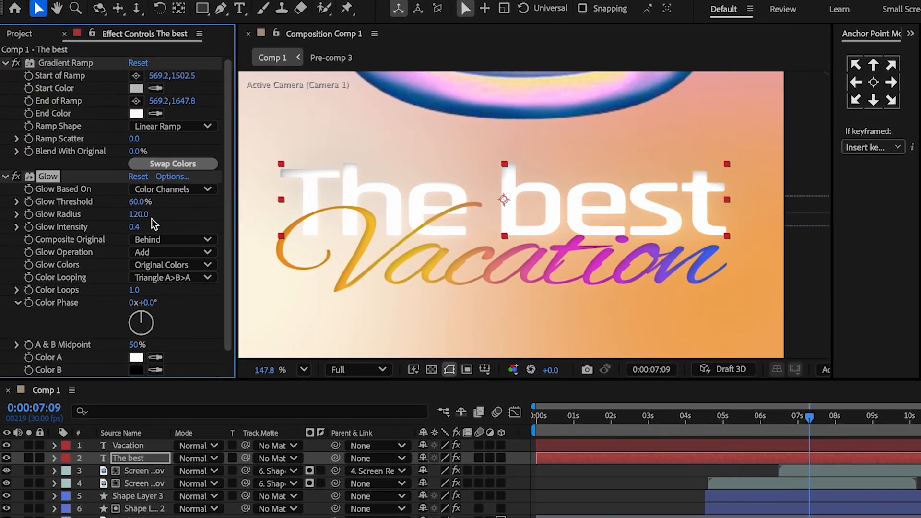
Step: Apply the Glow effect to the "Vacation" text and set its glow colors to A & B Colors
click(127, 446)
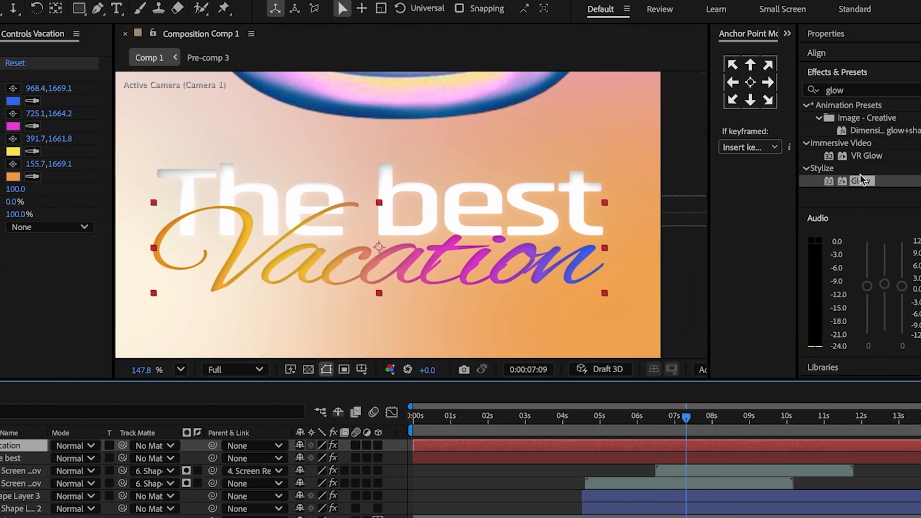
double_click(834, 180)
click(29, 253)
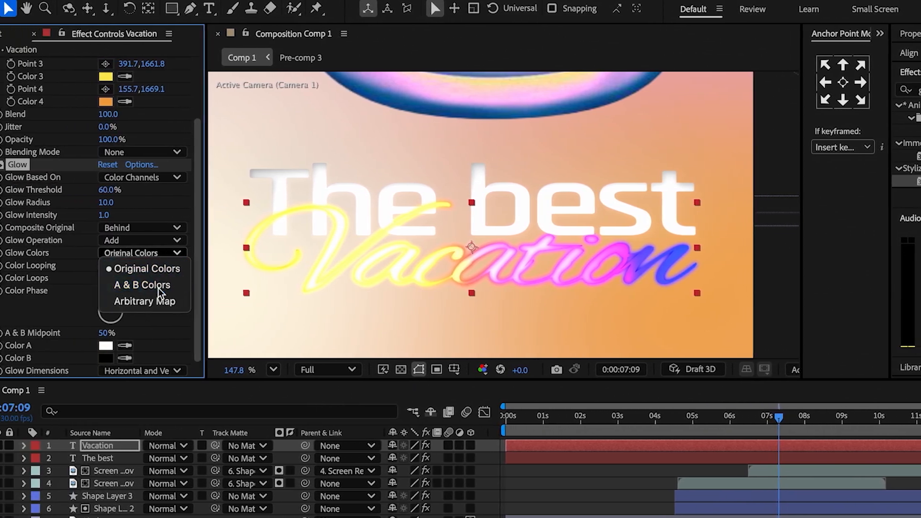
click(24, 284)
Step: Set the "Vacation" glow's Color A to light pink and Color B to peach, with a 0% threshold, reduced intensity and larger radius
click(131, 347)
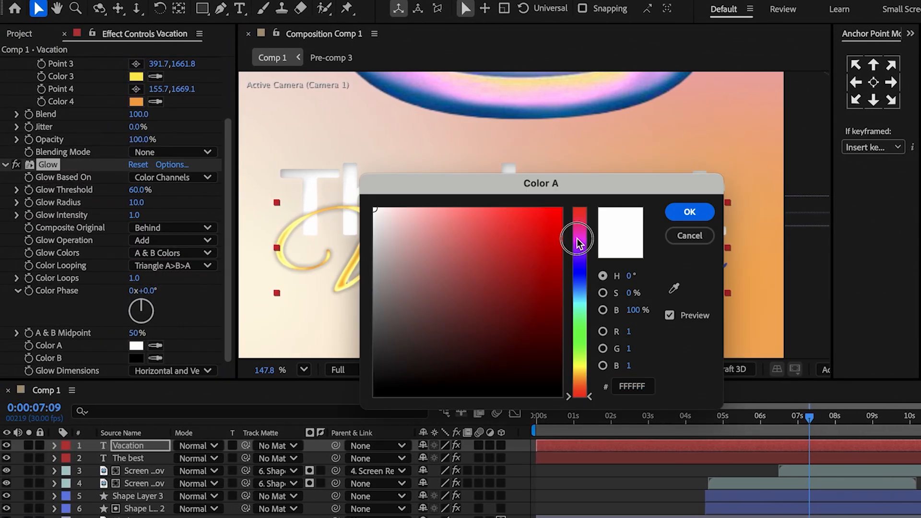
click(691, 211)
click(136, 358)
mouse_move(579, 386)
mouse_down()
mouse_move(578, 379)
mouse_move(581, 389)
mouse_up()
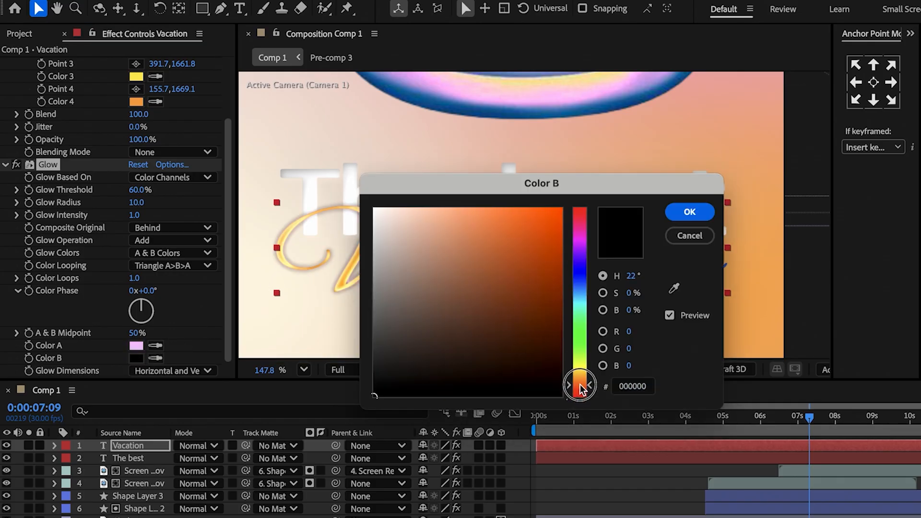
click(700, 213)
drag(127, 189, 48, 200)
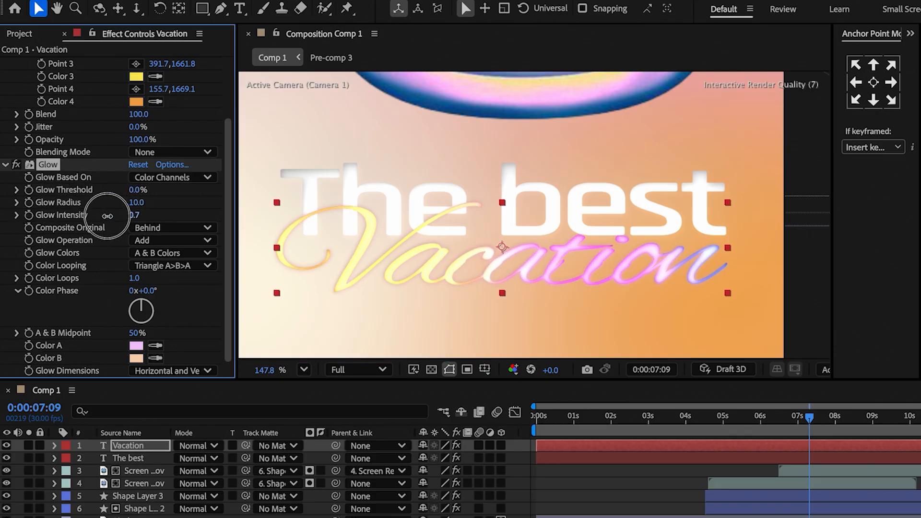
drag(138, 202, 161, 199)
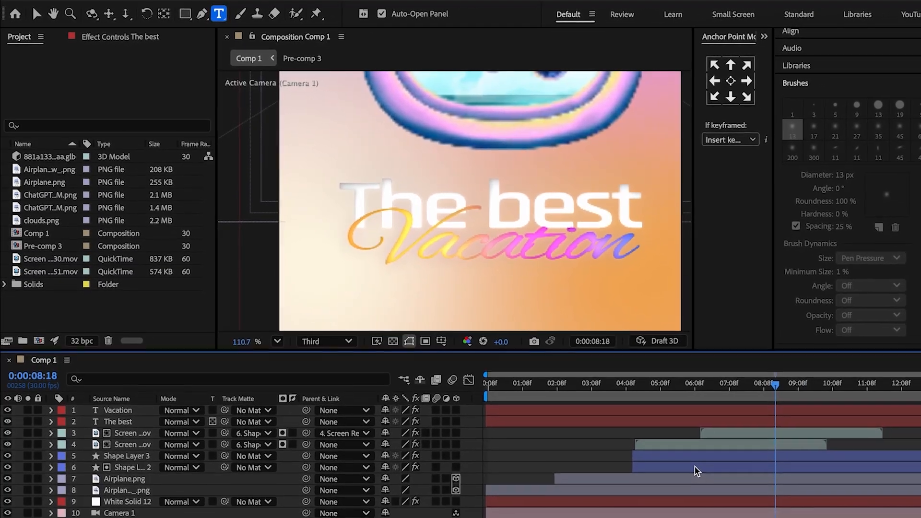
Step: Duplicate the "The best" text layer and cut "he best" from the copy so that only "T" remains
click(723, 419)
key(ctrl+d)
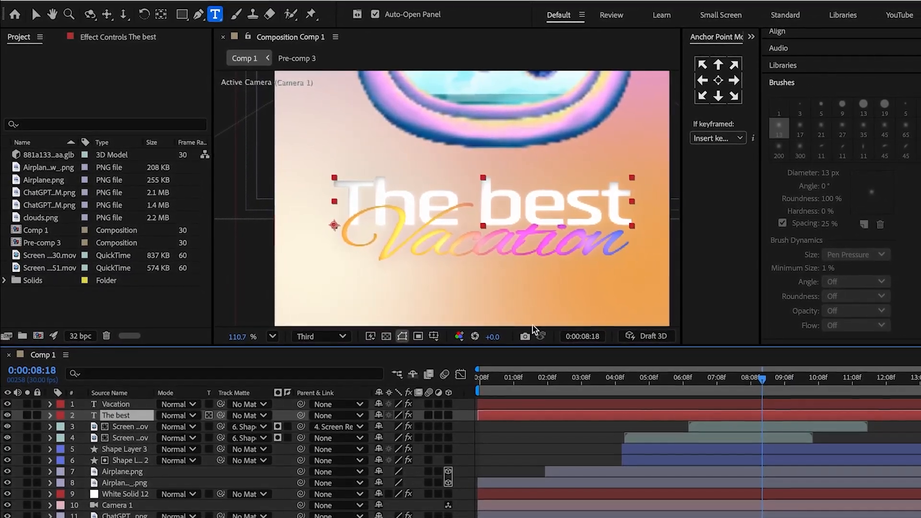
drag(369, 209, 765, 214)
key(ctrl+c)
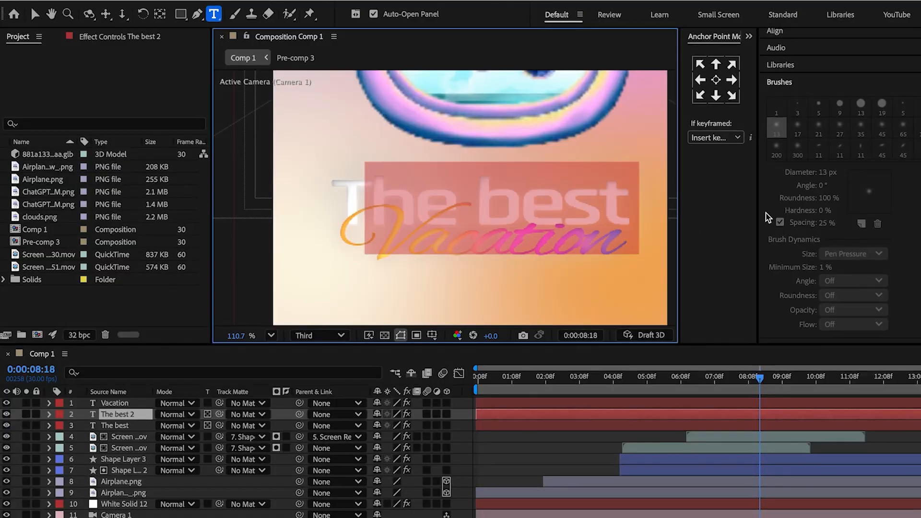
key(BackSpace)
Step: Duplicate the "T" layer, replace its text with "he best" shifted to X position 261.8, and trim it to "h"
click(709, 414)
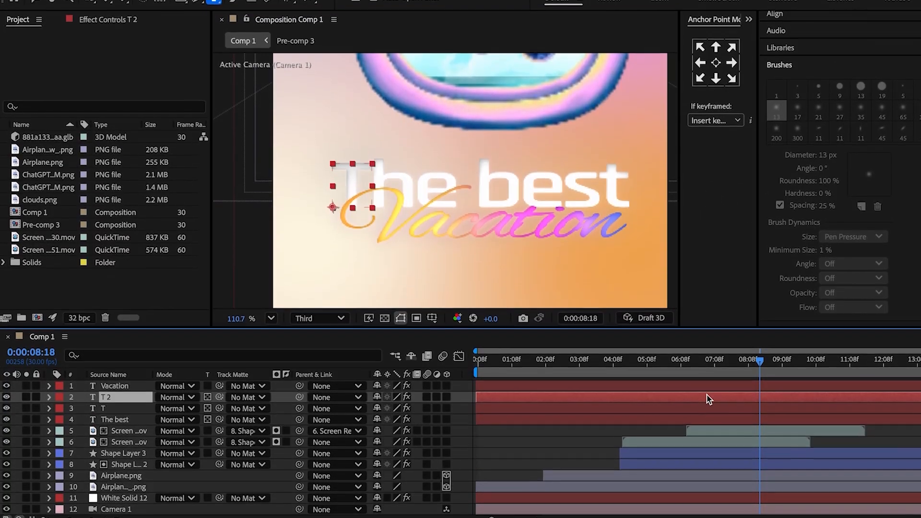
key(ctrl+d)
double_click(696, 394)
key(ctrl+v)
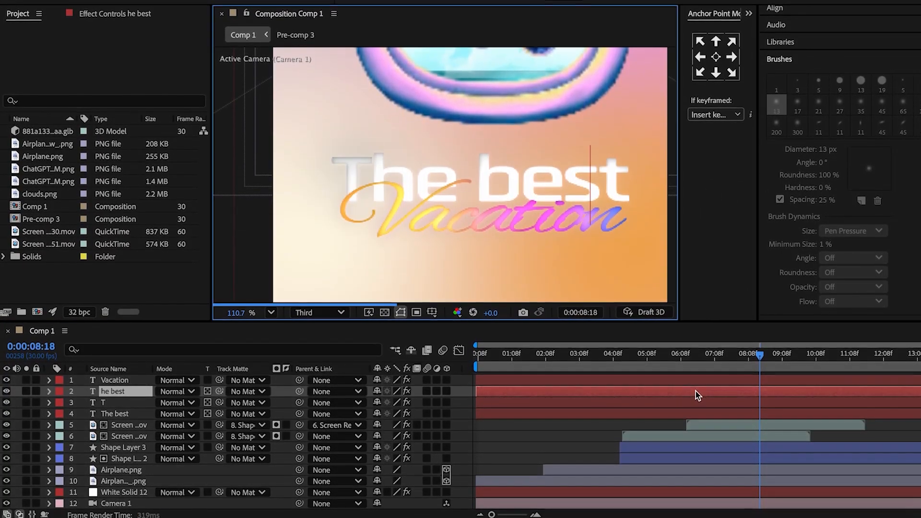
click(697, 395)
key(p)
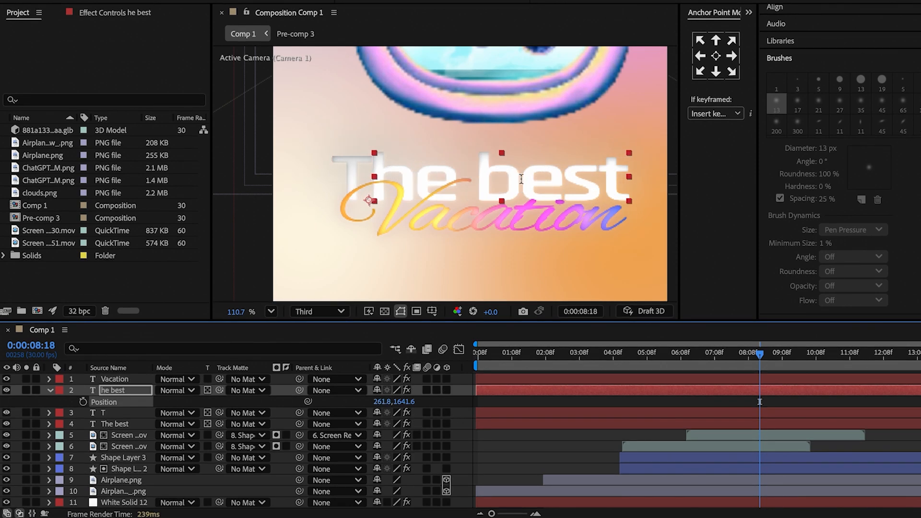
drag(420, 177, 637, 193)
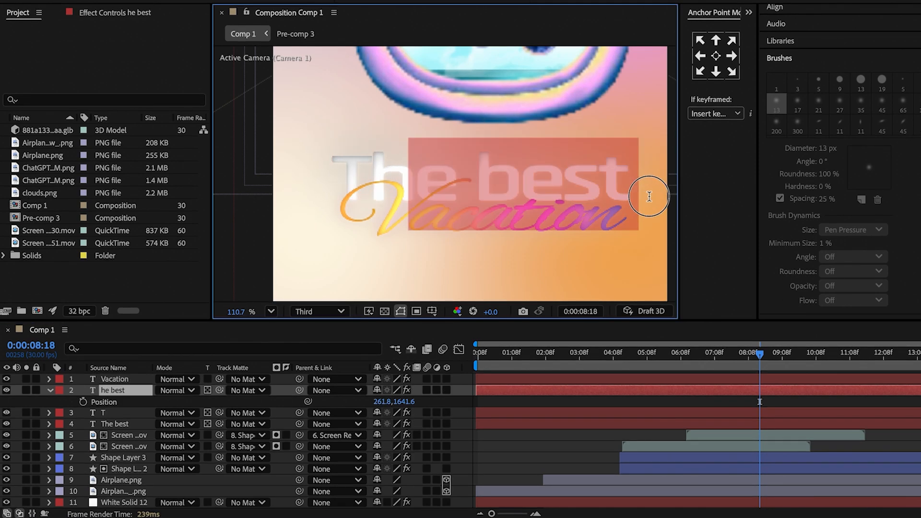
key(BackSpace)
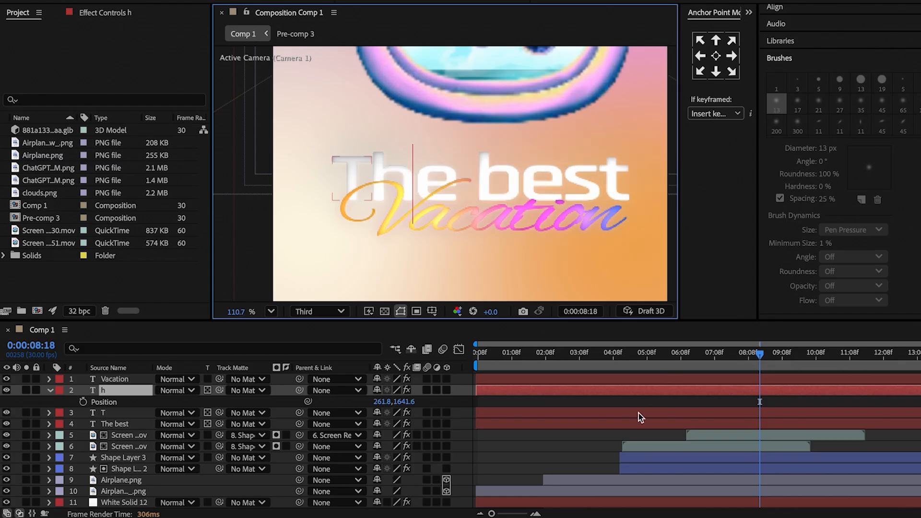
Step: Duplicate the "h" layer, replace its text with "e best" shifted to X position 387.8, and trim it to "e"
click(639, 394)
key(ctrl+d)
double_click(637, 393)
text(e best)
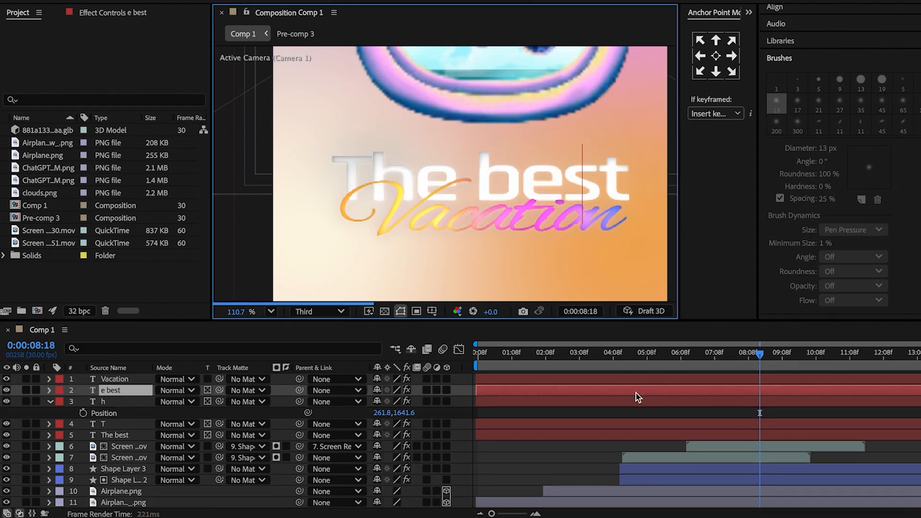
click(635, 393)
key(p)
drag(402, 403, 468, 413)
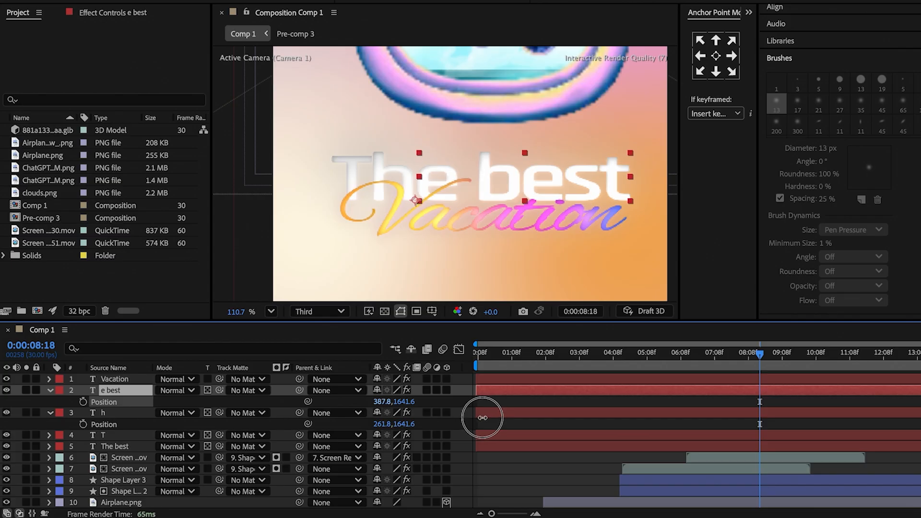
drag(494, 181, 717, 206)
key(ctrl+x)
Step: Duplicate the "e" layer, replace its text with "best" shifted to X position 553.8, and trim it to "b"
key(ctrl+d)
double_click(646, 391)
key(ctrl+v)
click(645, 391)
key(p)
drag(383, 402, 508, 411)
drag(536, 195, 777, 202)
key(ctrl+x)
Step: Create the remaining "e", "s" and "t" letter layers from duplicates, aligned at X positions 677.8, 793.8 and 892.8
key(ctrl+d)
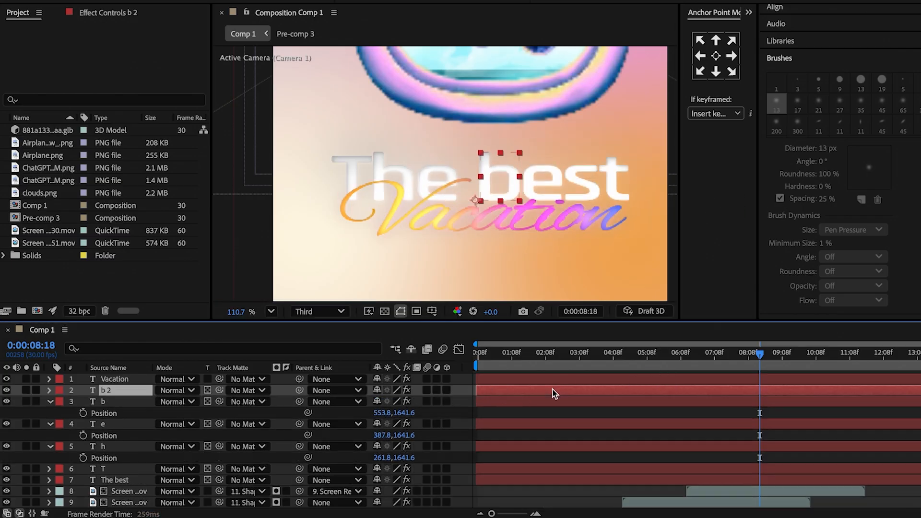
double_click(553, 392)
key(ctrl+v)
click(553, 392)
key(p)
drag(383, 402, 473, 409)
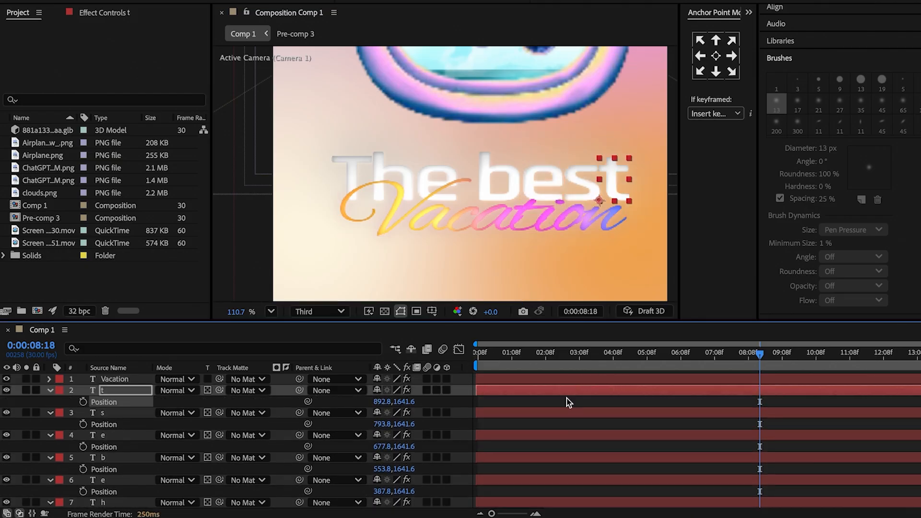
Step: Delete the original "The best" layer and give its seven single-letter layers the Yellow label
click(620, 473)
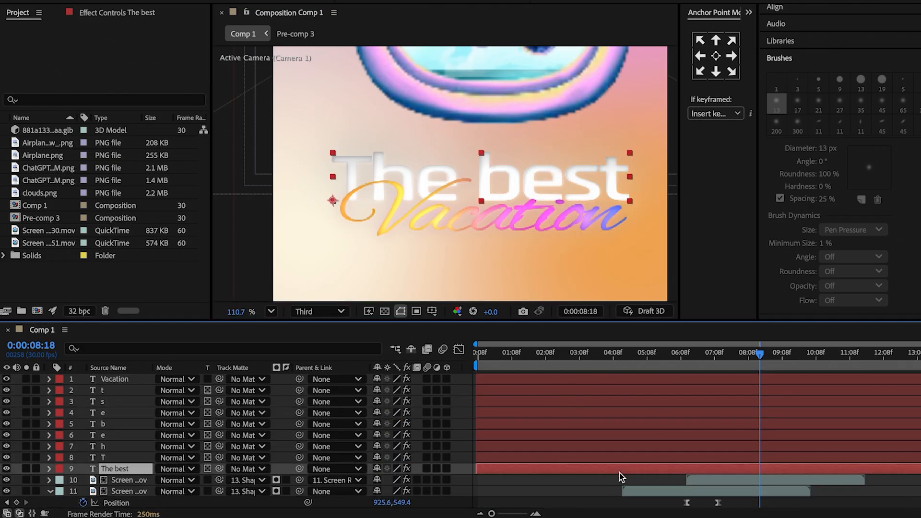
key(Delete)
click(525, 456)
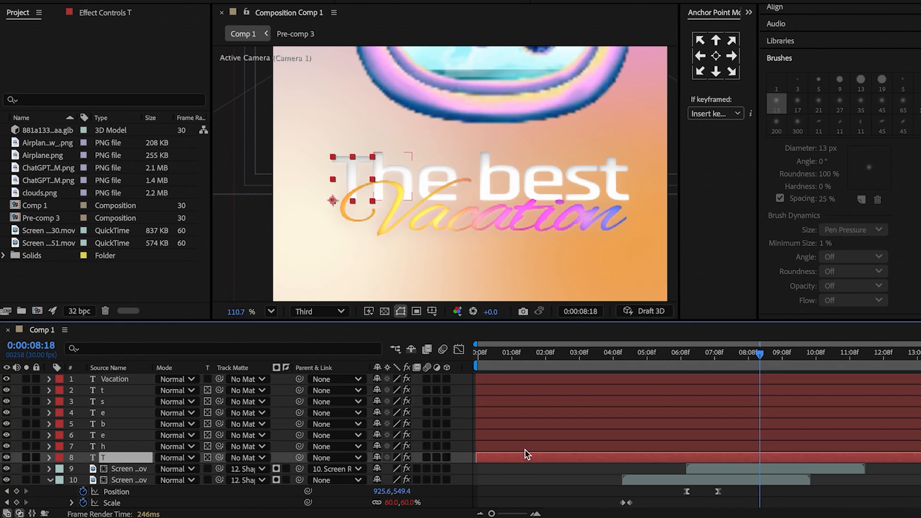
shift+click(115, 390)
click(59, 401)
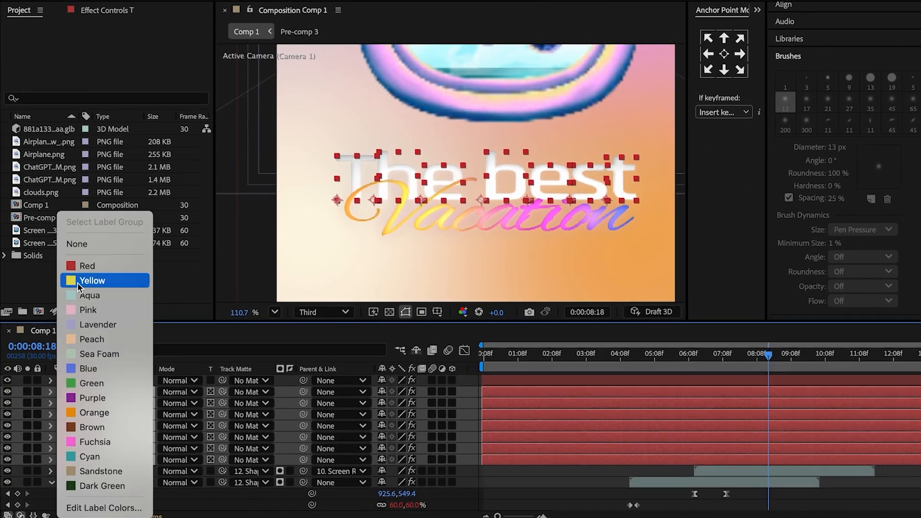
click(74, 282)
Step: Add Position keyframes at 0:00:04:25 to the "Vacation" layer and all of the title's single-letter layers
click(583, 384)
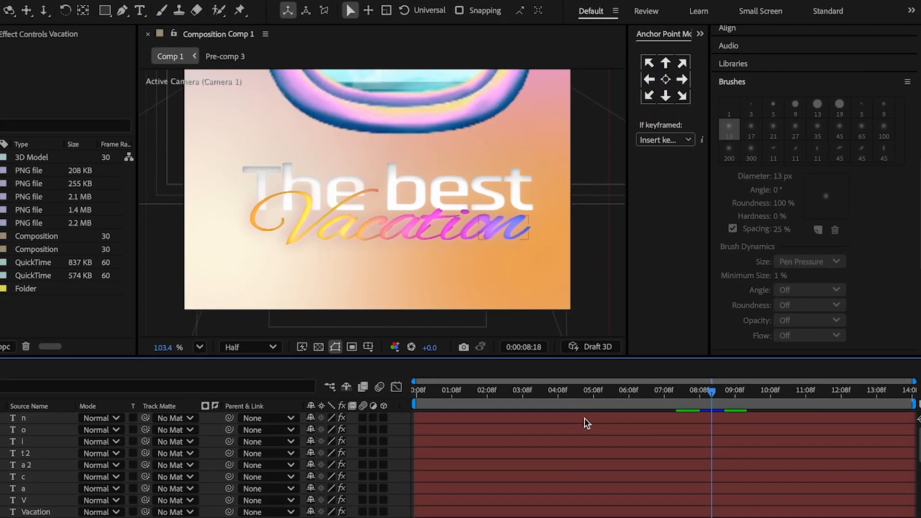
click(574, 402)
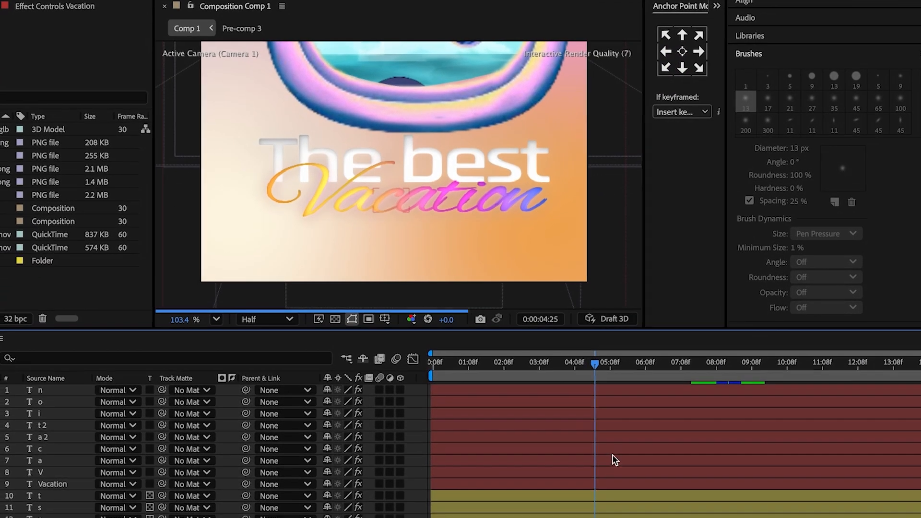
scroll(609, 461, down, 5)
click(597, 452)
scroll(600, 432, up, 5)
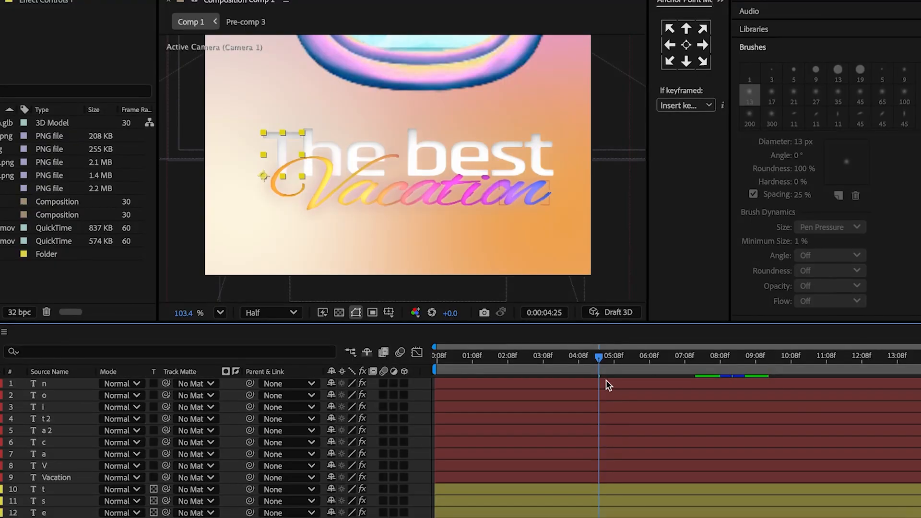
key(ctrl+a)
key(p)
click(23, 396)
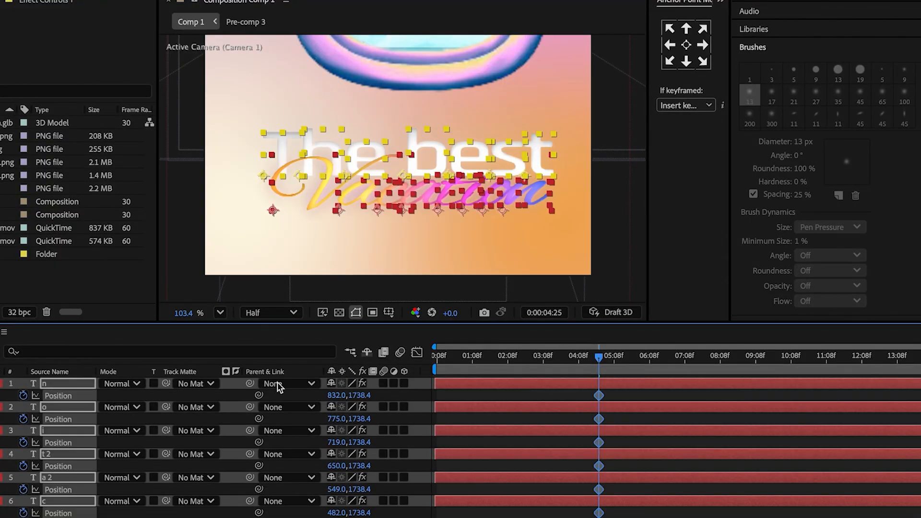
Step: At 0:00:04:18, shift all the text layers together along X until the "n" layer's Position is 890.0
click(591, 366)
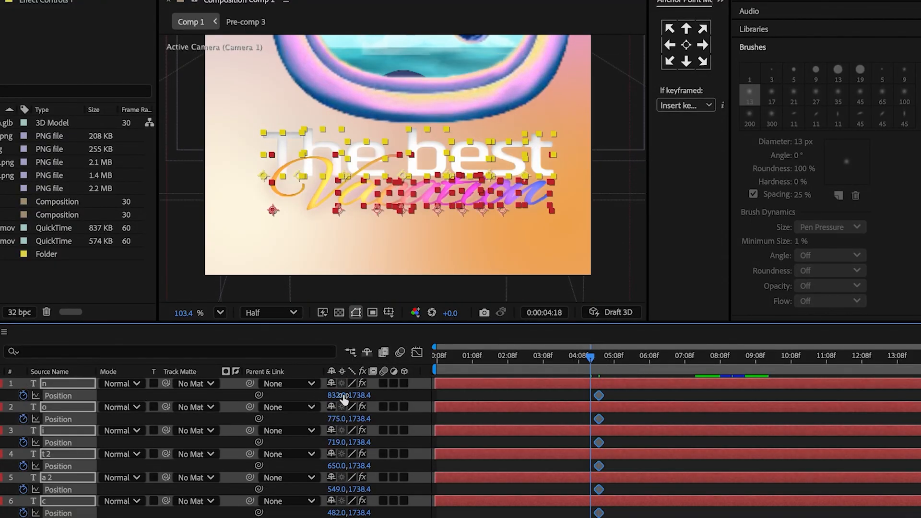
drag(343, 395, 384, 394)
click(146, 394)
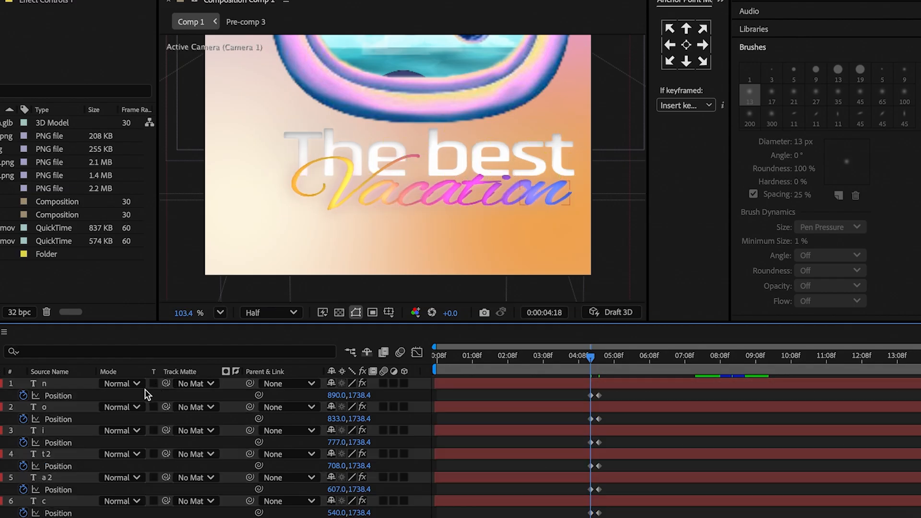
Step: Apply the overshoot expression with amp = 0.05 to the Position of the "Vacation" letters and the full "Vacation" layer
alt+click(24, 396)
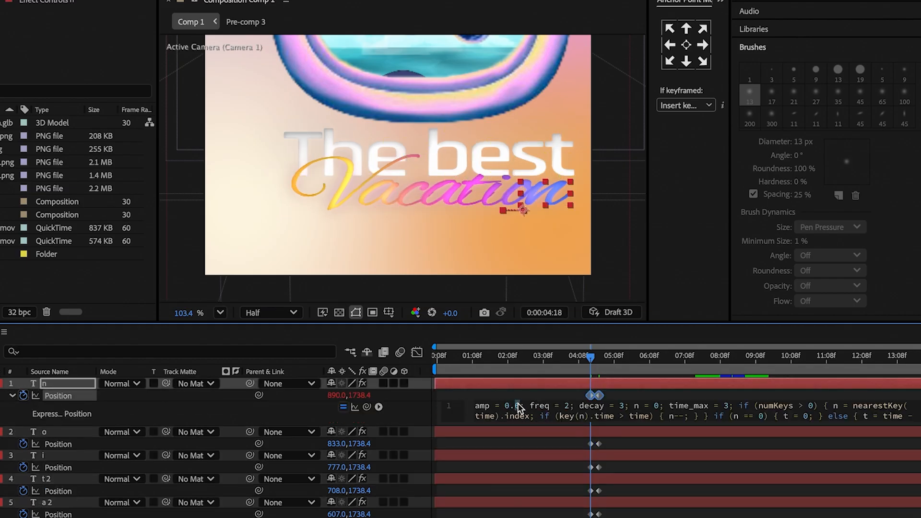
click(525, 405)
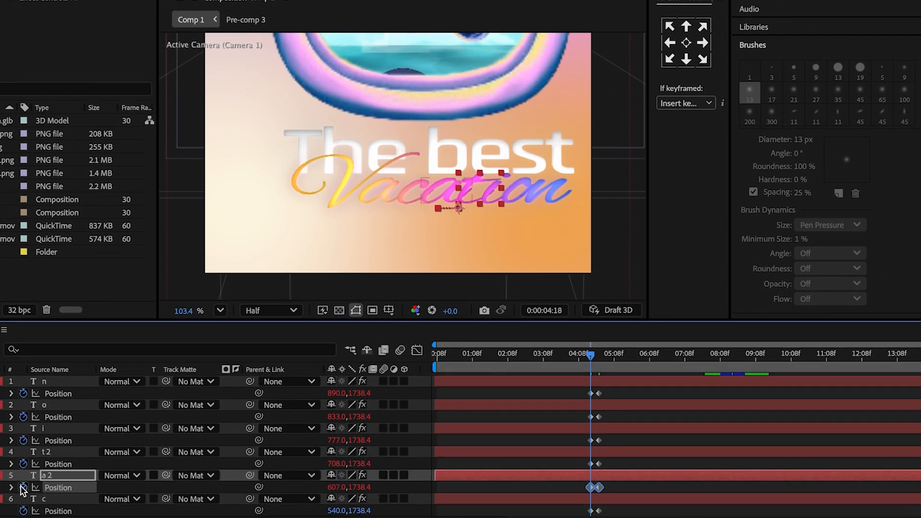
alt+click(23, 511)
key(ctrl+v)
scroll(22, 481, down, 3)
alt+click(23, 442)
key(ctrl+v)
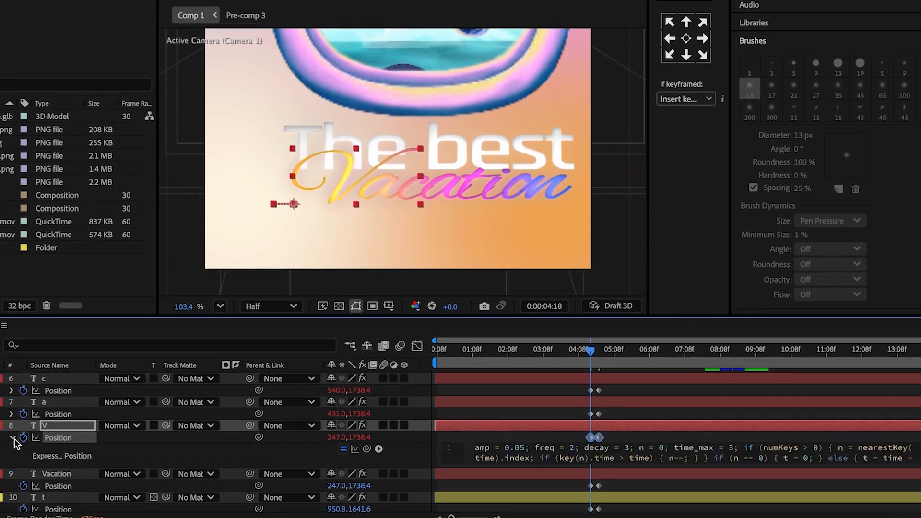
click(12, 442)
alt+click(23, 473)
key(ctrl+v)
click(13, 466)
Step: Paste the same overshoot expression onto the Position of the "The best" letter layers
alt+click(23, 490)
key(ctrl+v)
click(11, 477)
scroll(16, 477, down, 3)
alt+click(23, 428)
key(ctrl+v)
click(11, 429)
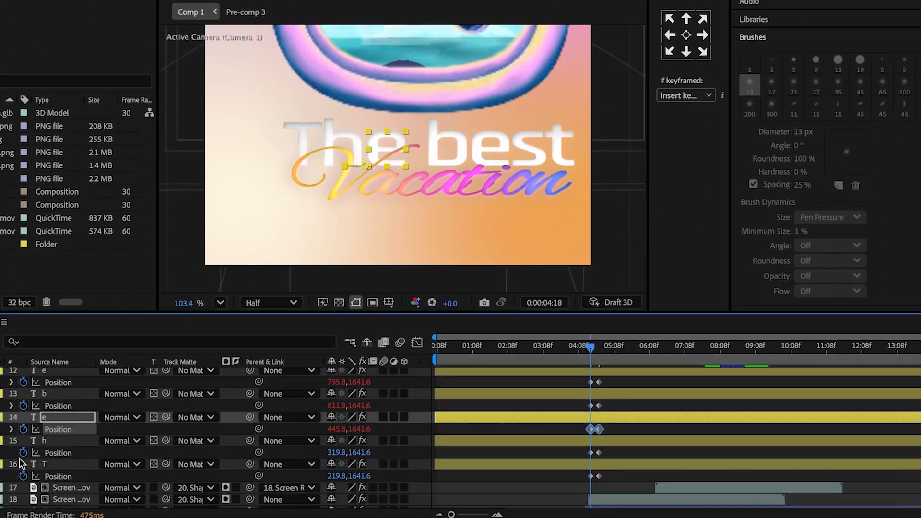
Step: Keyframe the "T" layer's Scale, Rotation and Opacity at 0:00:04:25, with 0% scale and 60° rotation at 0:00:04:18
click(597, 356)
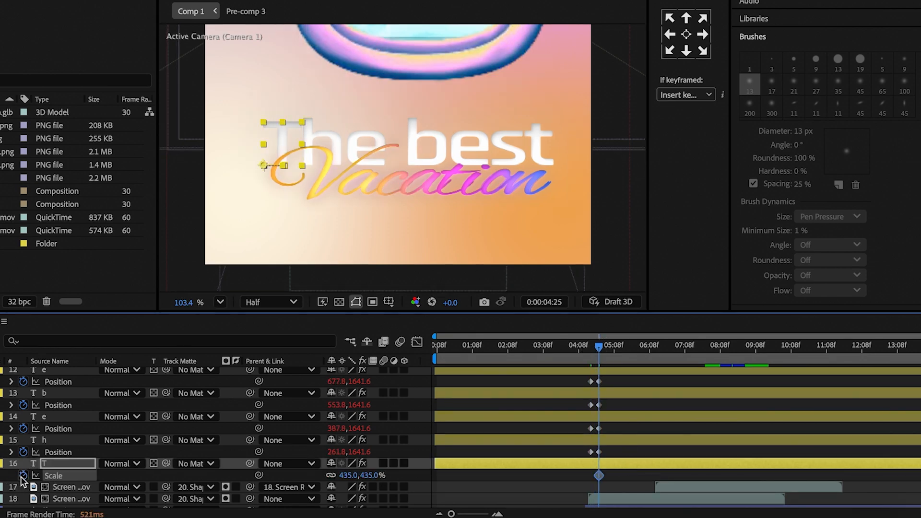
key(u)
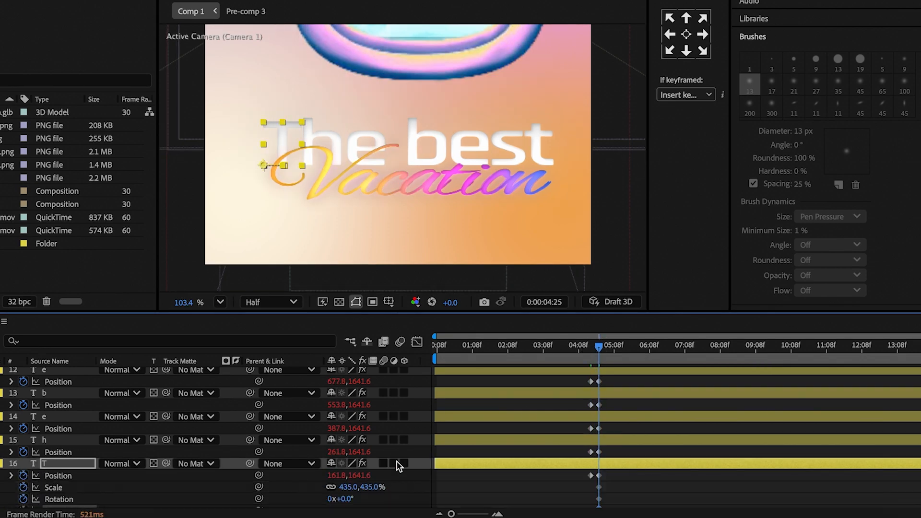
drag(590, 356, 591, 355)
scroll(440, 447, down, 3)
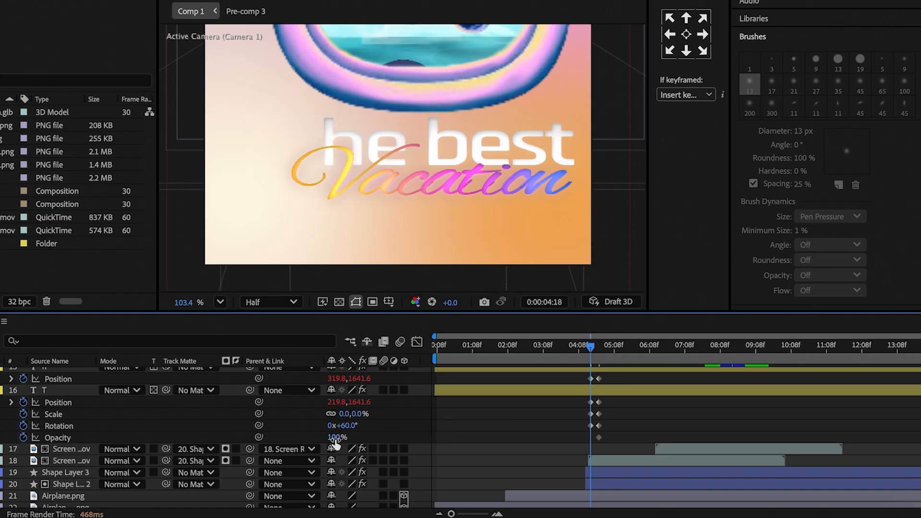
Step: Set the "T" layer's opacity to 0% at 0:00:04:18 and paste the overshoot expression onto its Scale and Rotation
alt+click(23, 414)
click(11, 414)
alt+click(23, 426)
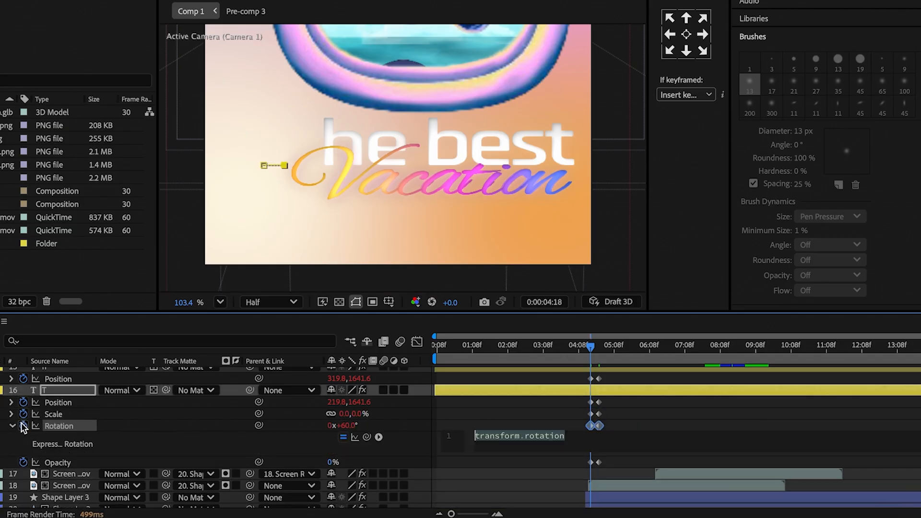
key(ctrl+v)
click(10, 426)
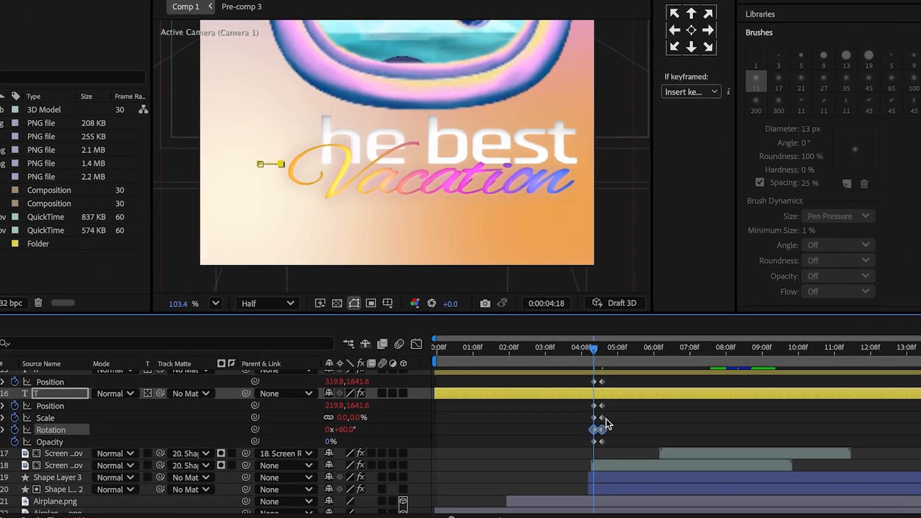
Step: Copy the "T" layer's Scale, Rotation and Opacity animation onto the other six "The best" letter layers
drag(605, 409, 573, 441)
scroll(577, 447, up, 2)
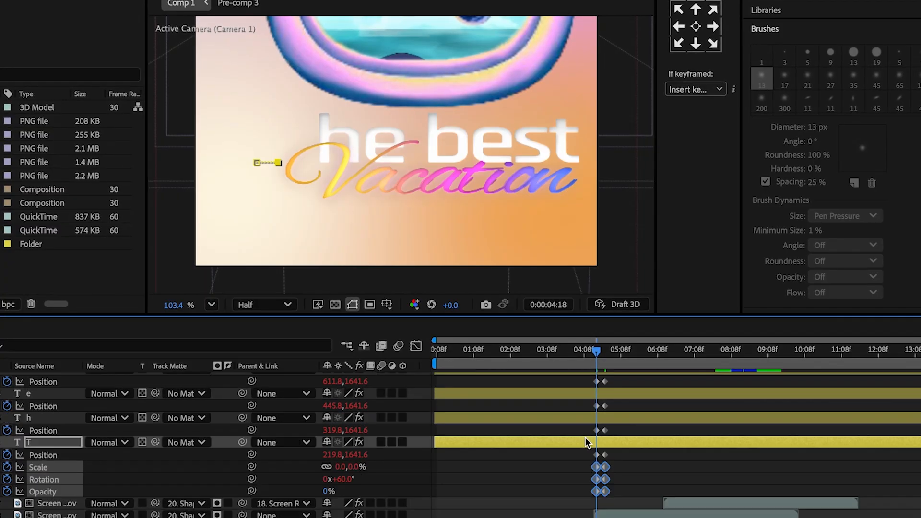
click(597, 420)
scroll(597, 420, up, 3)
shift+click(604, 436)
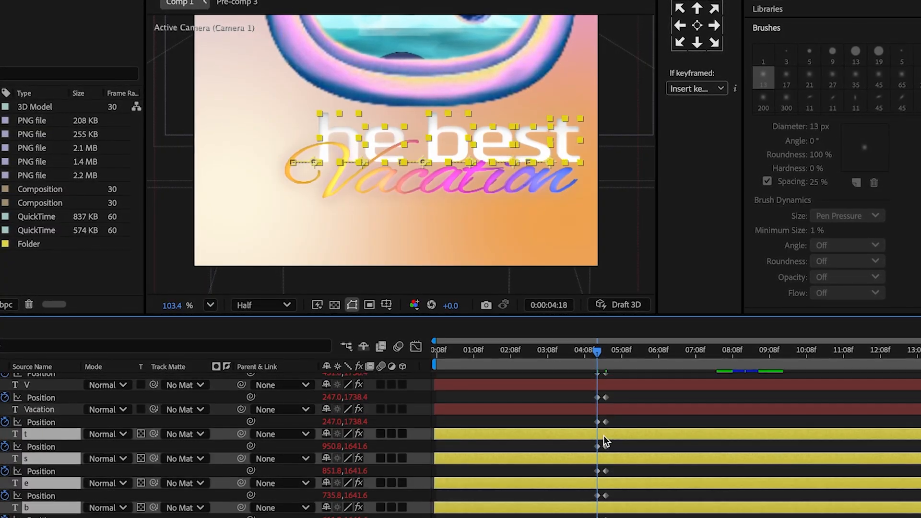
Step: Keyframe the full "Vacation" layer's Scale, Rotation and Opacity at 0:00:04:25, with 0% scale and 60° rotation at 0:00:04:18
click(598, 411)
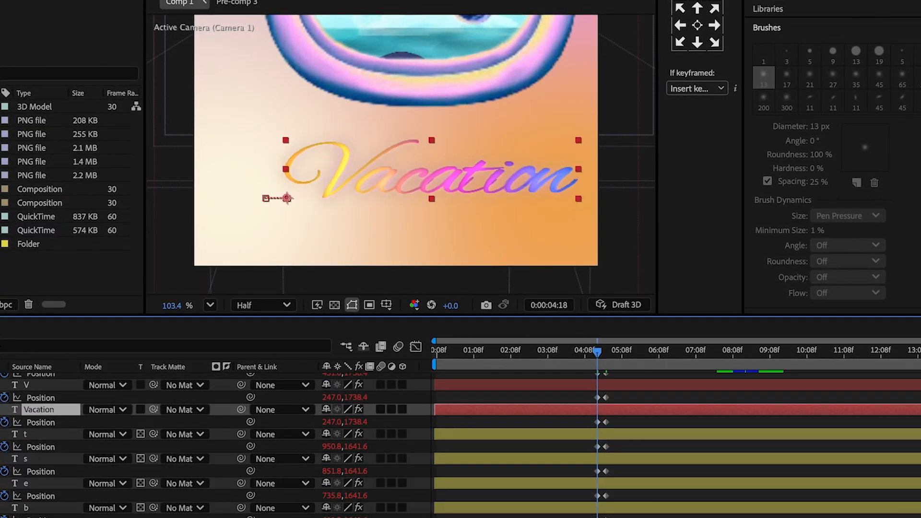
key(s)
key(k)
key(r)
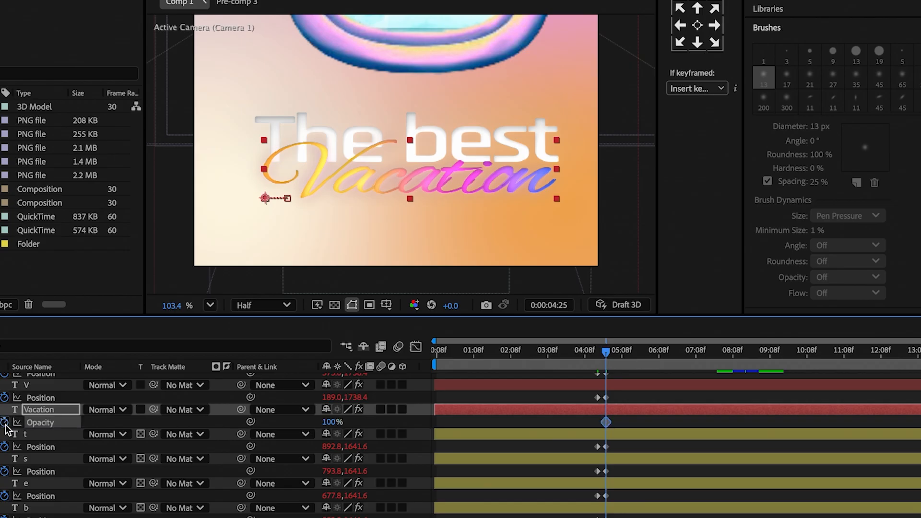
key(u)
click(597, 350)
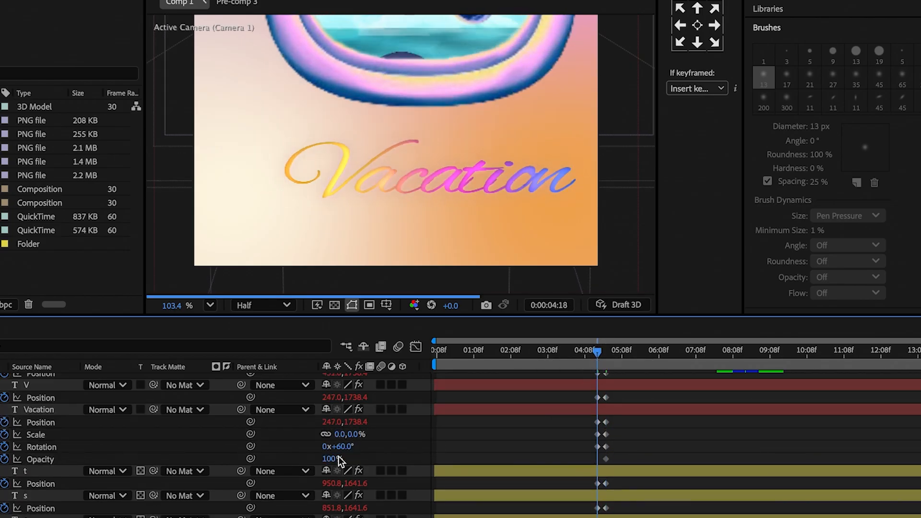
Step: Set the "Vacation" layer's opacity to 0% at 0:00:04:18 and paste its Position expression onto Scale and Rotation
click(2, 422)
click(448, 435)
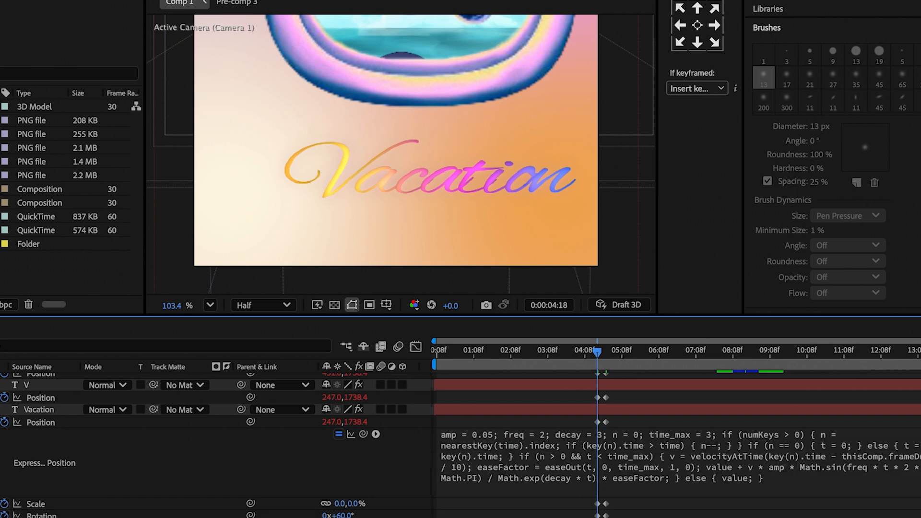
alt+click(4, 435)
key(super+v)
alt+click(4, 444)
Step: Copy the "Vacation" layer's Scale, Rotation and Opacity animation onto its single-letter layers from "V" to "n"
drag(630, 428, 589, 469)
click(598, 397)
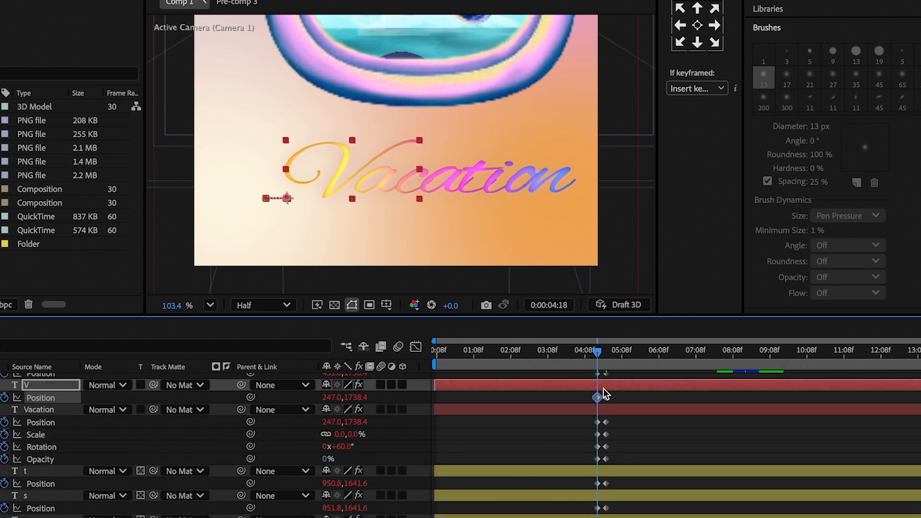
scroll(612, 393, up, 4)
shift+click(605, 382)
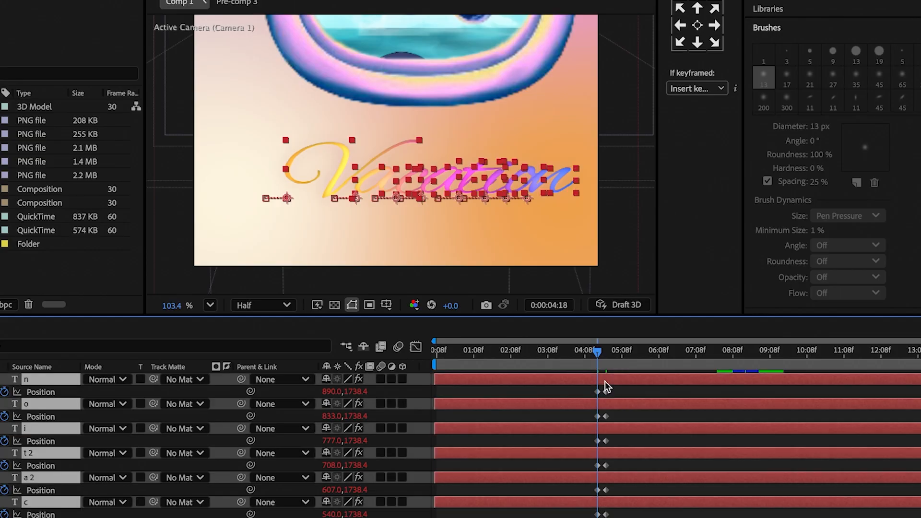
key(ctrl+v)
Step: Delete the full-word "Vacation" layer, keeping its single-letter layers
click(582, 395)
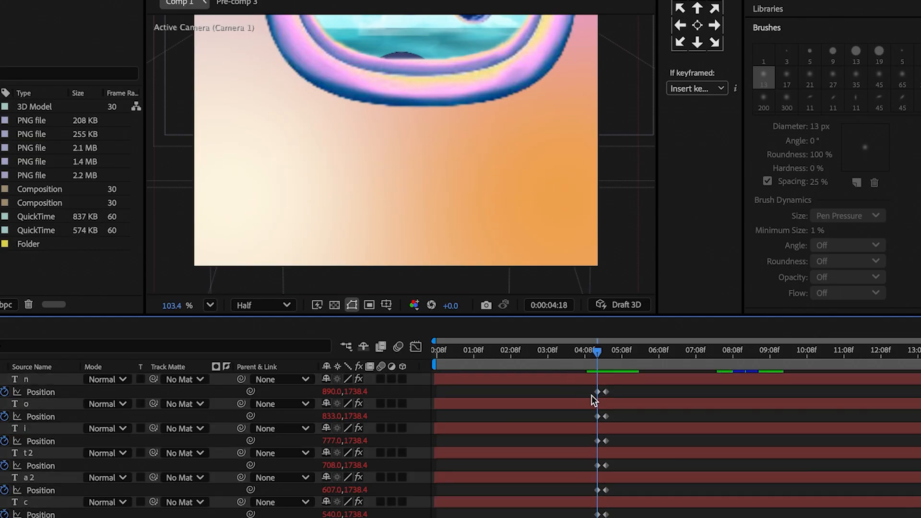
scroll(594, 400, down, 6)
click(43, 390)
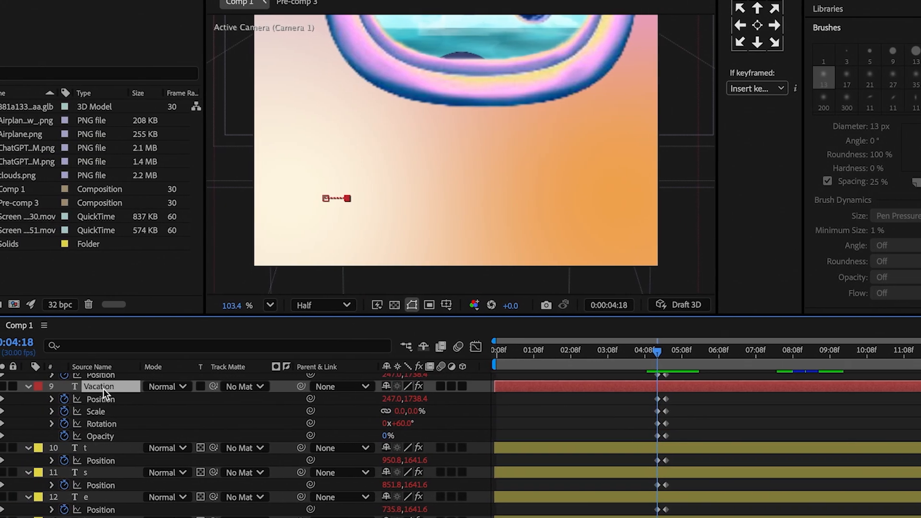
key(Delete)
Step: Split all letter layers at 0:00:04:18 and delete the halves before that time
scroll(335, 413, up, 5)
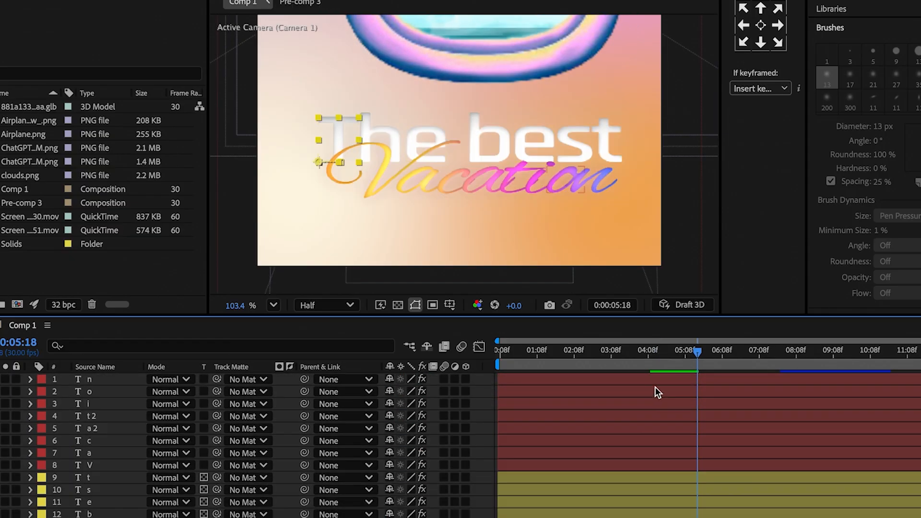
key(ctrl+a)
key(ctrl+v)
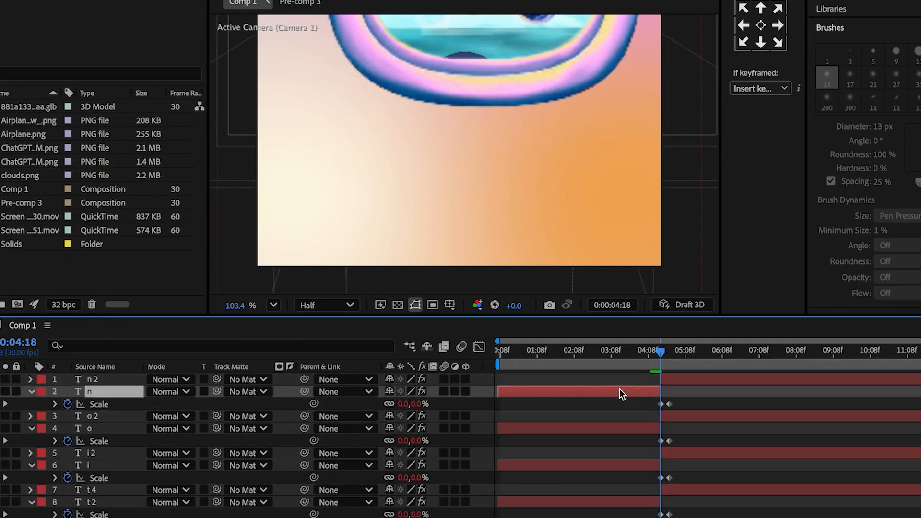
scroll(622, 393, down, 8)
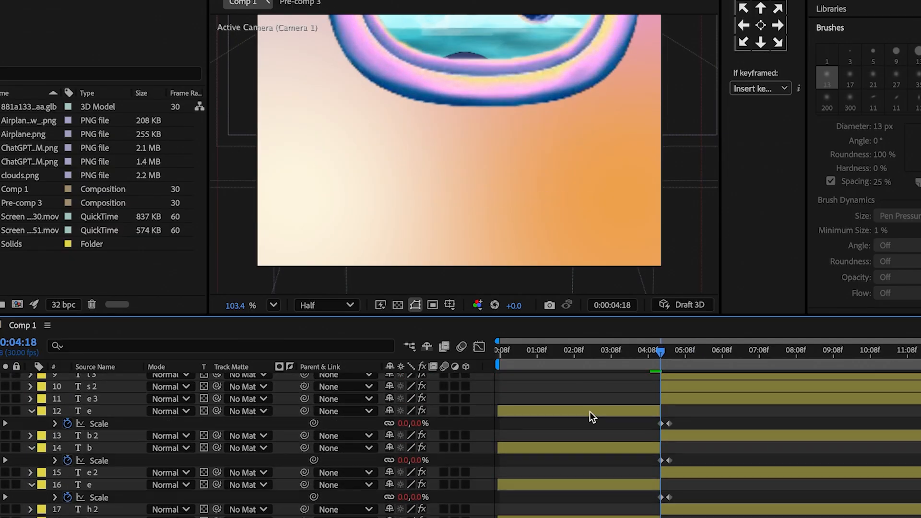
Step: Stagger the "The best" letter layers from "T" to "t" so each starts three frames after the previous one
click(680, 433)
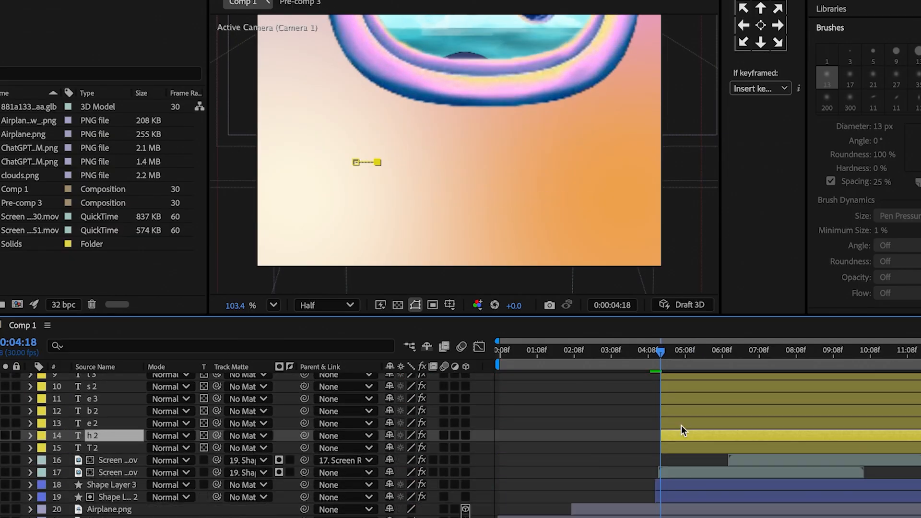
scroll(704, 397, up, 8)
shift+click(714, 378)
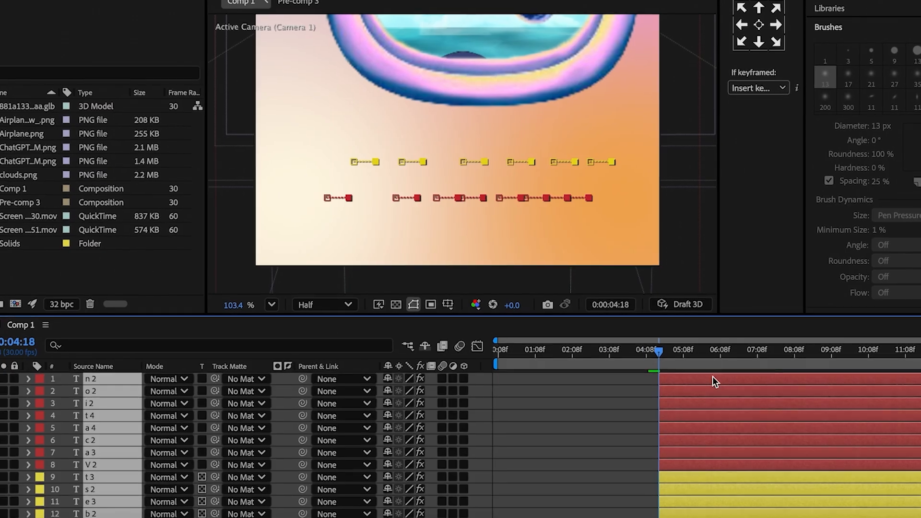
scroll(712, 377, down, 5)
key(alt+Page_Down)
key(alt+Page_Down)
key(alt+Page_Down)
super+click(694, 478)
super+click(694, 466)
super+click(698, 452)
super+click(693, 441)
super+click(695, 428)
super+click(702, 415)
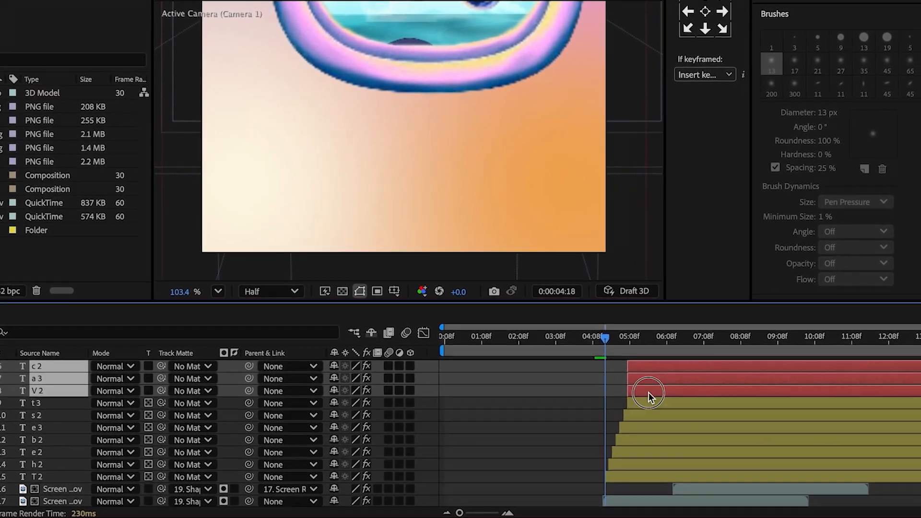
Step: Continue the three-frame stagger through the "Vacation" letter layers from "V" up to "n"
key(alt+Page_Down)
key(alt+Page_Down)
key(alt+Page_Down)
super+click(648, 392)
scroll(648, 395, up, 4)
super+click(648, 402)
super+click(650, 411)
super+click(649, 401)
super+click(652, 392)
super+click(657, 390)
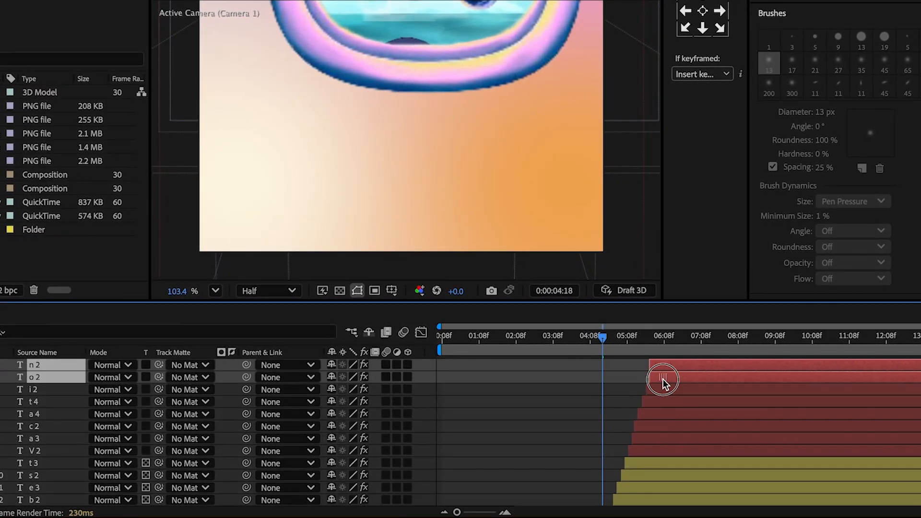
super+click(663, 379)
Step: Duplicate the seven yellow "The best" letter layers, from "T 2" to "t 3"
scroll(632, 469, down, 4)
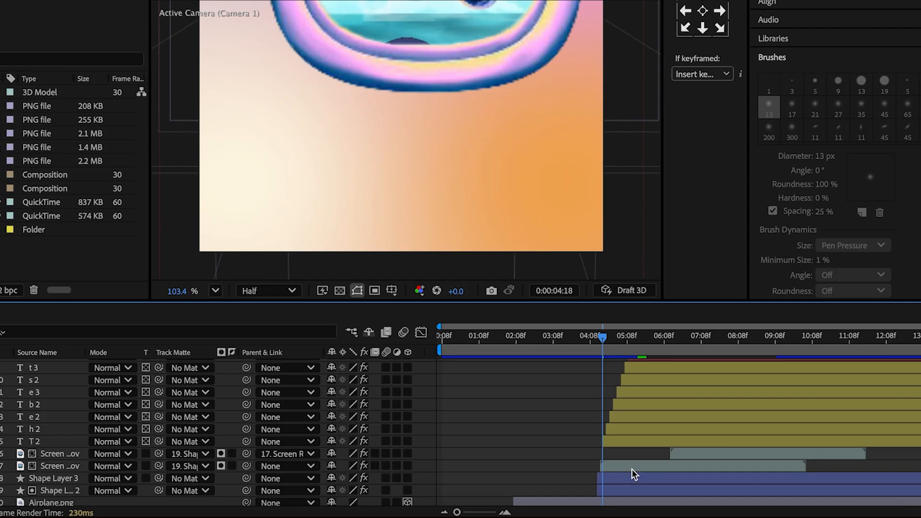
click(636, 441)
scroll(662, 412, up, 1)
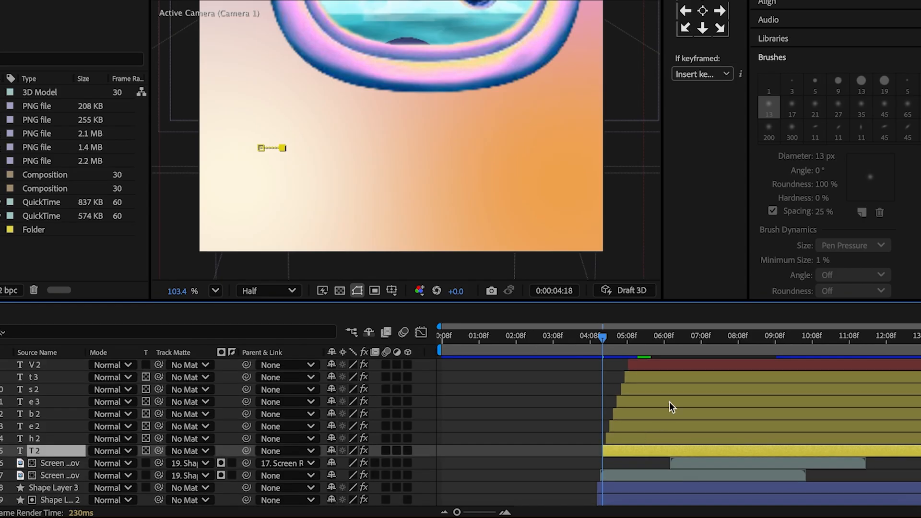
shift+click(678, 380)
key(ctrl+d)
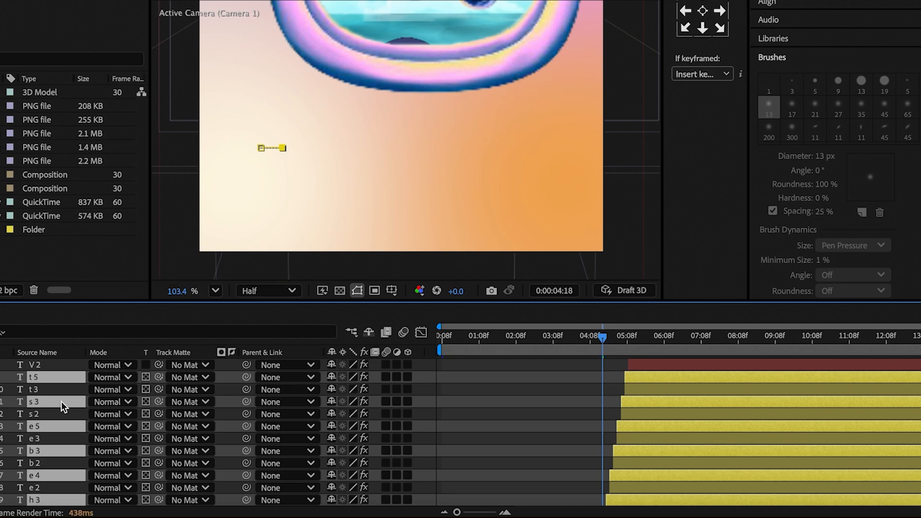
Step: Group the duplicated "The best" letter layers above the originals and delete their opacity keyframes
drag(61, 401, 62, 389)
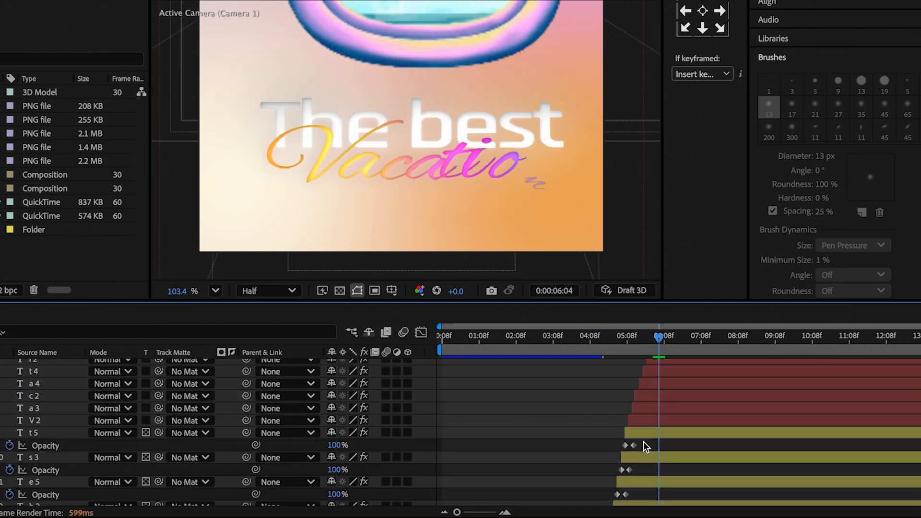
drag(644, 442, 591, 503)
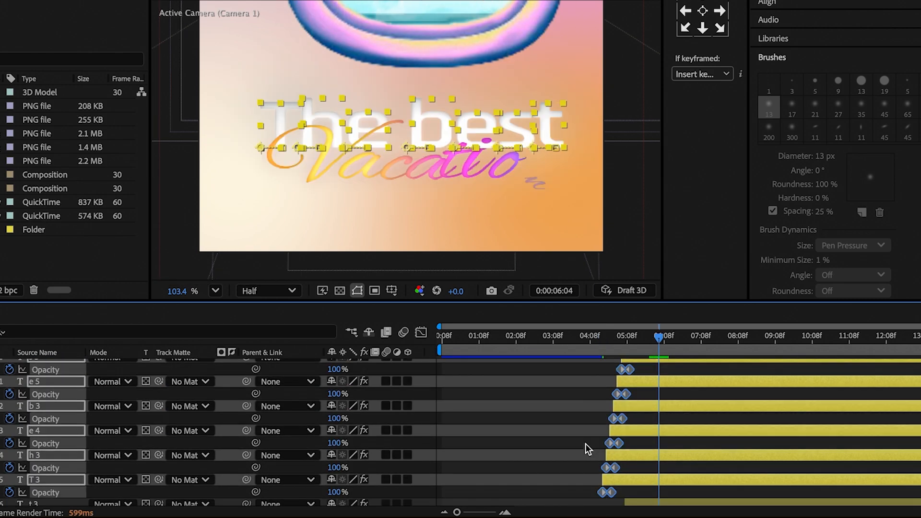
key(Delete)
scroll(611, 424, up, 3)
key(u)
key(F2)
Step: Set the Gradient Ramp on the "T 3" layer to a magenta start colour and an orange end colour
click(626, 456)
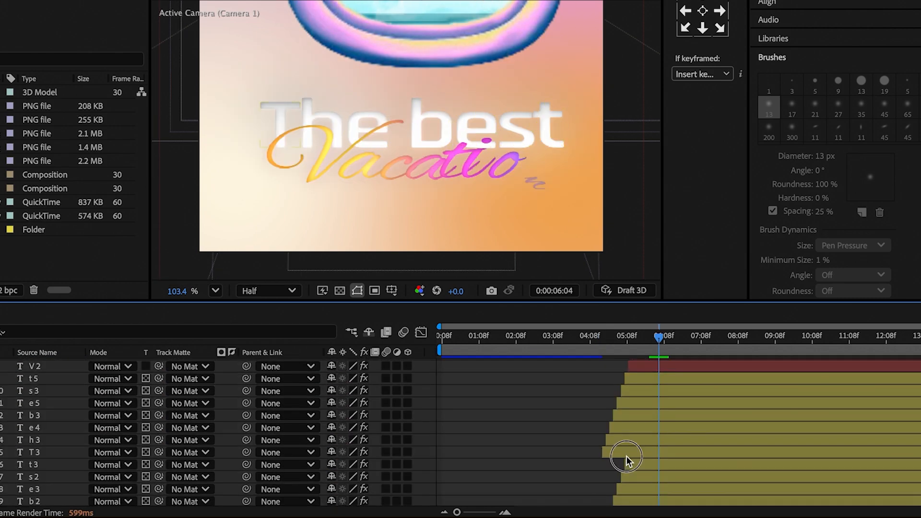
key(F3)
click(52, 17)
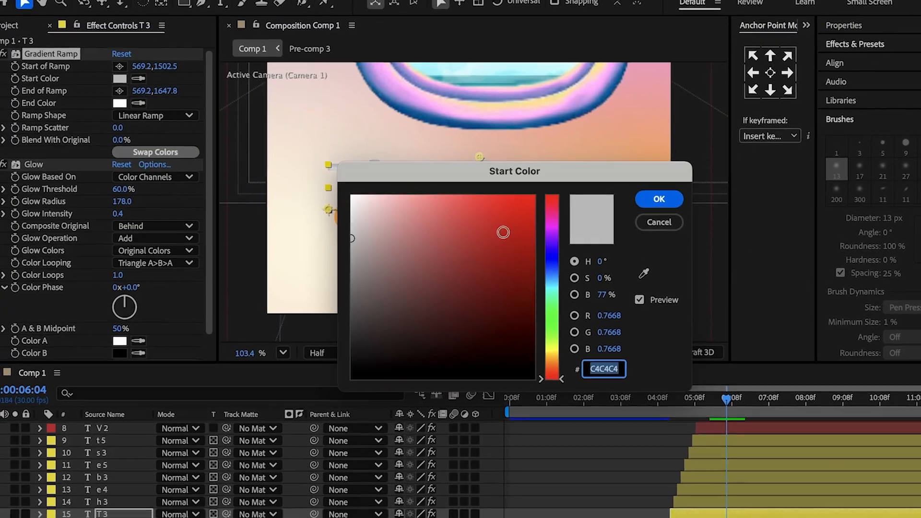
click(553, 219)
click(535, 195)
click(662, 201)
click(120, 103)
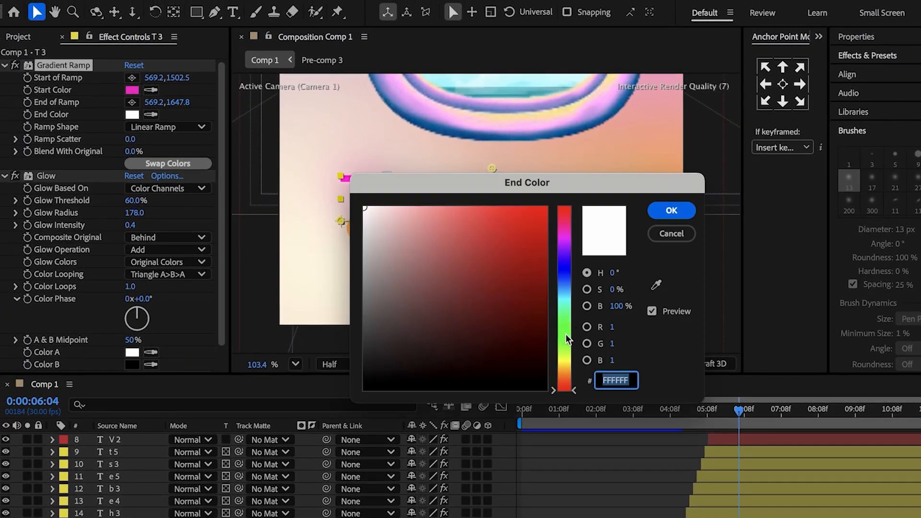
click(567, 373)
click(694, 207)
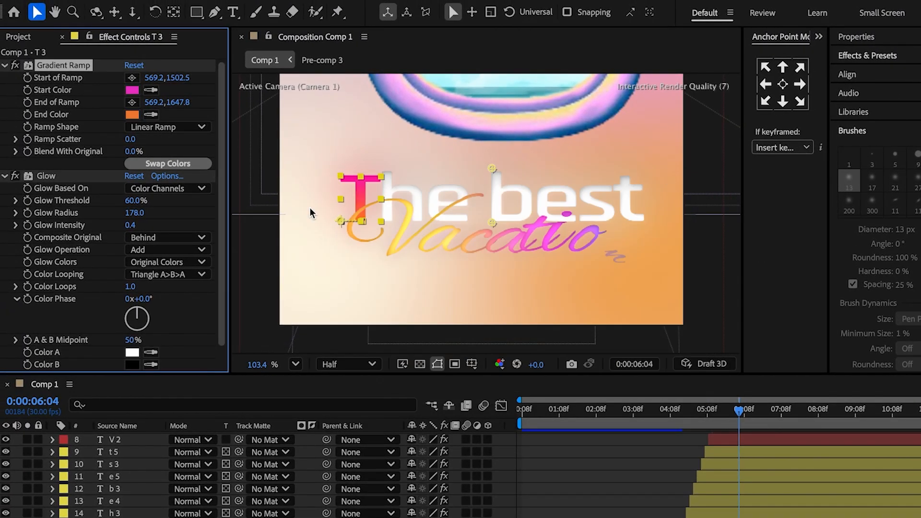
Step: Set the "T 3" Glow to A & B Colors in pale pink and pale orange, with threshold 0%, radius 47 and intensity 0.8
scroll(157, 254, down, 1)
click(157, 250)
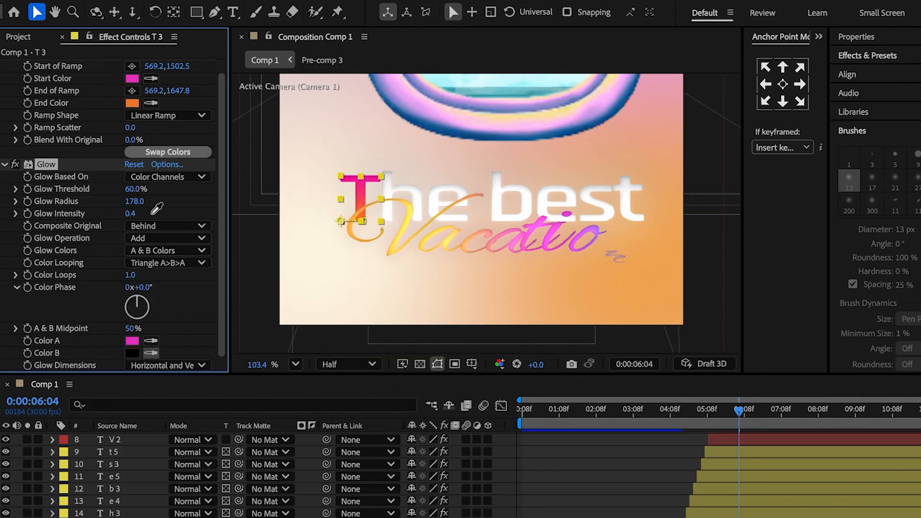
click(133, 341)
click(671, 210)
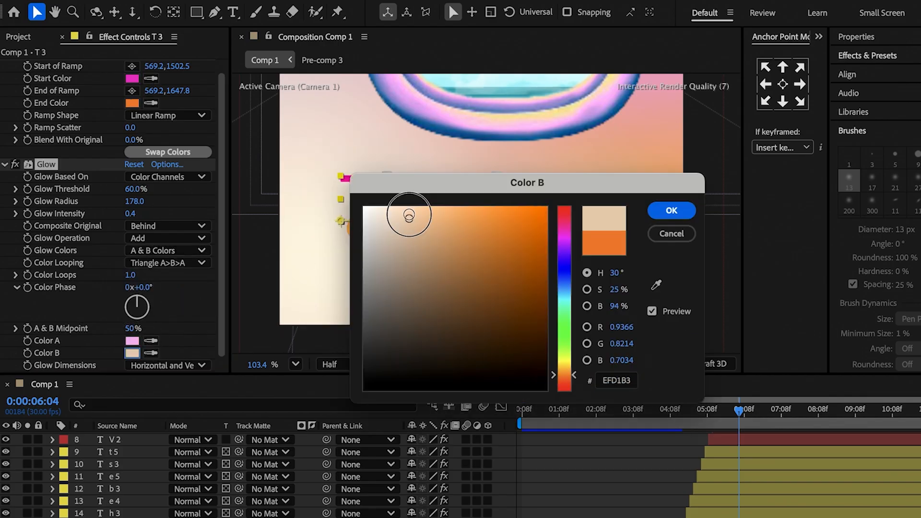
click(672, 209)
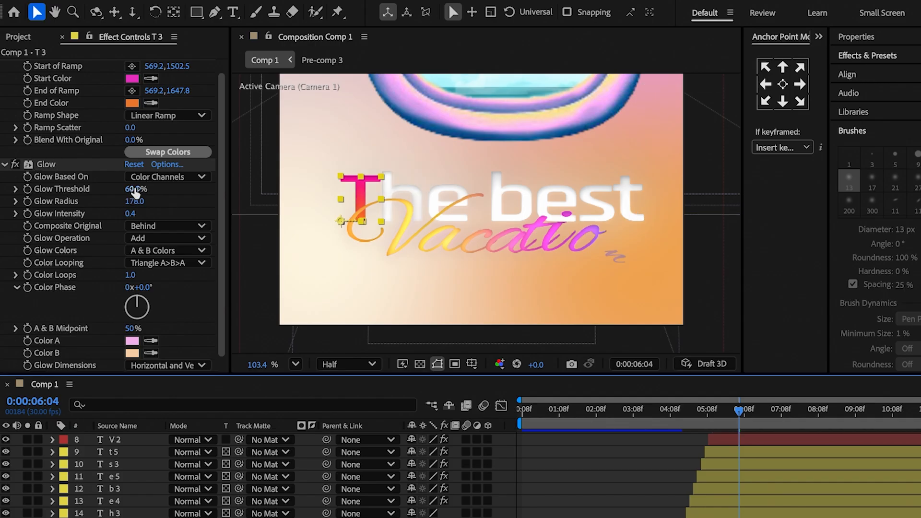
click(65, 194)
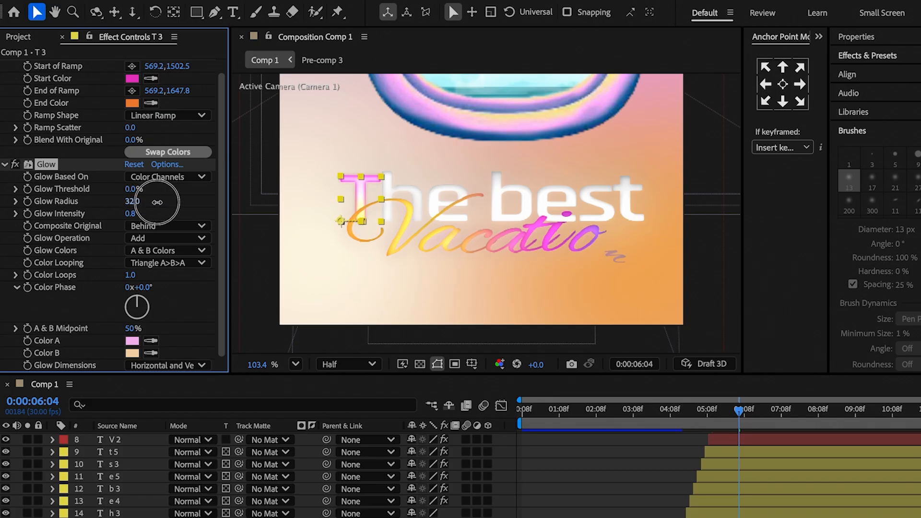
scroll(72, 96, up, 1)
Step: Replace the effects on "h 3" and "e 4" with the Gradient Ramp and Glow copied from "T 3"
click(58, 65)
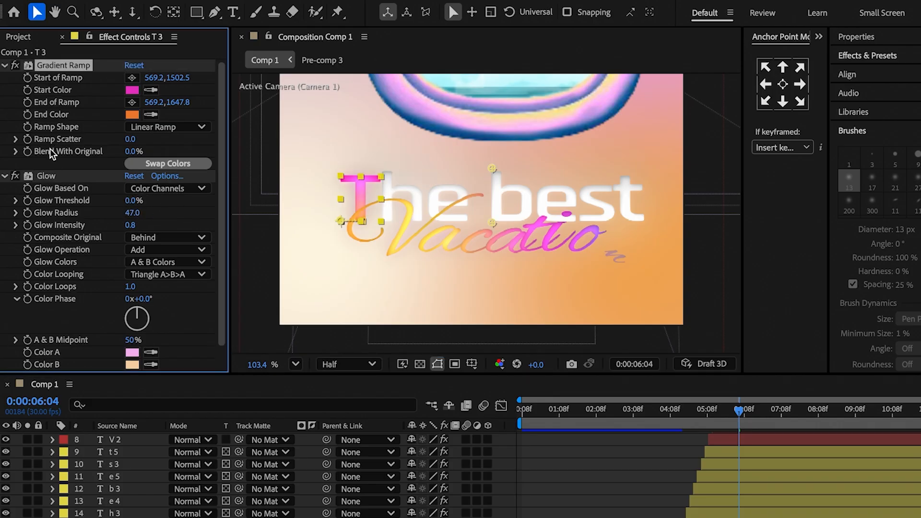
click(753, 512)
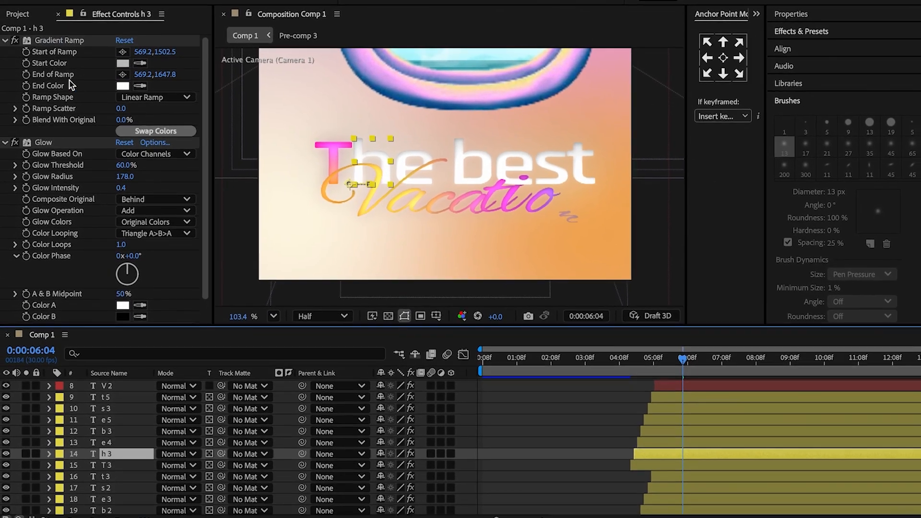
key(Delete)
click(67, 41)
key(Delete)
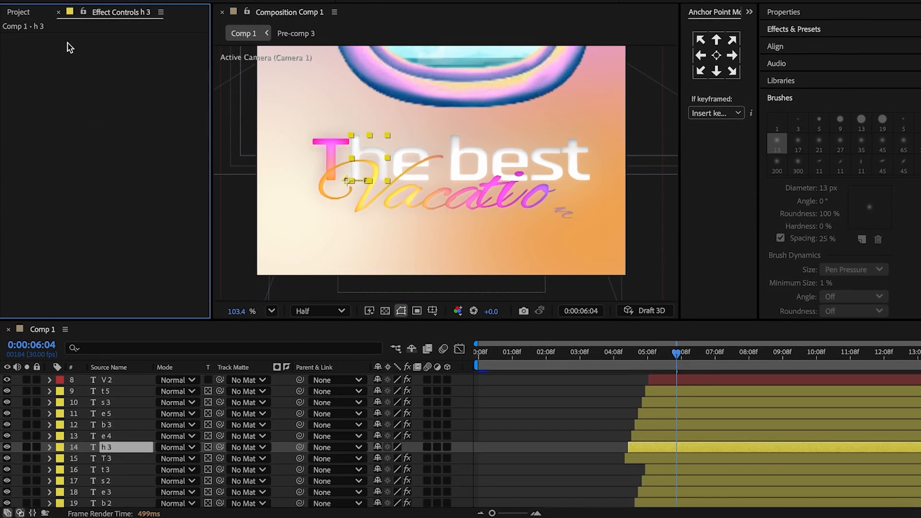
key(ctrl+v)
click(720, 436)
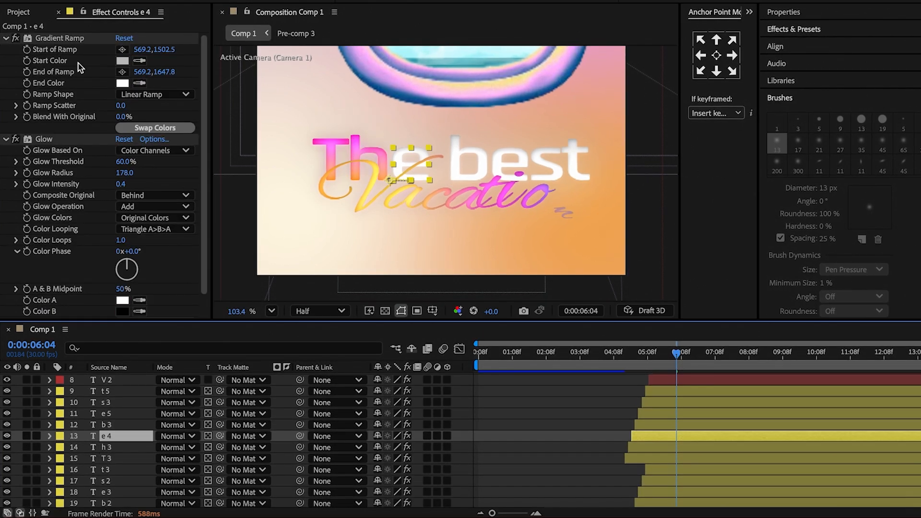
key(Delete)
key(ctrl+v)
Step: Replace the effects on "b 3" and "e 5" with the copied Gradient Ramp and Glow
click(719, 424)
click(70, 38)
key(Delete)
click(681, 414)
scroll(605, 376, up, 2)
click(67, 38)
key(Delete)
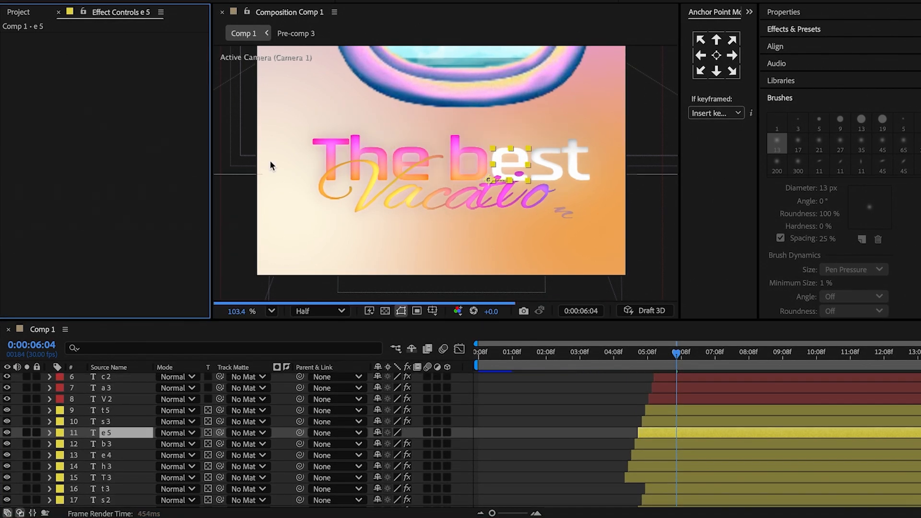
key(ctrl+v)
Step: Replace the effects on the last two letters, "s 3" and "t 5", with the copied Gradient Ramp and Glow
click(686, 420)
click(52, 38)
key(Delete)
key(ctrl+v)
key(Delete)
key(ctrl+v)
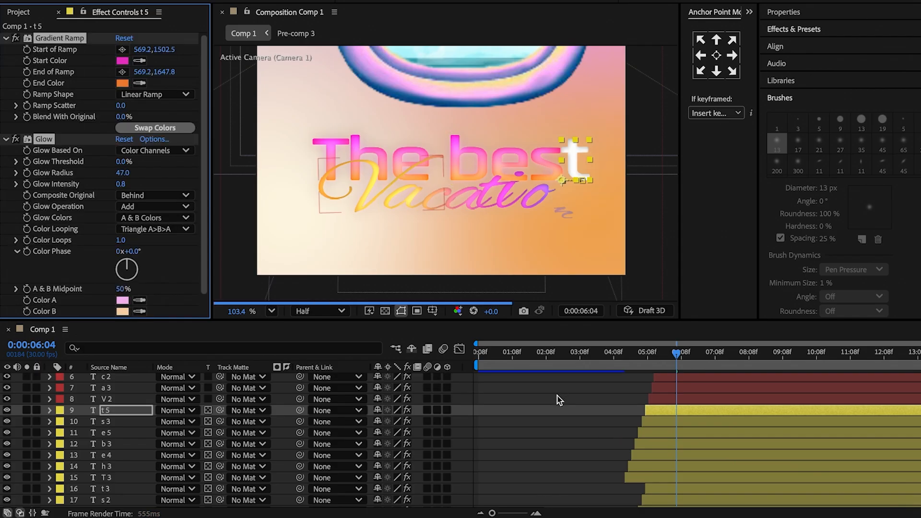
Step: Keyframe the opacity of "T 3" from 100% at 0:00:04:25 to 0% at 0:00:05:02
scroll(594, 490, down, 1)
click(644, 471)
key(u)
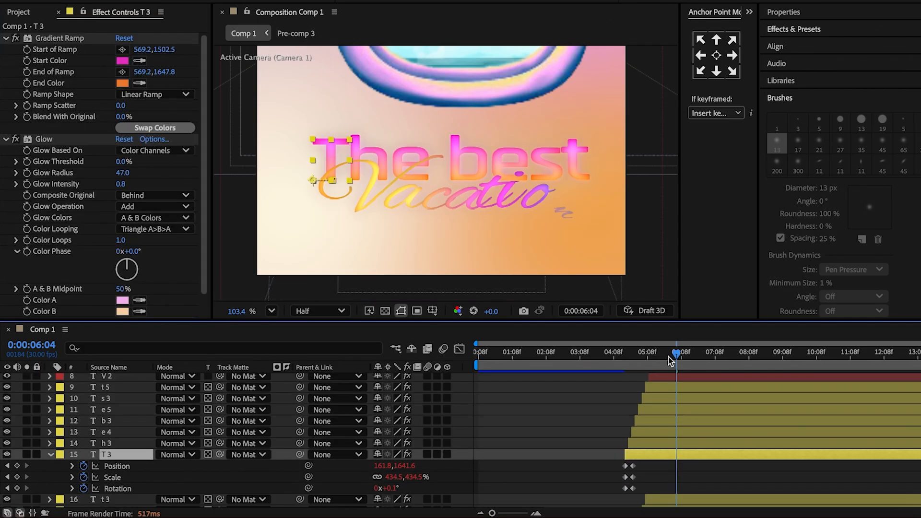
drag(662, 367, 634, 368)
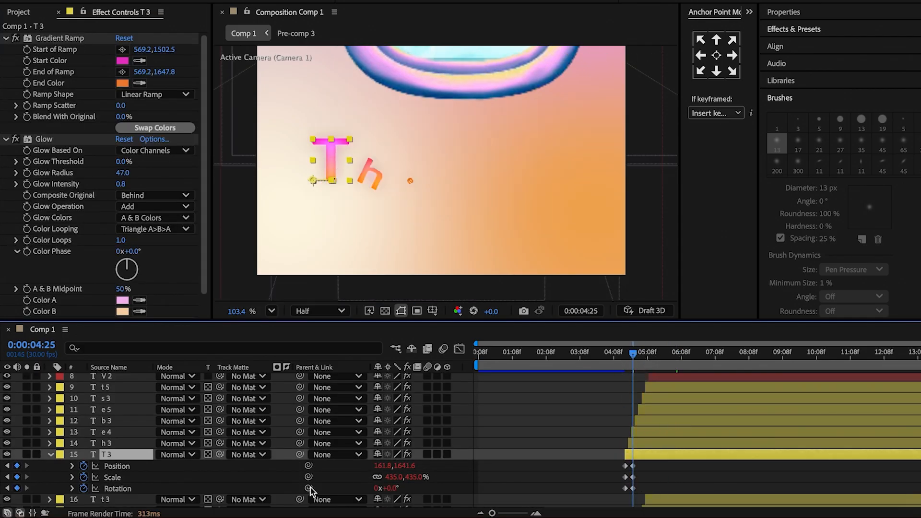
key(t)
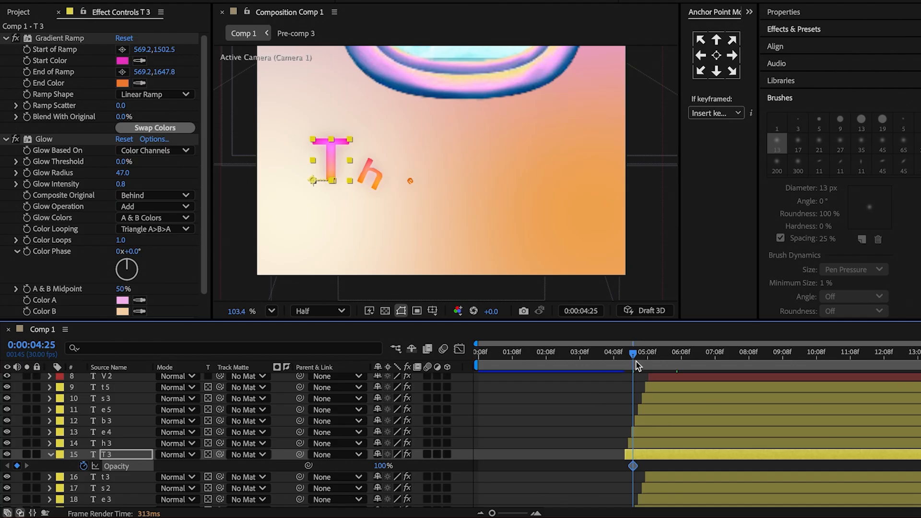
drag(637, 367, 641, 367)
drag(390, 465, 336, 465)
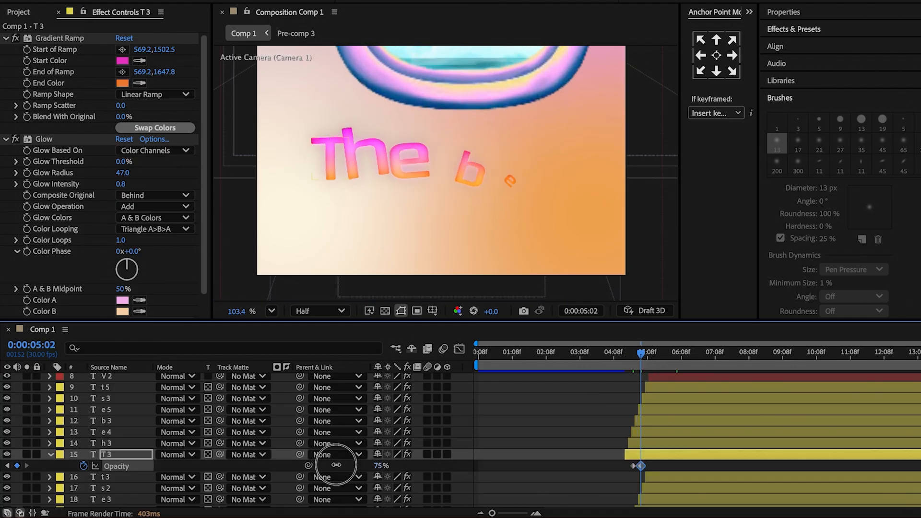
drag(626, 466, 624, 466)
Step: Paste the "T 3" opacity fade onto "h 3", "e 4" and "b 3", starting at each layer's last transform keyframe
click(645, 445)
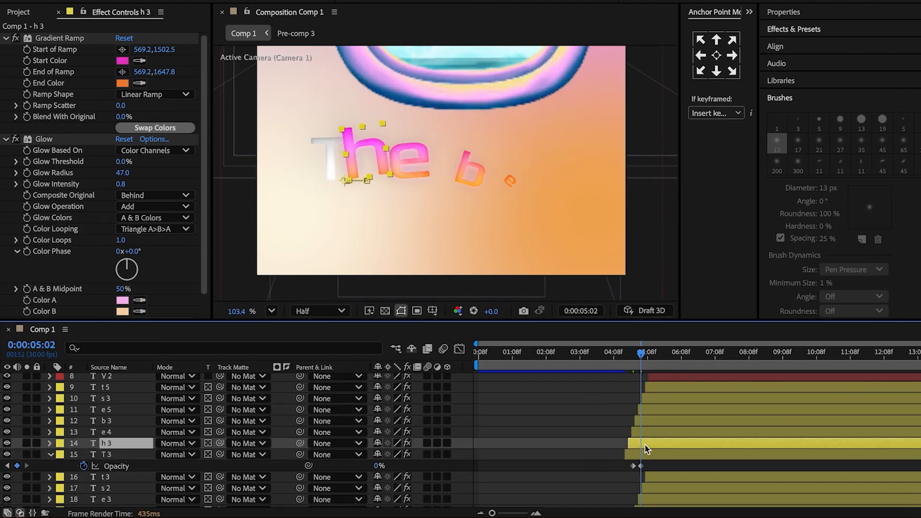
key(u)
drag(640, 364, 621, 374)
key(u)
key(u)
click(649, 433)
key(u)
key(ctrl+v)
click(653, 422)
key(u)
key(super+v)
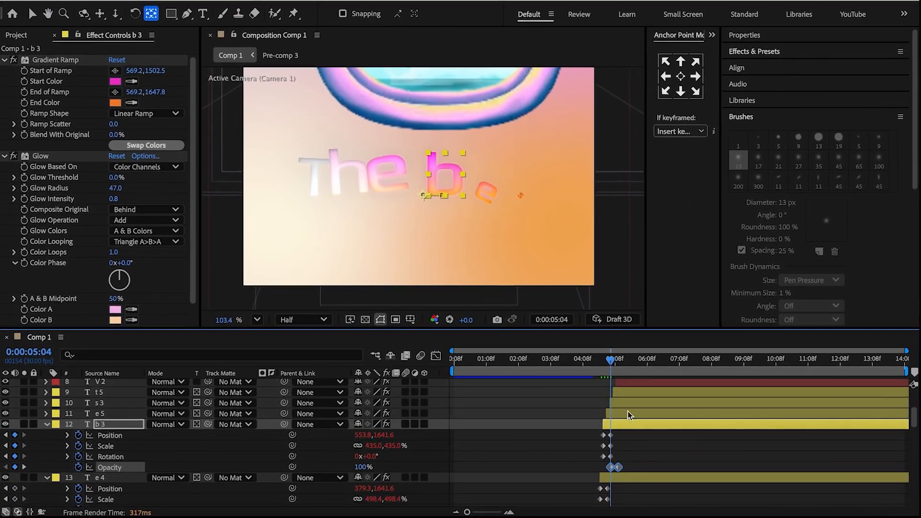
Step: Paste the same opacity fade onto "e 5", "s 3" and "t 5" at each layer's last transform keyframe
click(628, 412)
key(u)
key(super+v)
click(627, 401)
key(u)
key(super+v)
click(625, 394)
key(u)
Step: Enable motion blur for the composition and switch it on for the title's letter layers
click(32, 13)
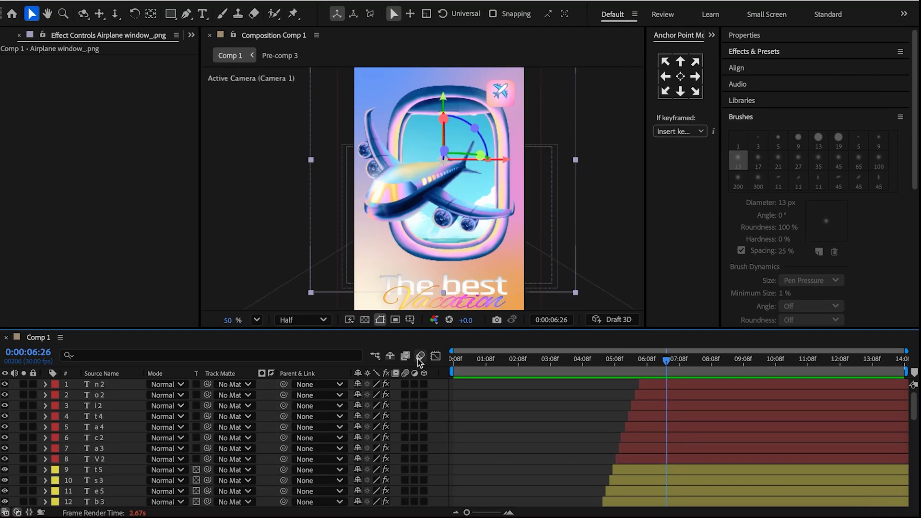
scroll(401, 492, down, 10)
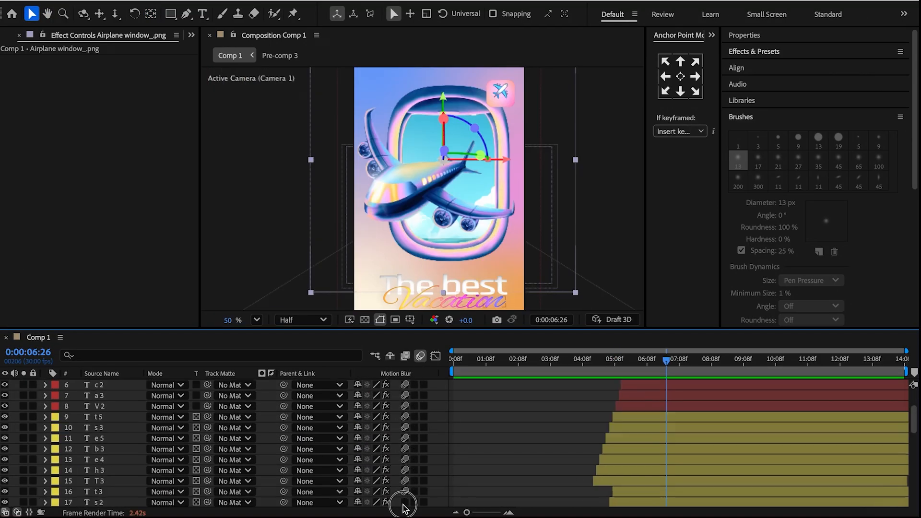